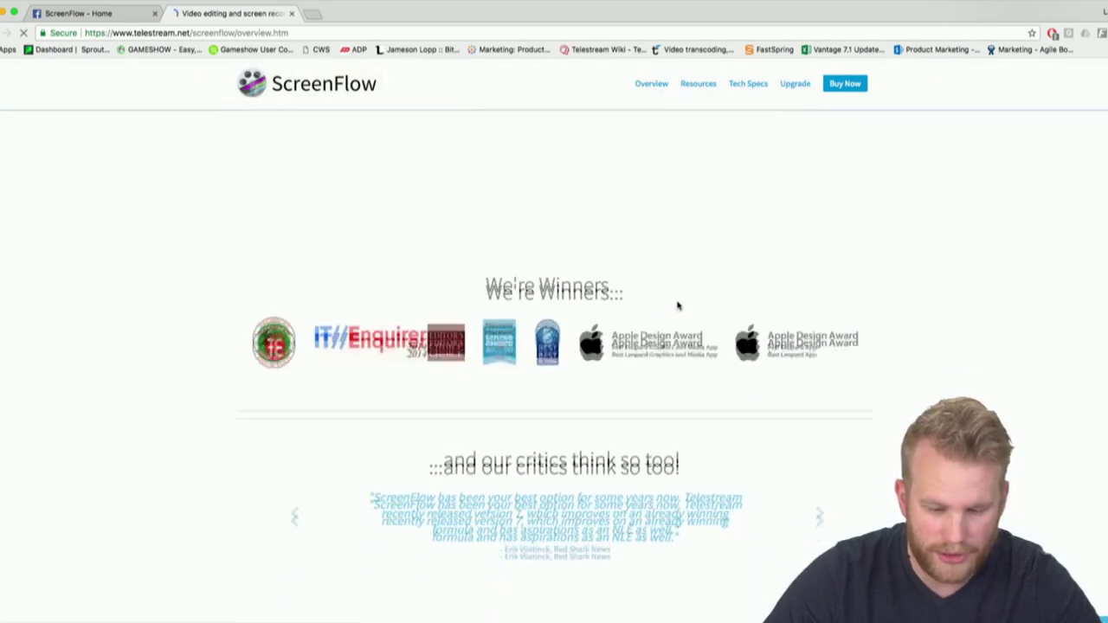
Scroll to the Flowtility add-ons section ($47 and $30) and clear the text selection
scroll(678, 303, up, 10)
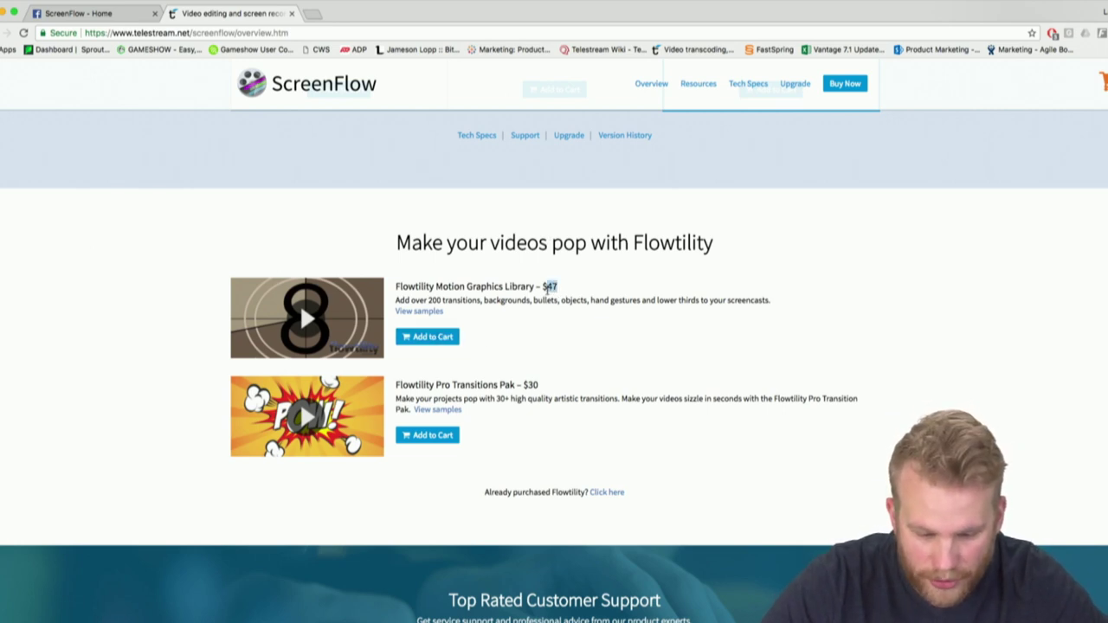
click(564, 391)
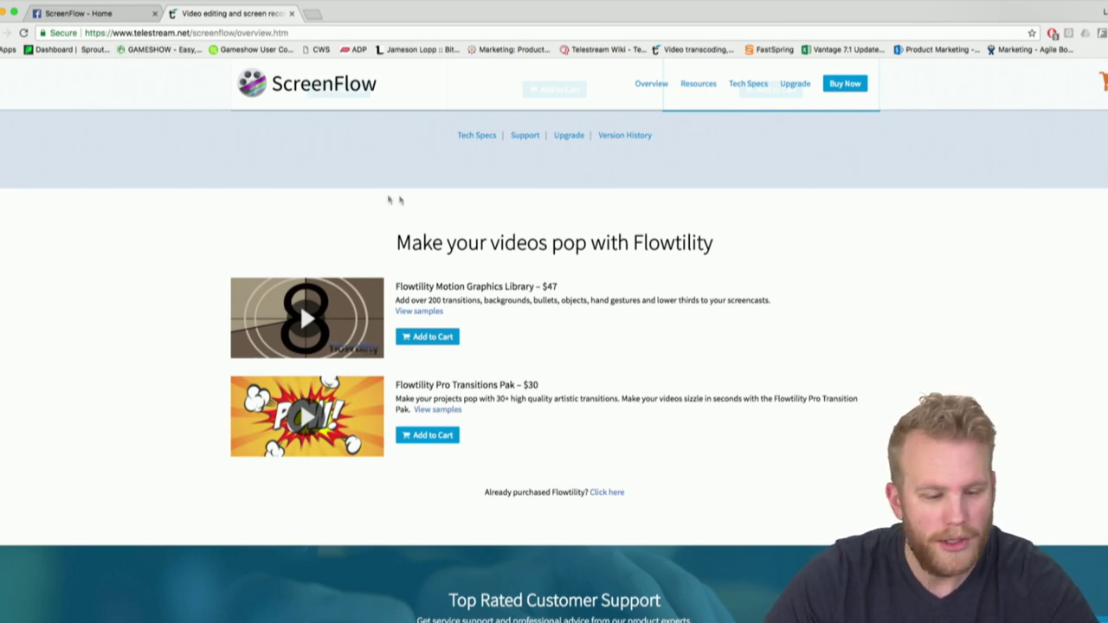
Hide Chrome, open the desktop flowtility folder, and widen and raise its window
click(3, 12)
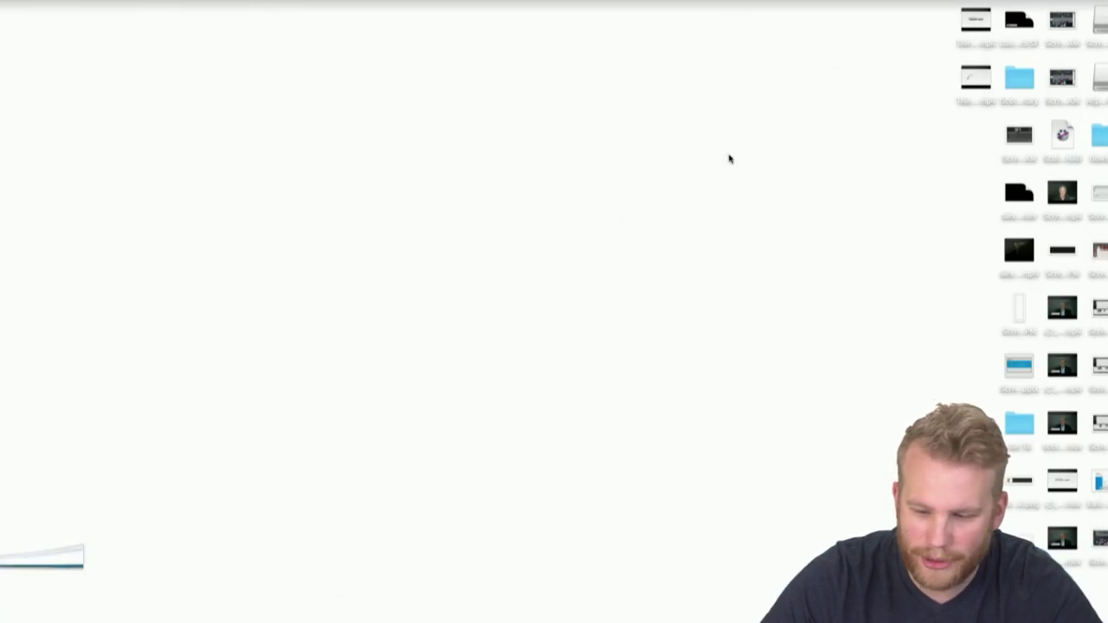
click(1098, 139)
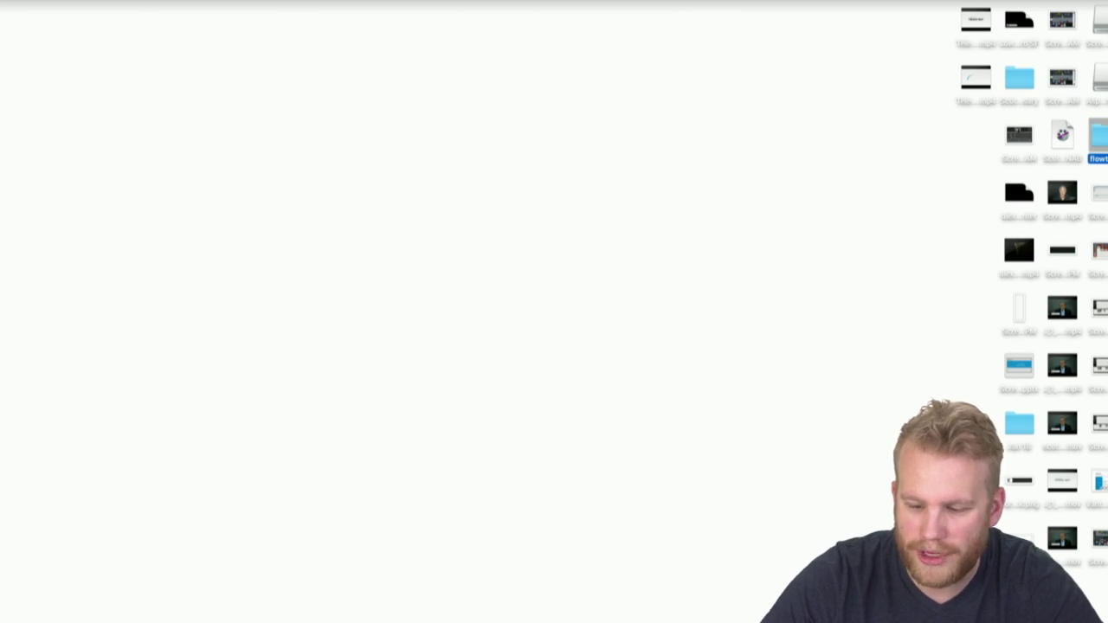
double_click(1098, 138)
drag(697, 562, 1107, 622)
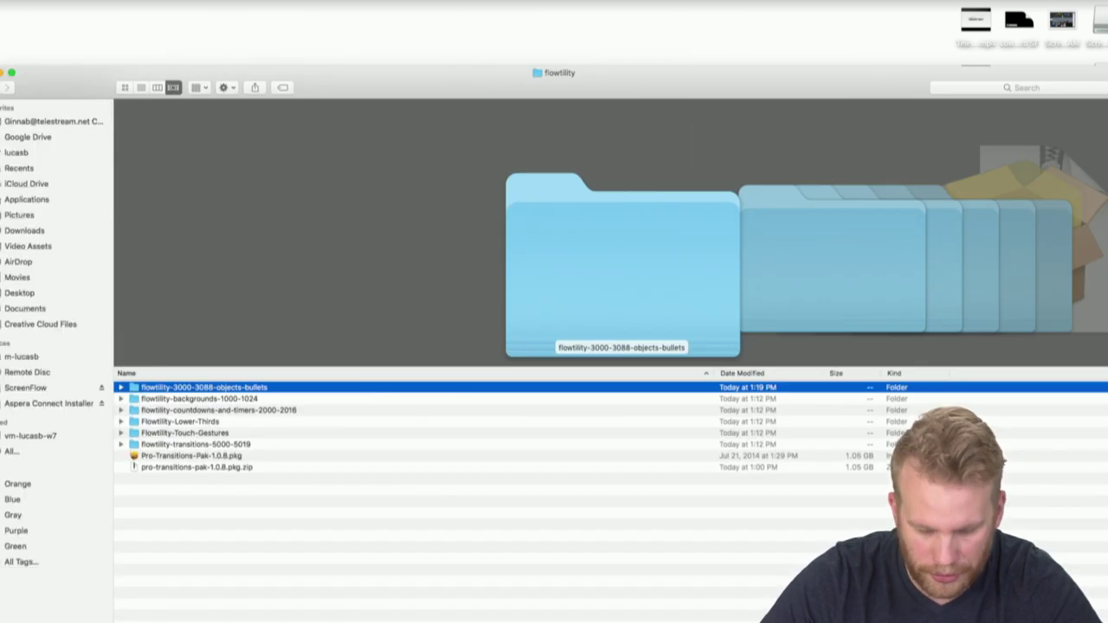
drag(540, 77, 536, 7)
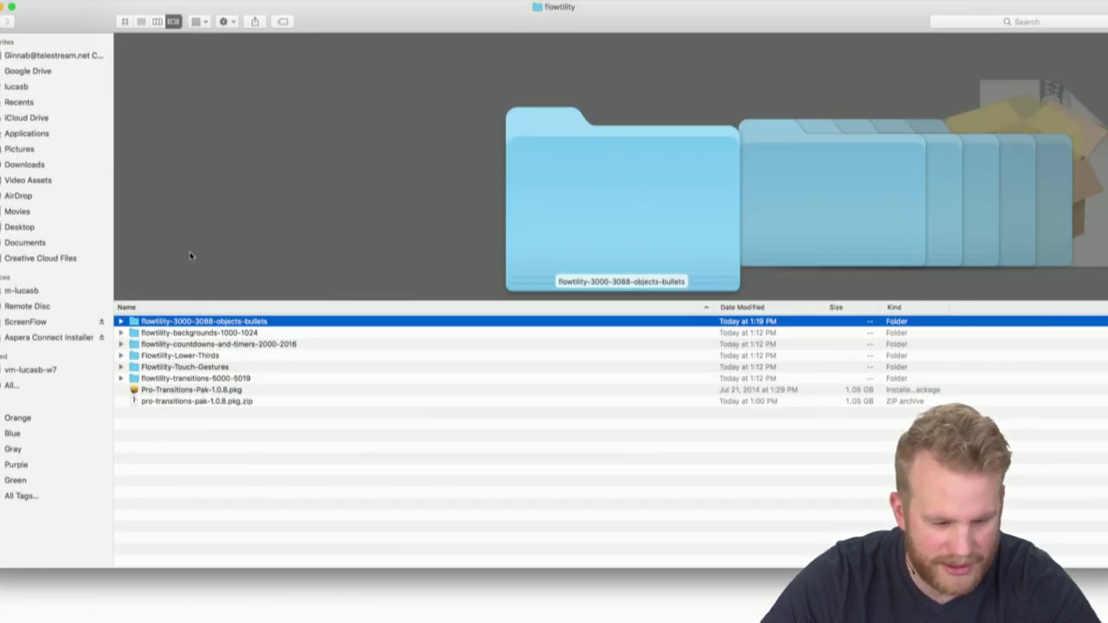
Preview each Flowtility item in Cover Flow, then select the six content folders
click(235, 334)
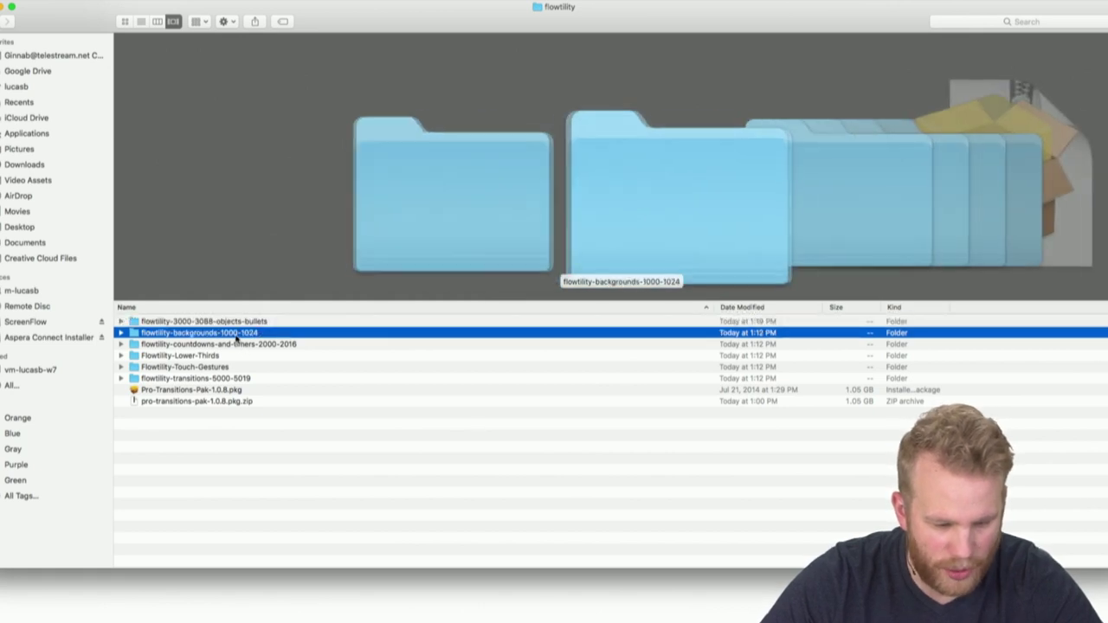
click(238, 345)
click(240, 357)
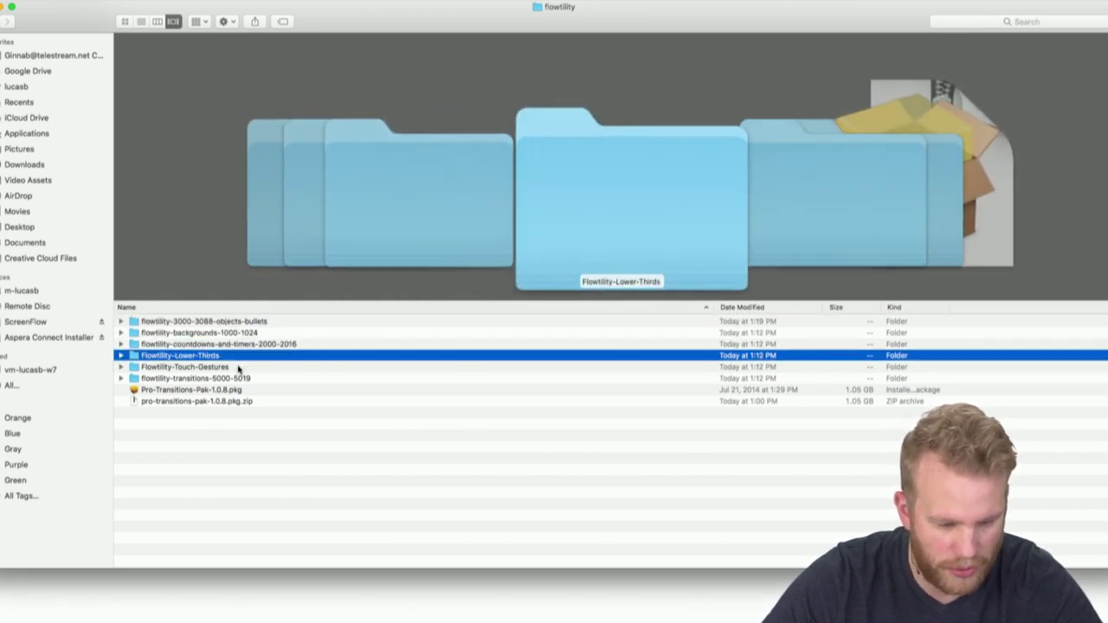
click(242, 368)
click(246, 378)
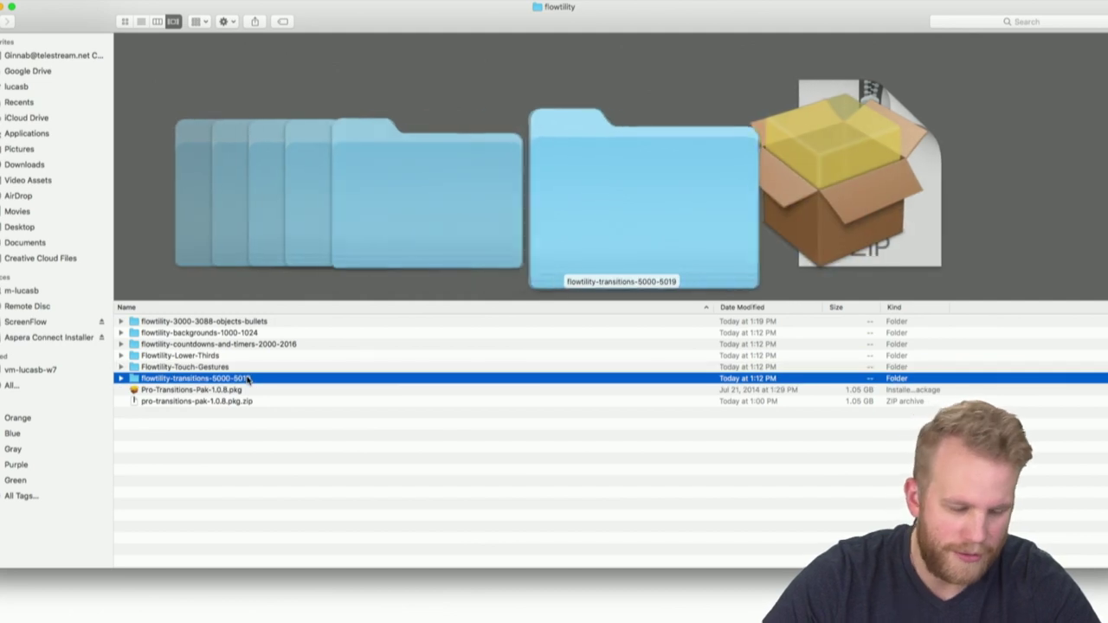
click(252, 404)
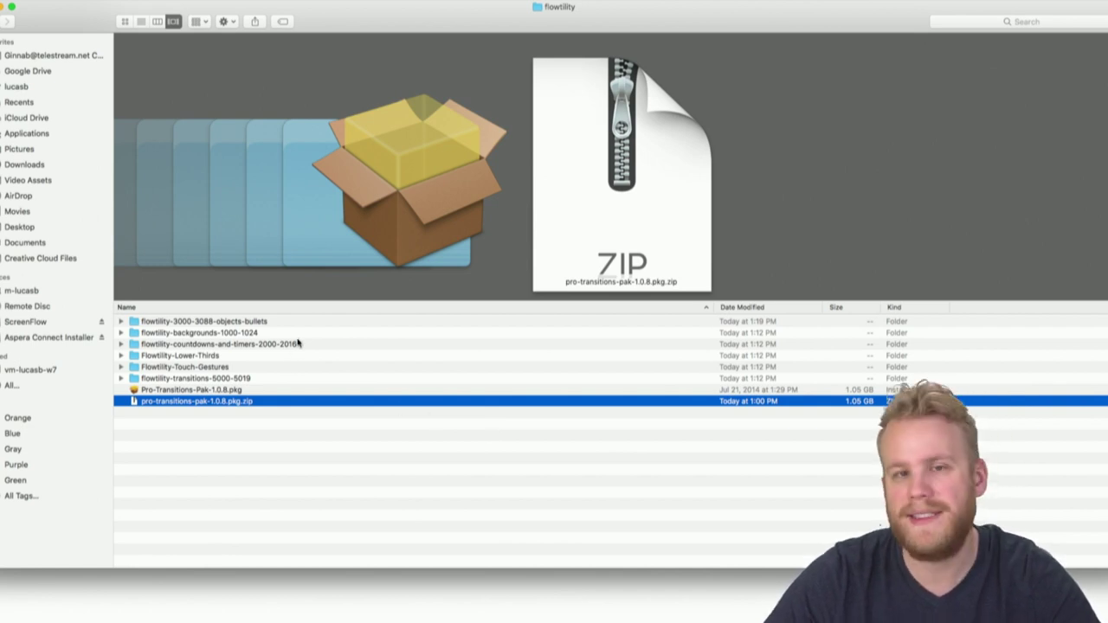
click(219, 322)
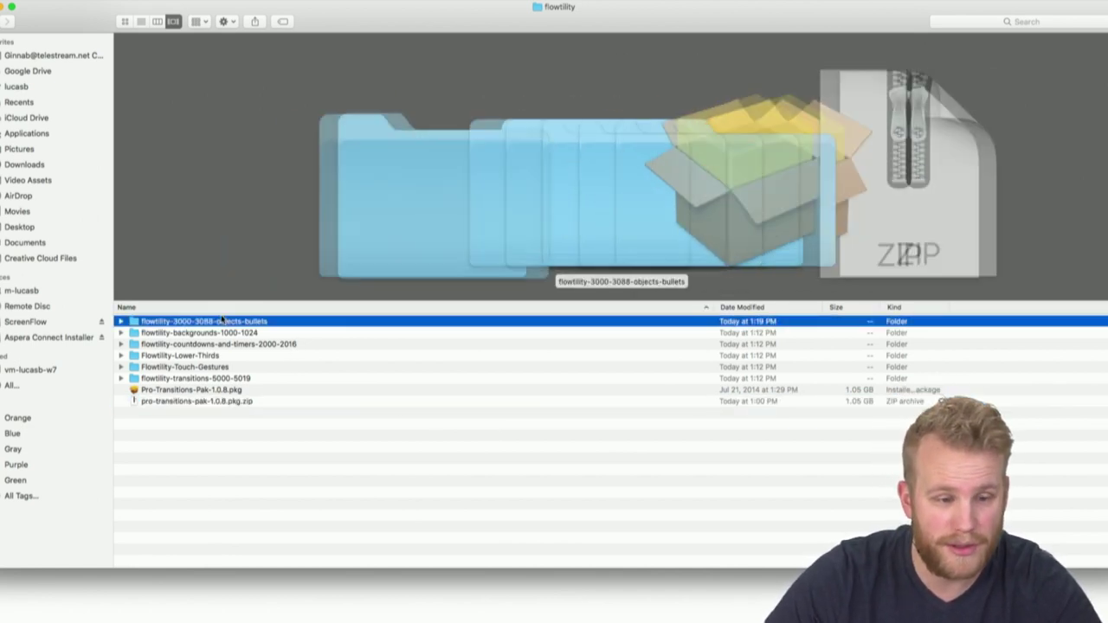
shift+click(223, 380)
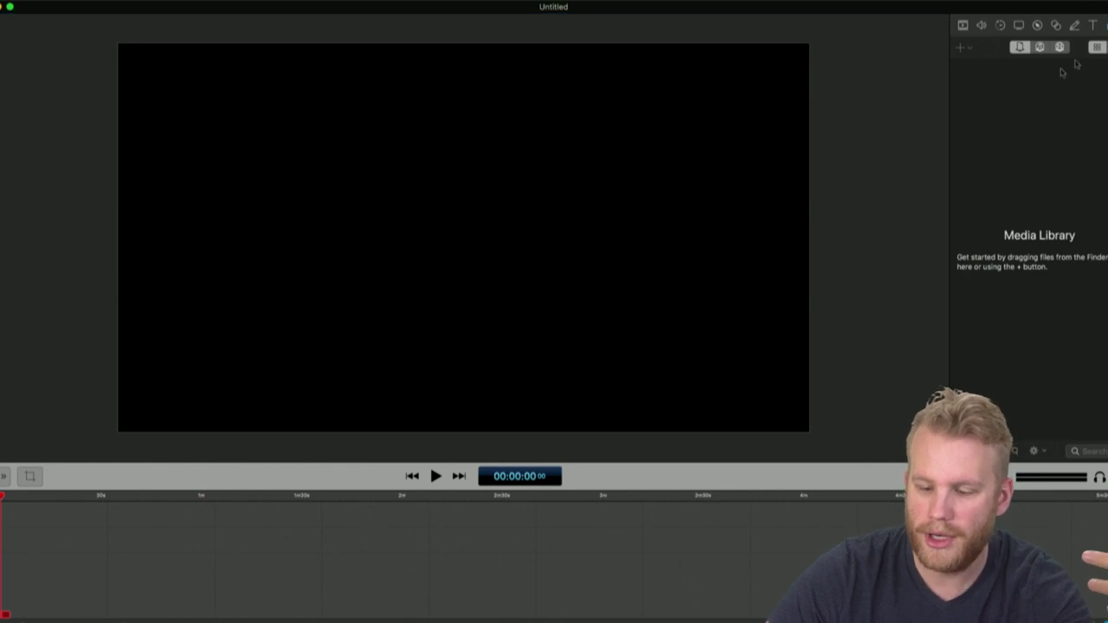
Import the second lower-third movie from flowtility > Flowtility-Lower-Thirds into the media library
click(960, 47)
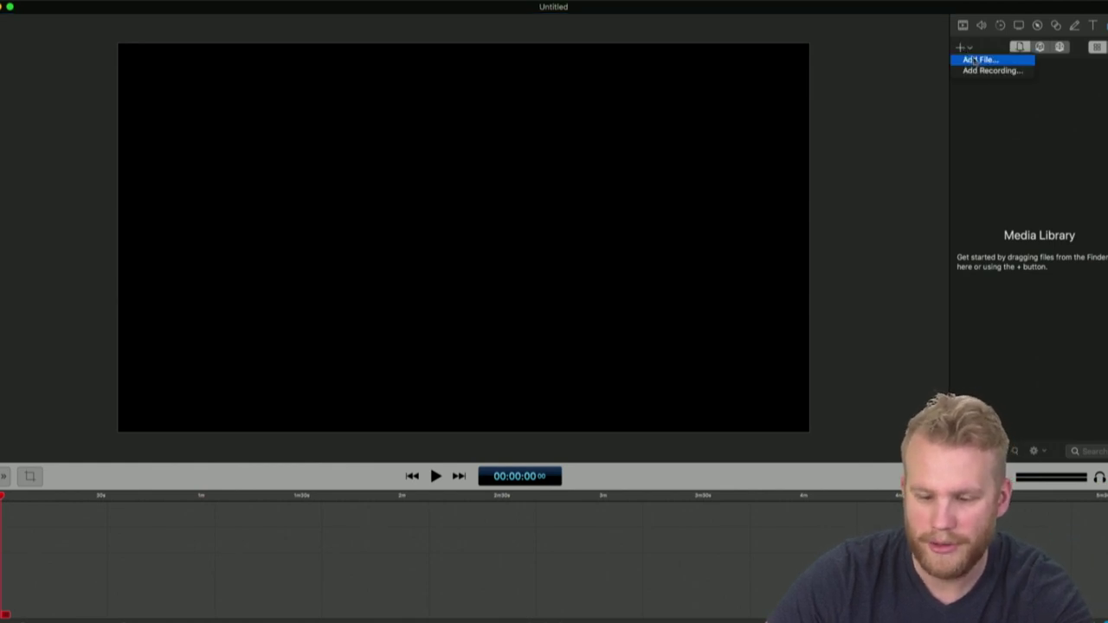
click(975, 56)
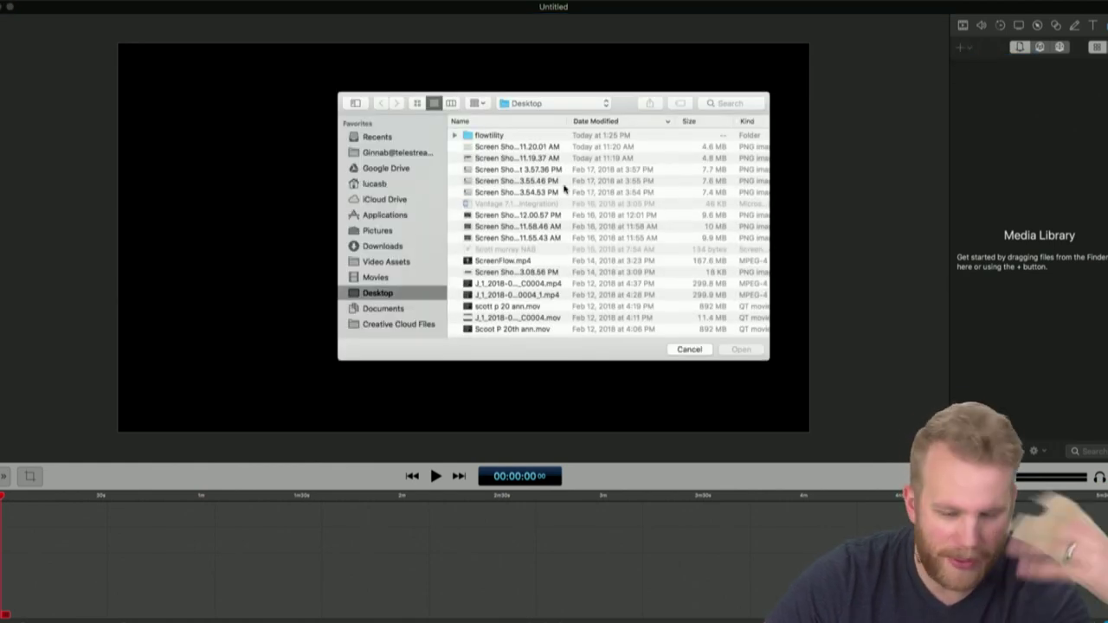
double_click(495, 136)
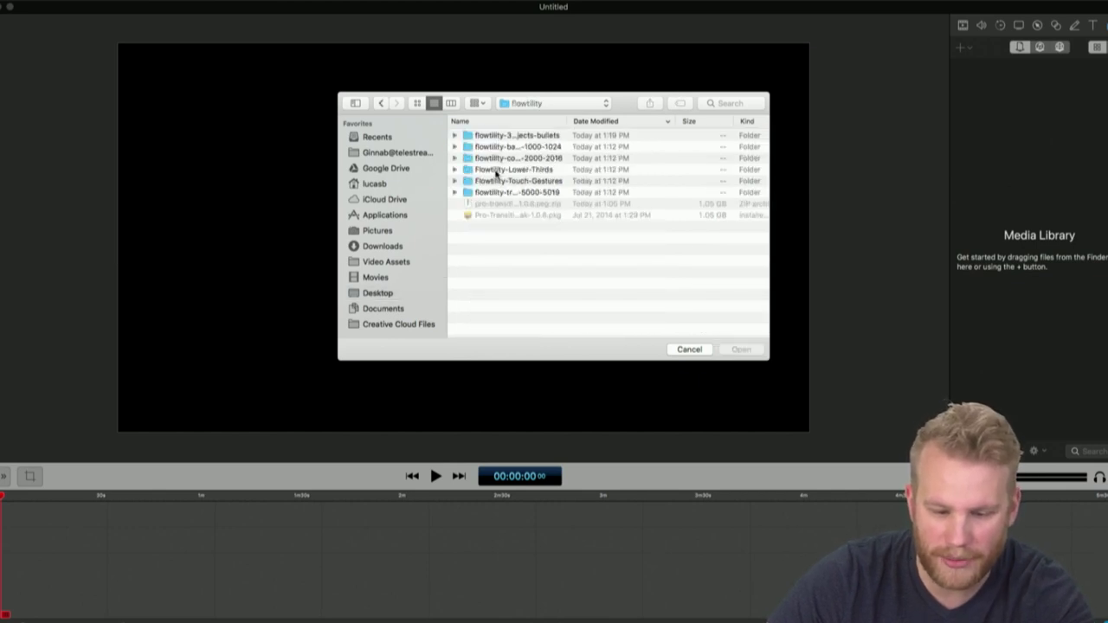
double_click(497, 171)
click(526, 171)
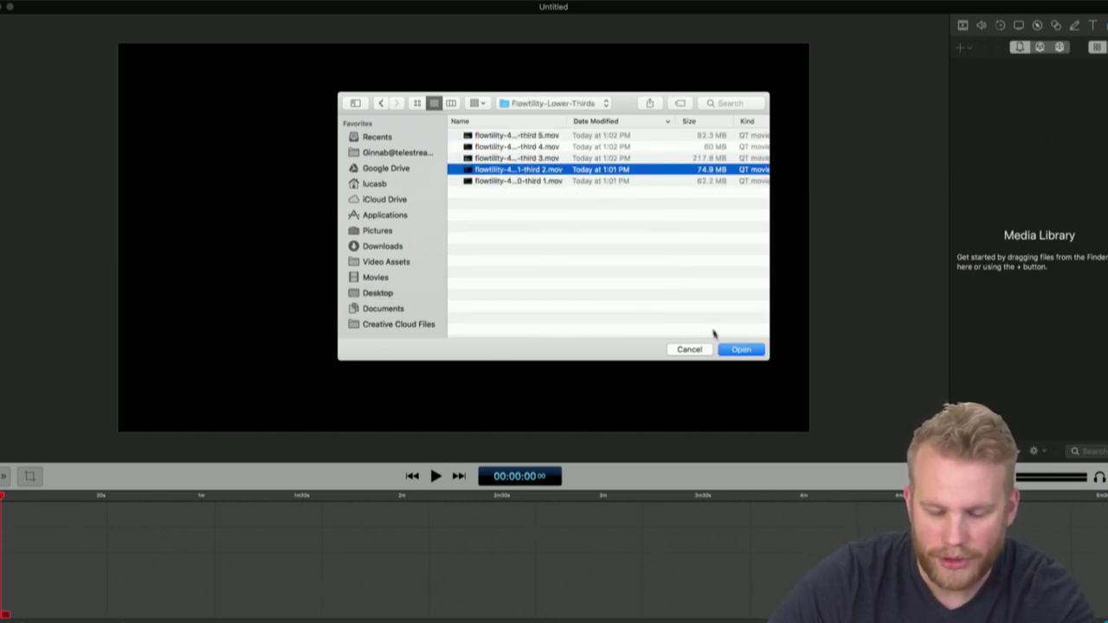
click(741, 349)
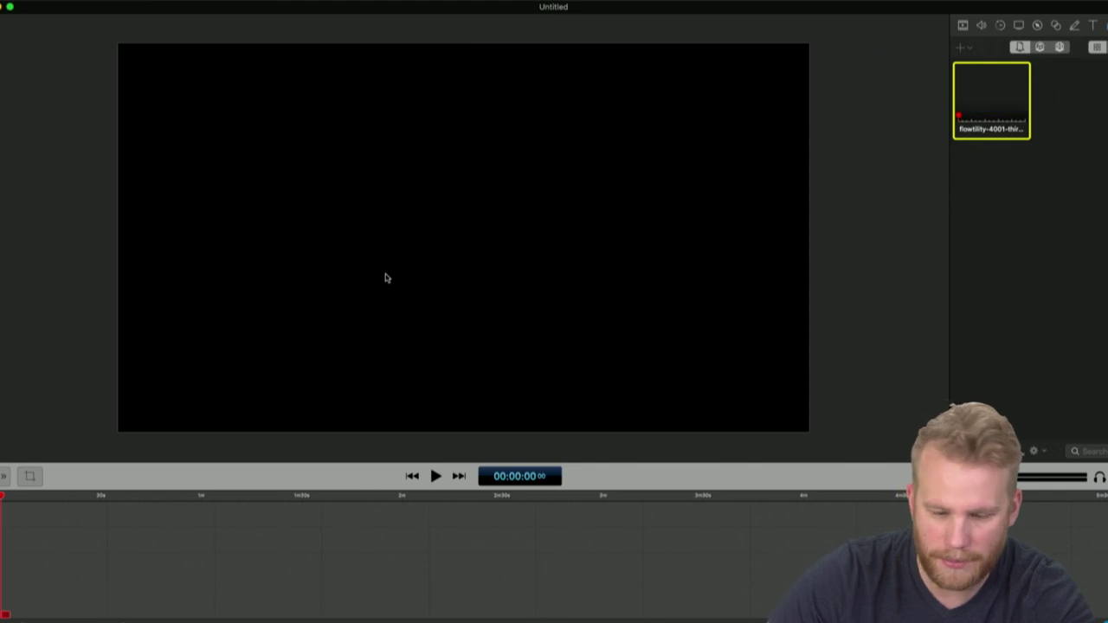
Preview the lower-third clip on the timeline, then delete it from the timeline
drag(996, 92, 459, 243)
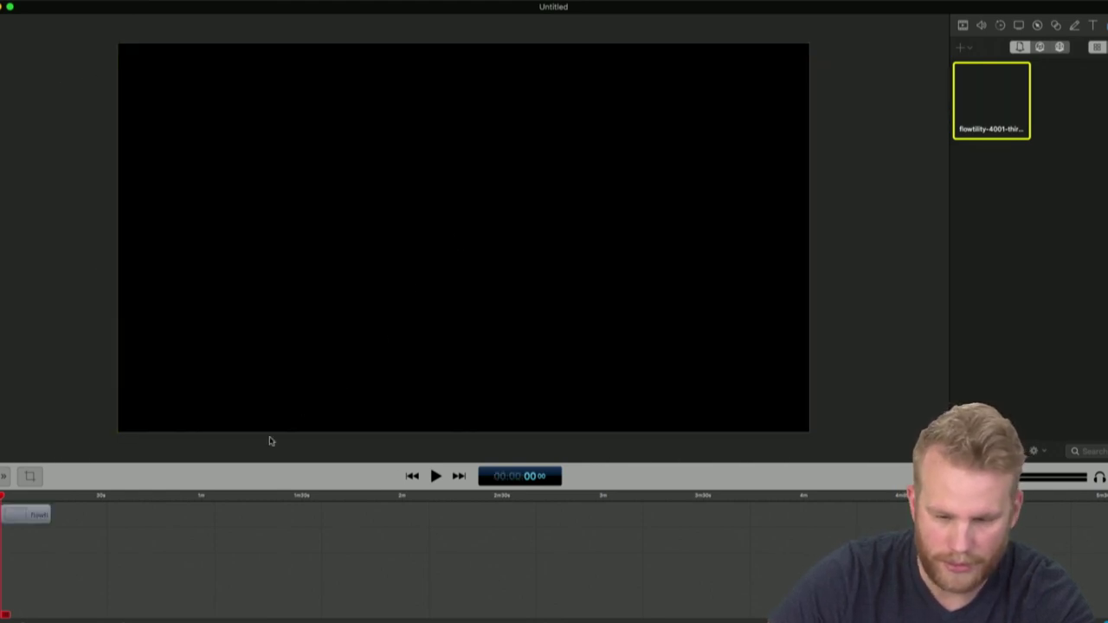
key(space)
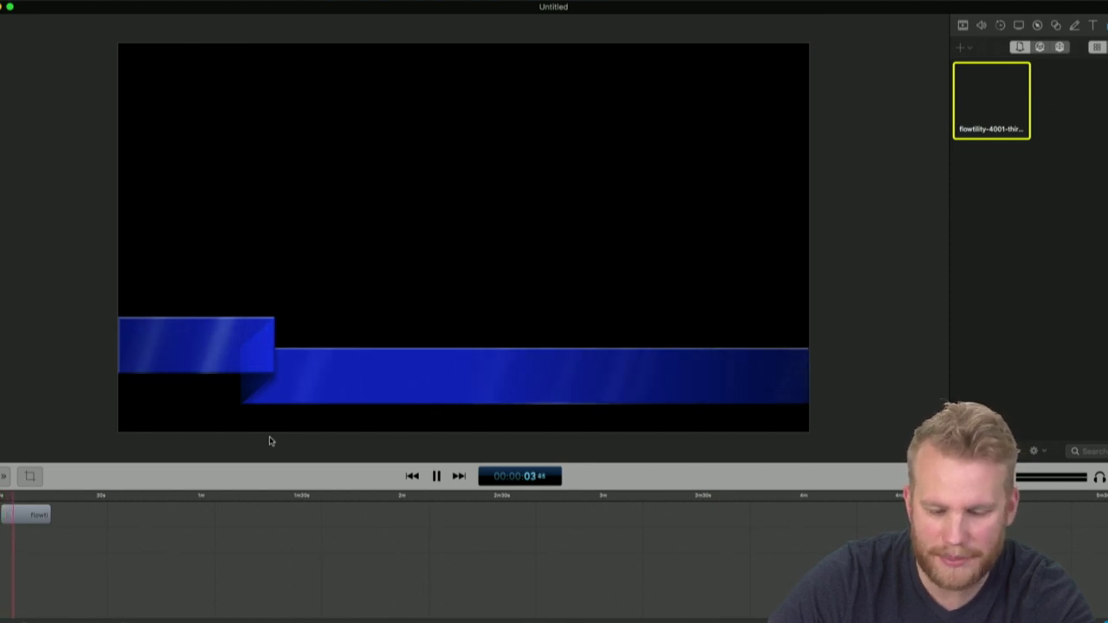
key(space)
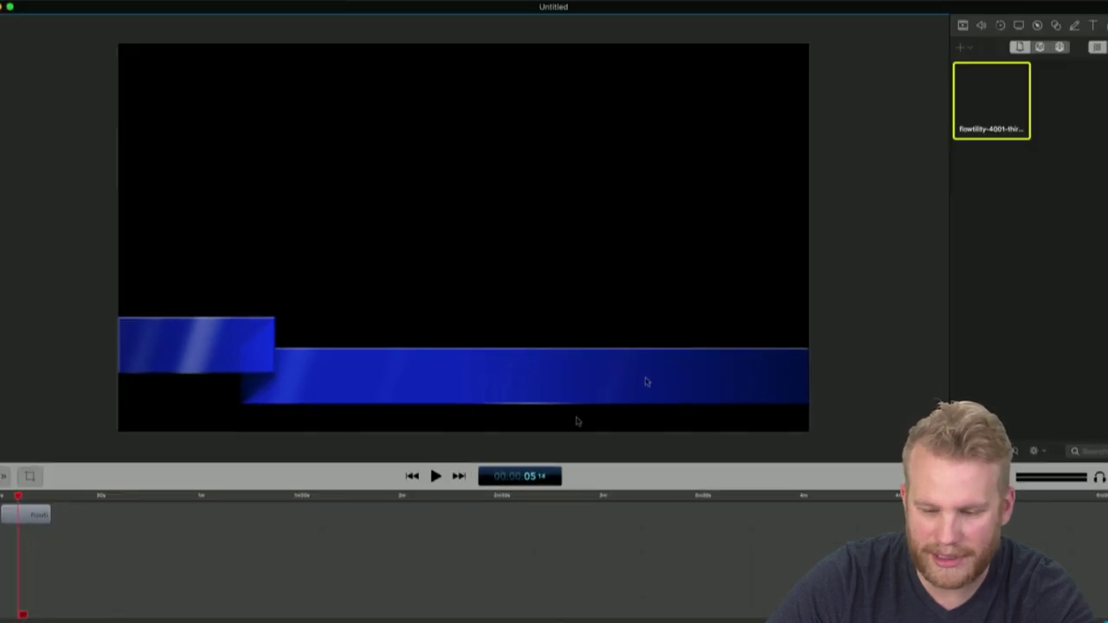
click(113, 507)
key(Delete)
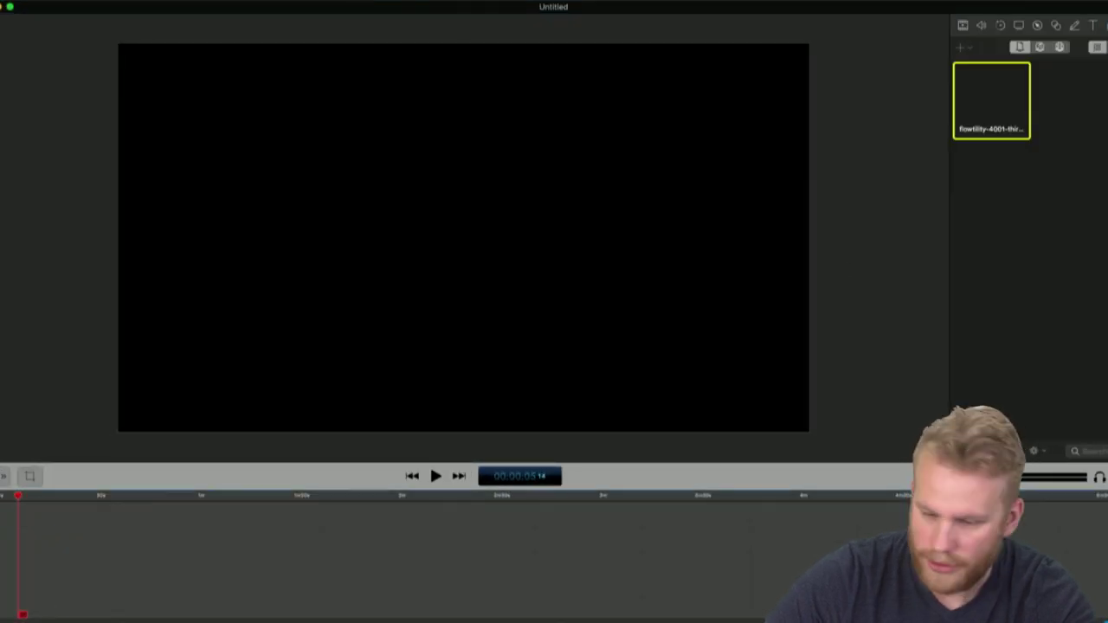
Place Telestream Intro.mp4 on the timeline, then overlap Face Down Wok.mov onto its end
click(1060, 47)
drag(992, 97, 63, 518)
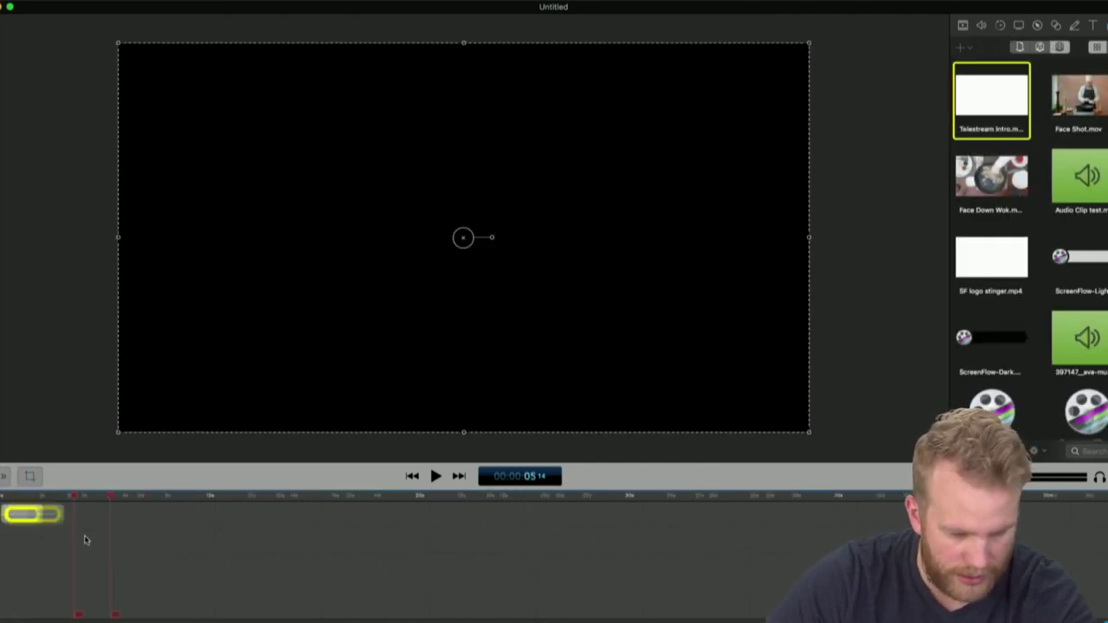
click(383, 510)
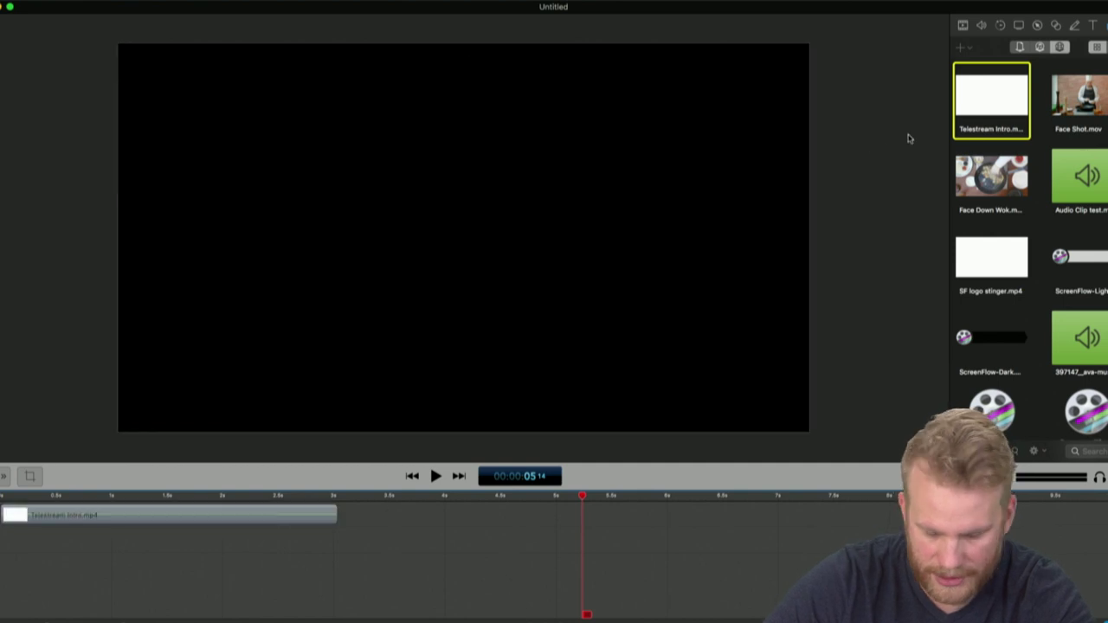
drag(992, 178, 326, 516)
click(356, 614)
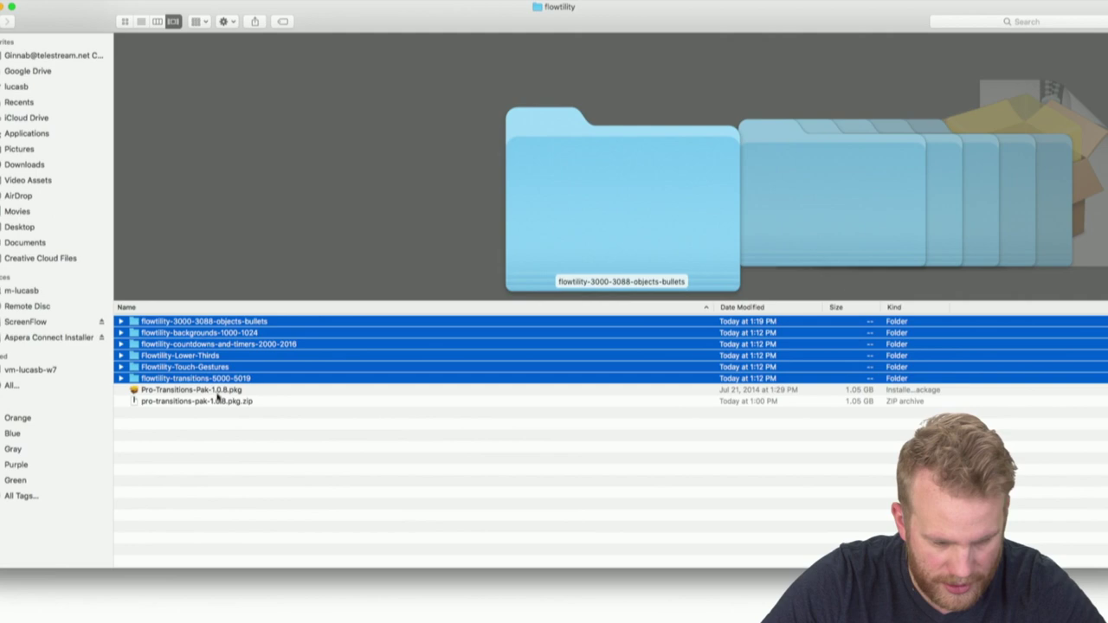
click(218, 400)
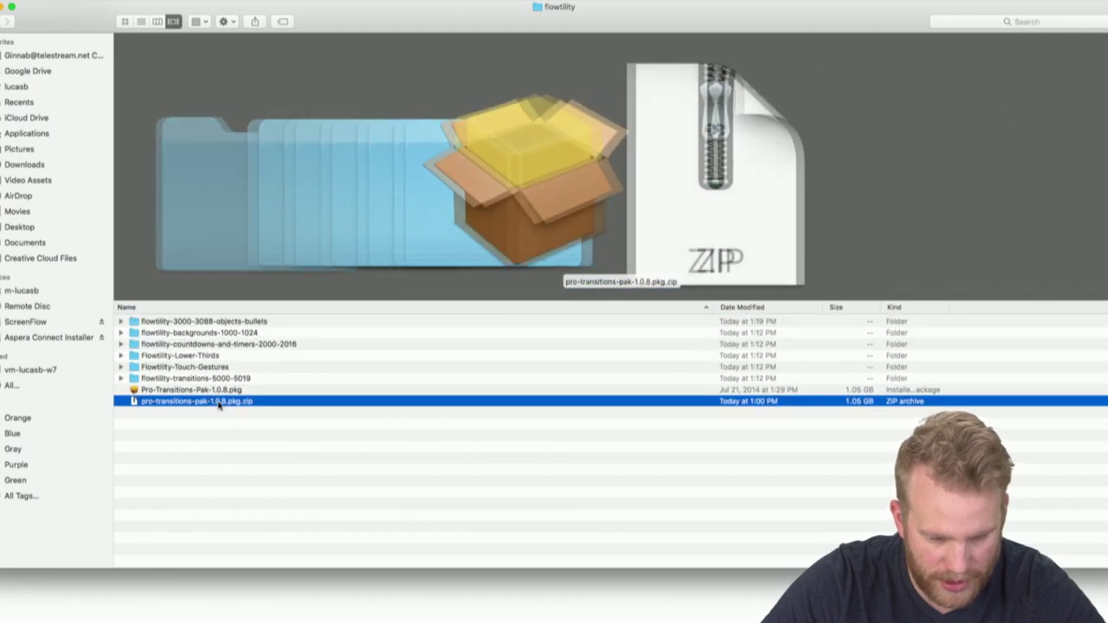
click(218, 394)
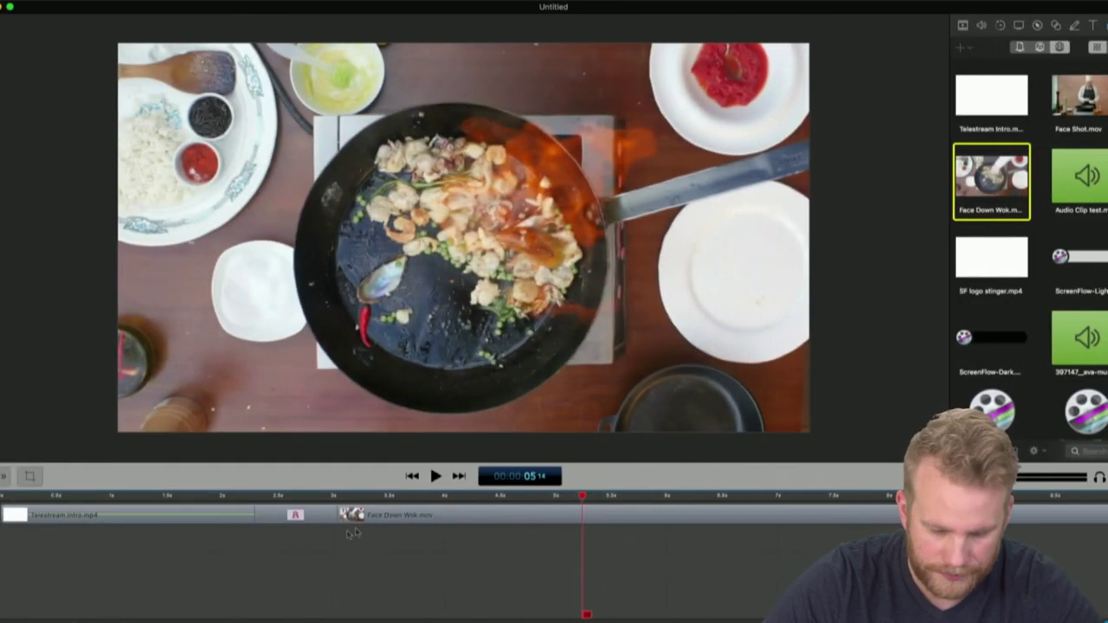
click(311, 517)
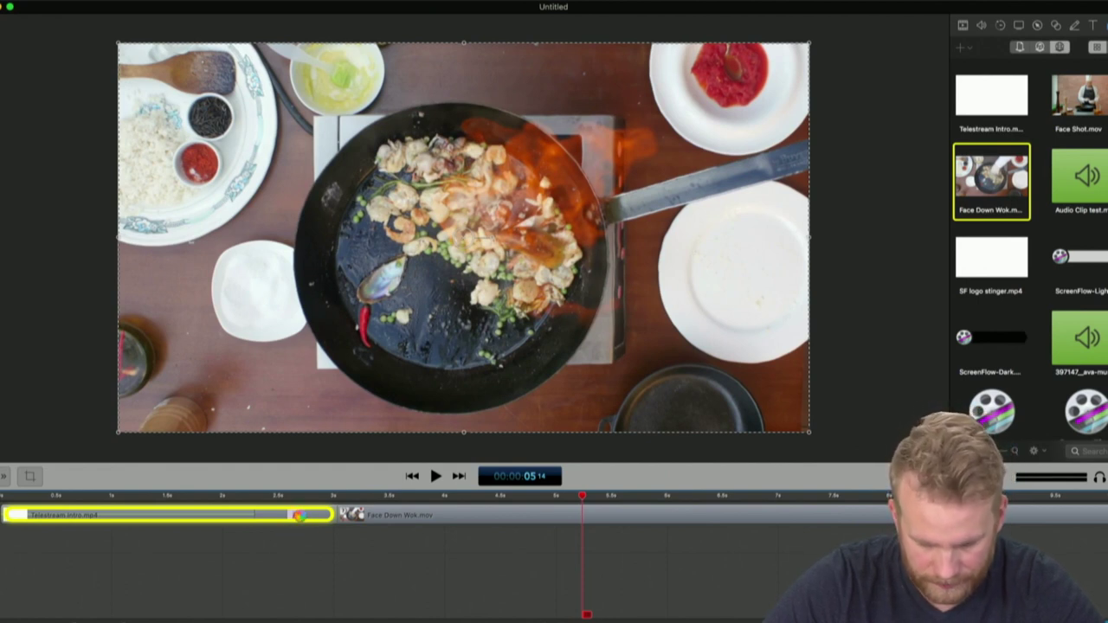
Open the Transition Inspector for the join between the intro and wok clips
right_click(299, 516)
click(300, 517)
right_click(299, 517)
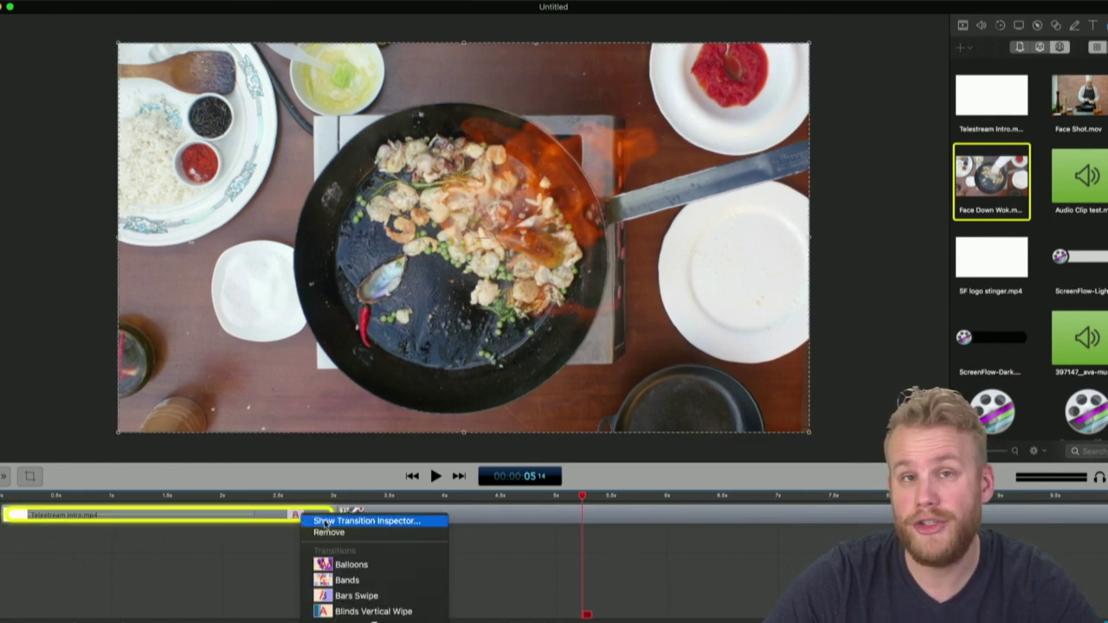
click(327, 522)
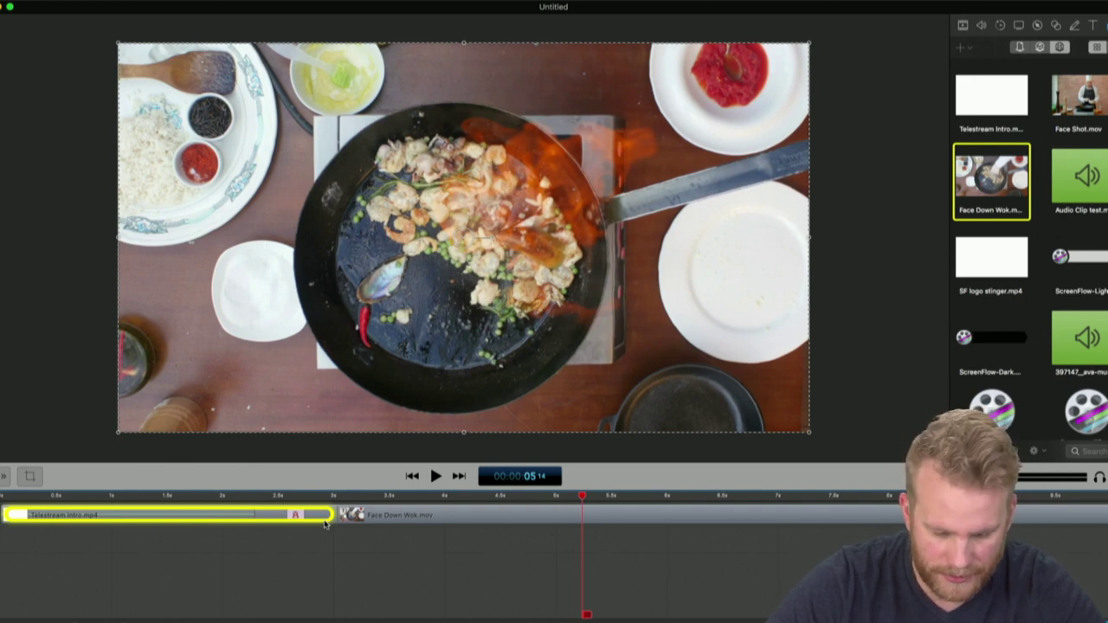
double_click(326, 524)
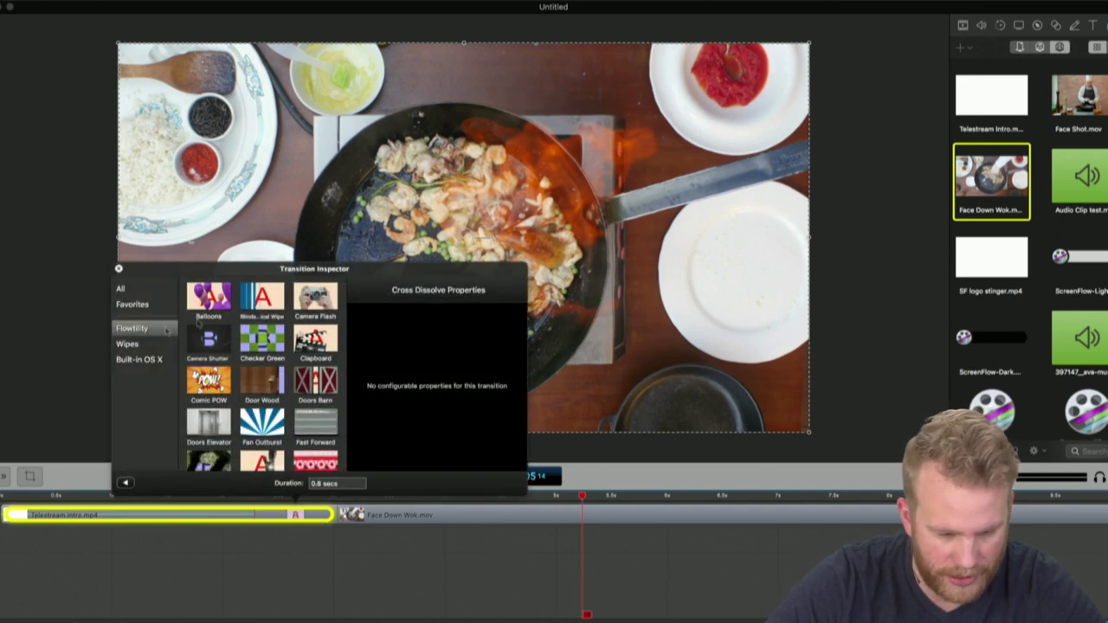
Browse the All, Favorites and Flowtility transition categories
click(124, 289)
click(130, 304)
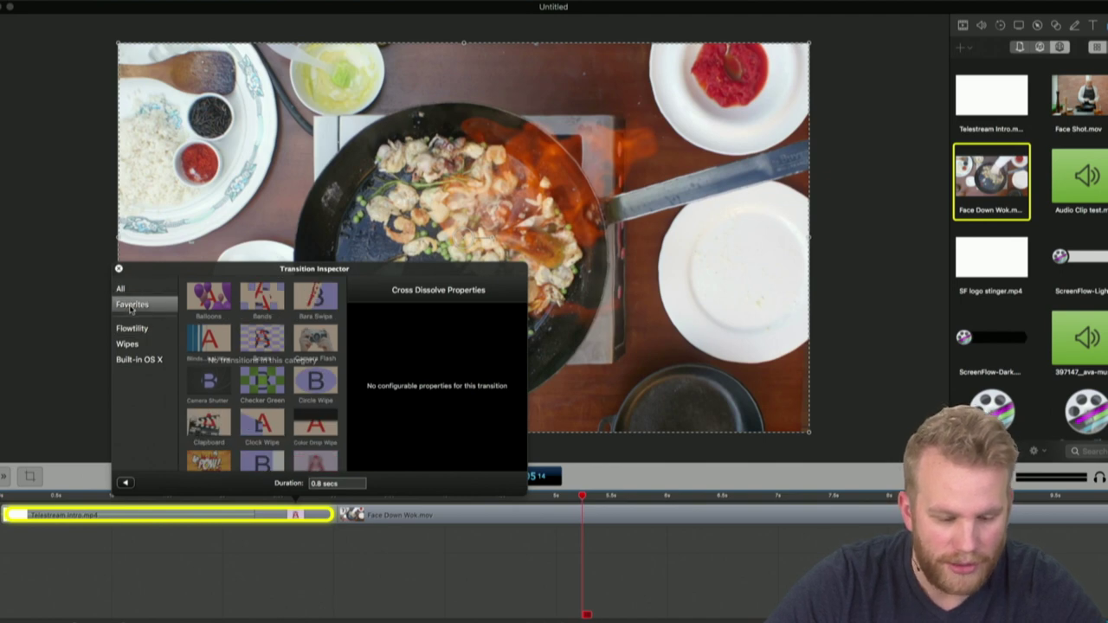
click(131, 329)
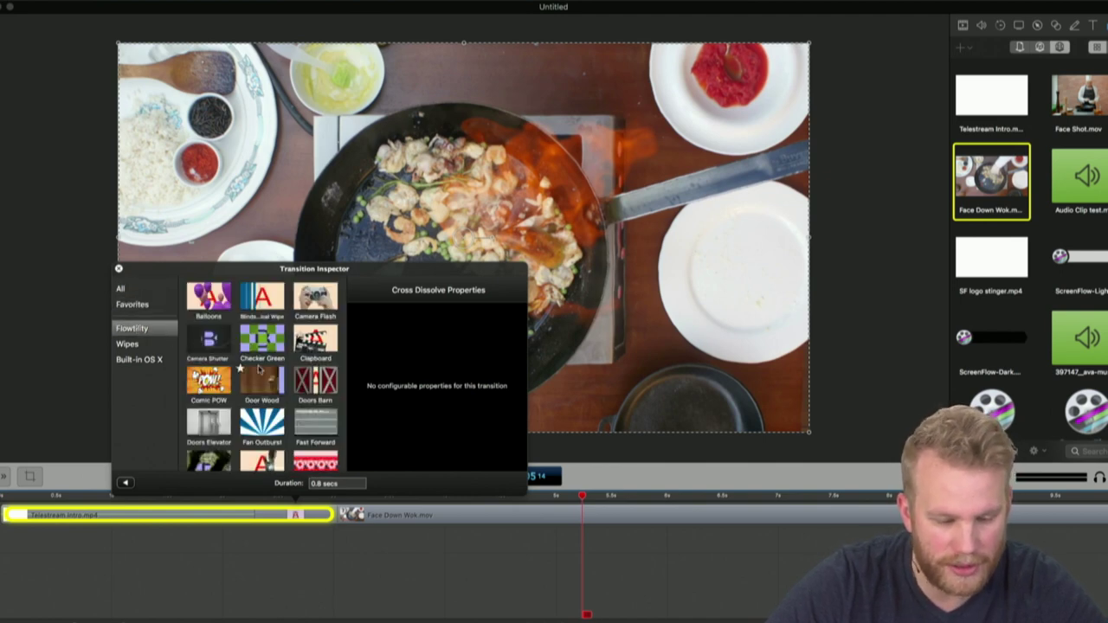
scroll(258, 370, down, 10)
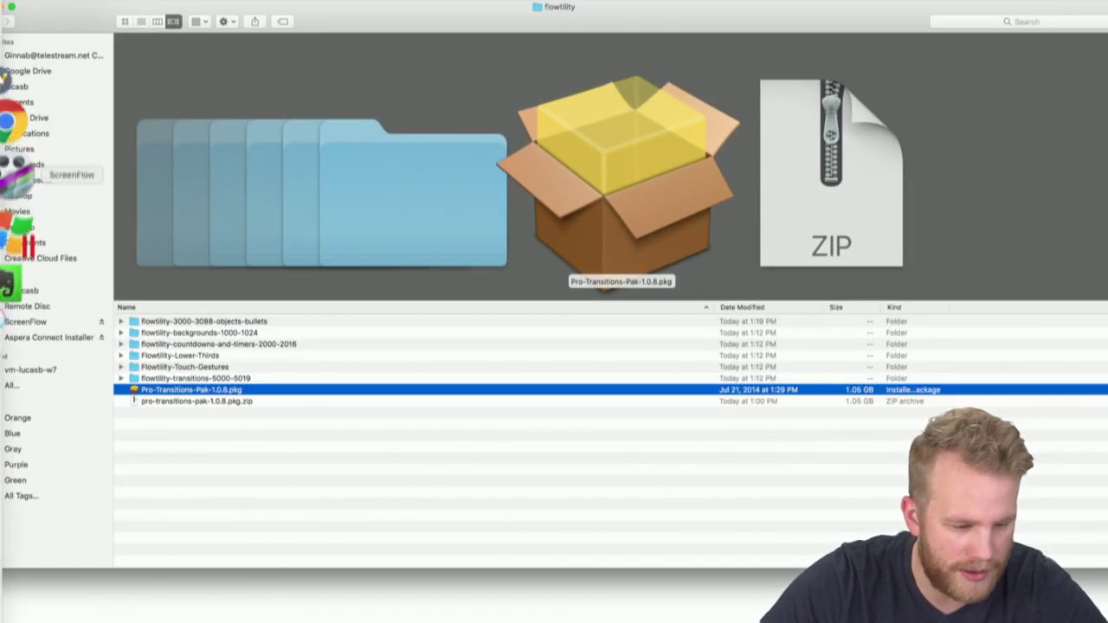
Bring up the Flowtility webpage in Chrome
click(14, 168)
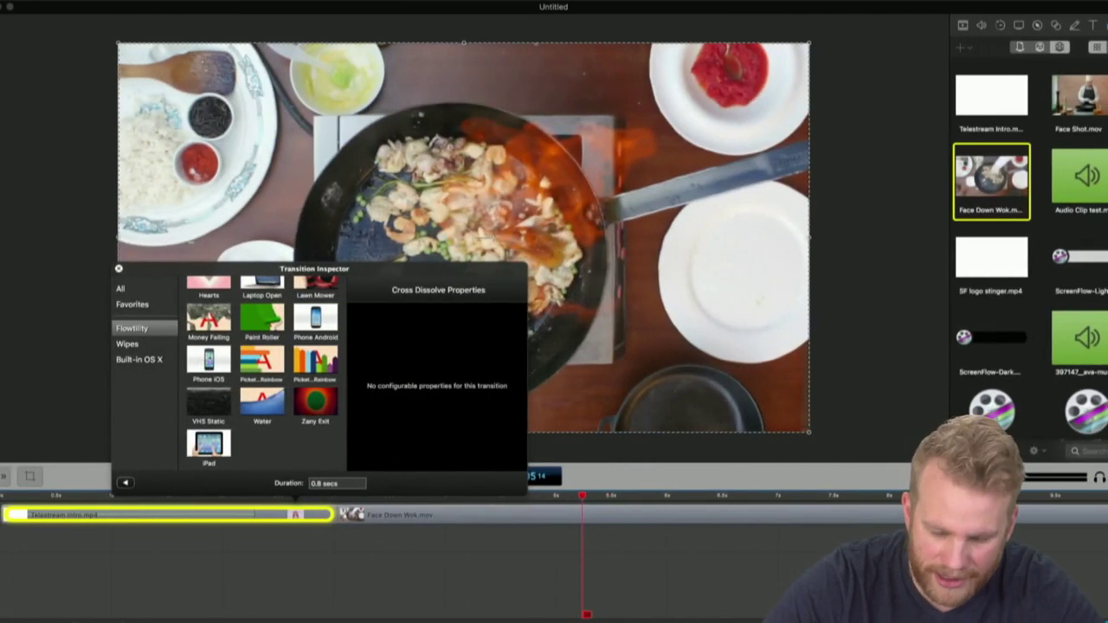
Deselect the canvas clip and close the Transition Inspector
click(888, 442)
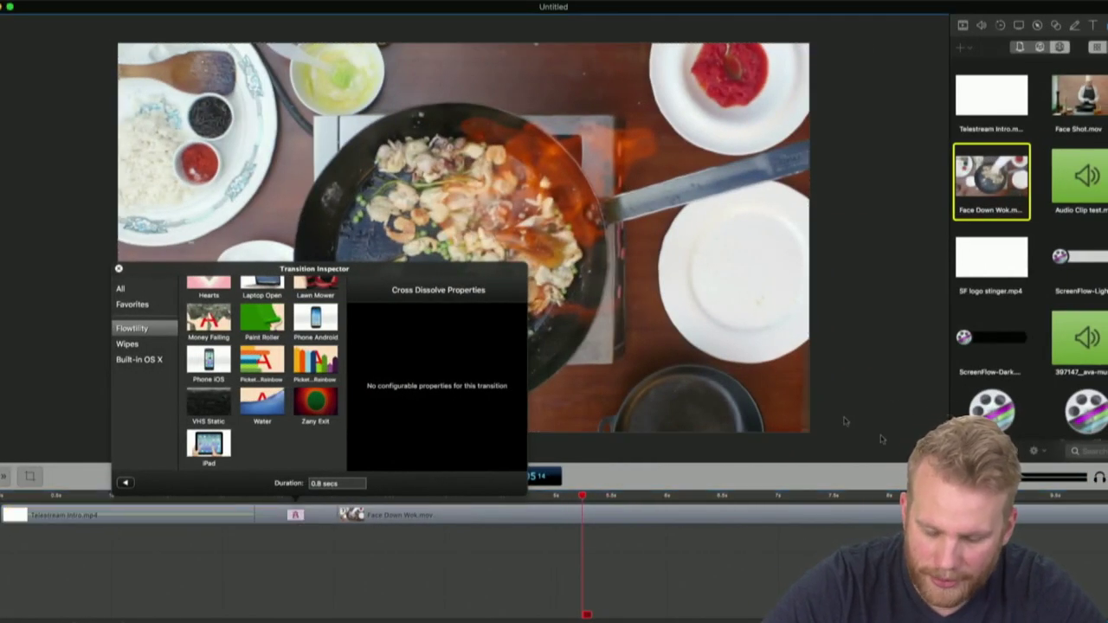
click(119, 270)
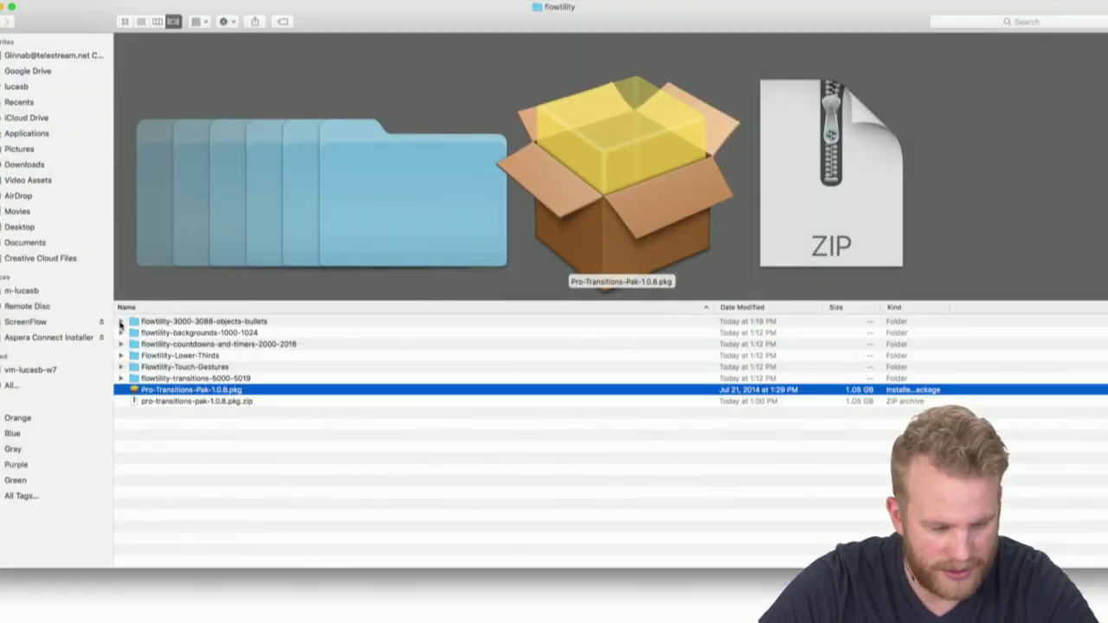
Expand the objects-bullets folder, scroll through its clips, then collapse it
click(120, 321)
scroll(261, 368, down, 10)
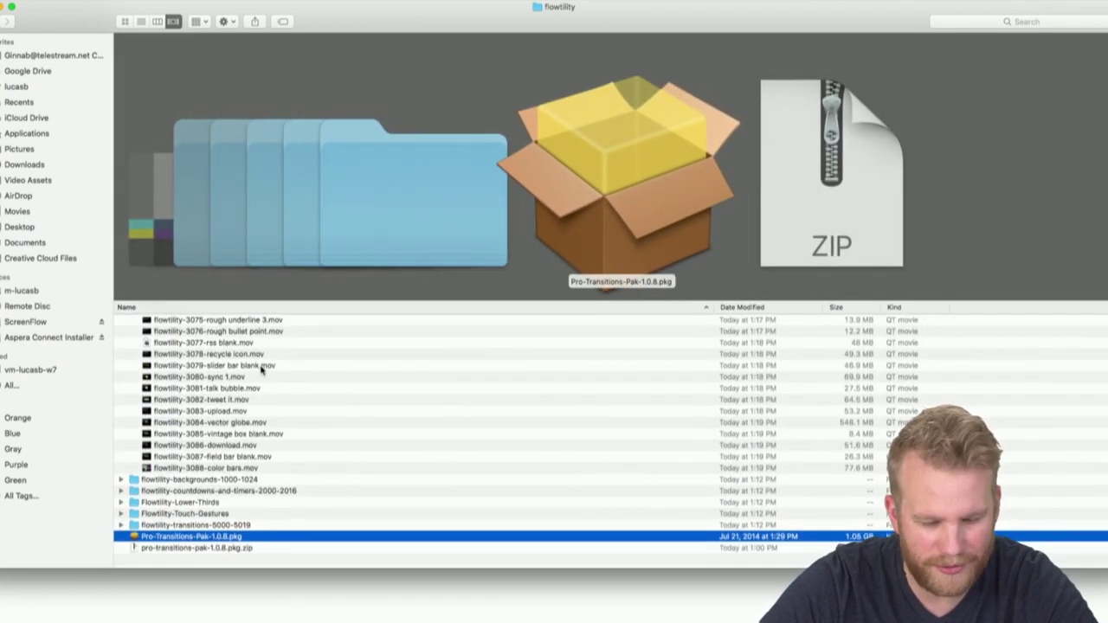
scroll(261, 368, up, 10)
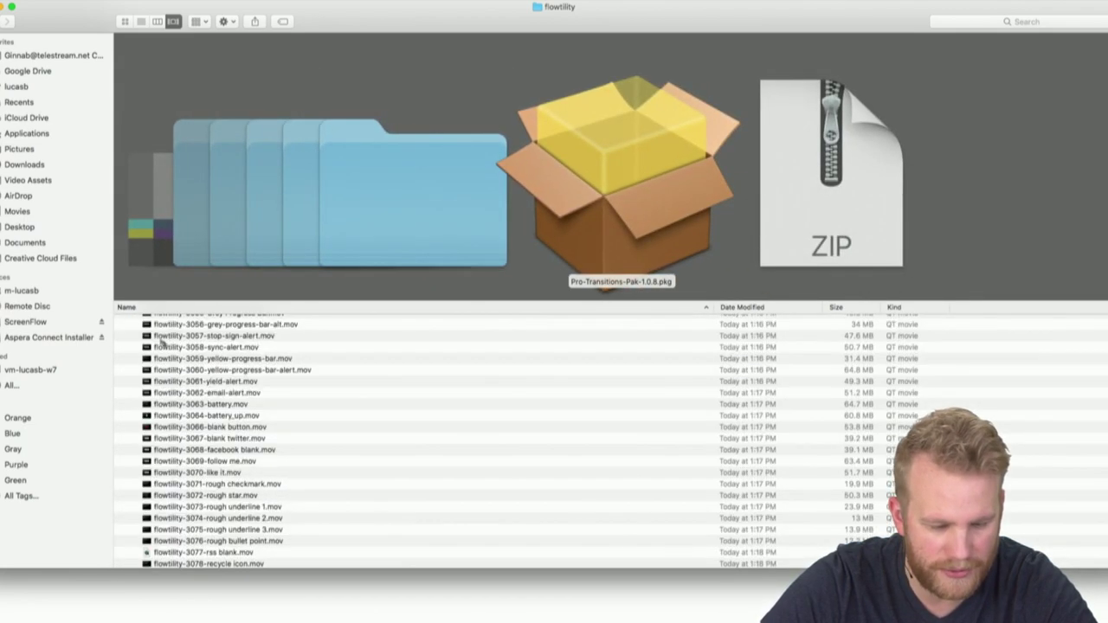
scroll(148, 319, up, 10)
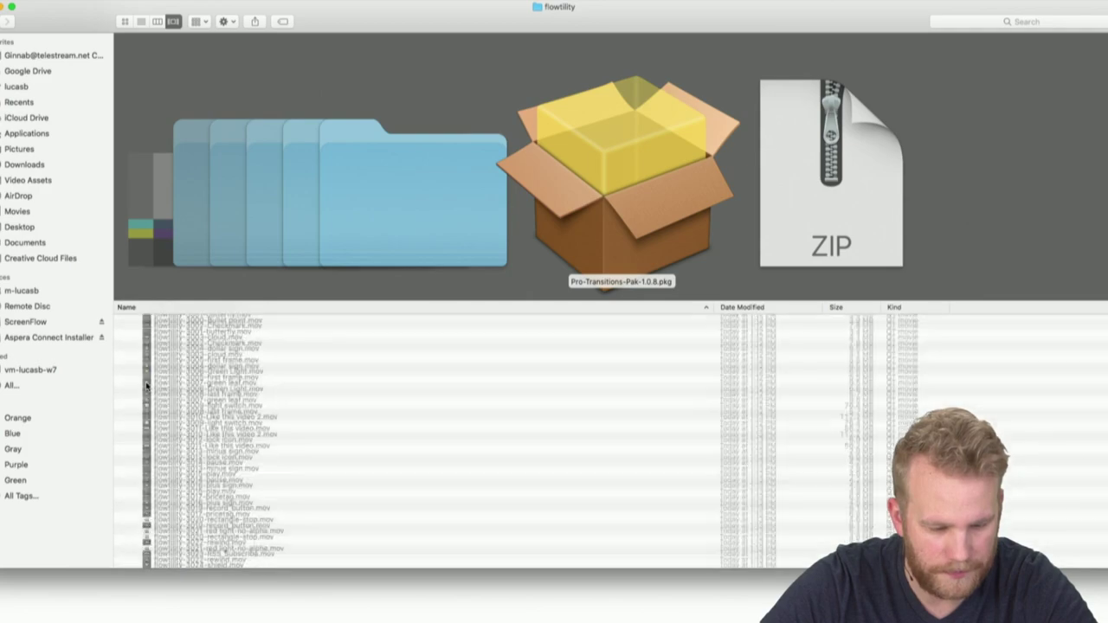
scroll(146, 387, down, 10)
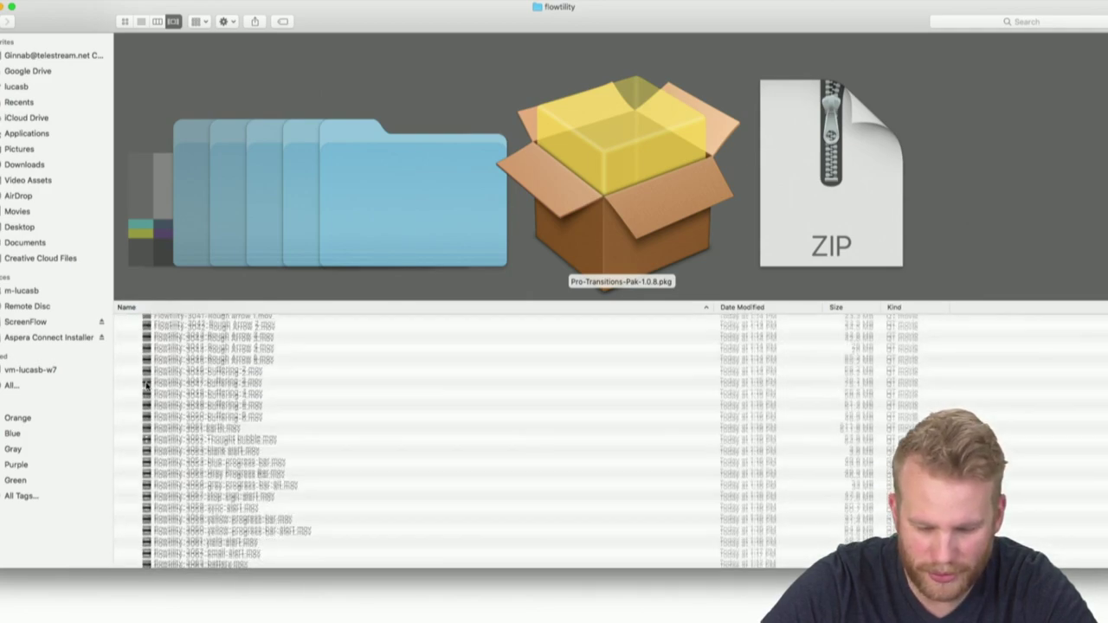
scroll(147, 388, down, 10)
scroll(146, 387, up, 15)
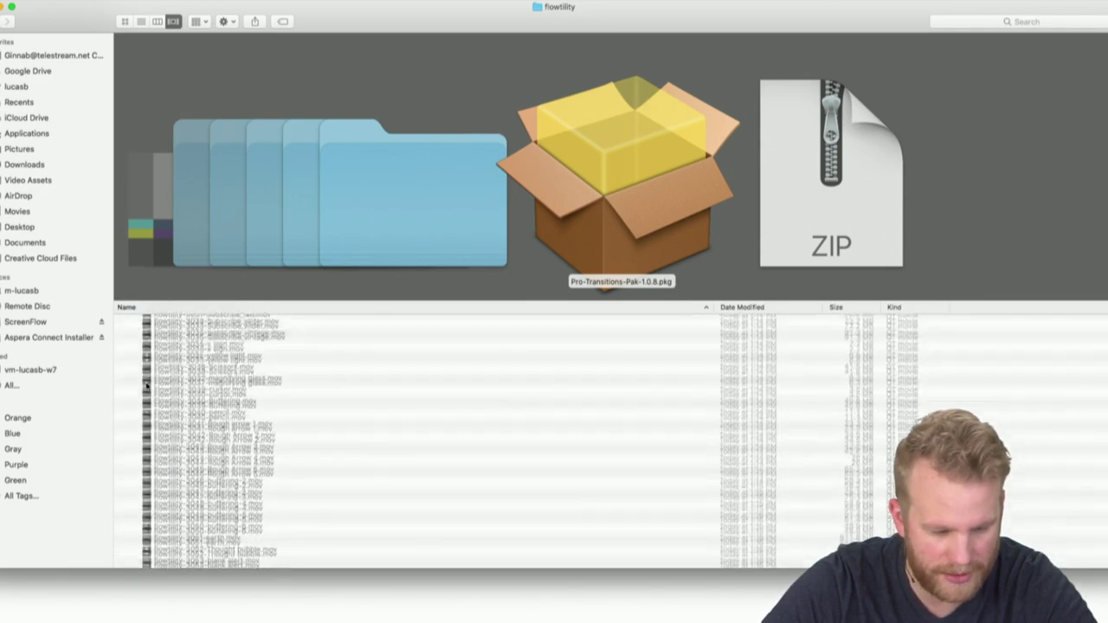
scroll(146, 385, up, 5)
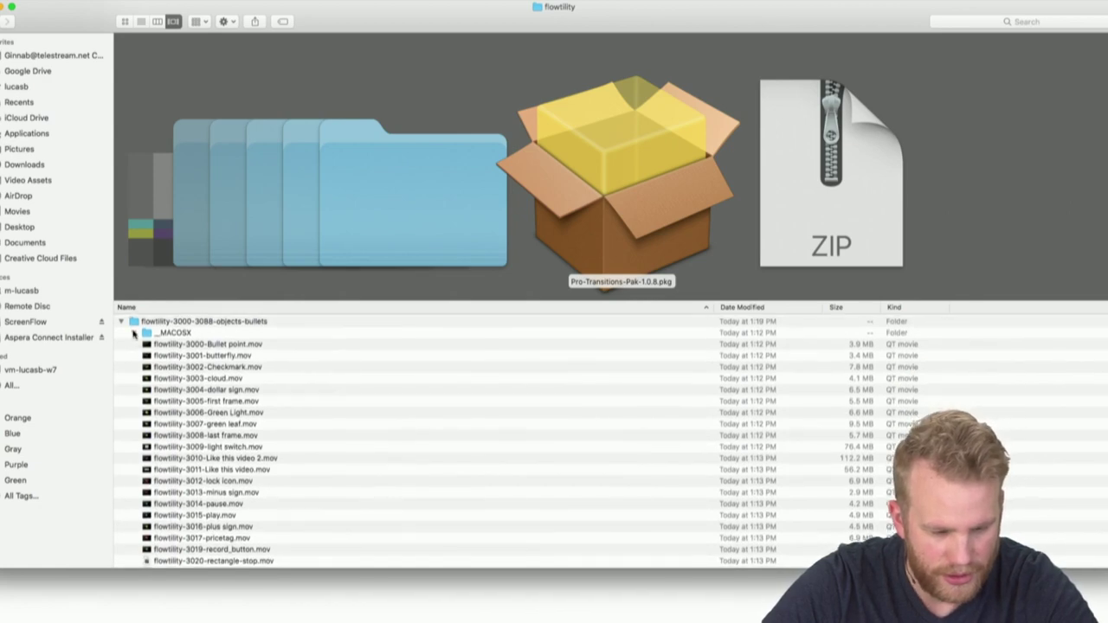
click(120, 321)
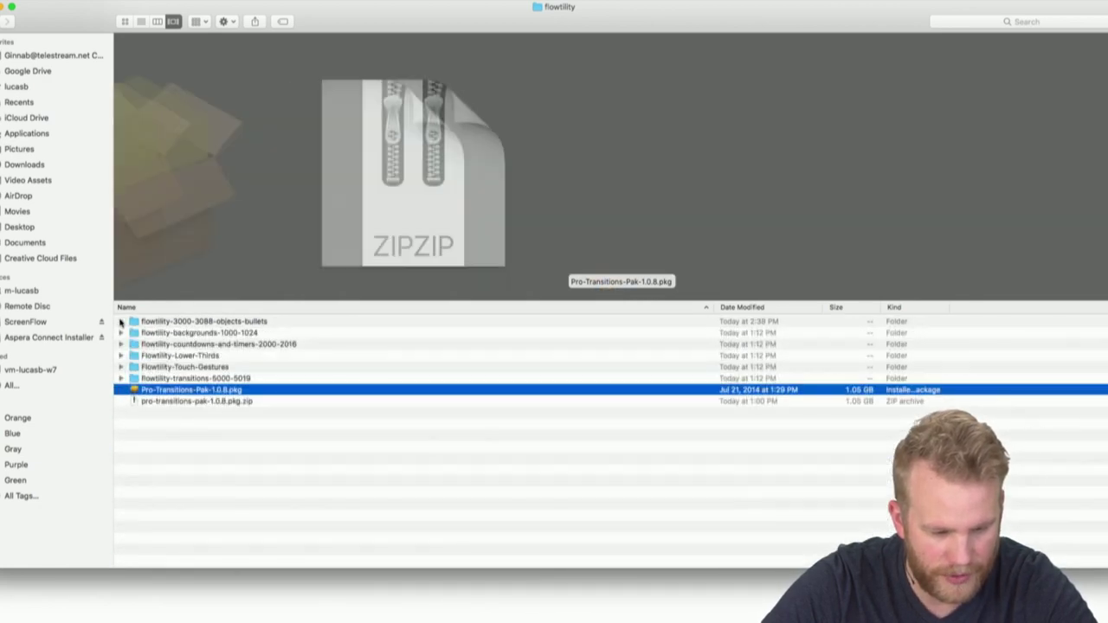
Expand and collapse the backgrounds, countdowns-and-timers and Lower-Thirds folders
click(120, 333)
click(120, 335)
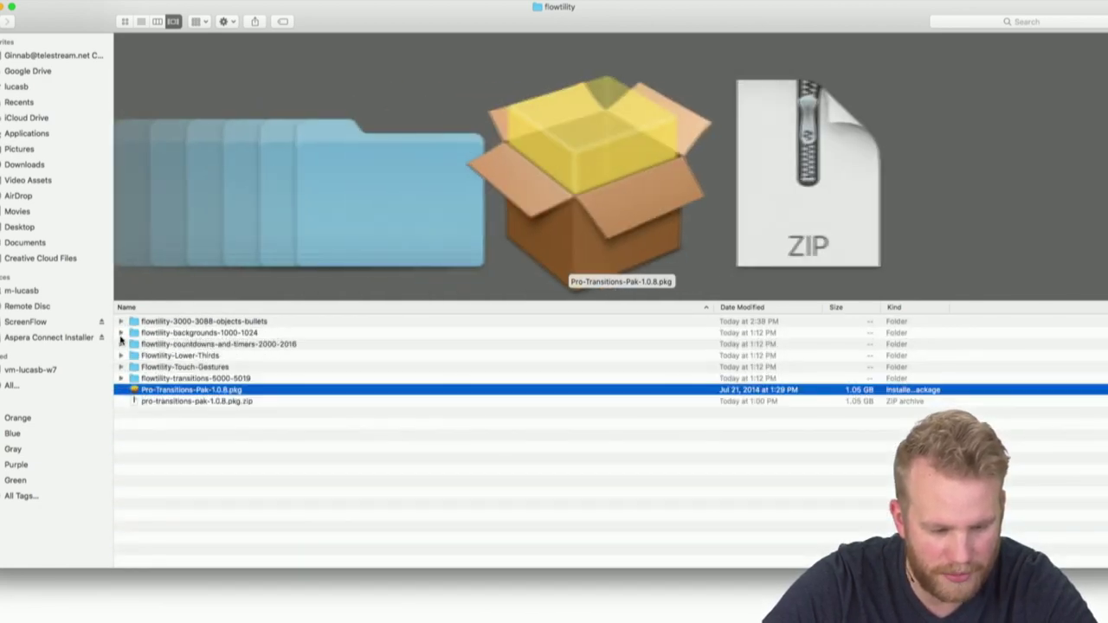
click(120, 335)
click(120, 335)
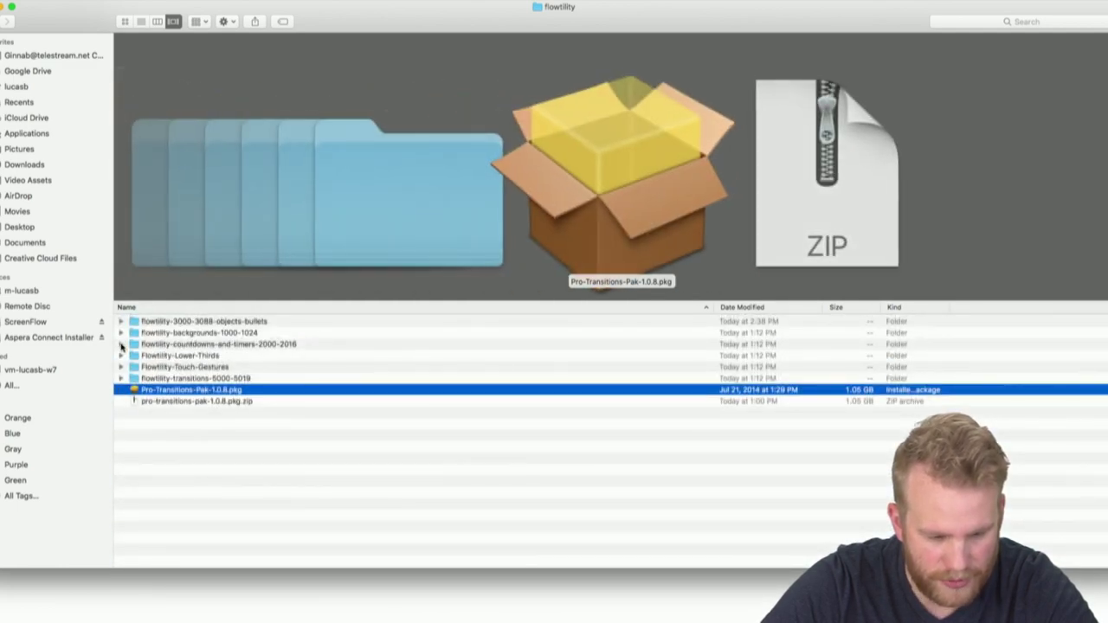
click(121, 344)
click(121, 343)
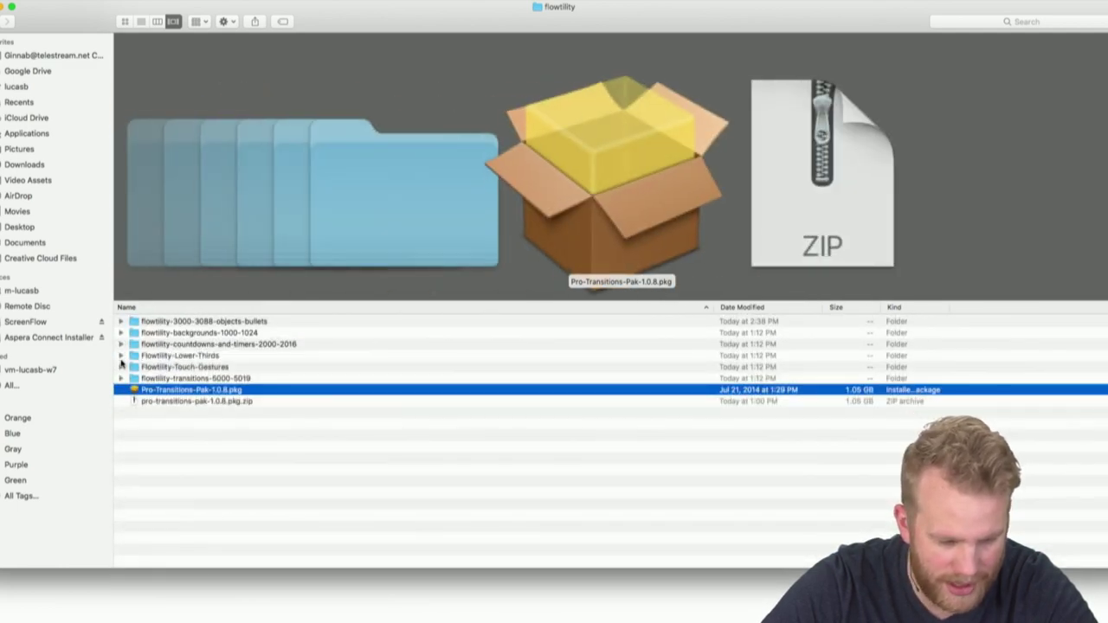
click(121, 356)
click(121, 357)
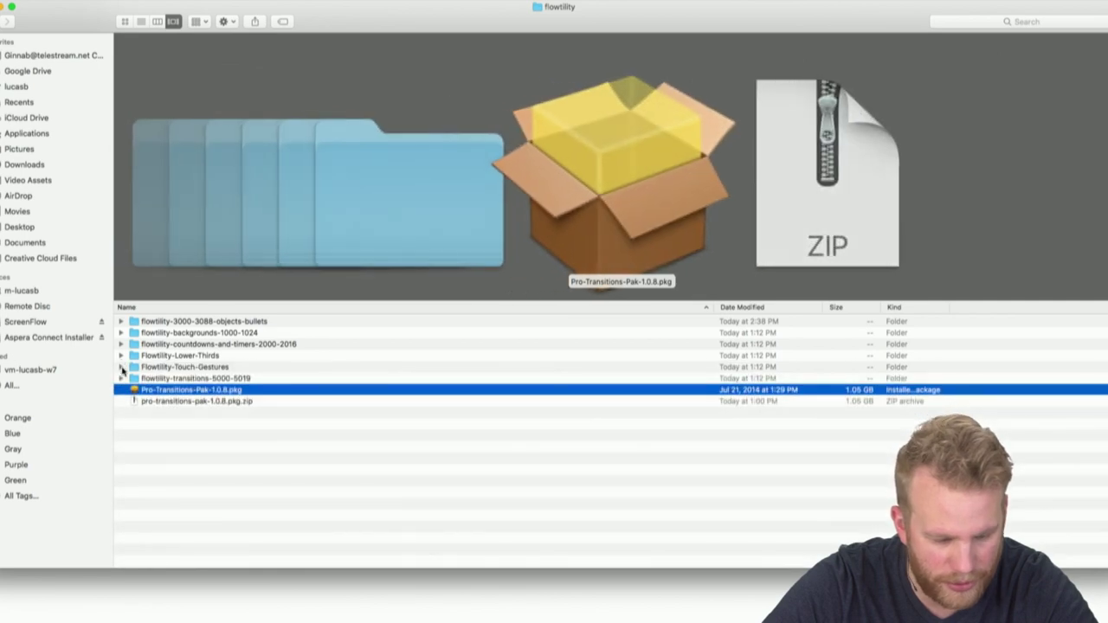
Expand Touch-Gestures and transitions folders, previewing garage door, metal rivets and diagonal metal clips
click(121, 368)
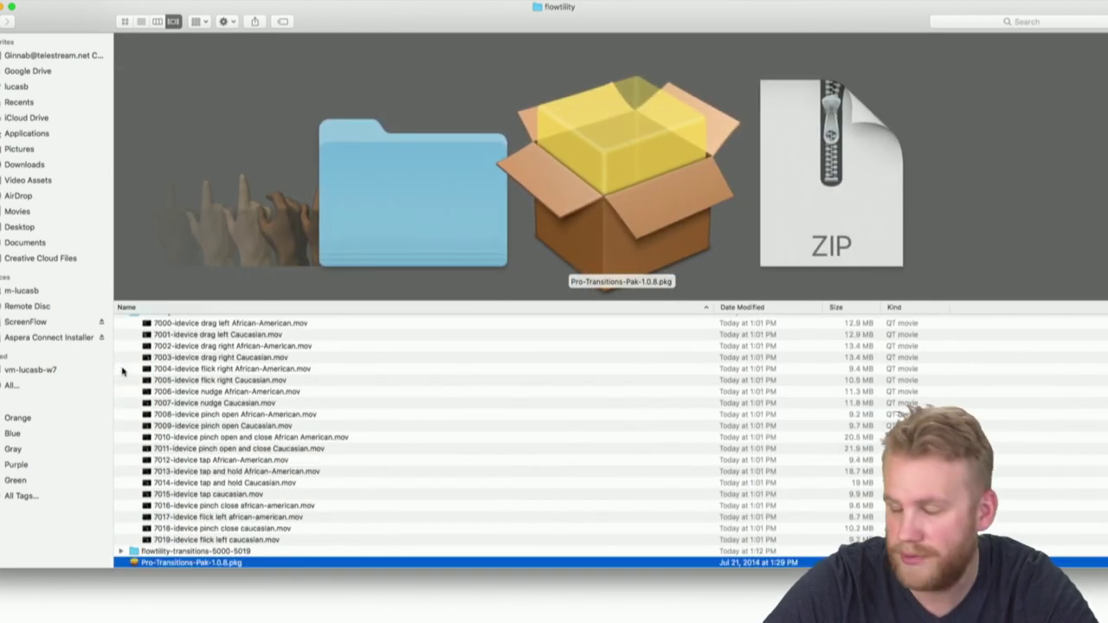
click(122, 370)
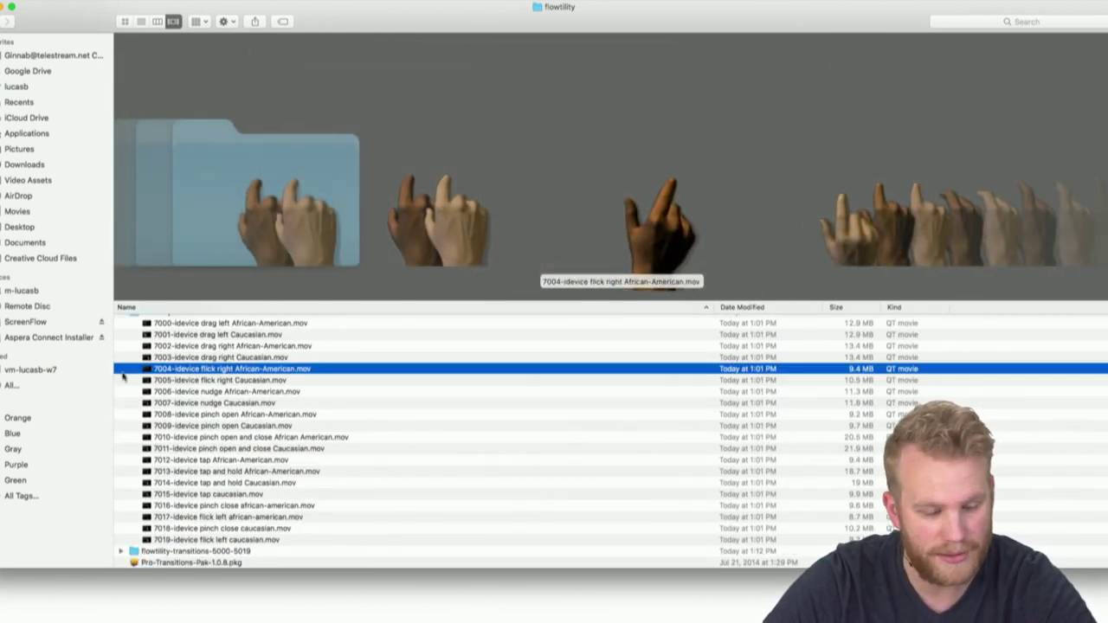
scroll(129, 424, down, 2)
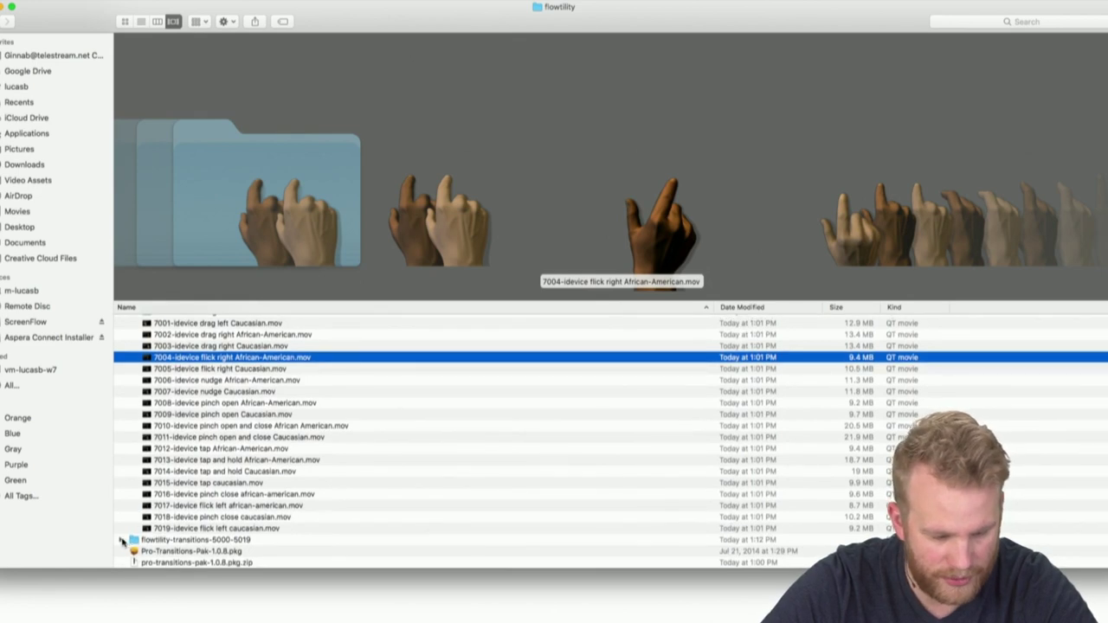
click(122, 540)
scroll(145, 485, down, 5)
click(199, 415)
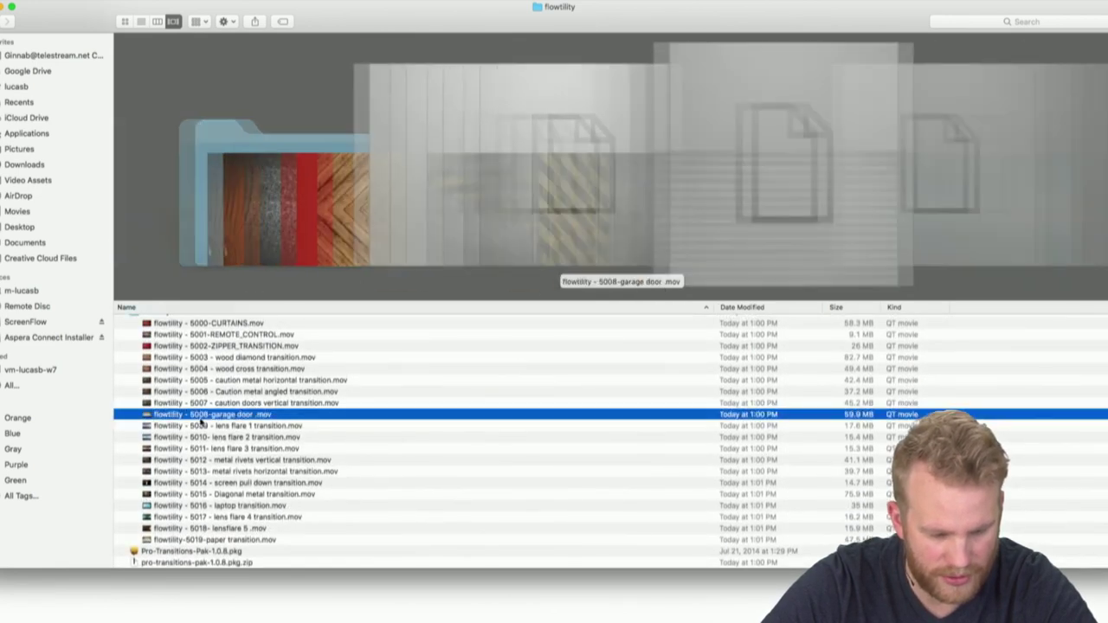
click(223, 460)
click(234, 494)
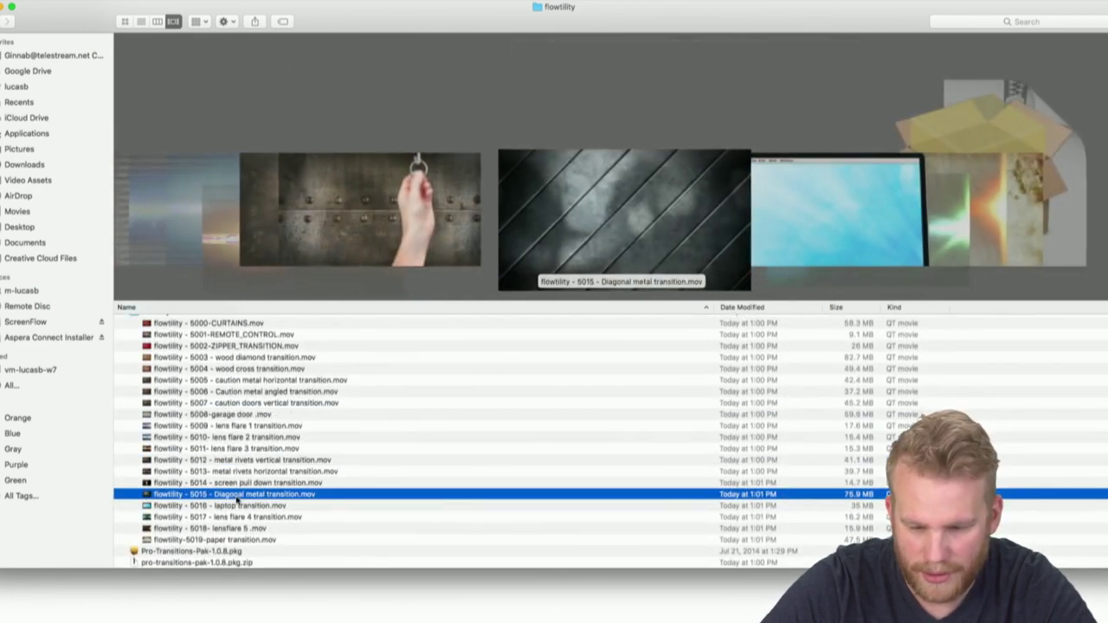
scroll(249, 450, up, 8)
Preview more gesture and remote-control clips, then expand objects-bullets and preview Bullet point
click(249, 451)
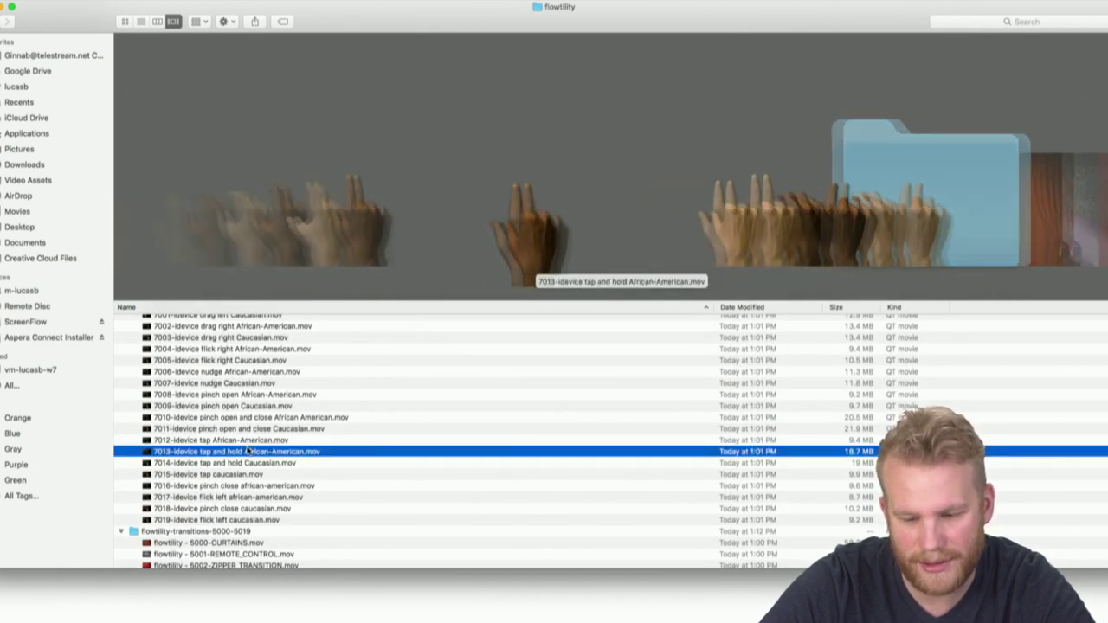
click(254, 554)
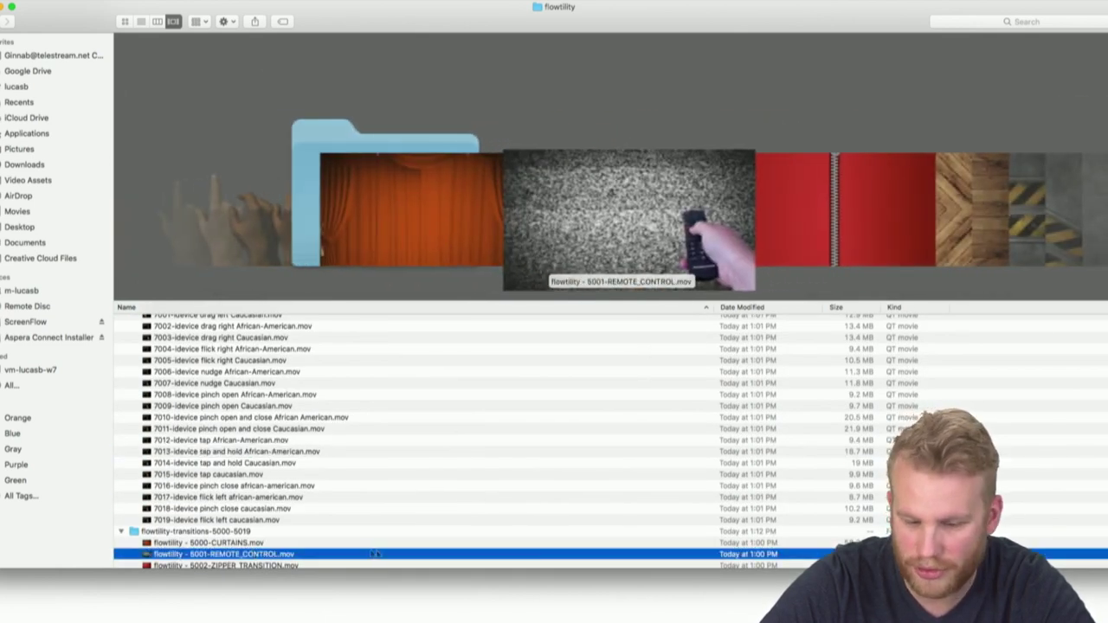
scroll(433, 409, up, 4)
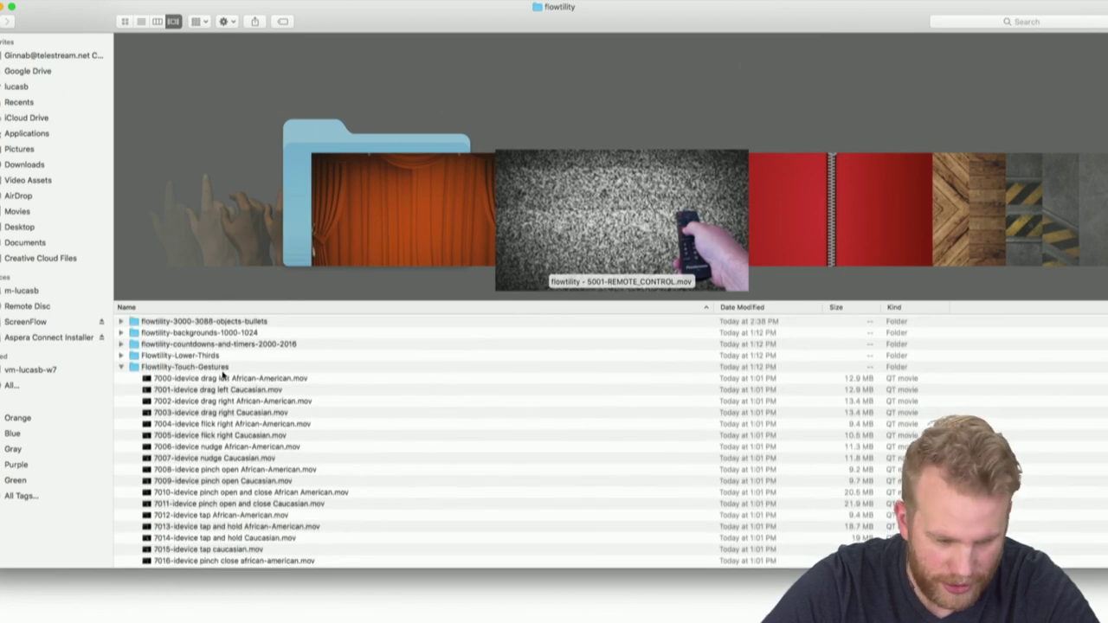
click(223, 381)
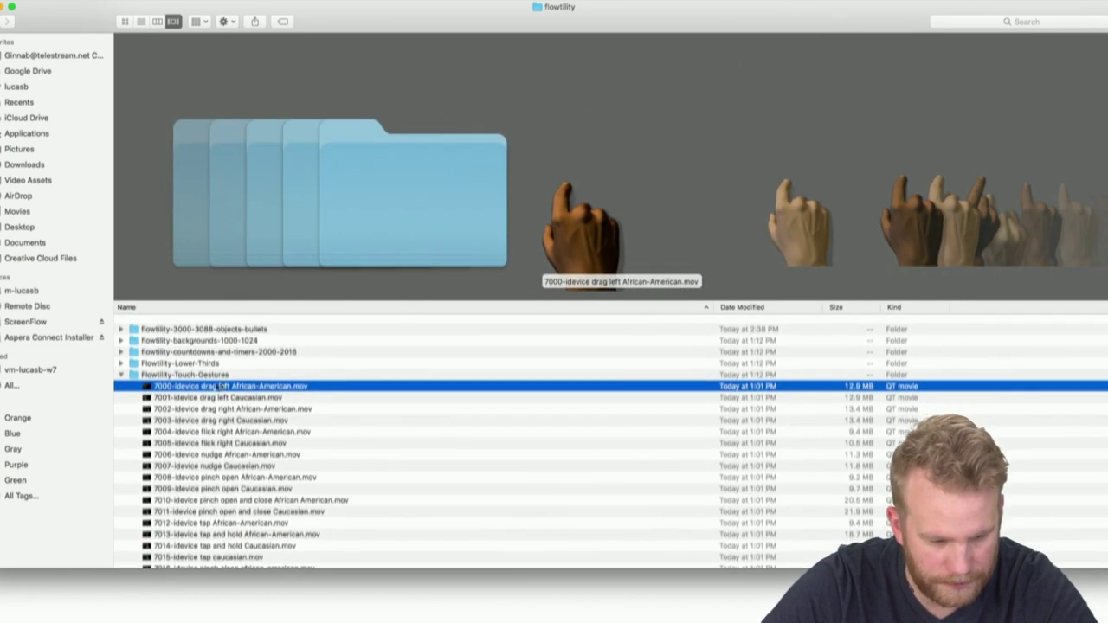
click(122, 367)
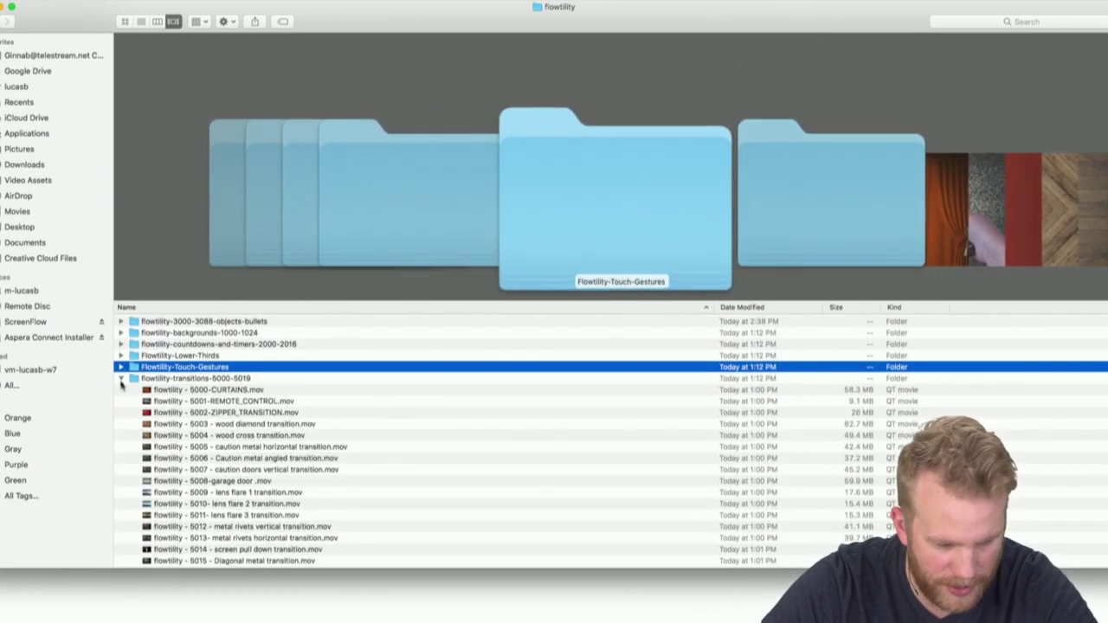
click(120, 321)
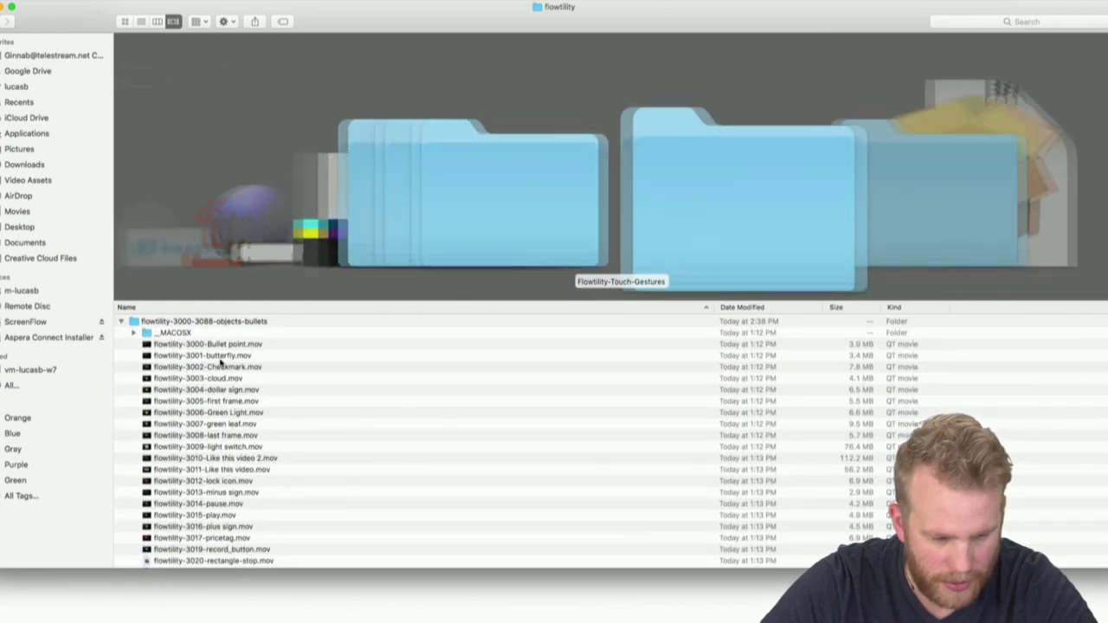
click(223, 343)
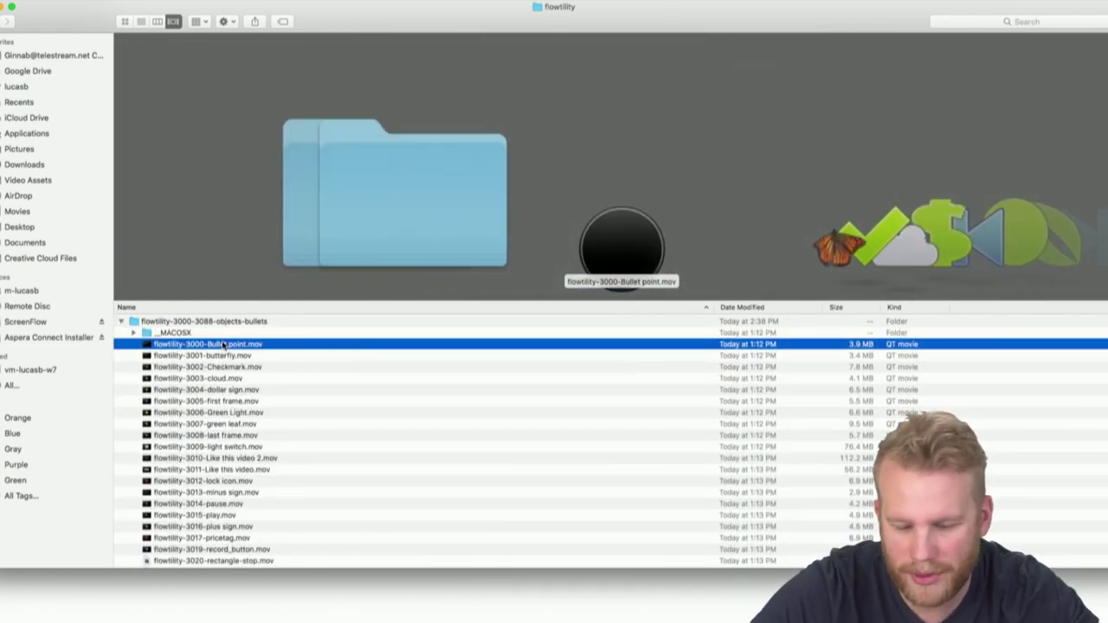
Open flowtility-3000-Bullet point.mov in QuickTime and replay it from the start
double_click(223, 344)
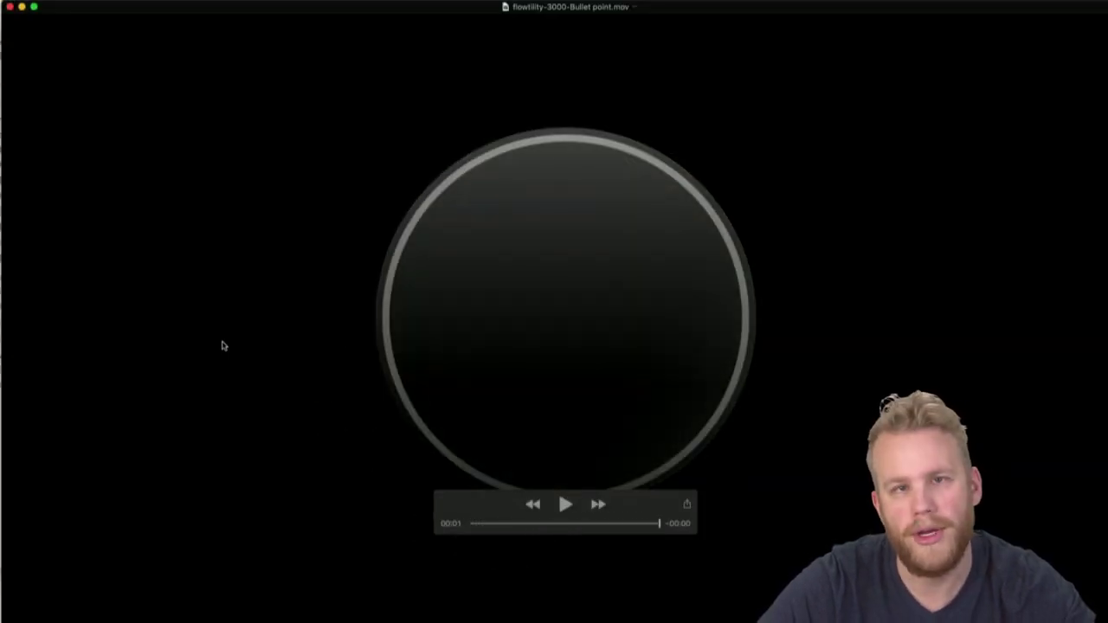
key(space)
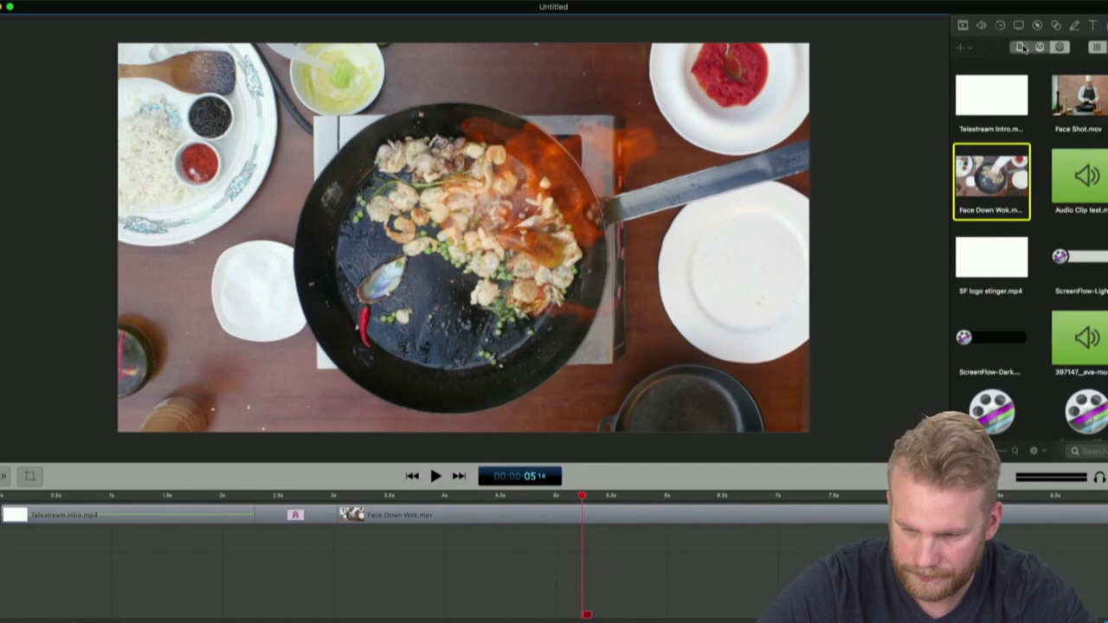
Delete the Face Down Wok and Telestream intro clips from the timeline
click(1021, 47)
click(962, 48)
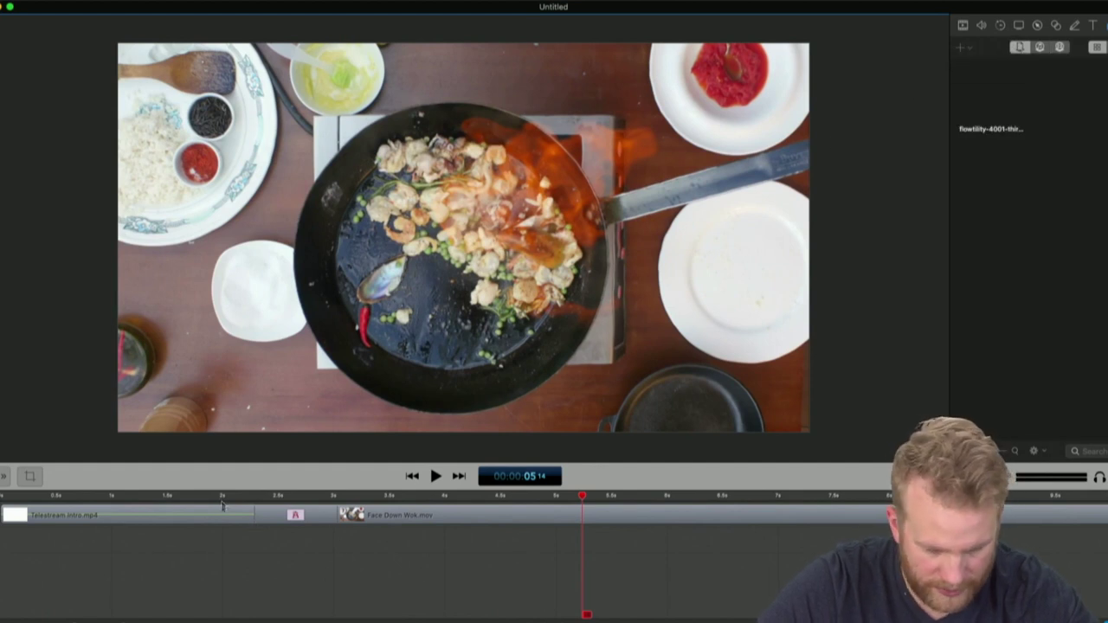
click(507, 523)
key(Delete)
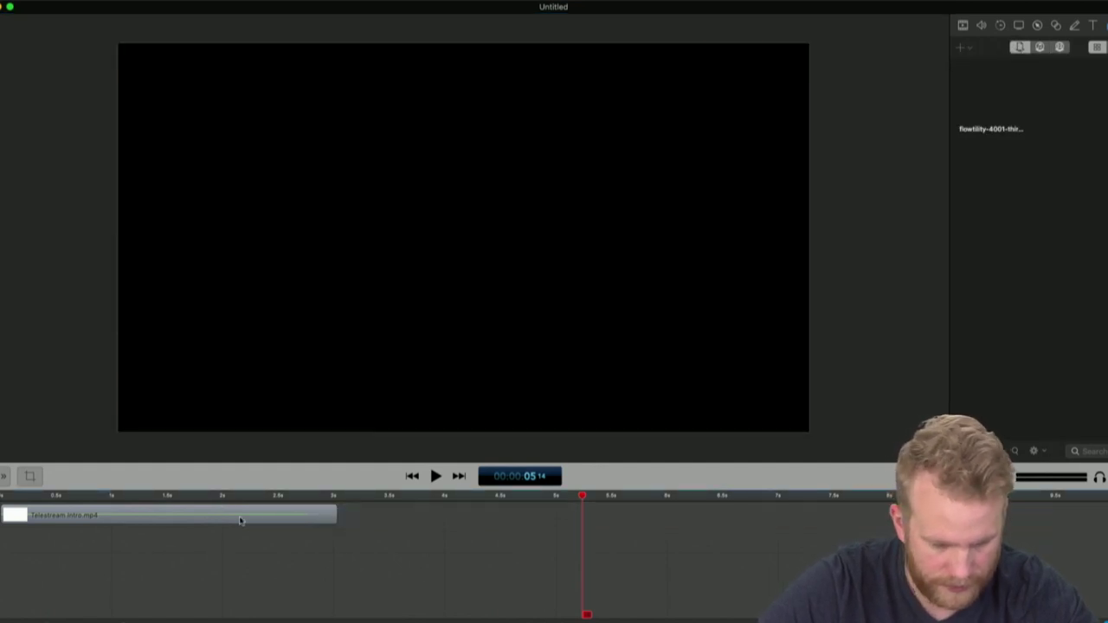
click(242, 519)
key(Delete)
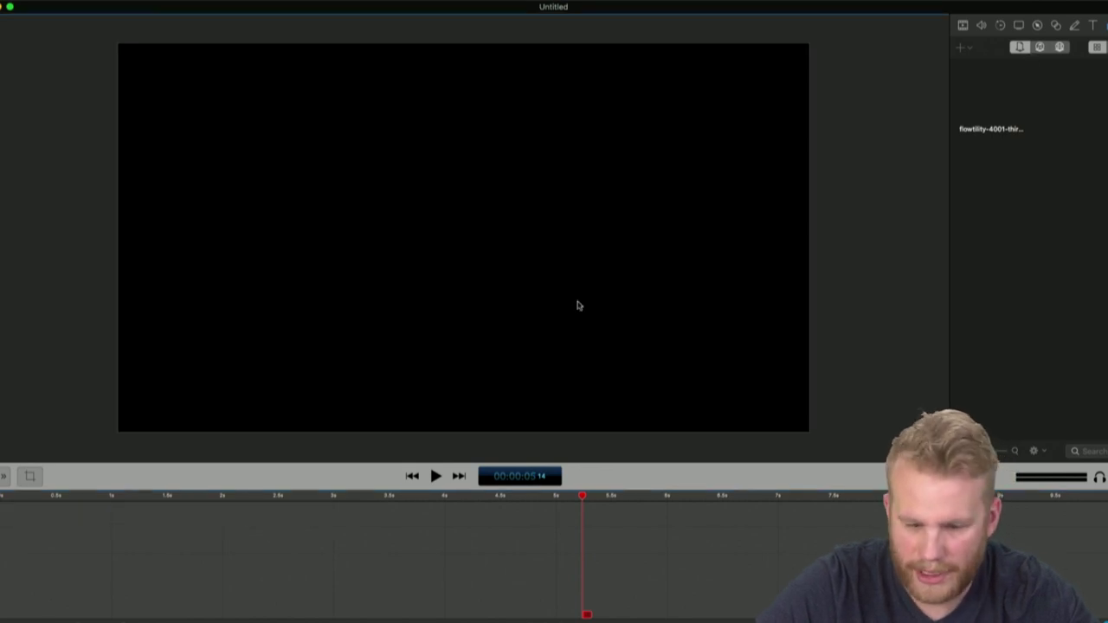
Add a text clip with the first name and move it to start at 0 s
click(1091, 26)
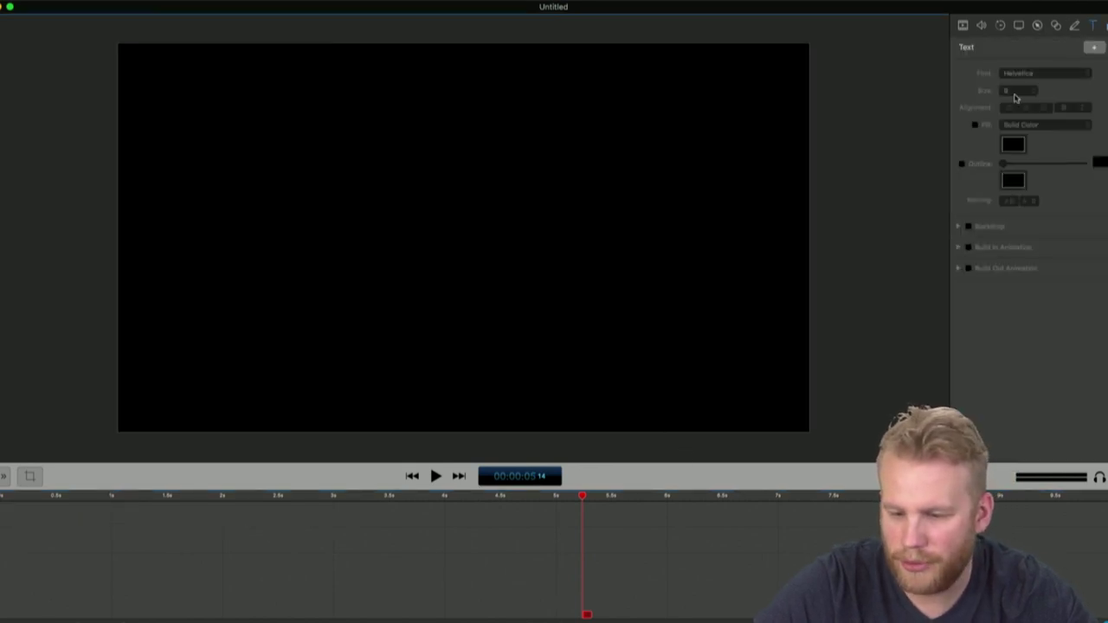
click(1093, 49)
text(Lucas)
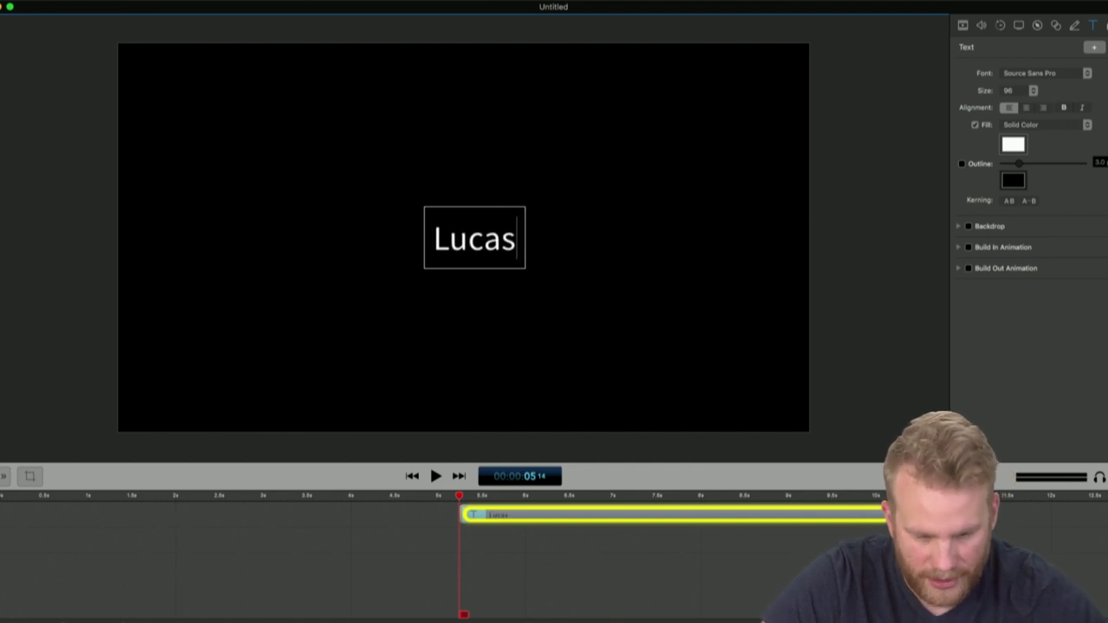
key(Return)
text(Trevor)
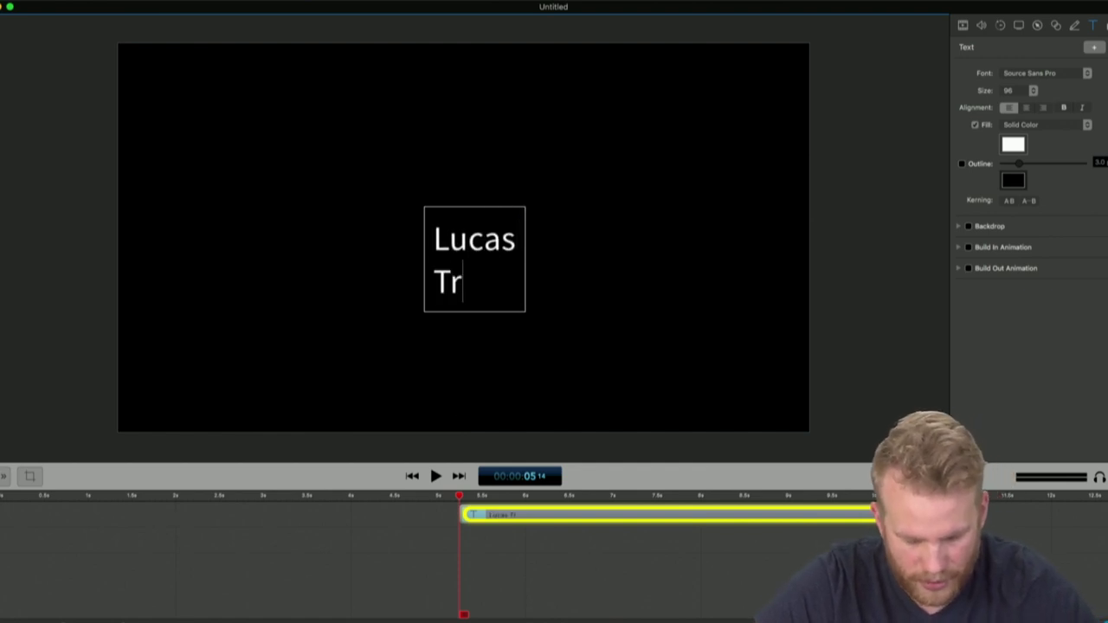
key(BackSpace)
key(BackSpace)
key(BackSpace)
key(BackSpace)
key(BackSpace)
key(BackSpace)
key(BackSpace)
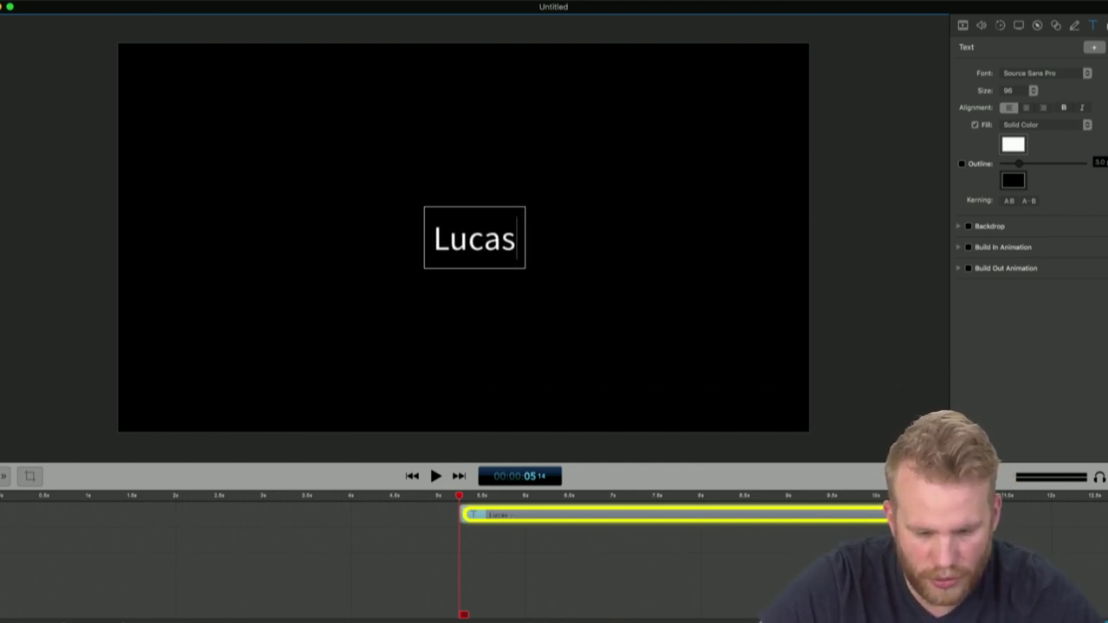
click(438, 544)
drag(511, 515, 55, 515)
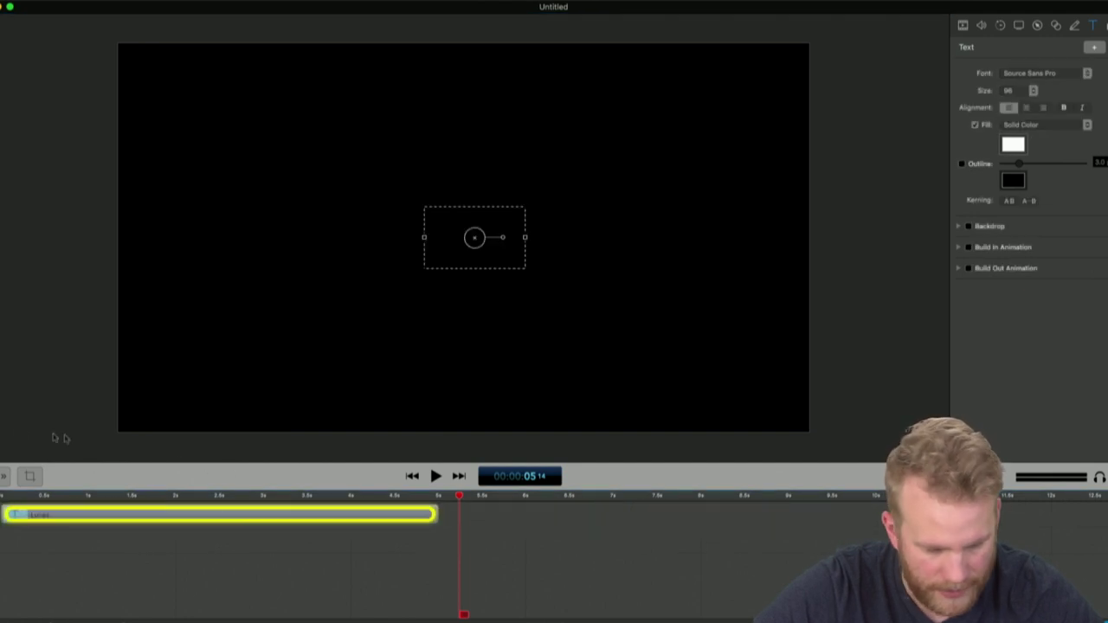
Add the second and third name text clips, moving the second to a new track at 0 s
click(1096, 46)
text(Trevor)
key(Return)
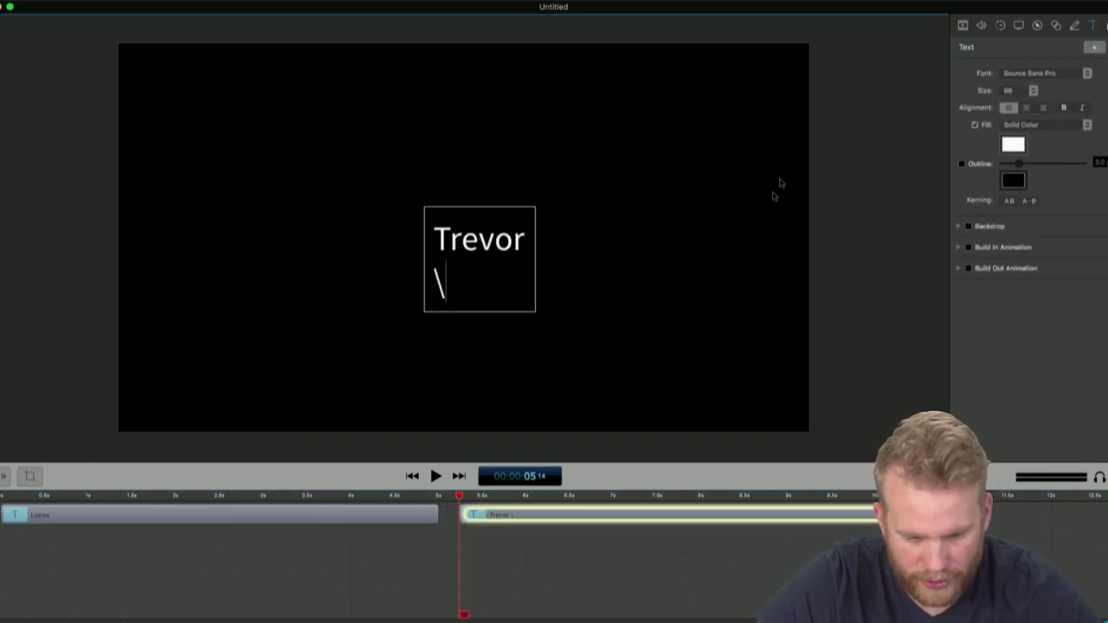
click(709, 336)
click(504, 245)
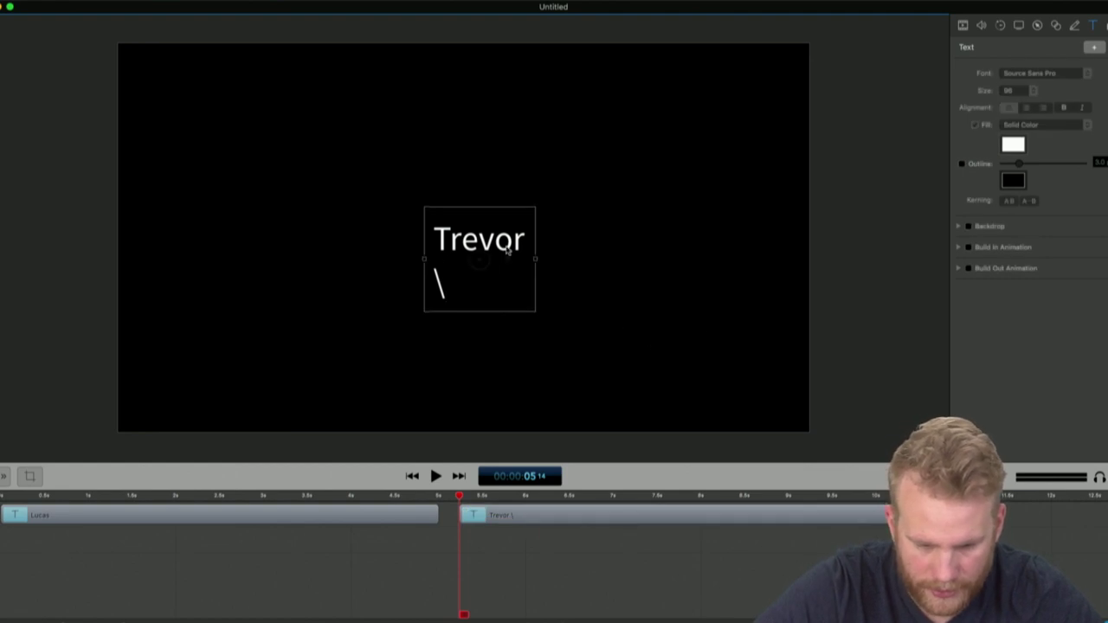
key(BackSpace)
key(BackSpace)
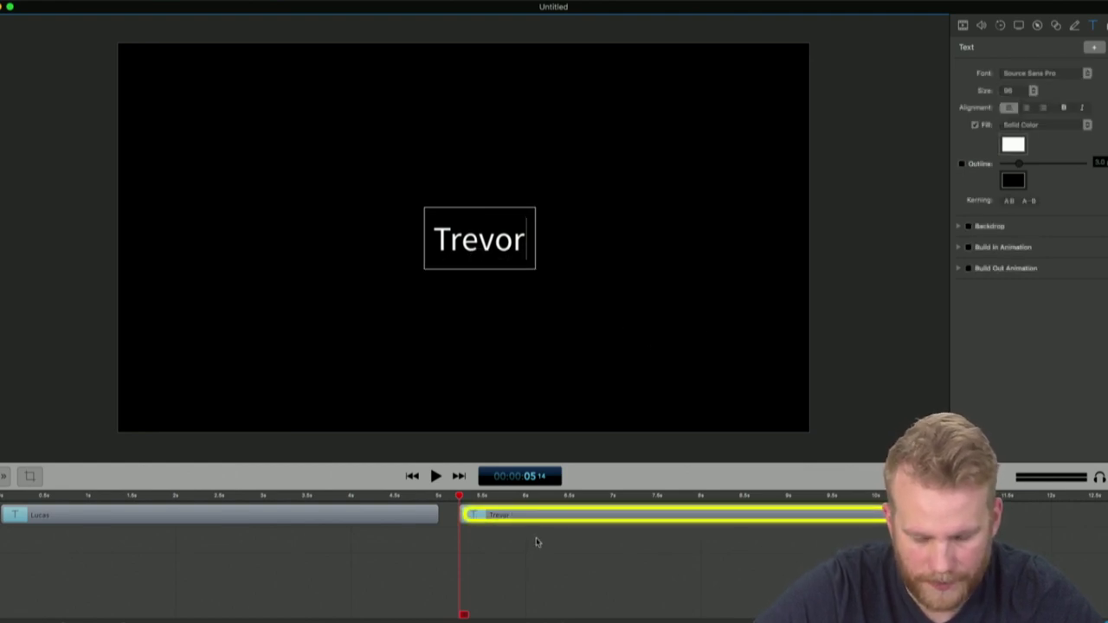
click(536, 542)
drag(538, 518, 92, 539)
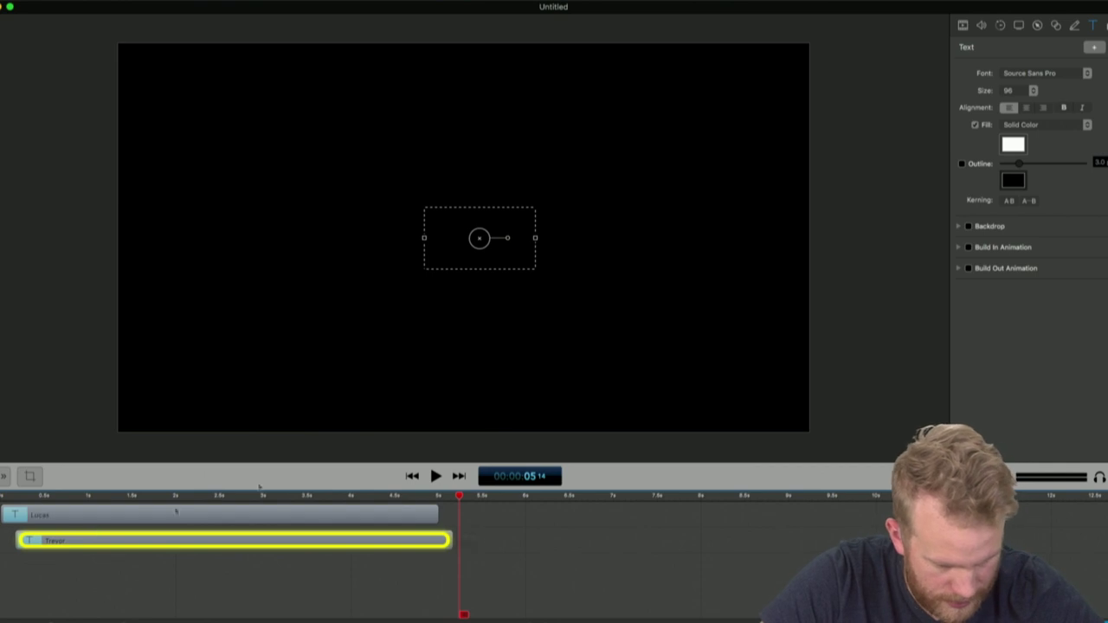
click(1095, 46)
text(Debra)
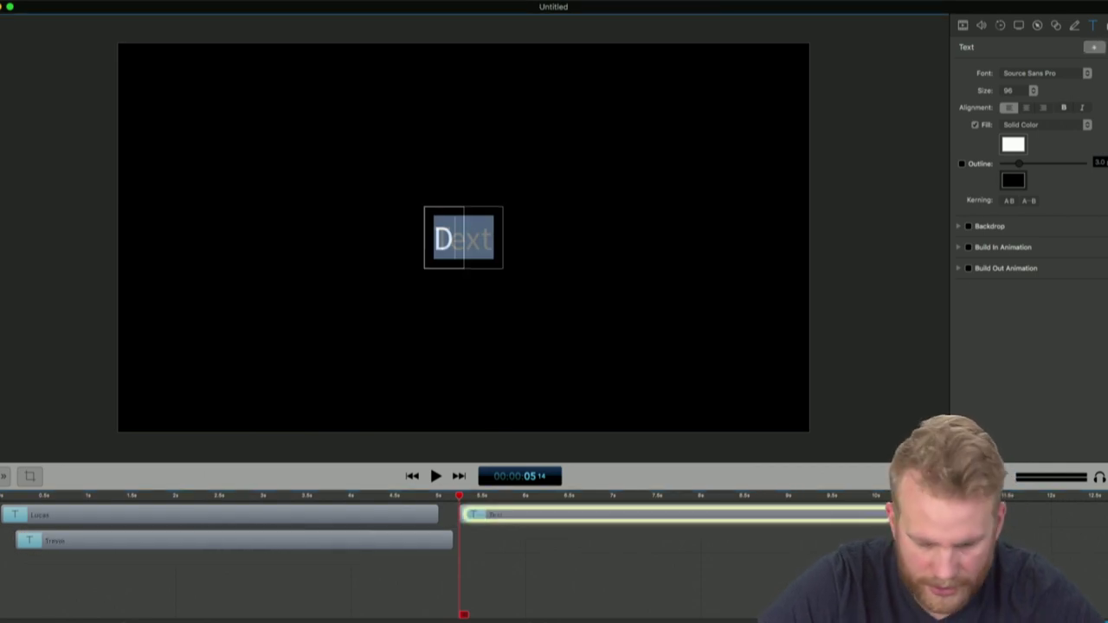
text(lee)
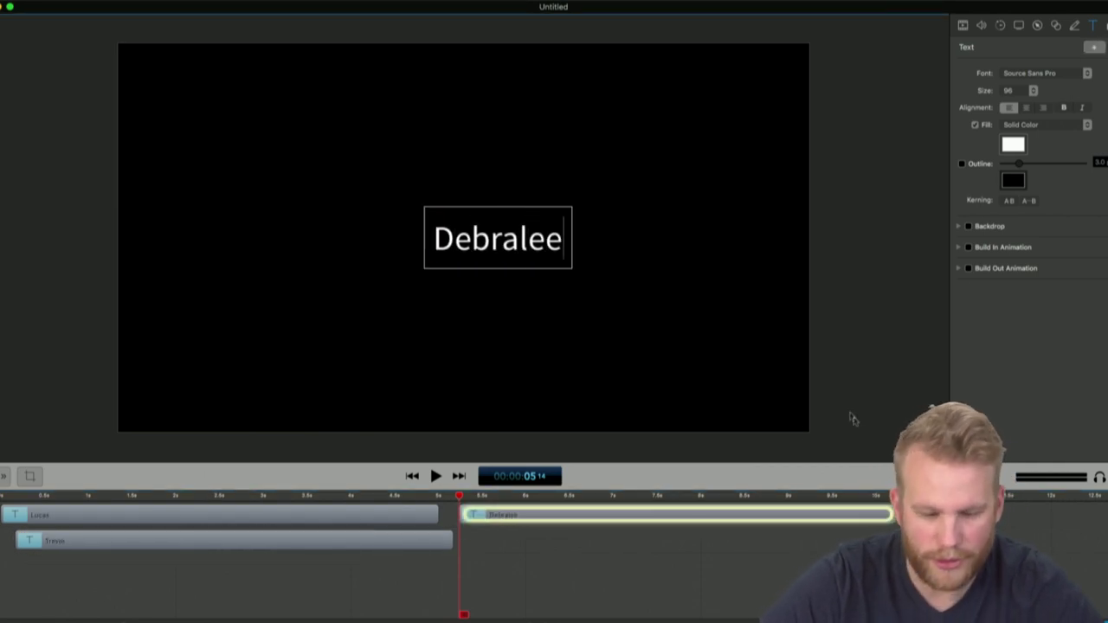
click(717, 540)
Put the three name clips on separate tracks with staggered starts and equal ends, then preview them
drag(715, 517, 296, 587)
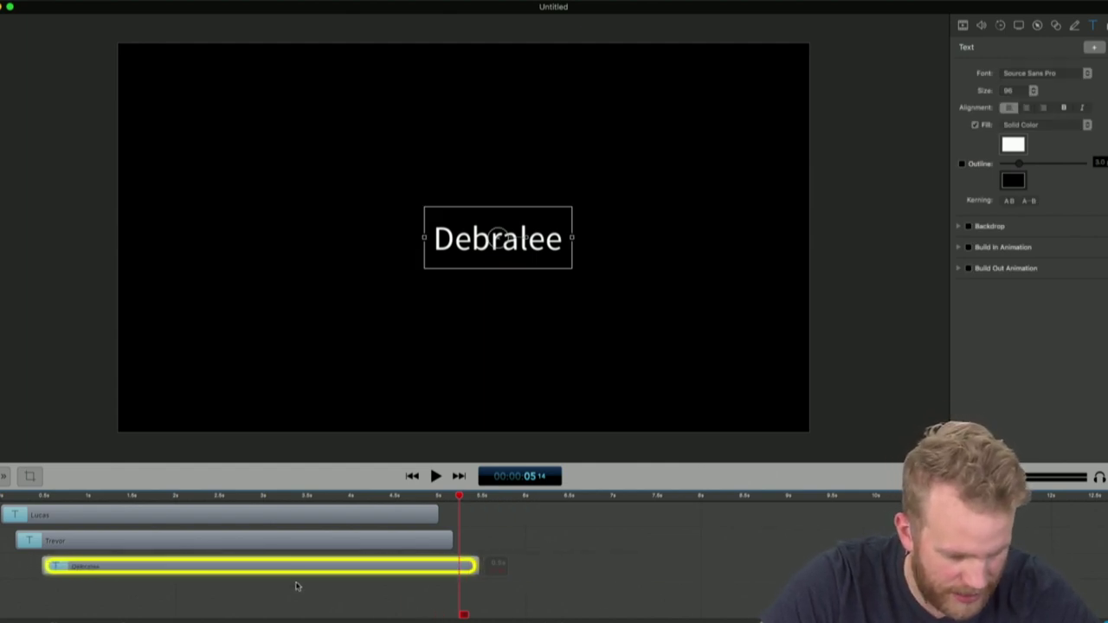
mouse_move(192, 556)
mouse_down()
mouse_move(201, 546)
mouse_move(189, 566)
mouse_up()
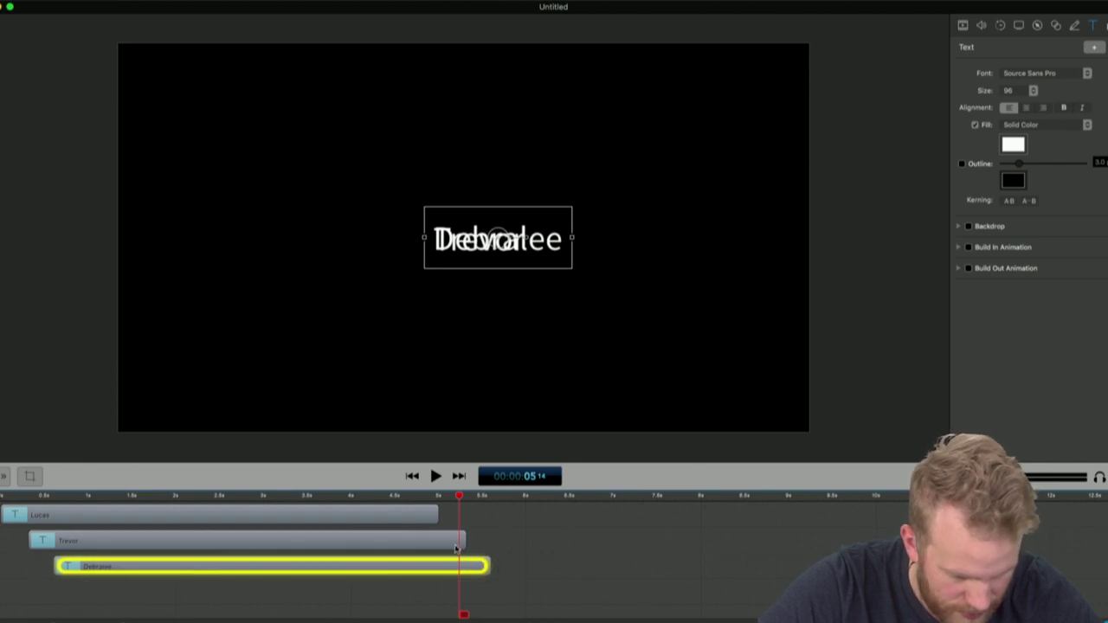
drag(434, 514, 488, 515)
click(489, 517)
drag(384, 545, 443, 547)
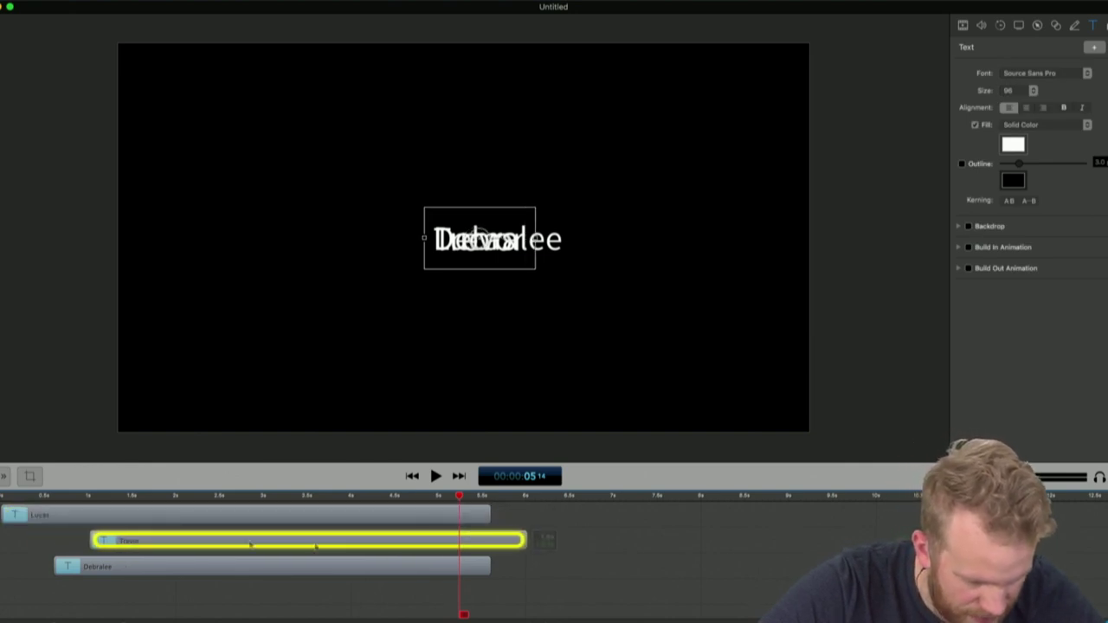
drag(82, 568, 205, 564)
drag(487, 513, 616, 516)
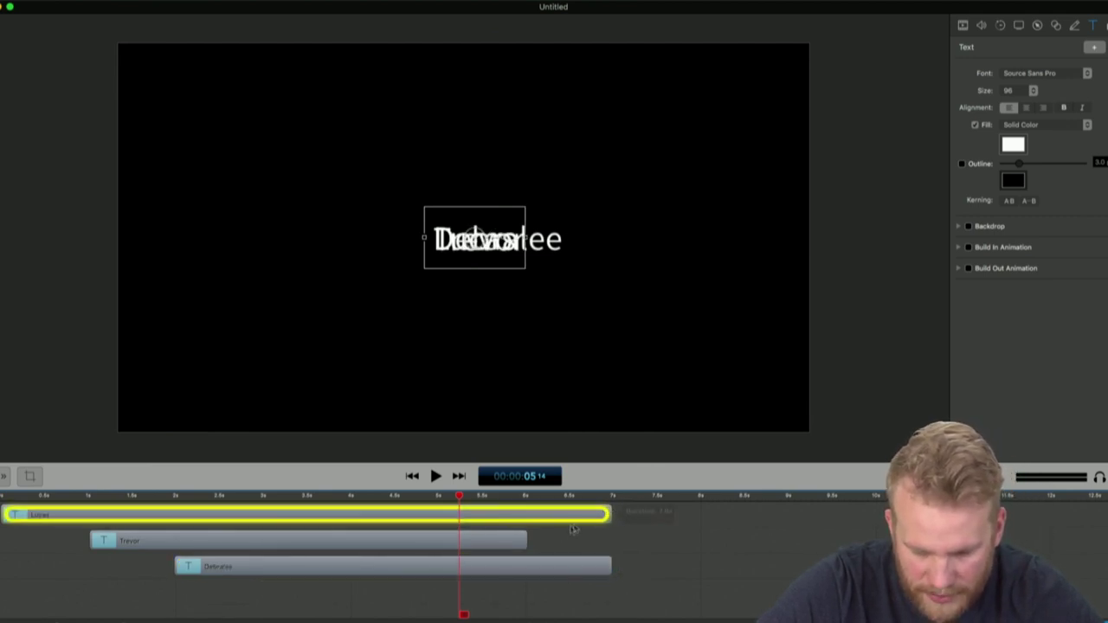
drag(526, 538, 612, 537)
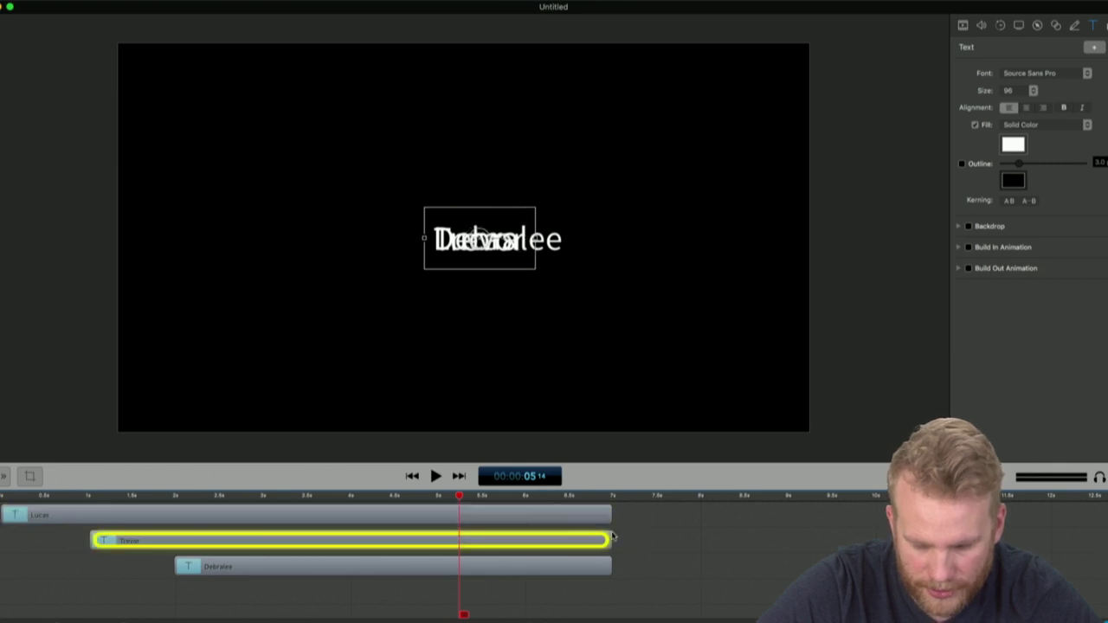
click(412, 476)
click(435, 476)
key(space)
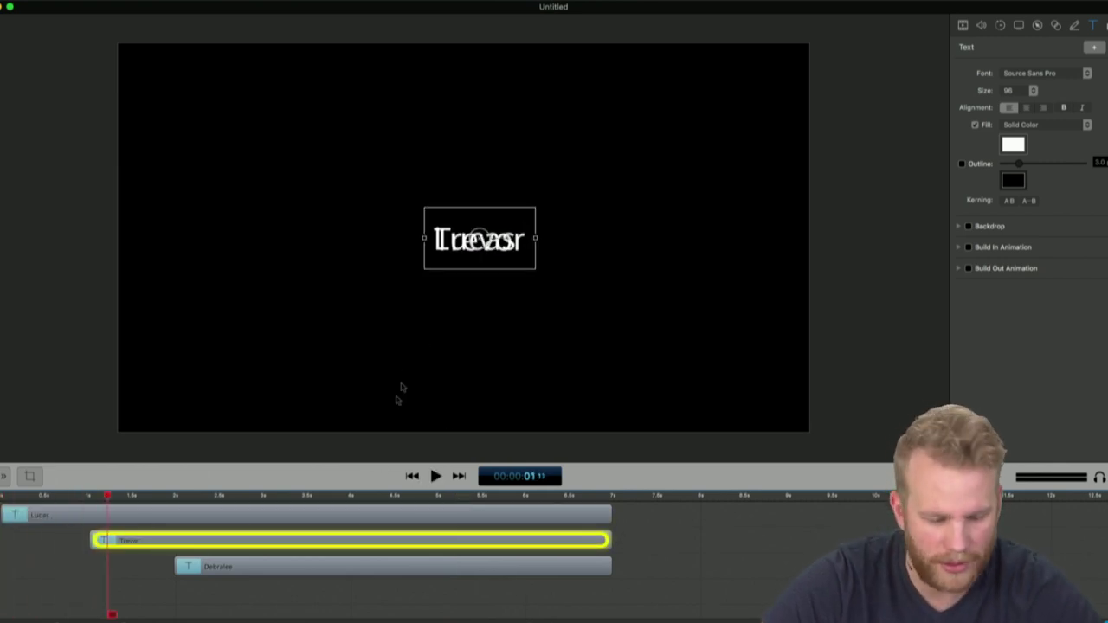
Stack the three name text boxes vertically and move them to the canvas's upper-left corner
drag(477, 245, 479, 285)
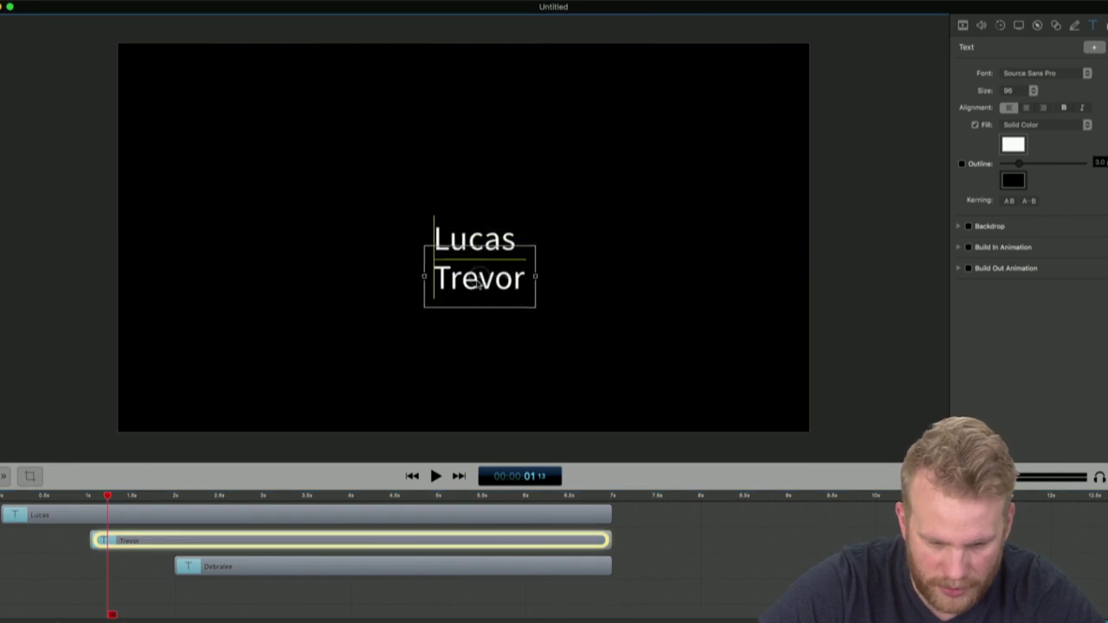
click(406, 567)
drag(496, 237, 497, 314)
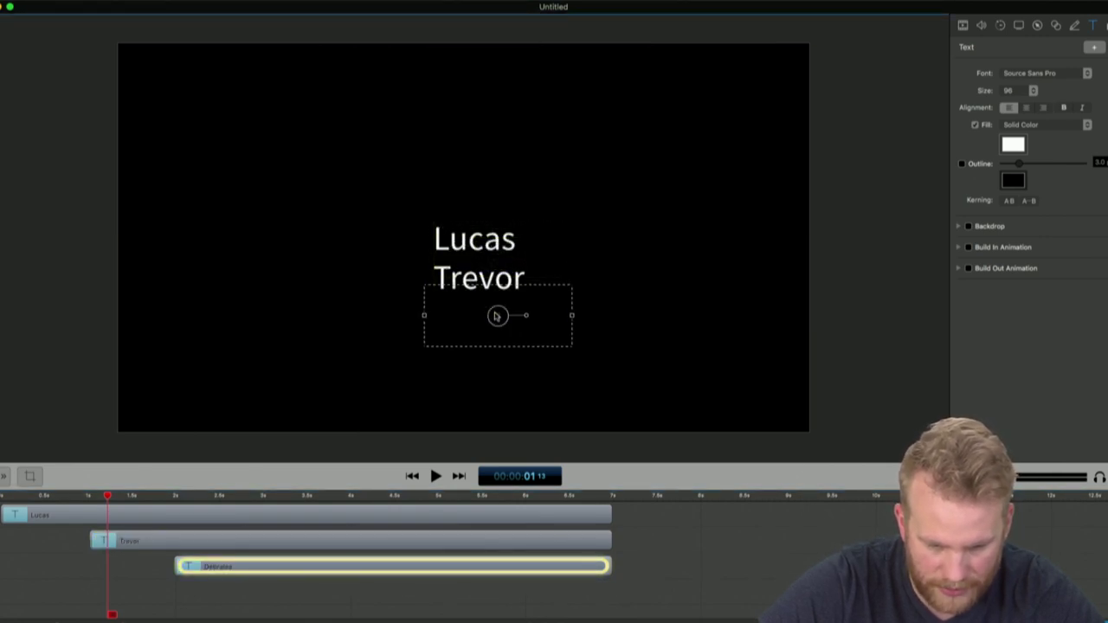
key(space)
click(756, 571)
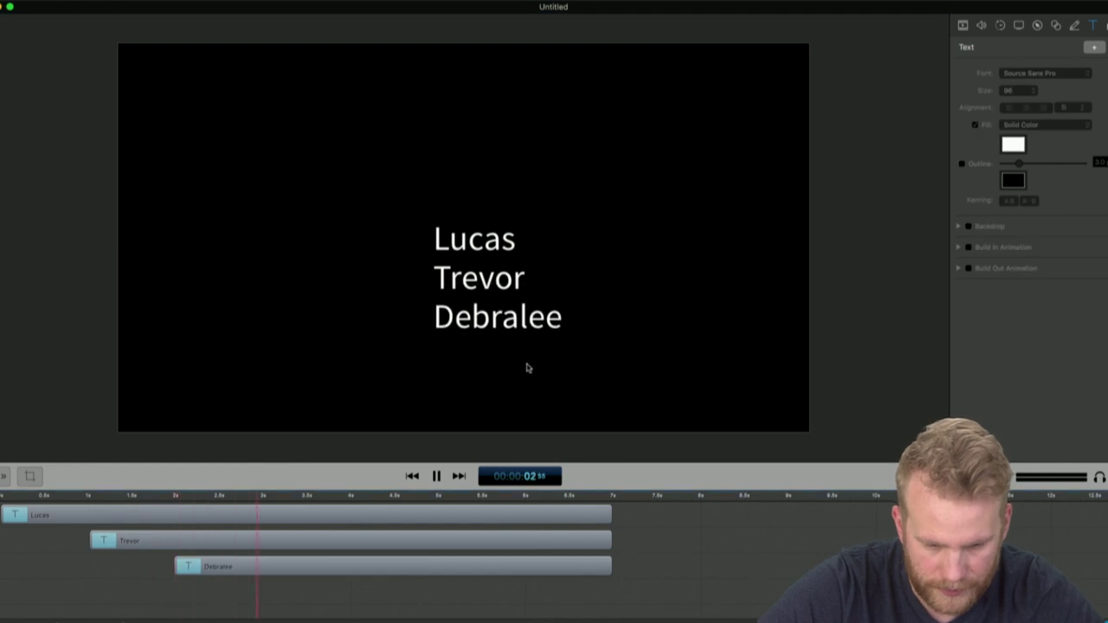
key(space)
drag(408, 210, 618, 464)
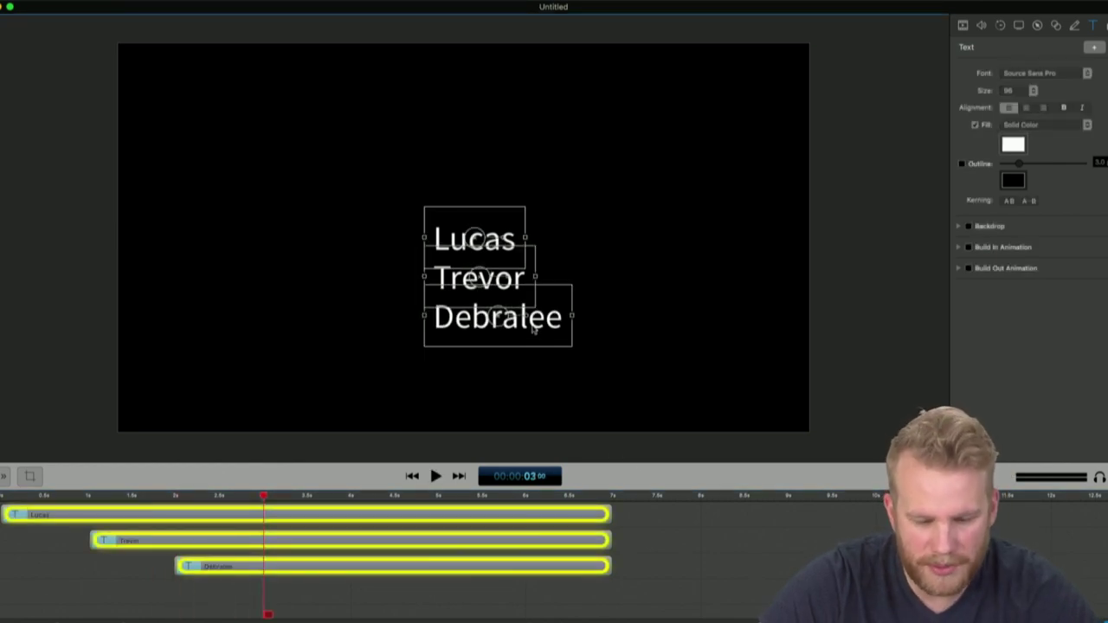
drag(533, 329, 282, 190)
click(431, 329)
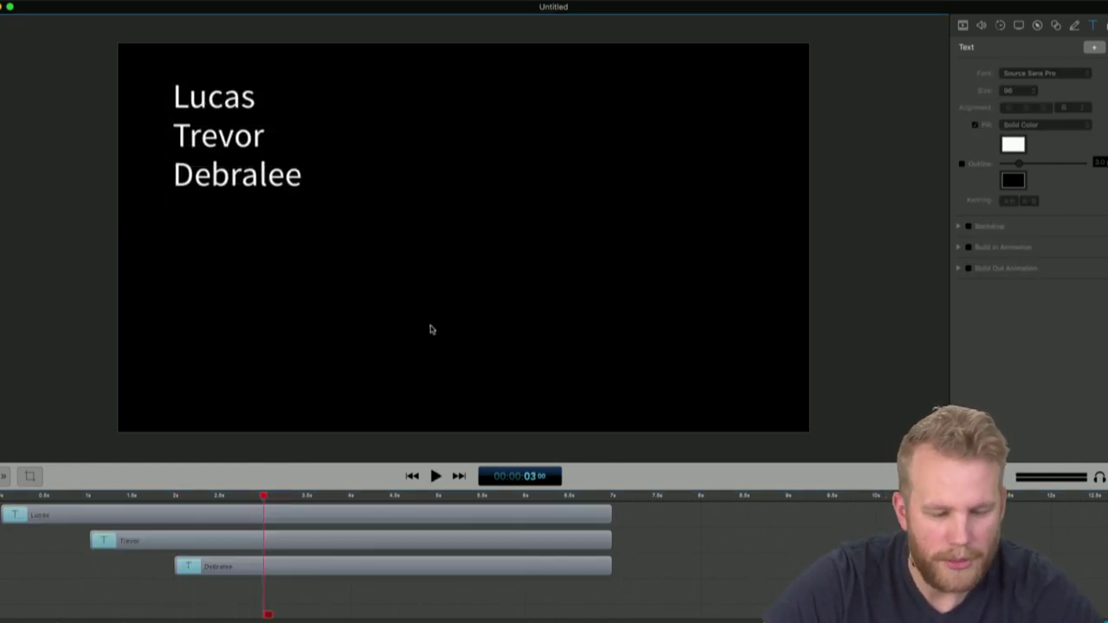
Show the Media Library and its add-media options
click(1105, 27)
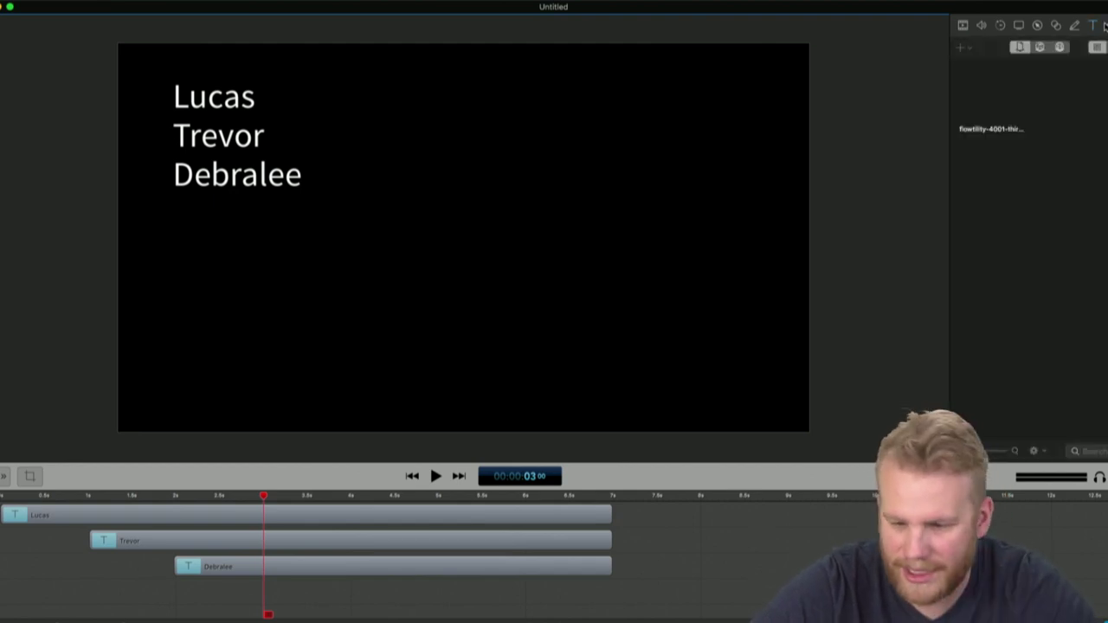
double_click(987, 128)
click(1023, 49)
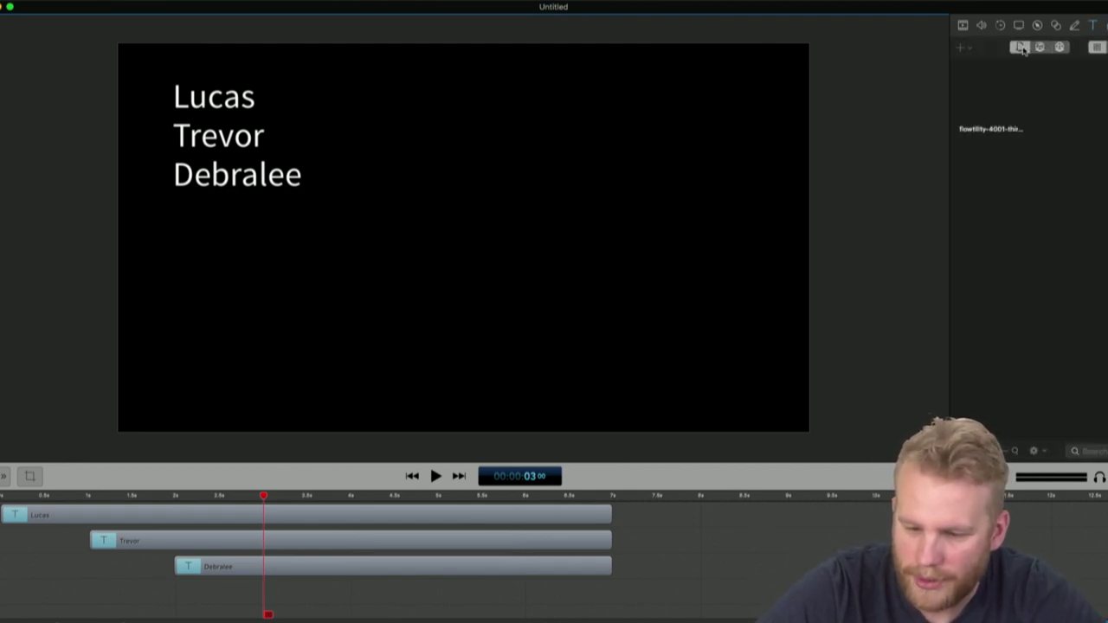
click(963, 48)
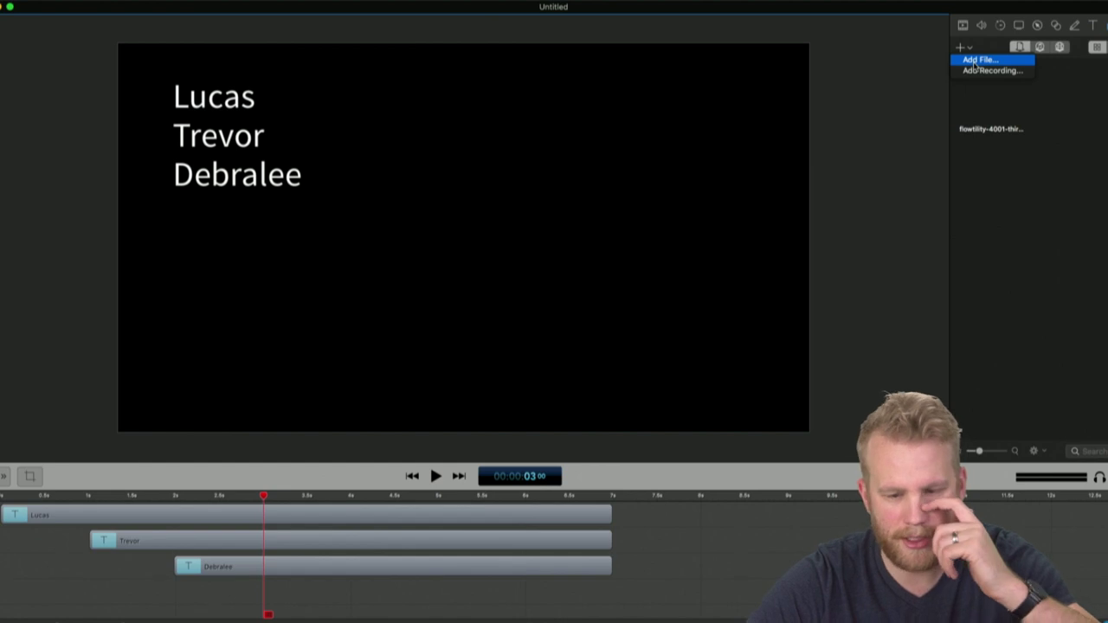
Browse to the flowtility objects-bullets folder in the Add Media dialog and widen the name column
click(973, 61)
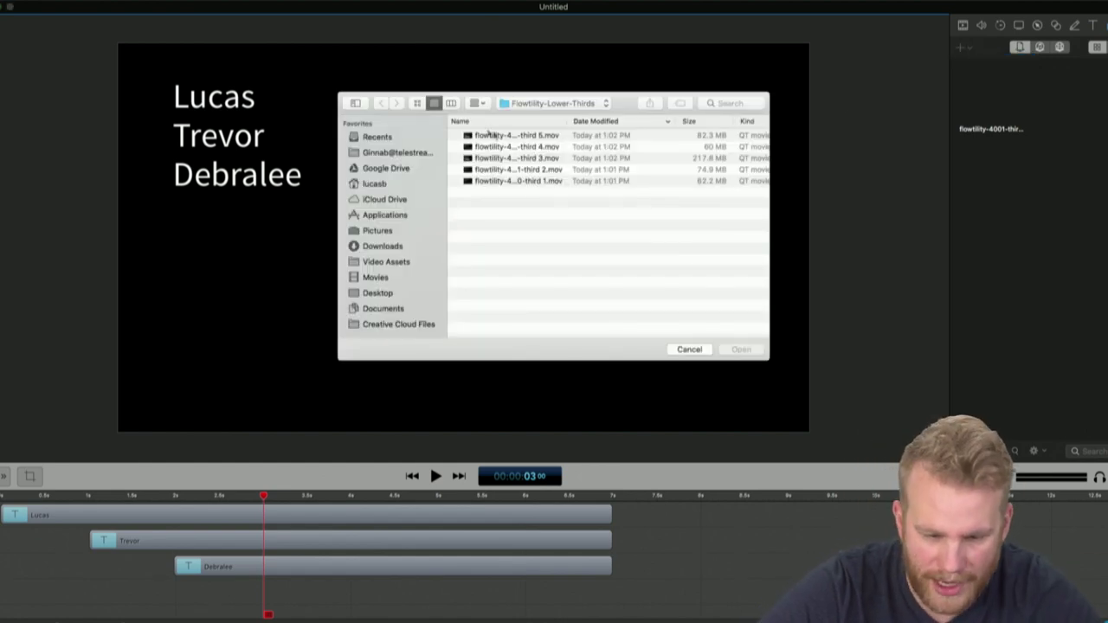
click(608, 104)
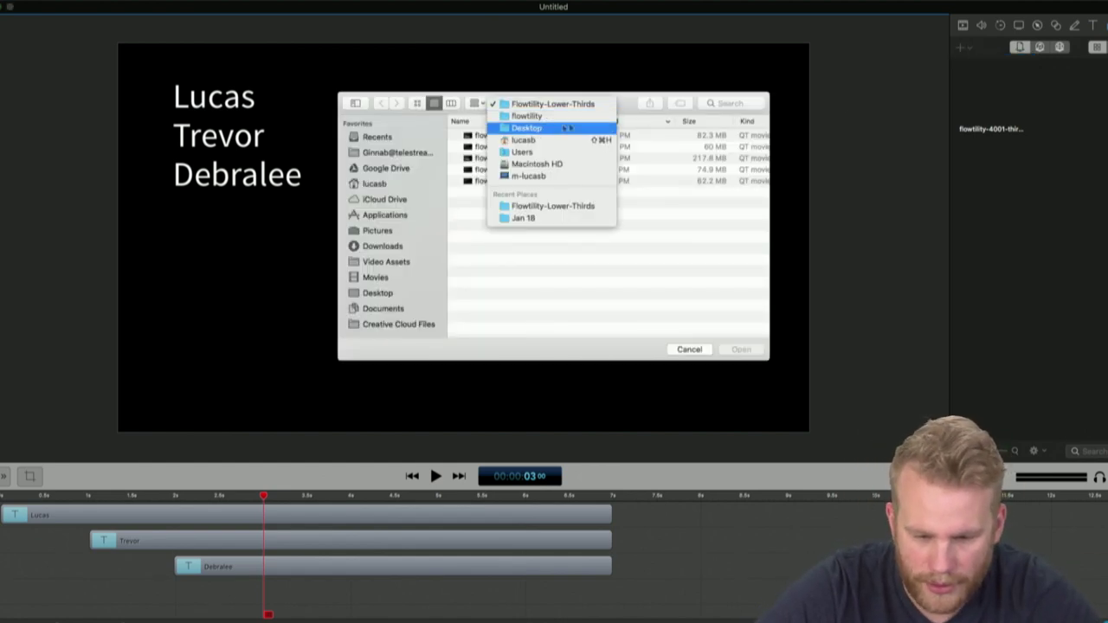
click(537, 116)
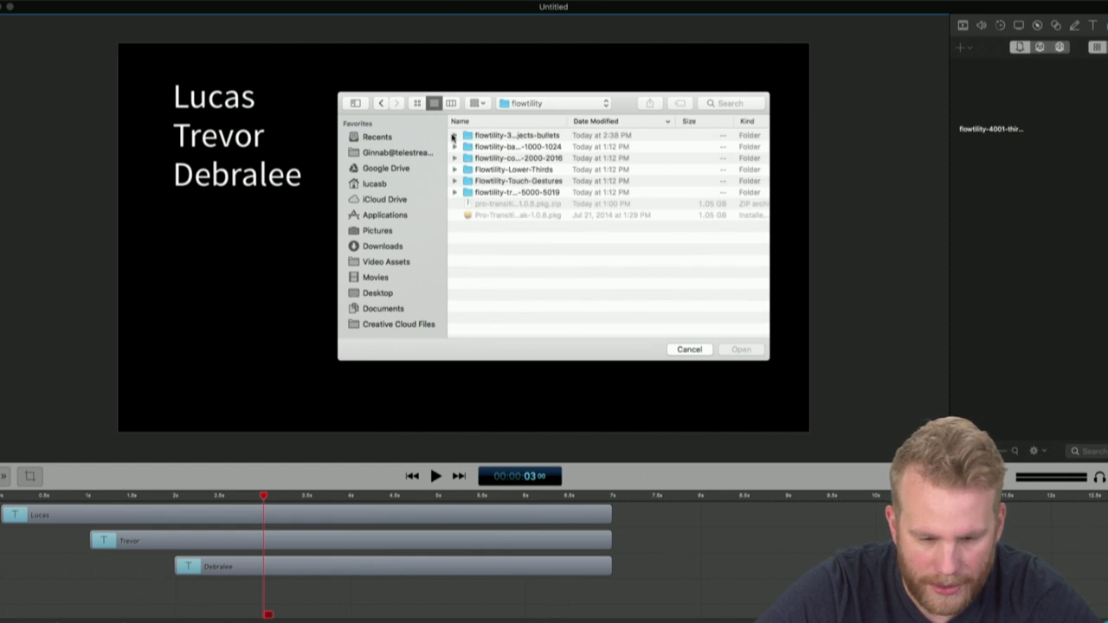
click(453, 136)
click(519, 149)
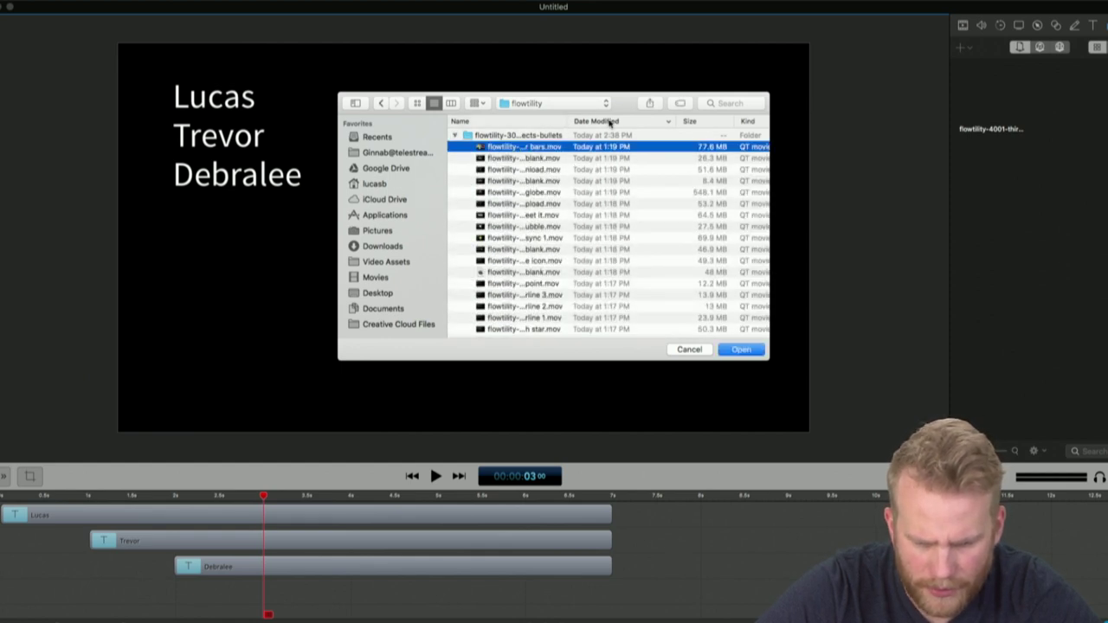
drag(568, 123, 715, 119)
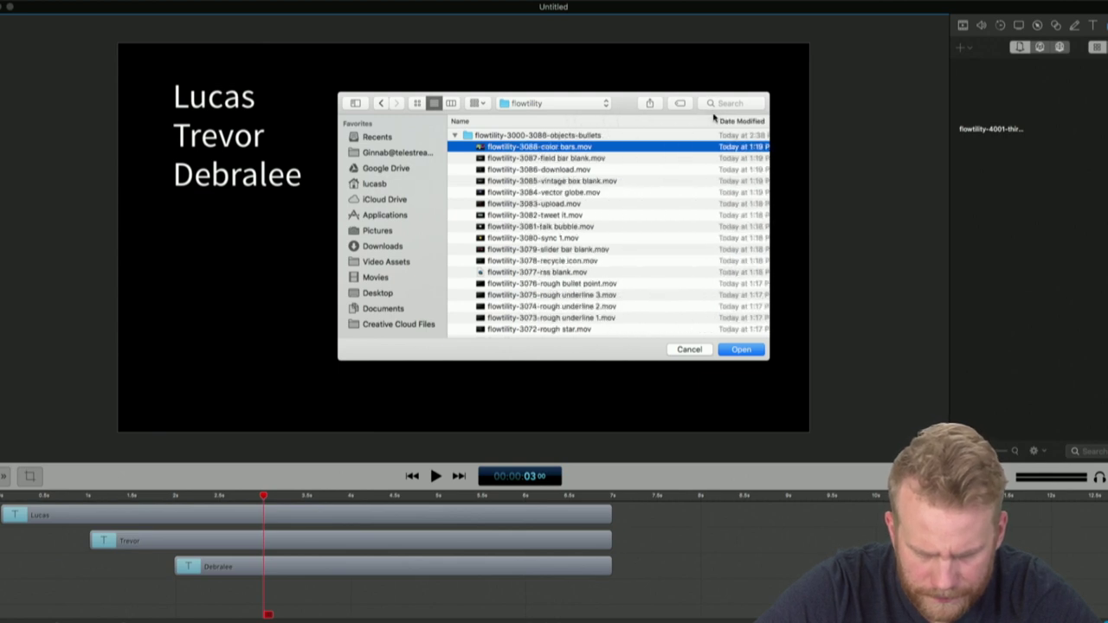
scroll(576, 183, down, 5)
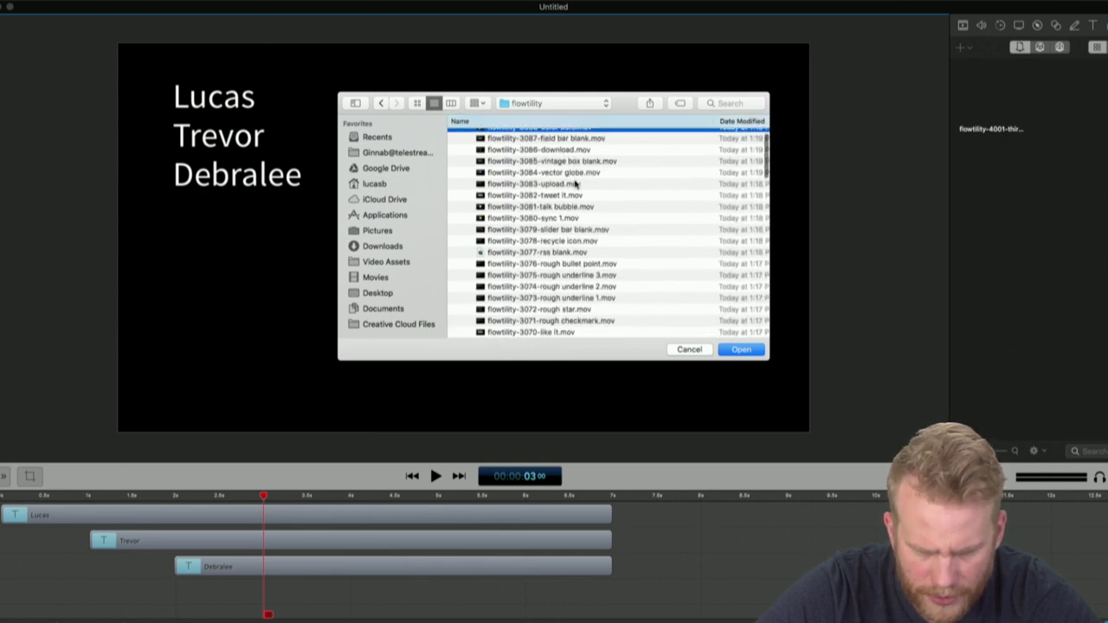
scroll(575, 183, down, 2)
click(575, 187)
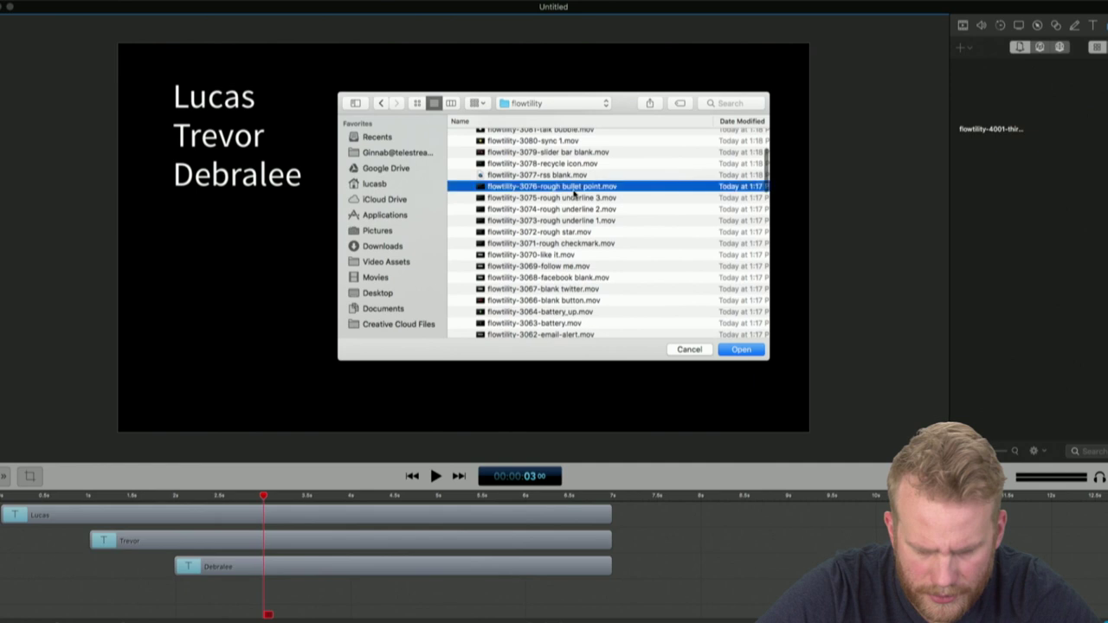
Find flowtility-3000-Bullet point.mov in the file list and import it
click(451, 103)
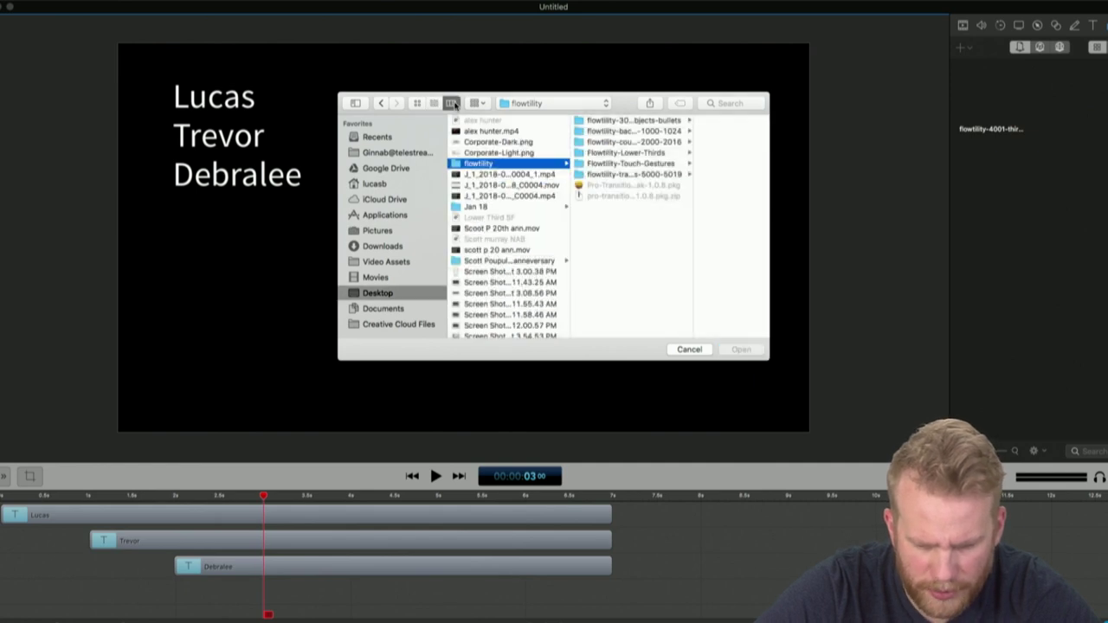
click(416, 103)
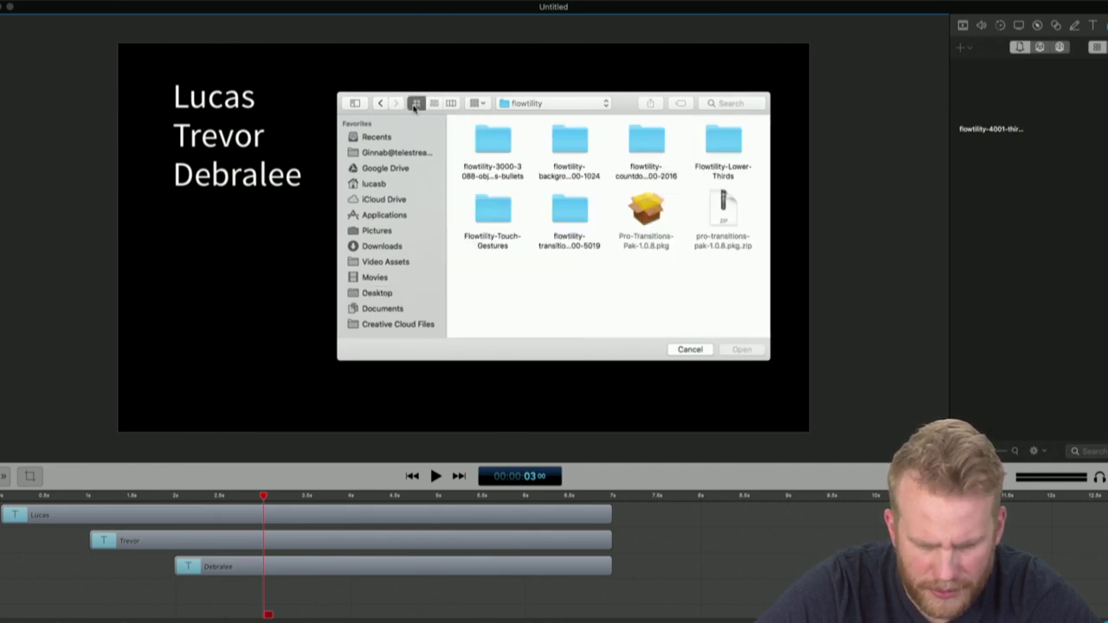
click(434, 103)
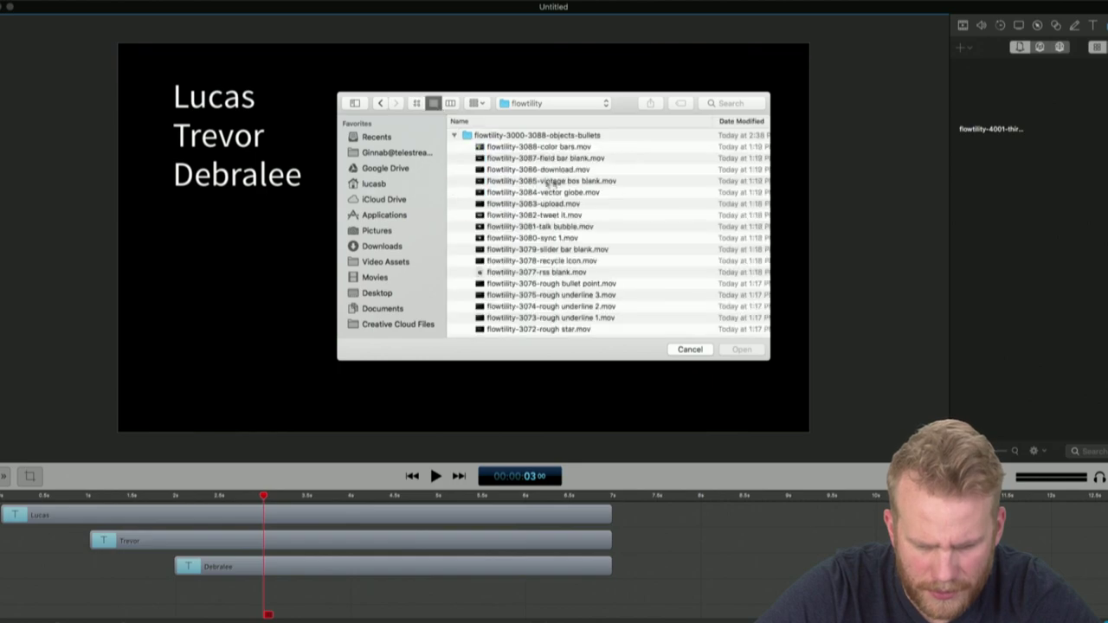
scroll(553, 183, down, 5)
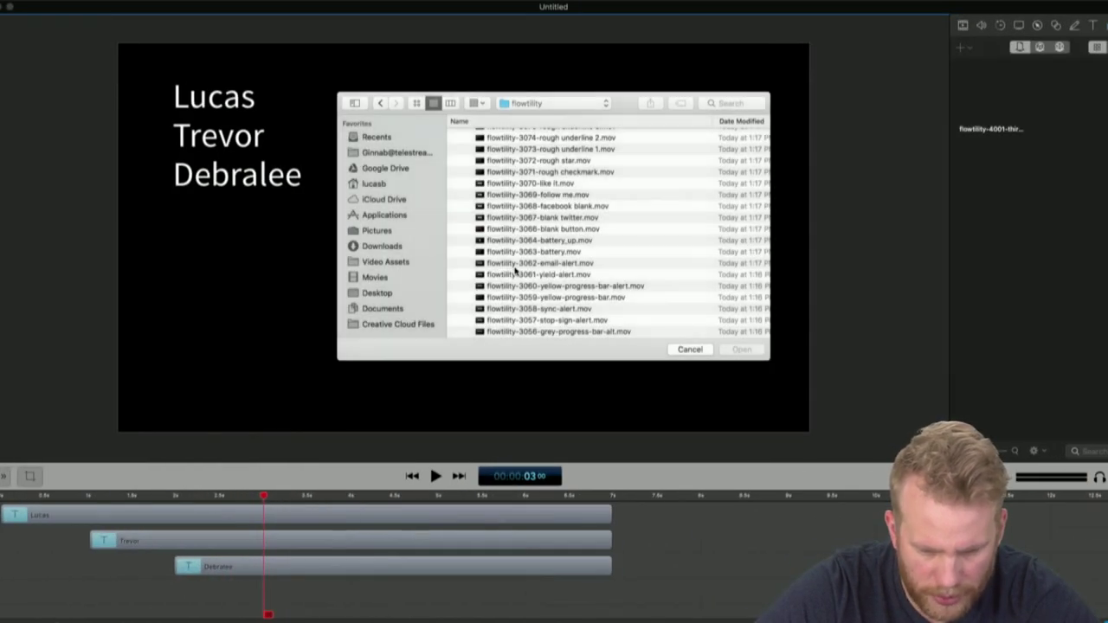
scroll(589, 256, down, 5)
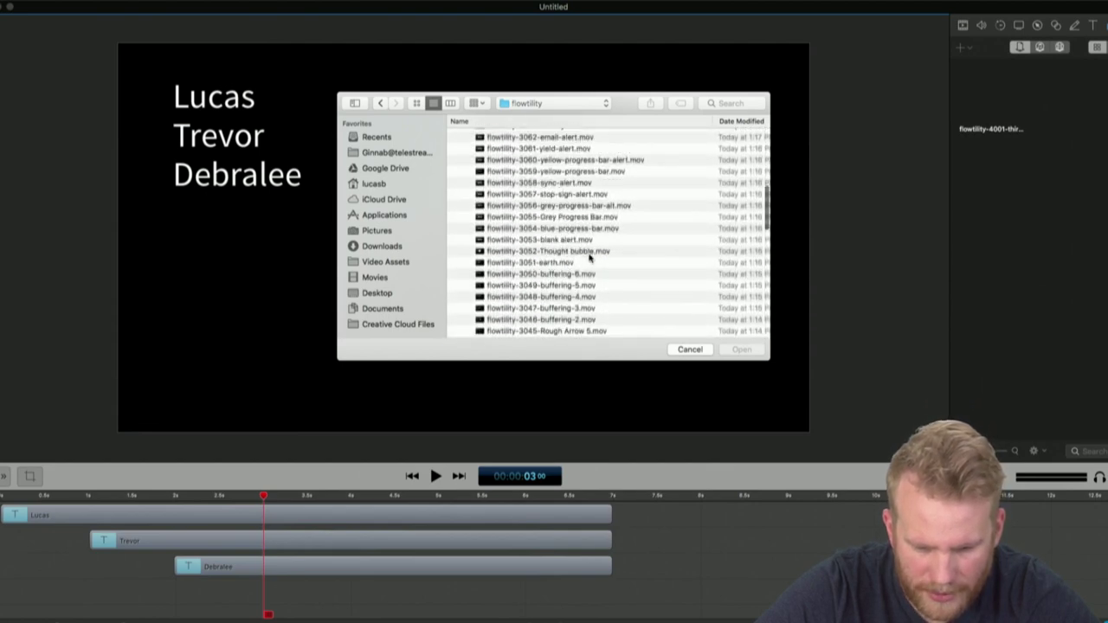
scroll(590, 256, down, 5)
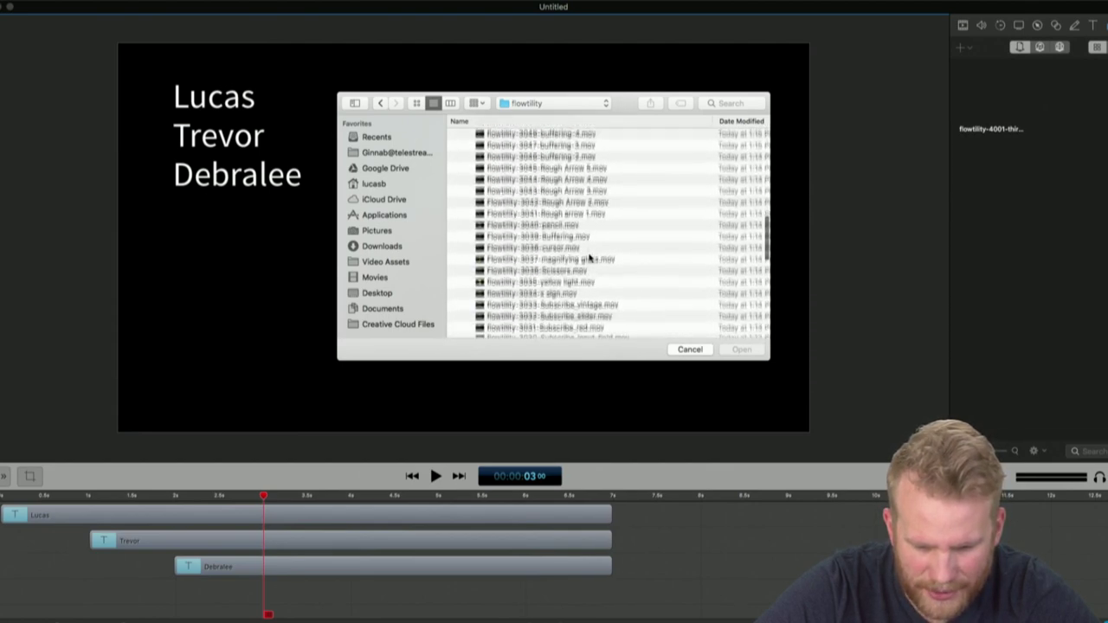
scroll(589, 256, down, 2)
scroll(589, 257, down, 15)
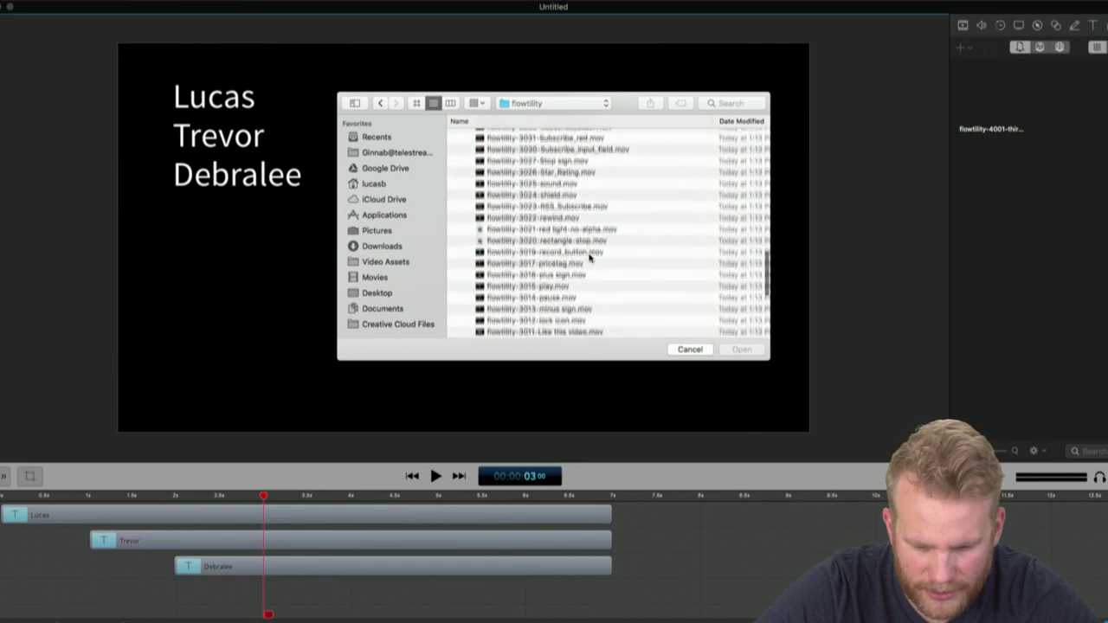
scroll(589, 256, down, 1)
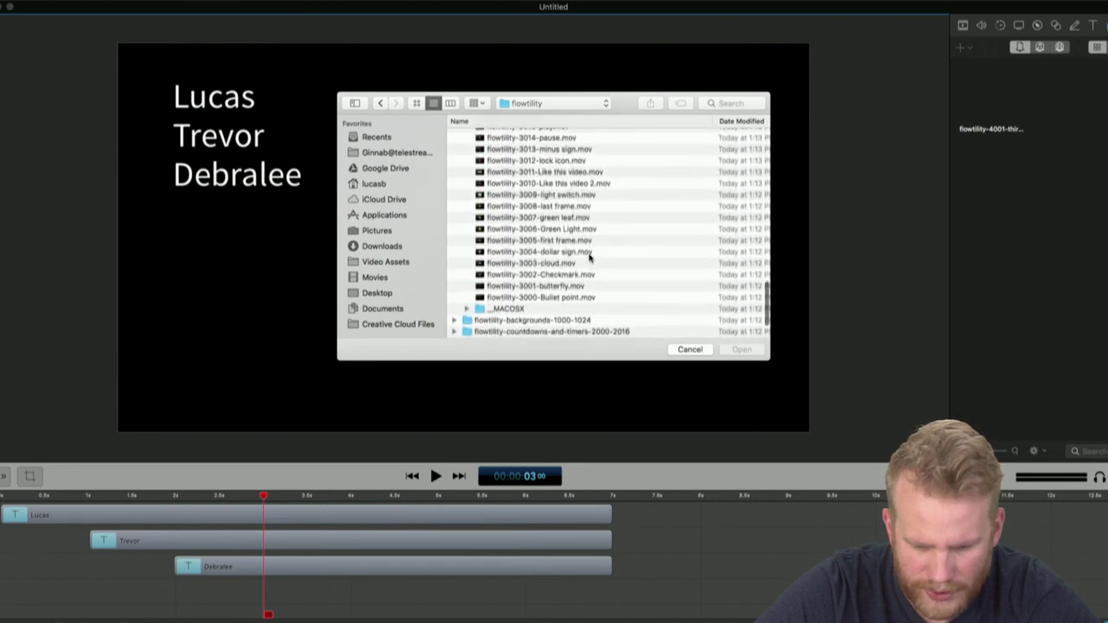
click(572, 298)
click(744, 350)
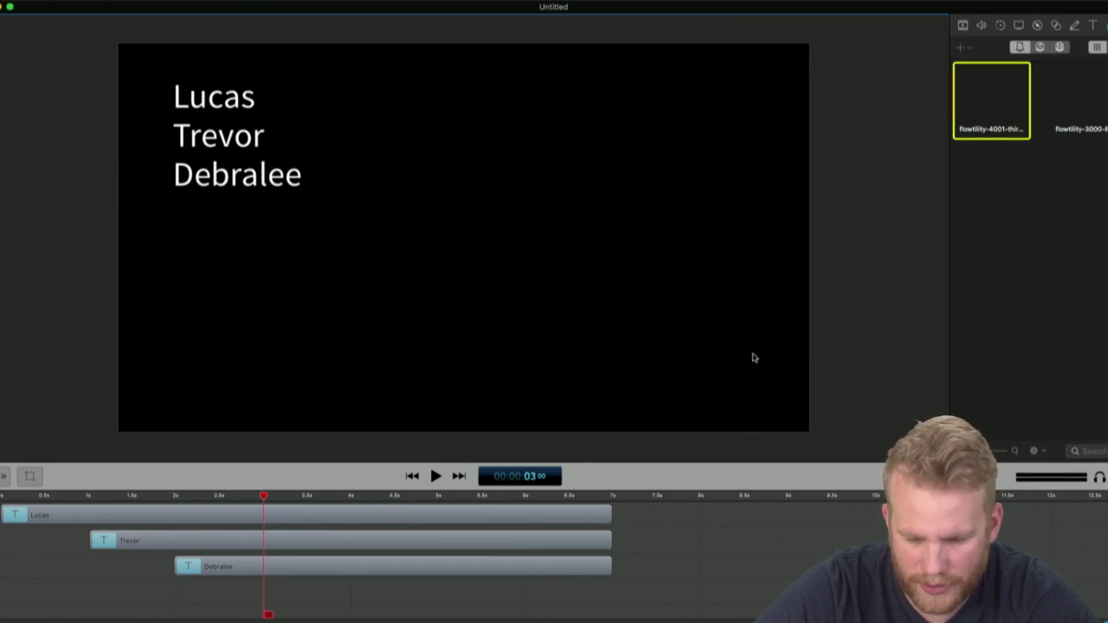
Zoom the timeline out and delete the flowtility-4001 lower-third clips, keeping the three name titles
drag(991, 103, 753, 518)
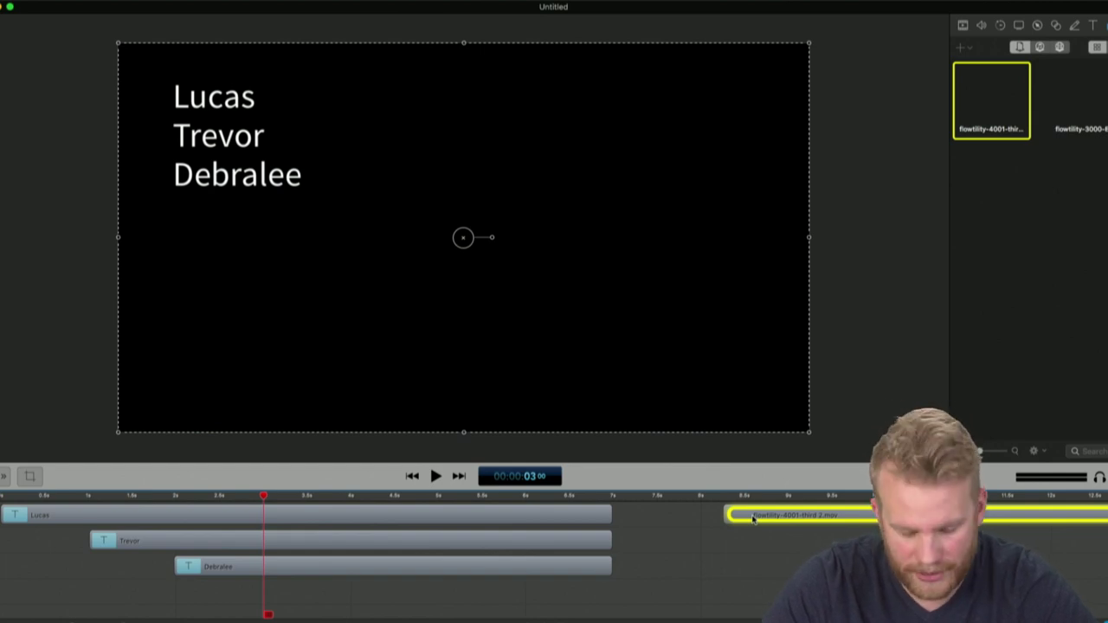
drag(754, 518, 753, 518)
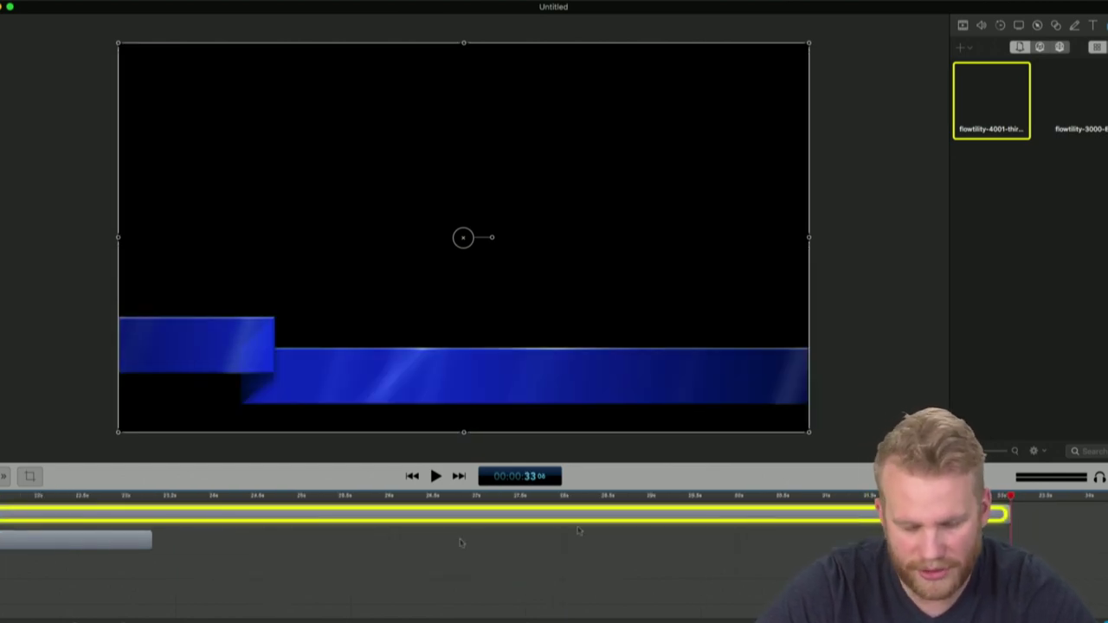
key(shift+z)
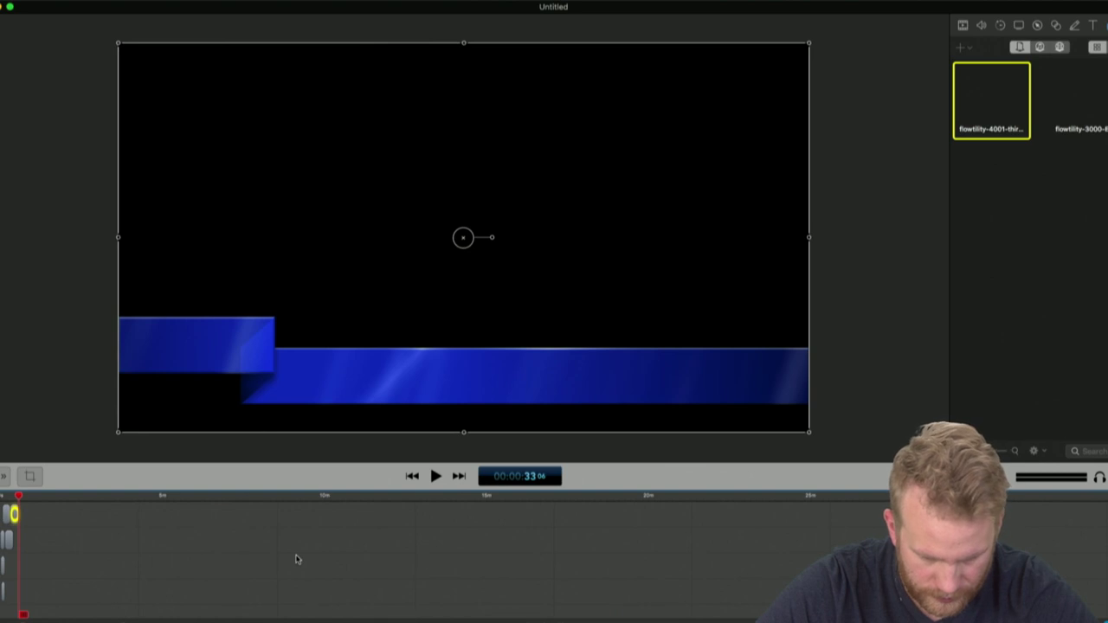
drag(462, 575, 396, 485)
key(Delete)
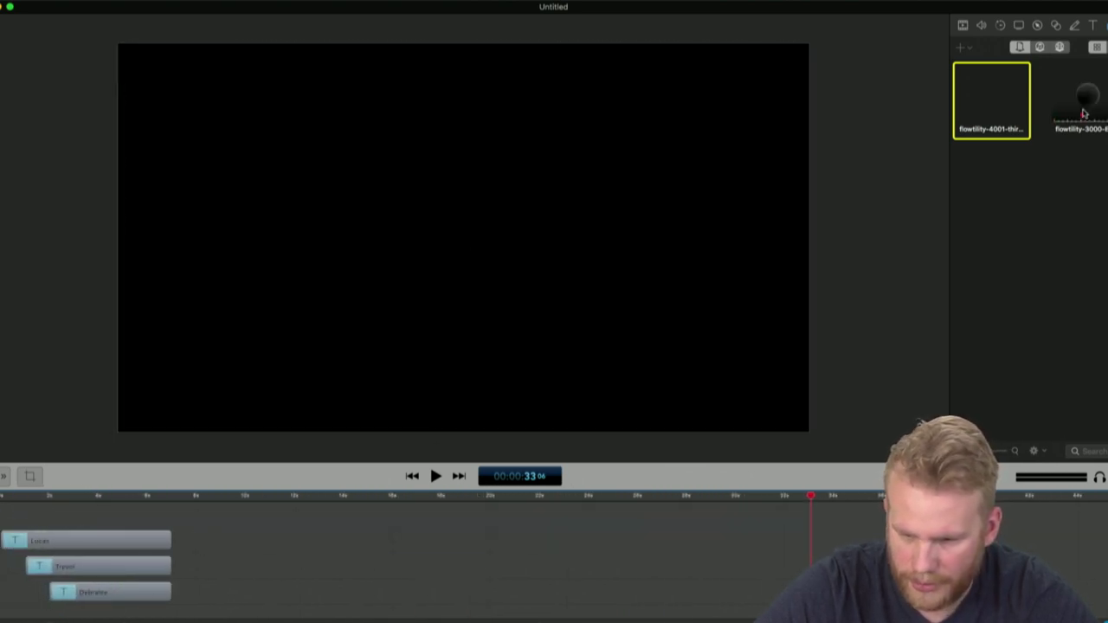
Add the flowtility-3000 bullet clip to the timeline and copy it onto separate tracks
drag(1098, 80, 325, 520)
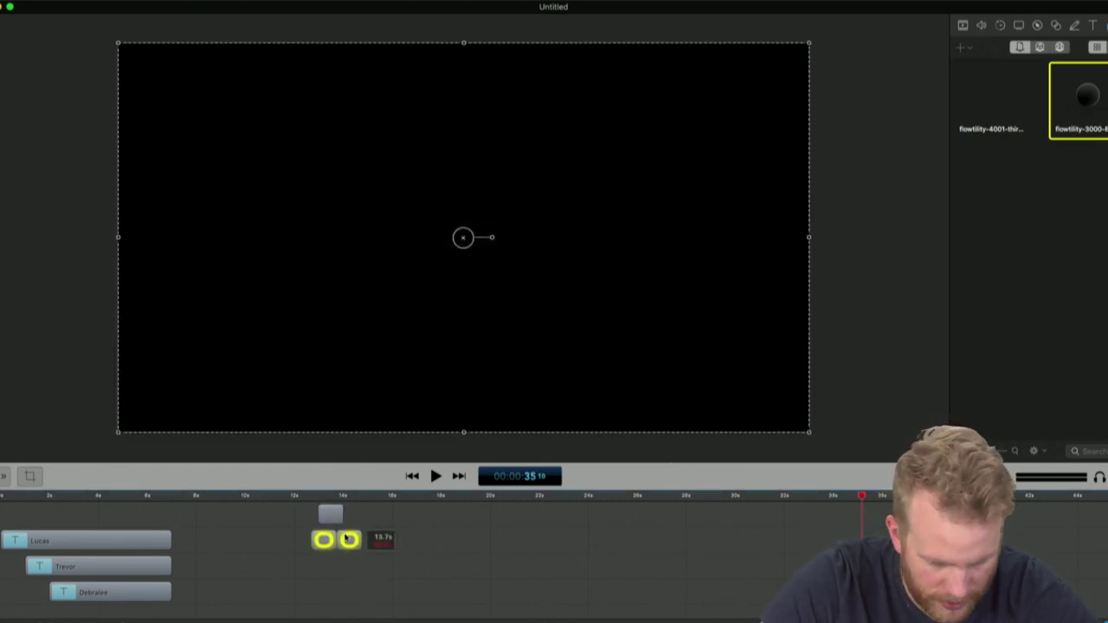
drag(334, 512, 14, 515)
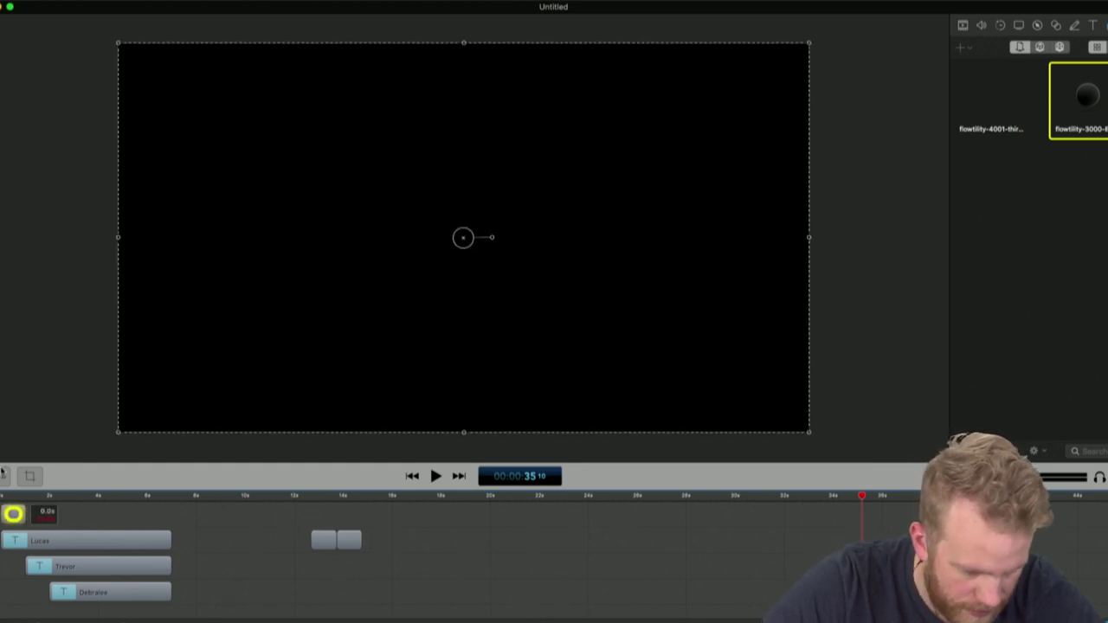
drag(122, 522, 124, 597)
click(324, 543)
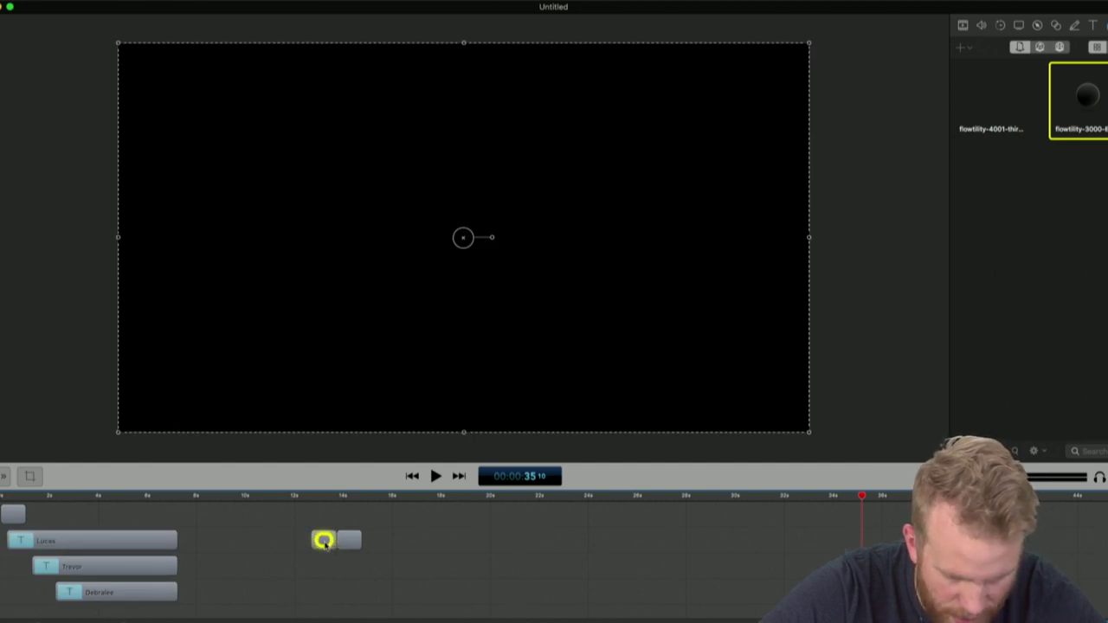
drag(324, 543, 326, 616)
drag(354, 525, 354, 617)
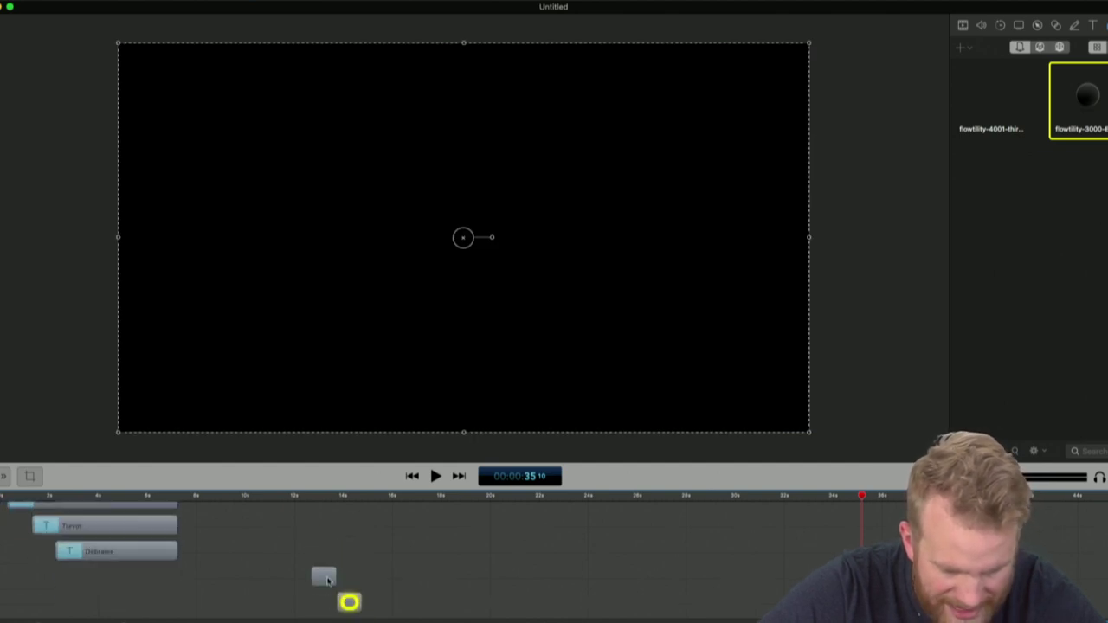
drag(327, 580, 235, 502)
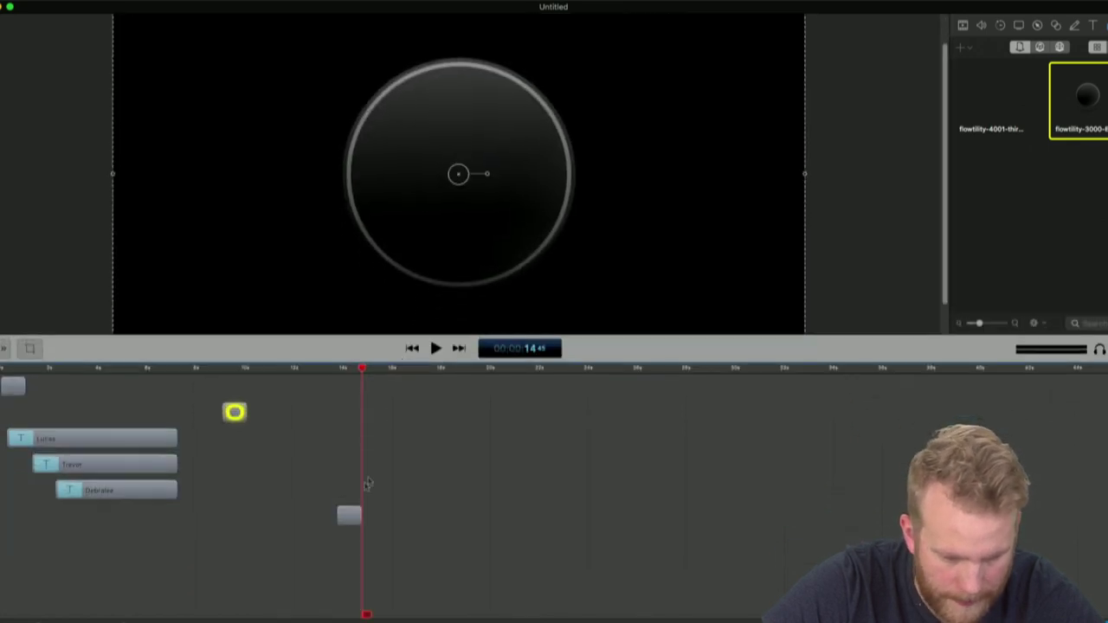
Slide the remaining bullet copies above Lucas so each starts with its name
click(351, 520)
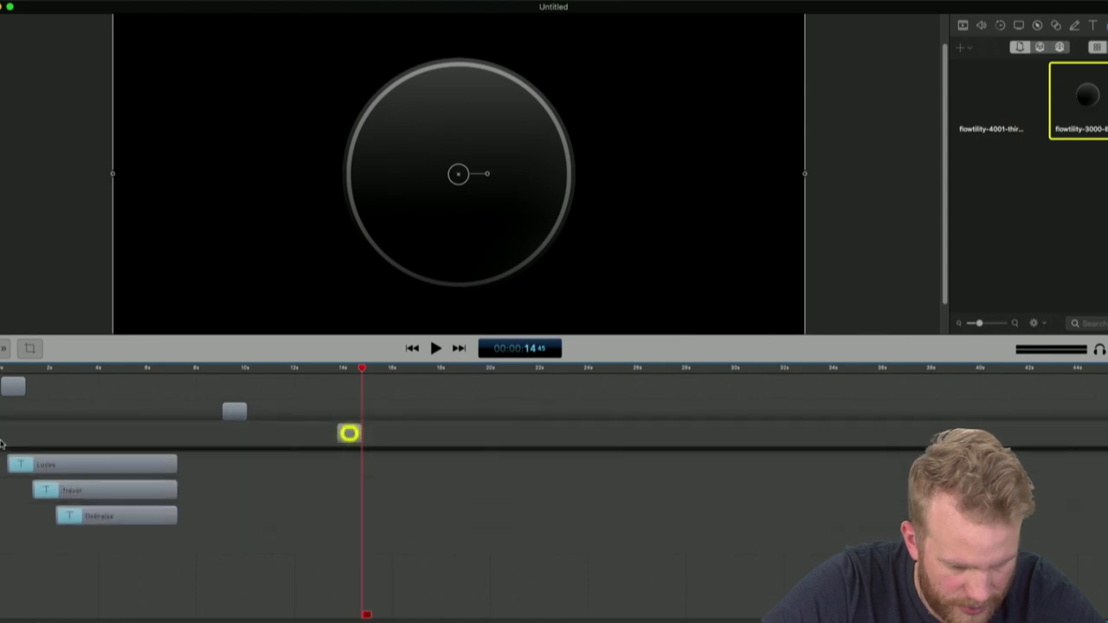
drag(235, 412, 31, 408)
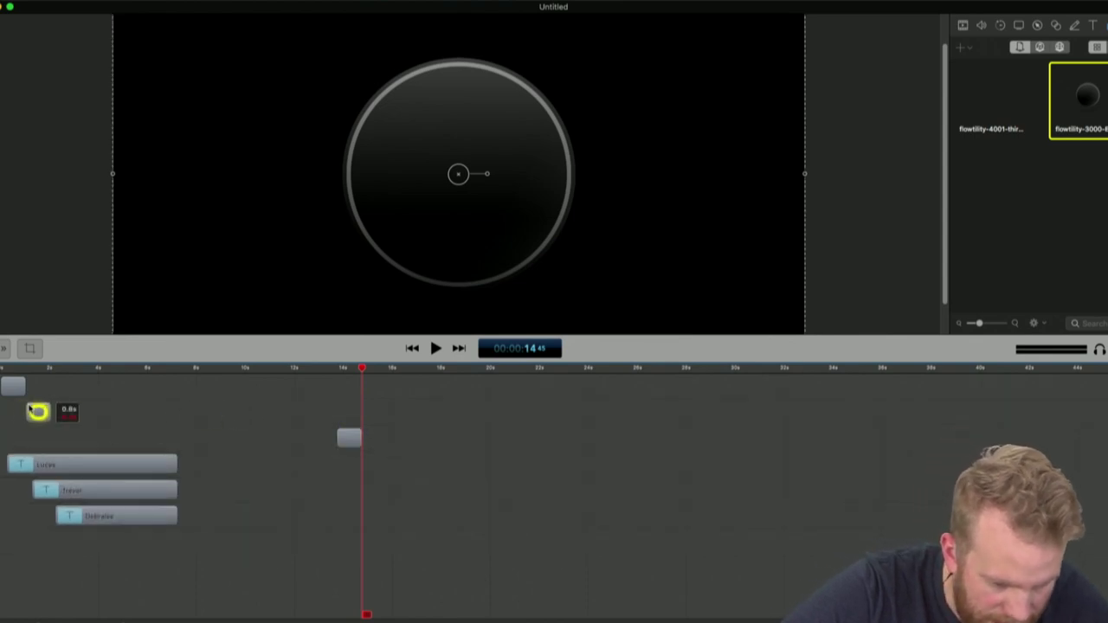
drag(349, 437, 66, 439)
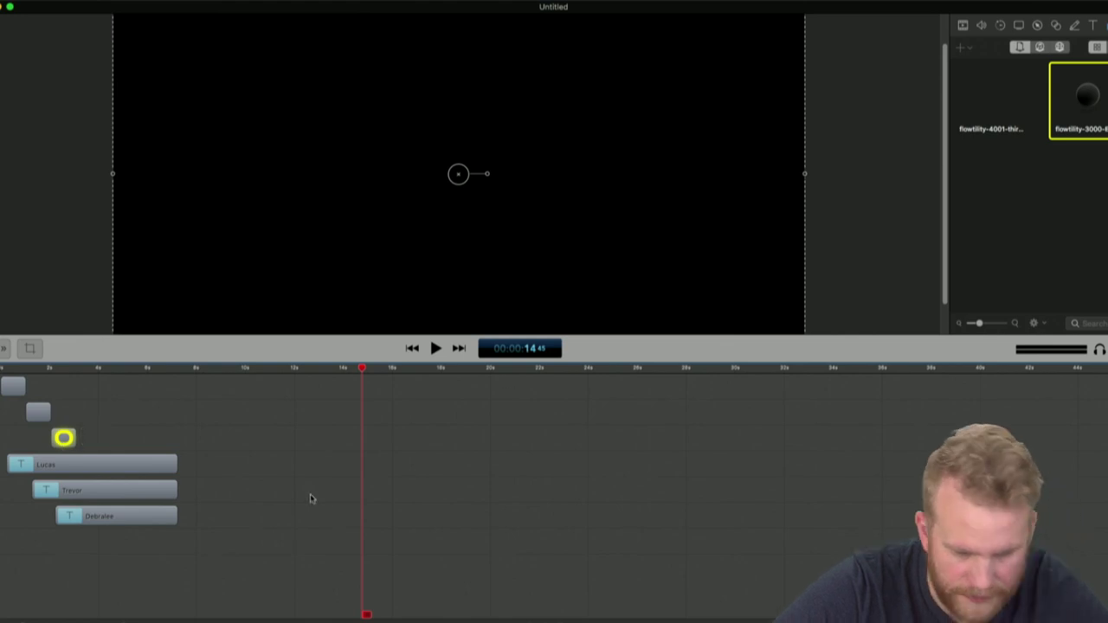
key(super+minus)
key(super+equal)
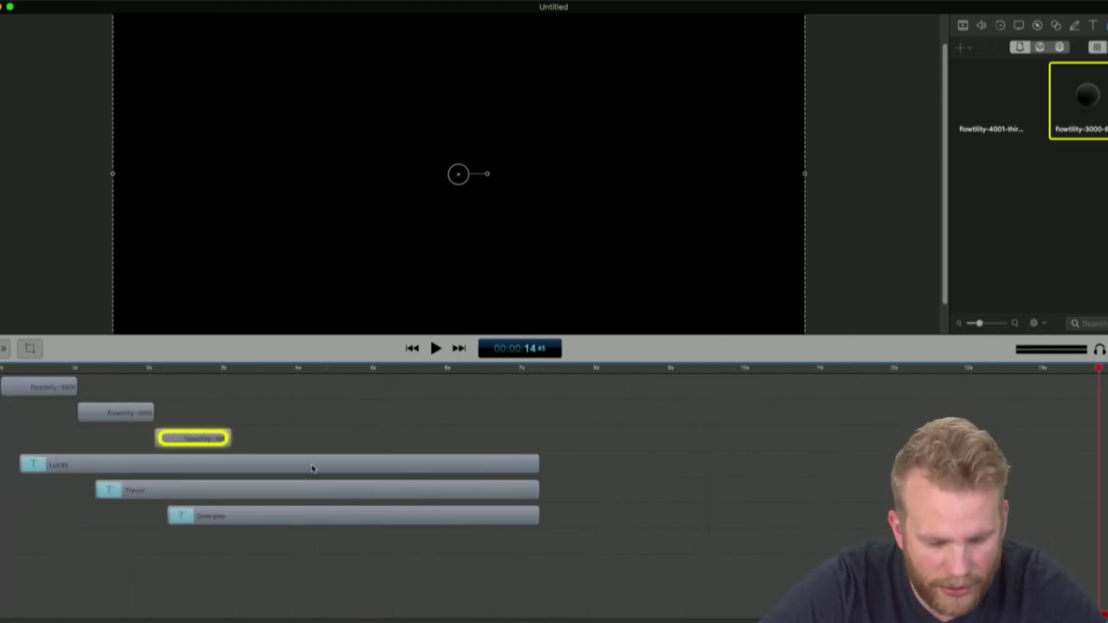
key(shift+z)
Select all three bullet clips and shrink the circles to sit beside Lucas
click(193, 392)
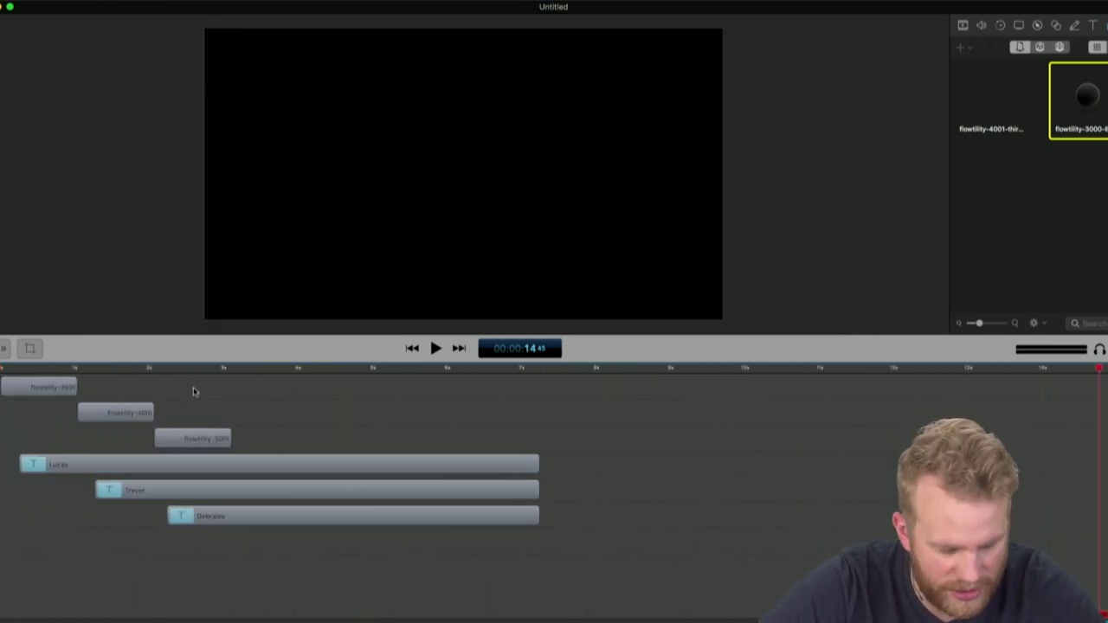
key(Home)
key(space)
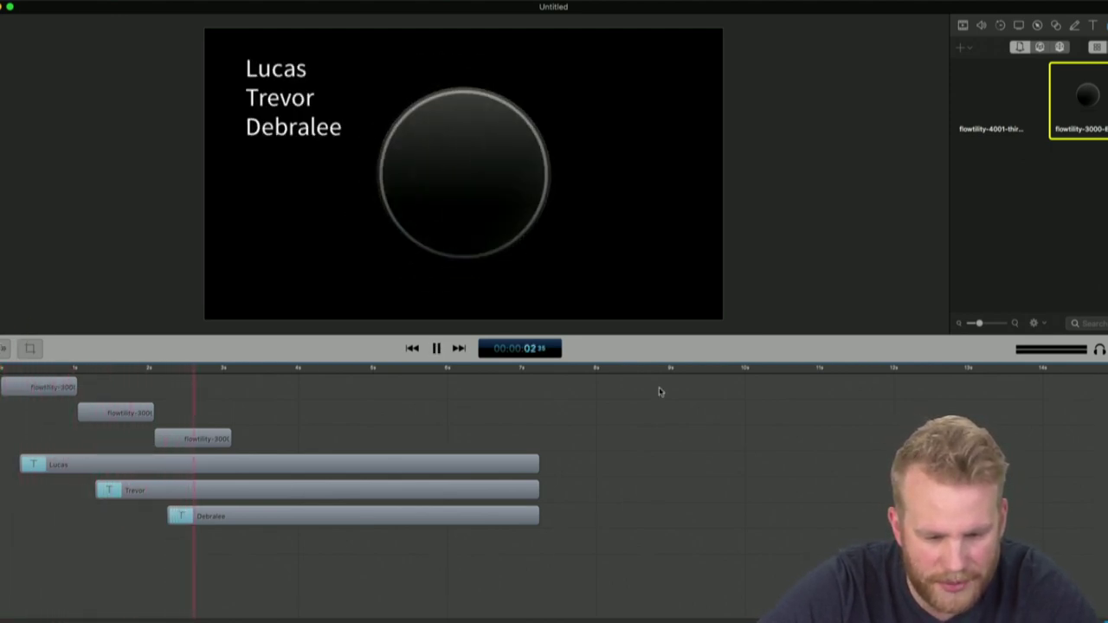
key(space)
drag(268, 447, 37, 374)
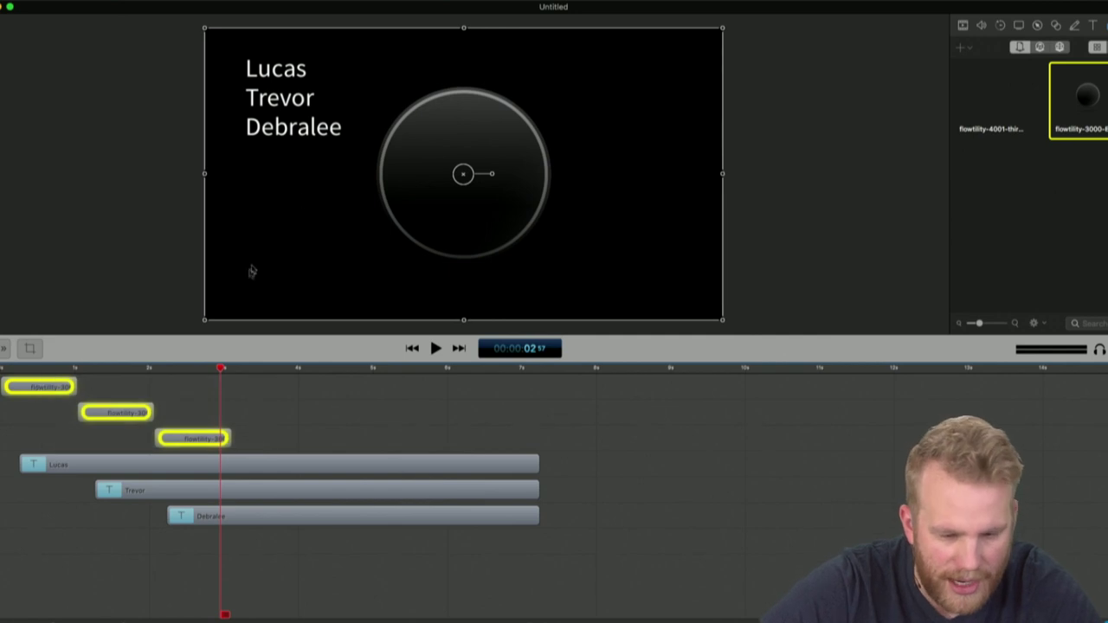
drag(205, 322, 225, 69)
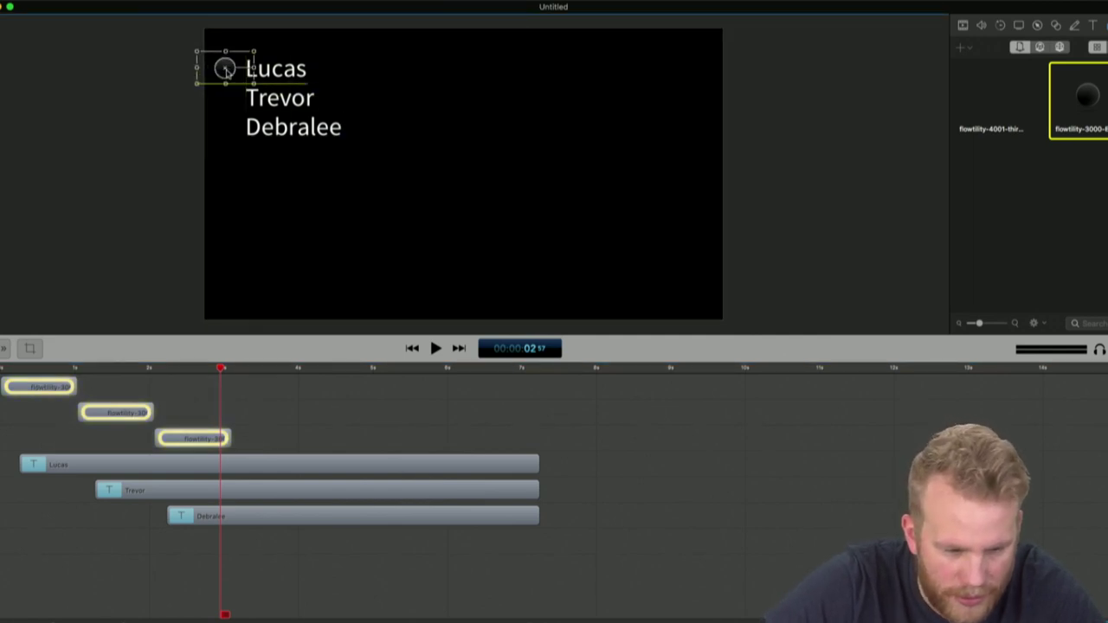
Move the second bullet beside Trevor and the third beside Debralee
click(134, 412)
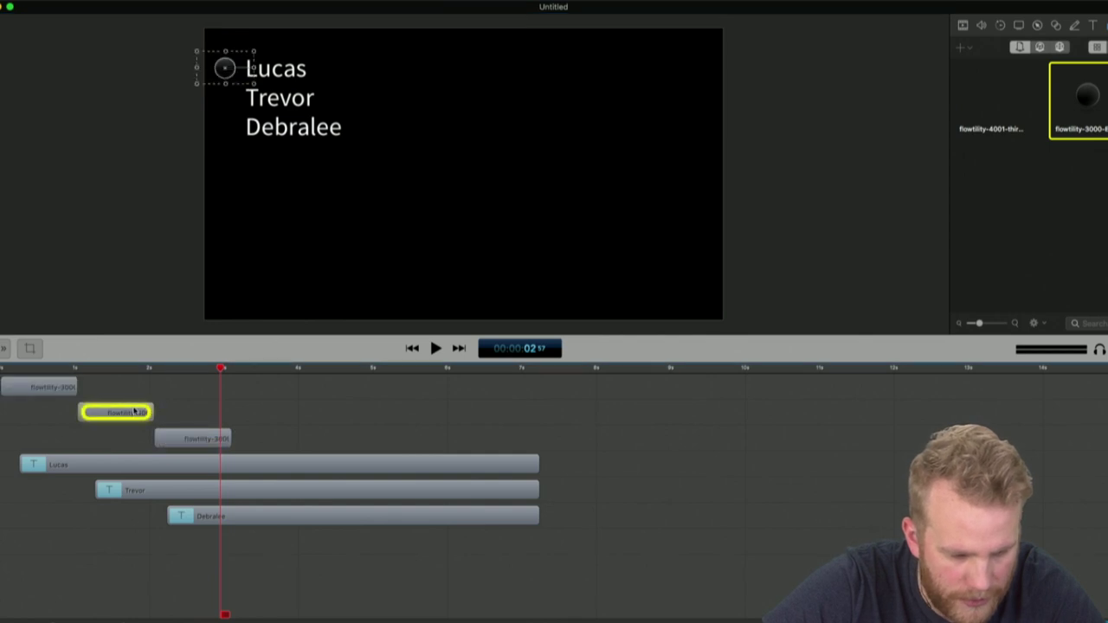
drag(227, 75, 225, 128)
click(205, 439)
click(304, 418)
key(super+equal)
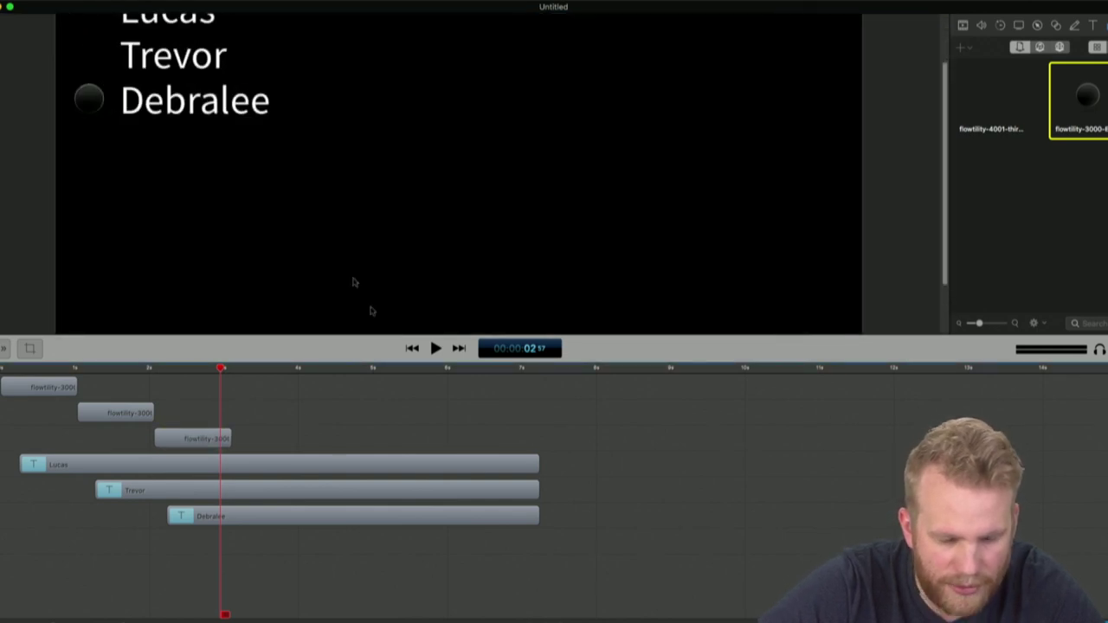
drag(403, 370, 425, 492)
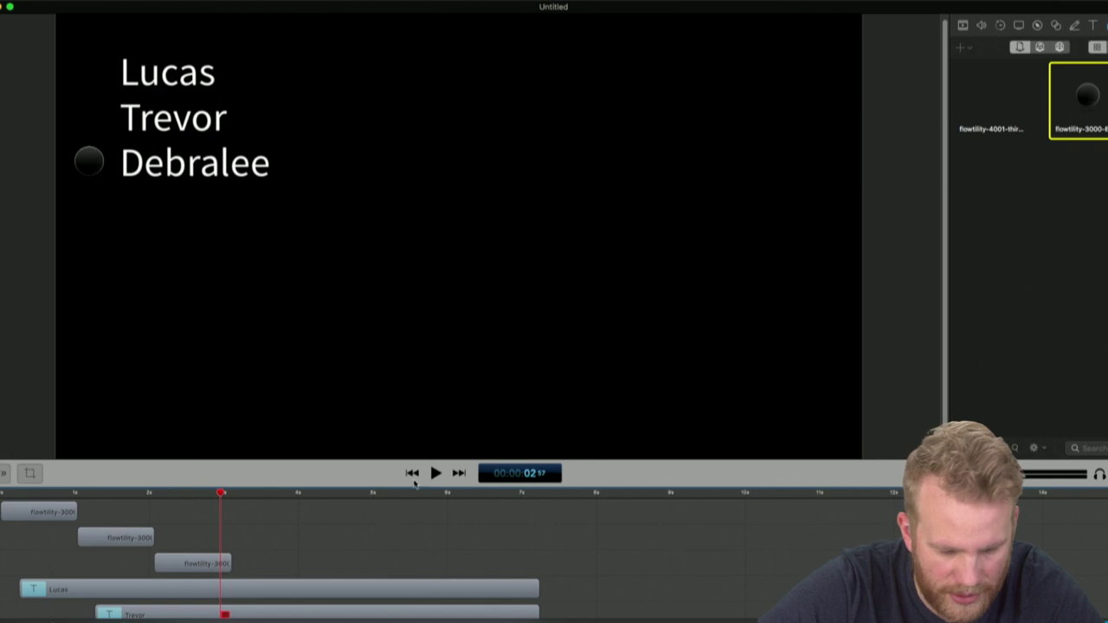
Play the project from the start to check that the bullets appear in turn
click(69, 512)
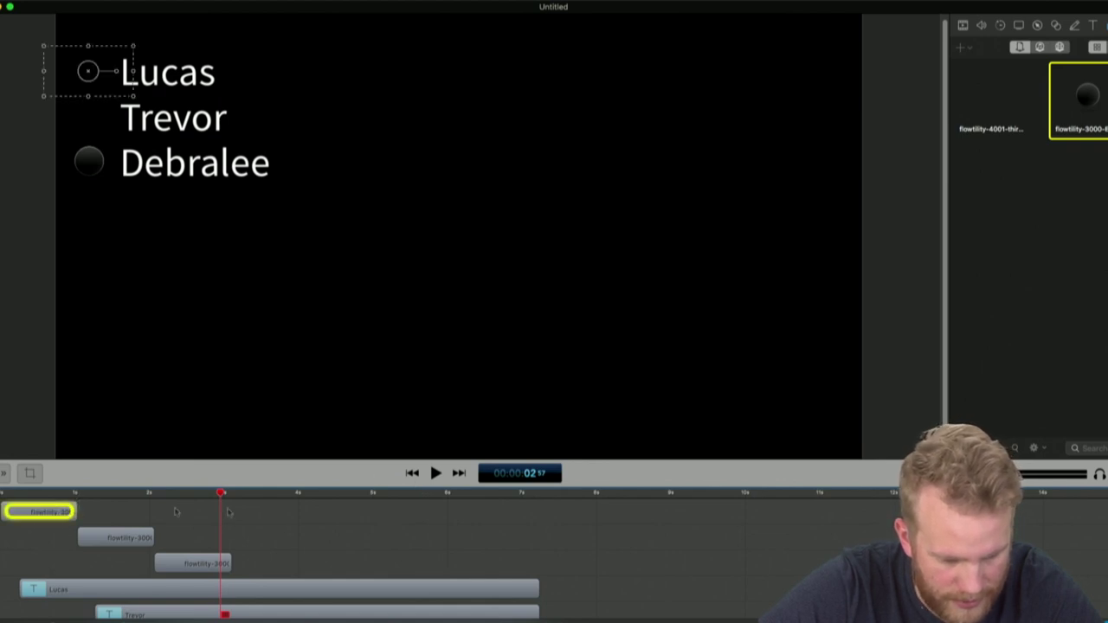
key(Home)
click(476, 592)
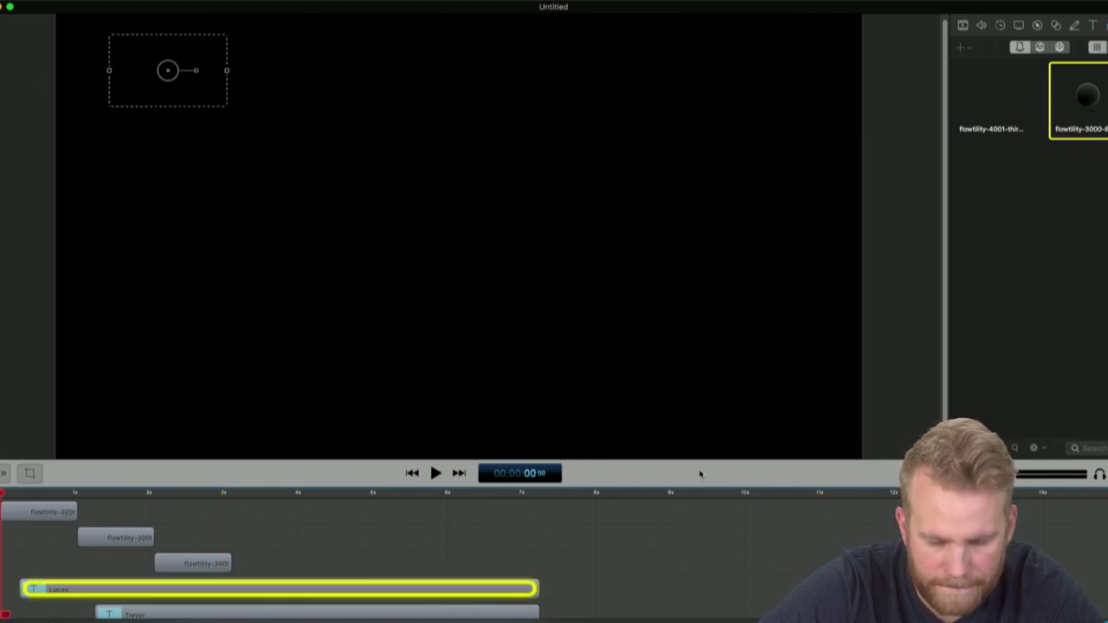
click(886, 413)
key(space)
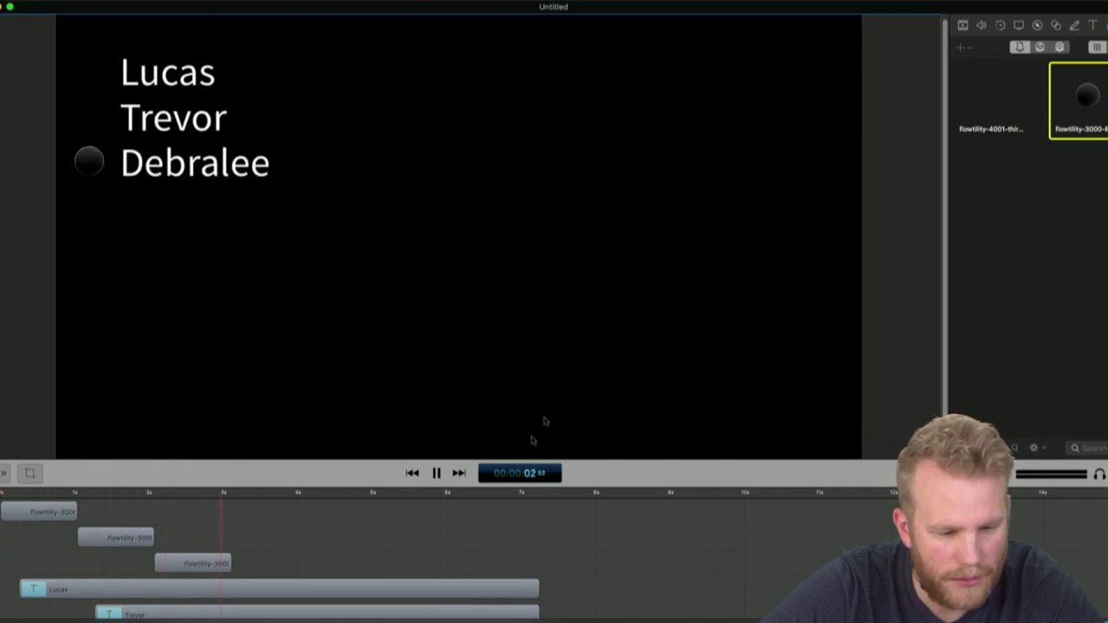
key(space)
click(13, 493)
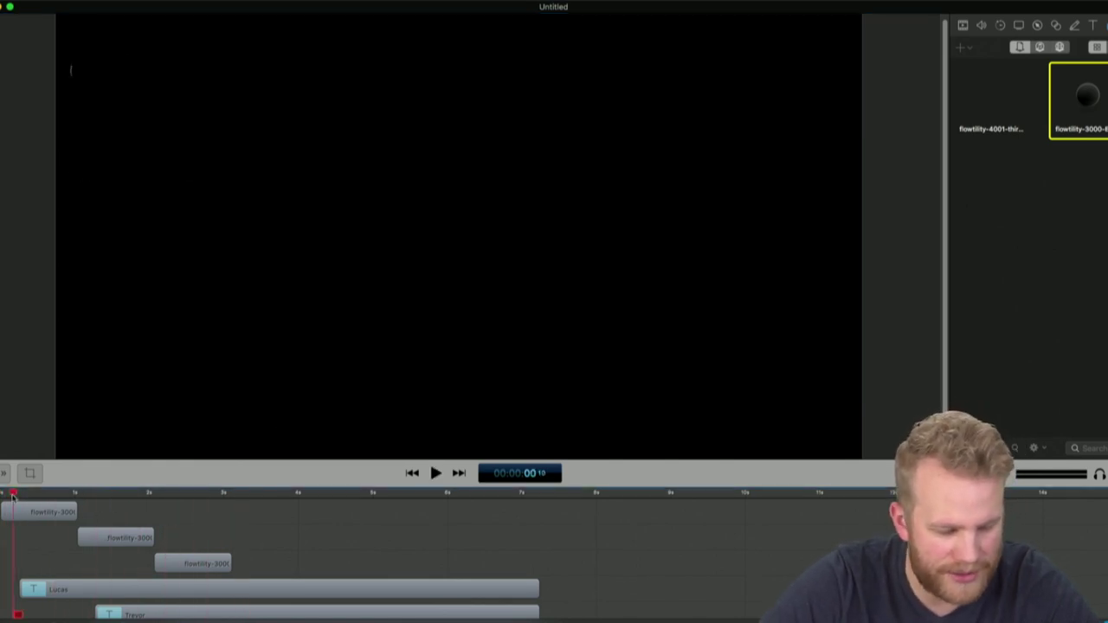
key(space)
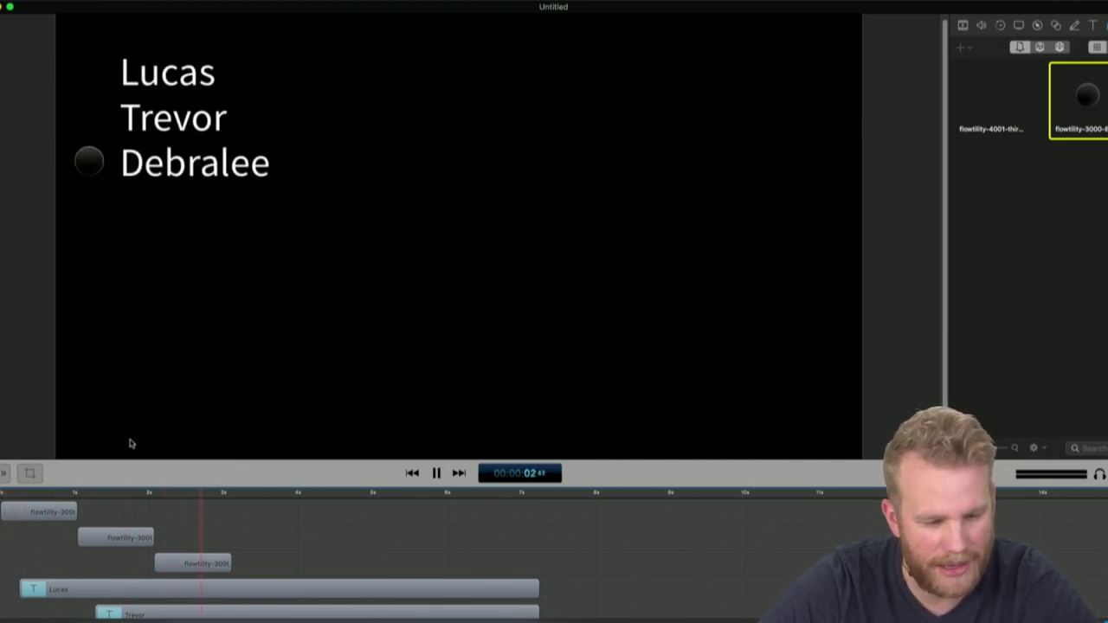
key(space)
Set the canvas background colour to Brown
click(558, 456)
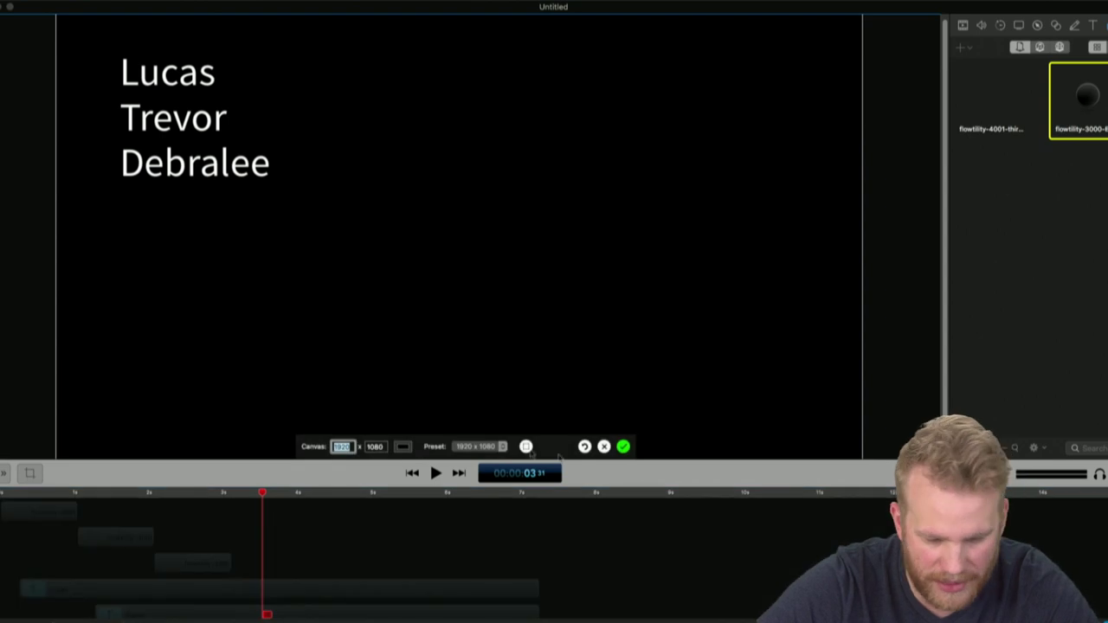
click(403, 447)
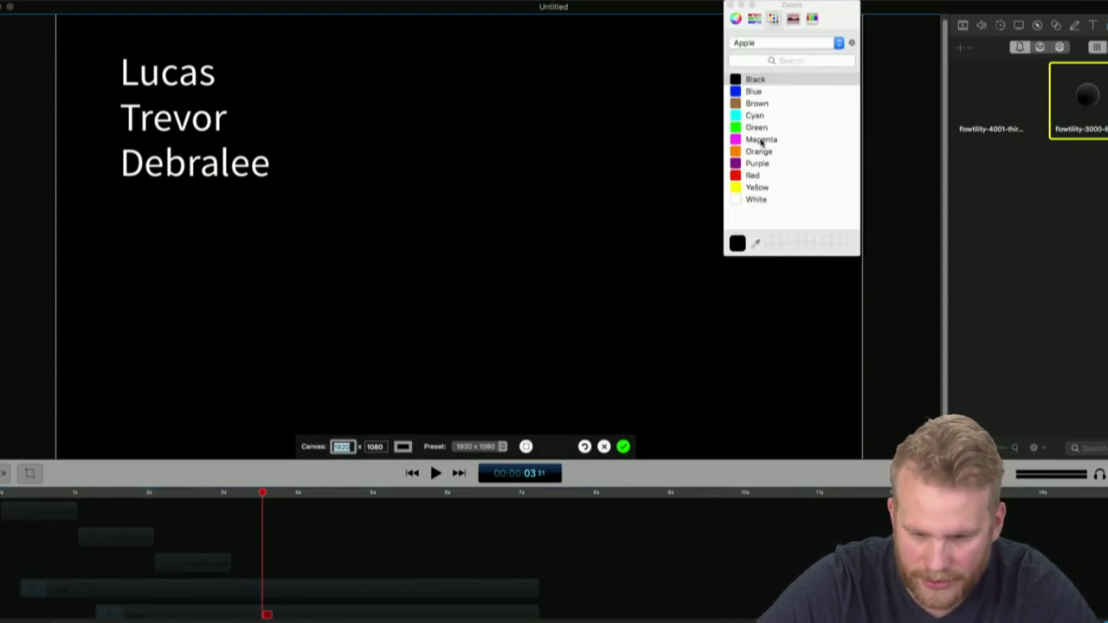
click(751, 103)
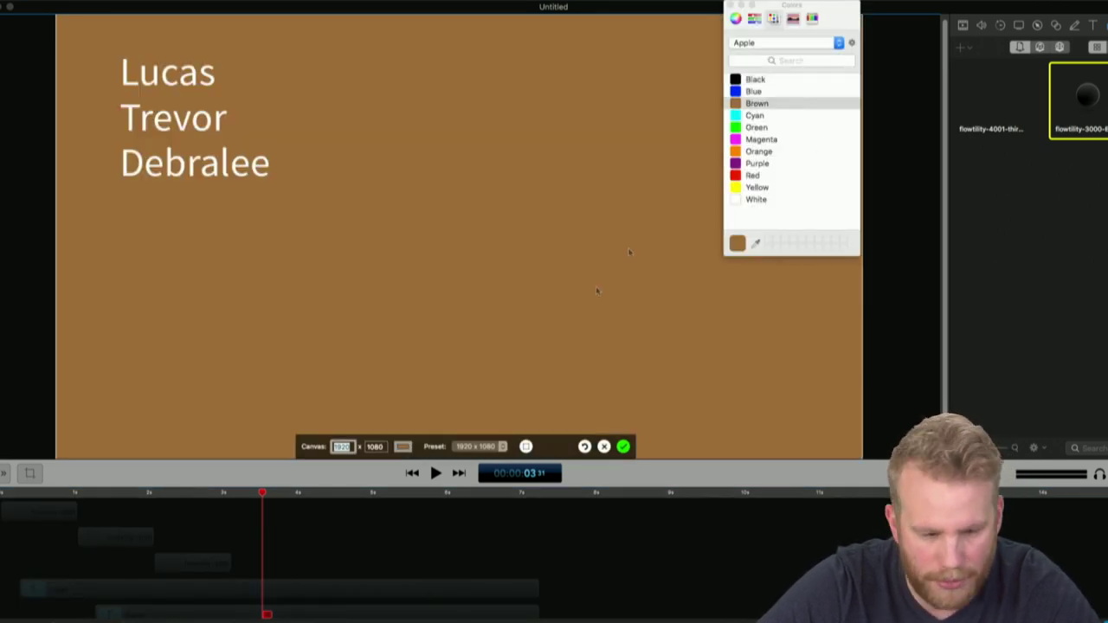
click(624, 447)
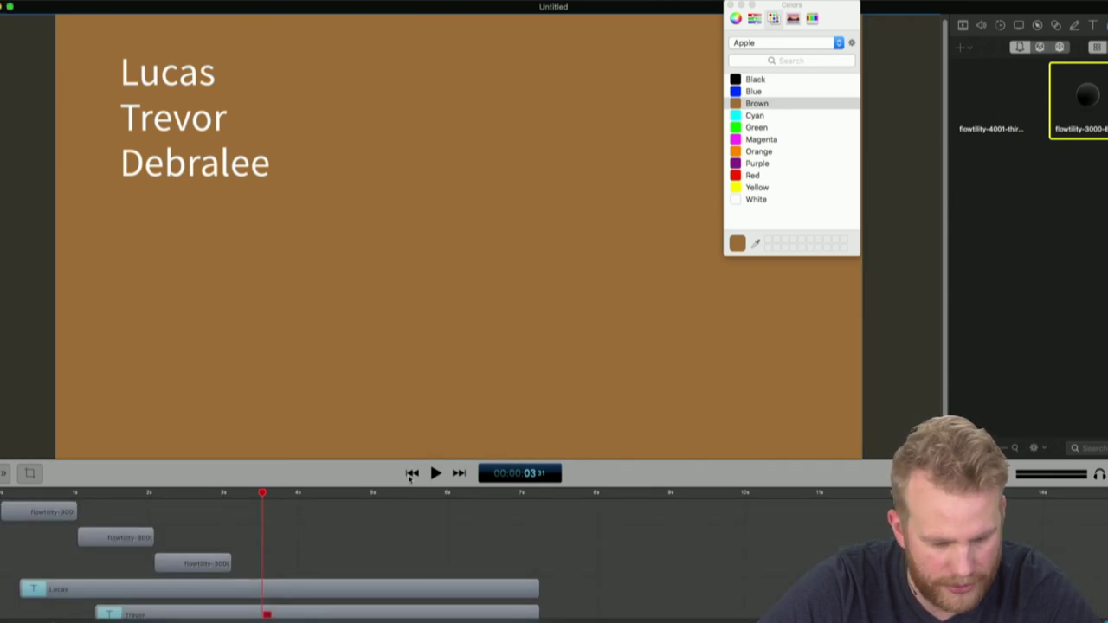
Play the animation and delete the stray flowtility-4001 clip
click(412, 474)
click(436, 474)
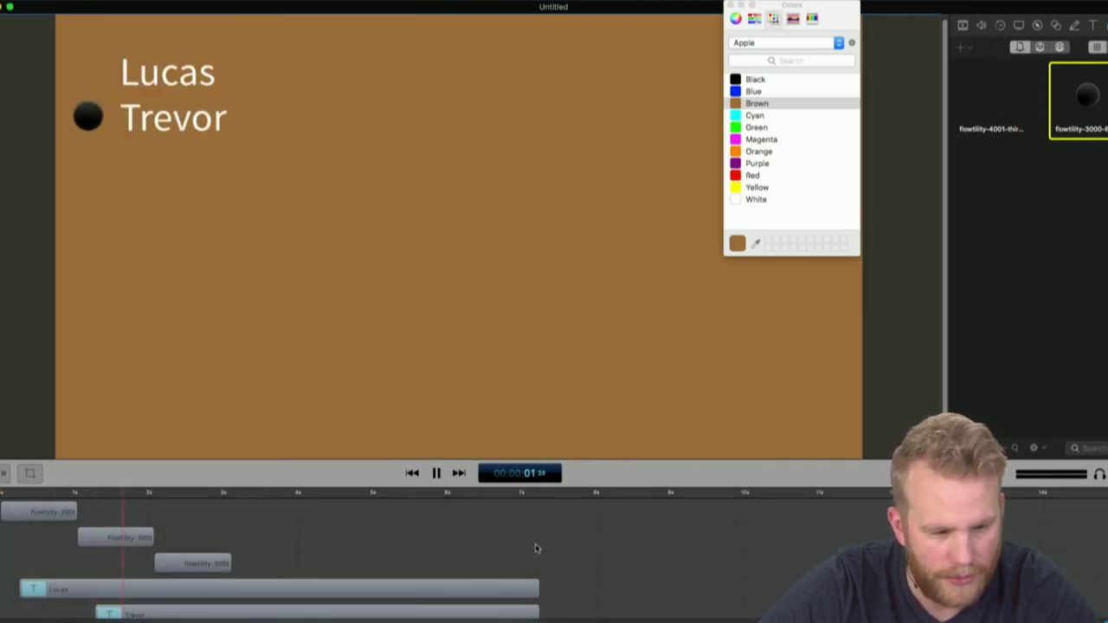
key(space)
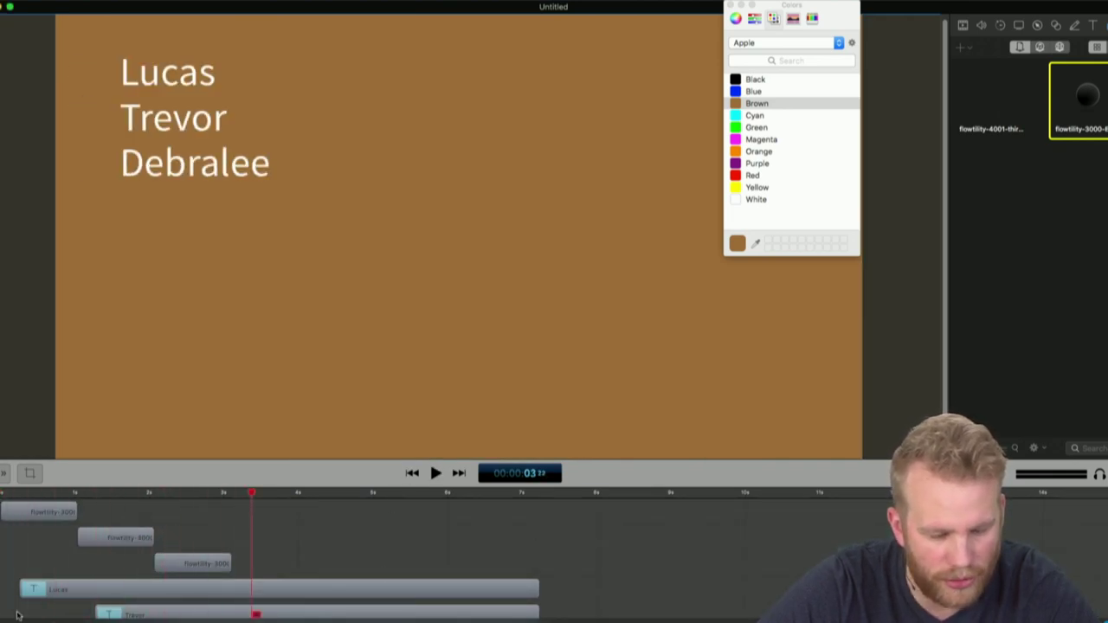
drag(71, 495, 116, 485)
click(68, 513)
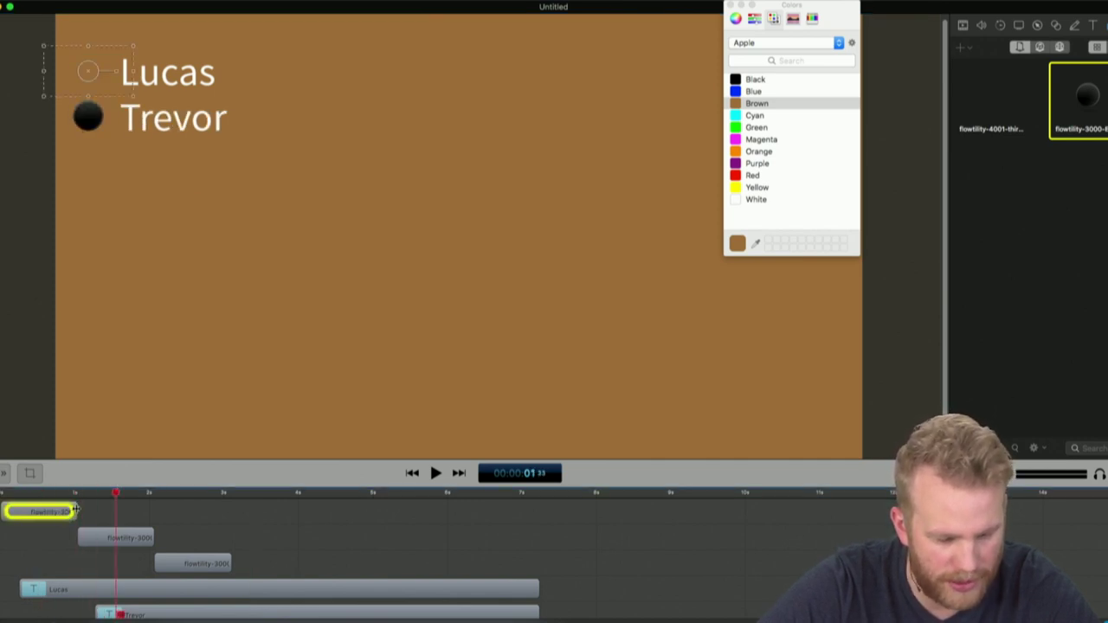
key(Delete)
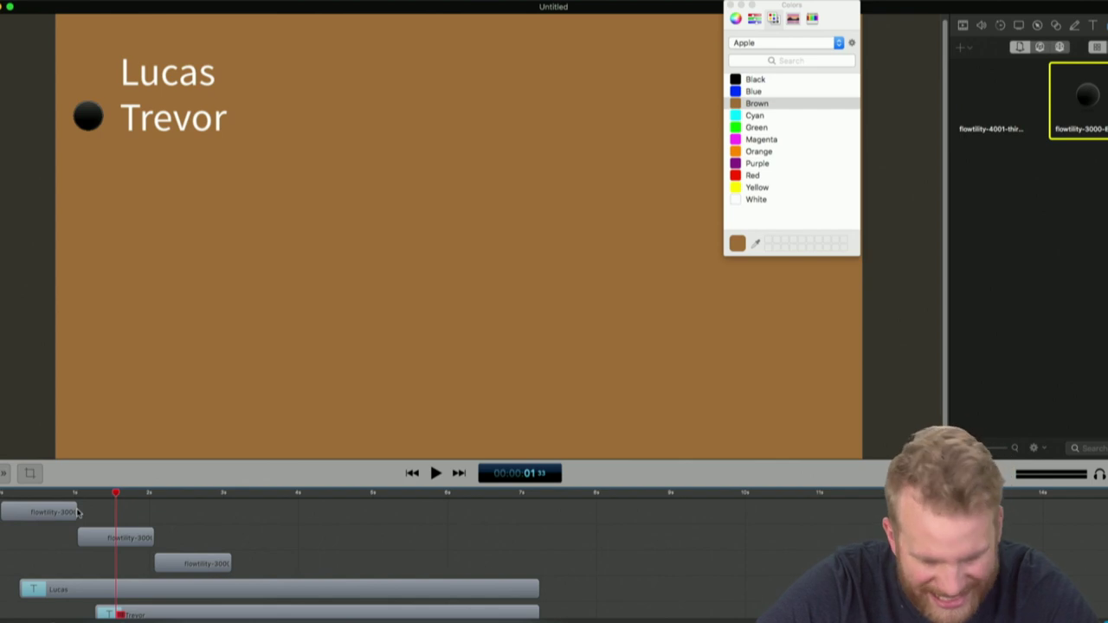
Add a freeze frame at the end of the first bullet's animation and replay
click(76, 513)
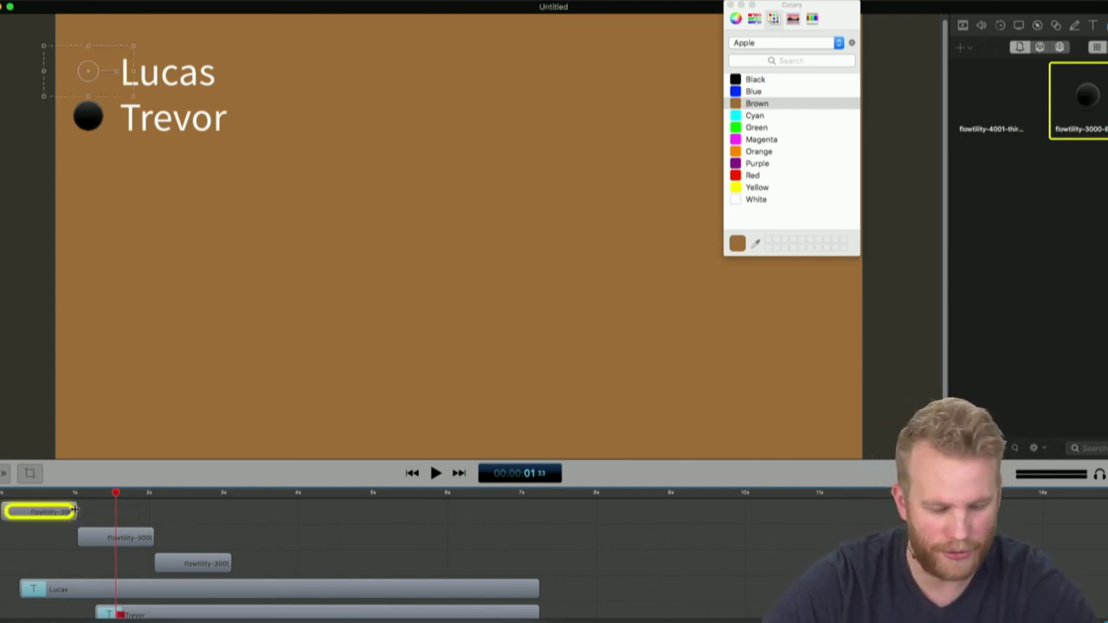
click(77, 493)
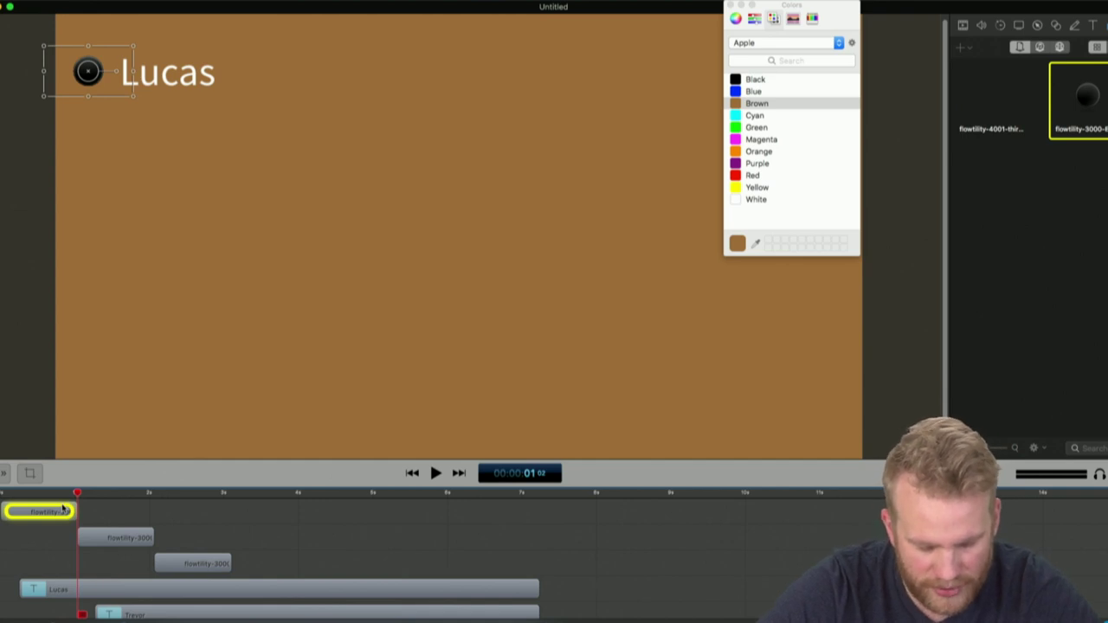
key(super+shift+f)
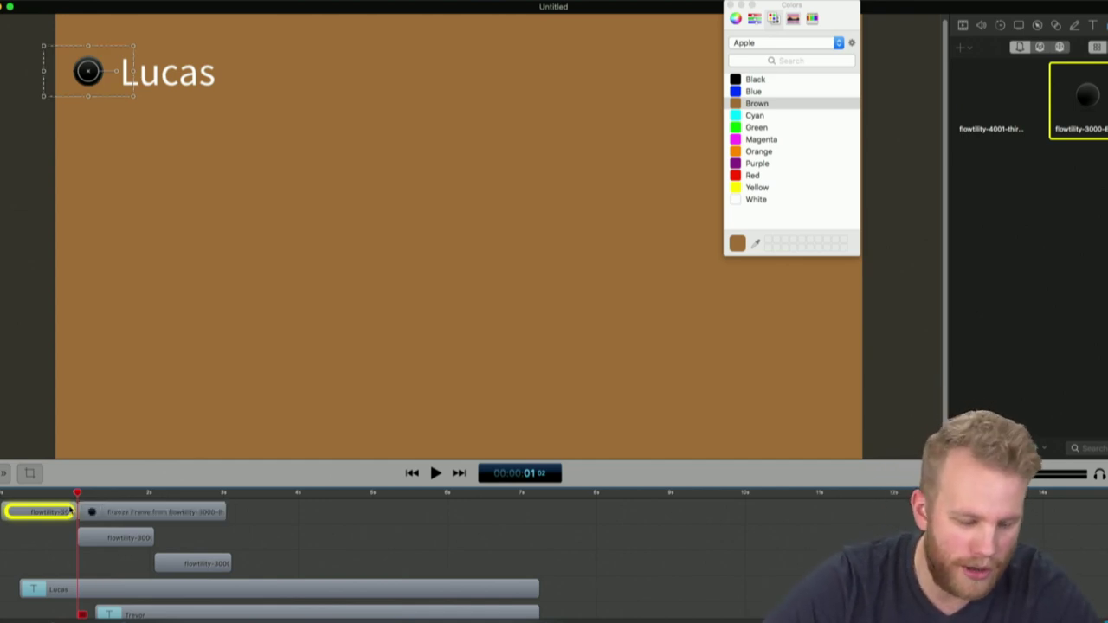
click(61, 493)
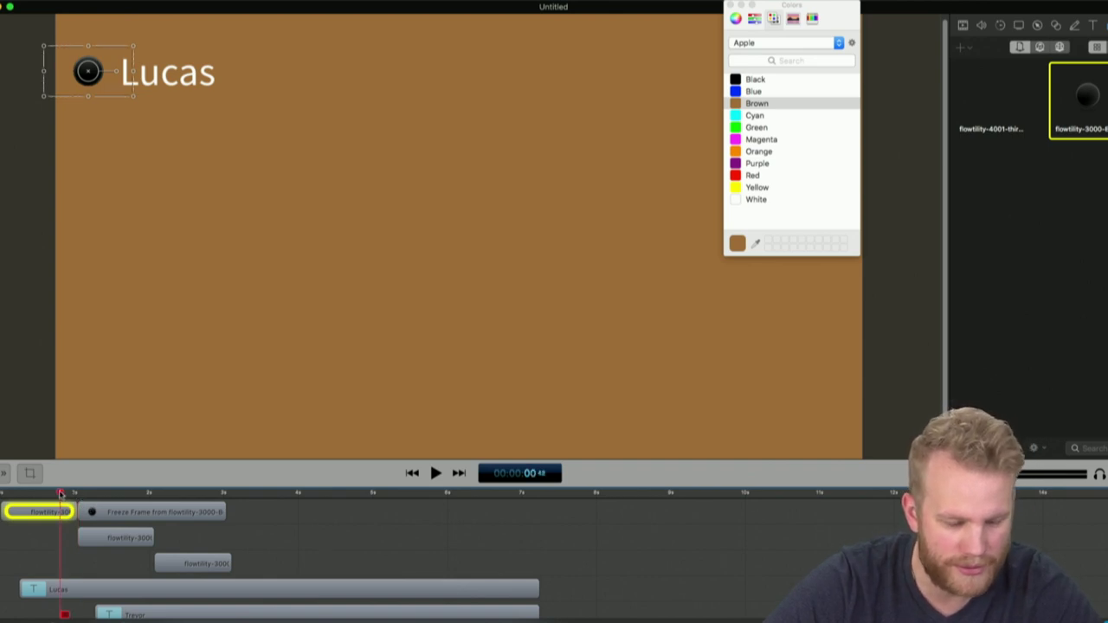
key(Home)
click(338, 529)
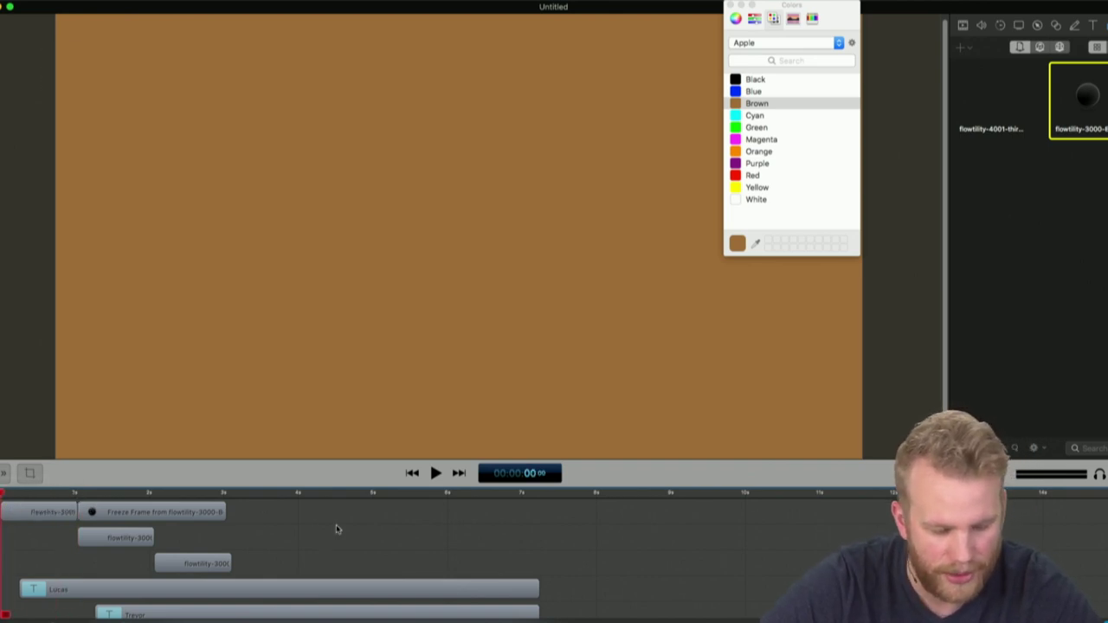
key(space)
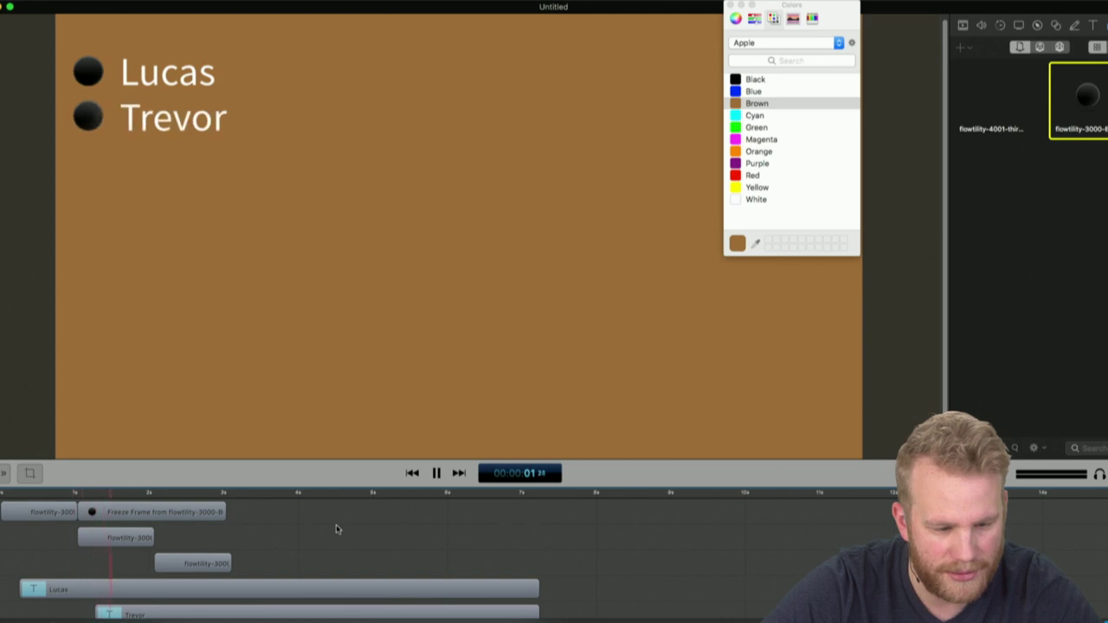
Copy the freeze frame onto each bullet's row and extend all three to the names' end
key(space)
click(191, 514)
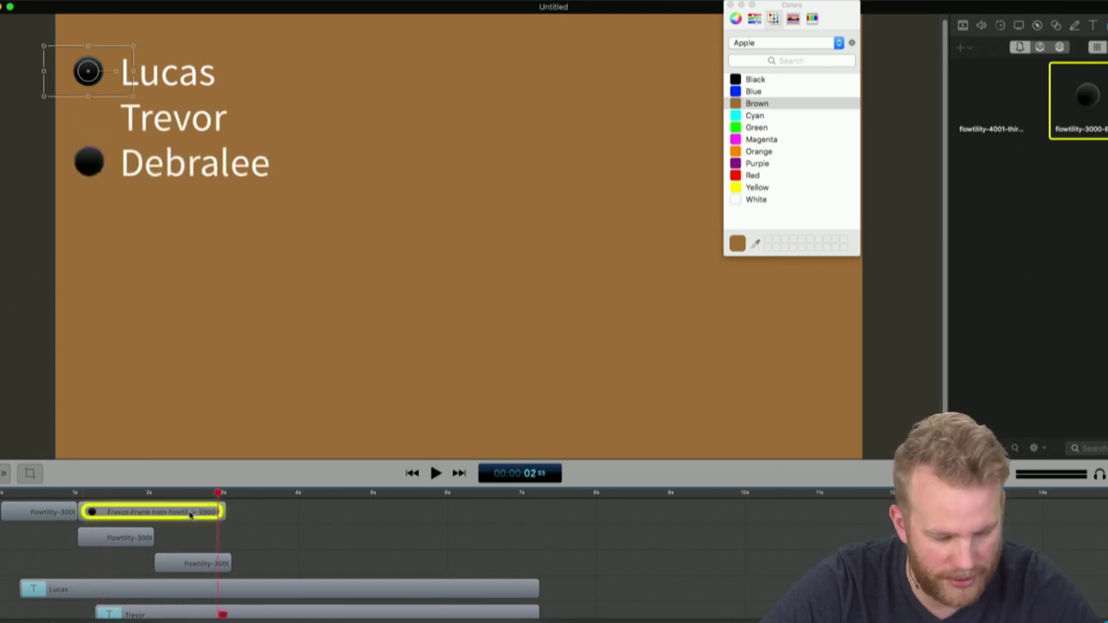
drag(191, 514, 204, 562)
drag(401, 590, 266, 591)
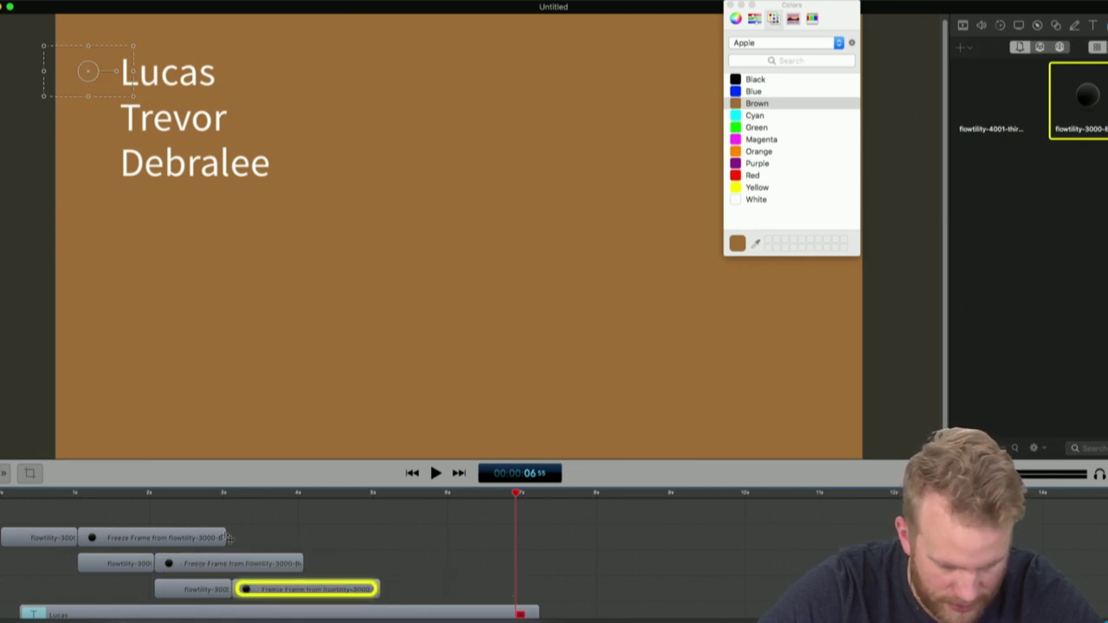
drag(229, 539, 537, 538)
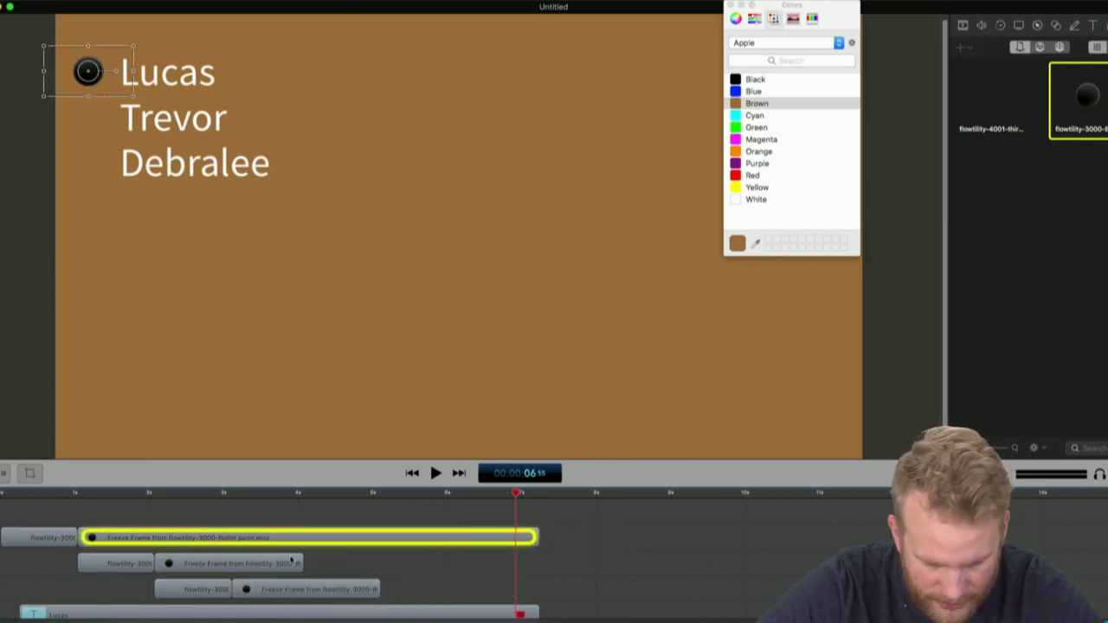
drag(299, 563, 531, 539)
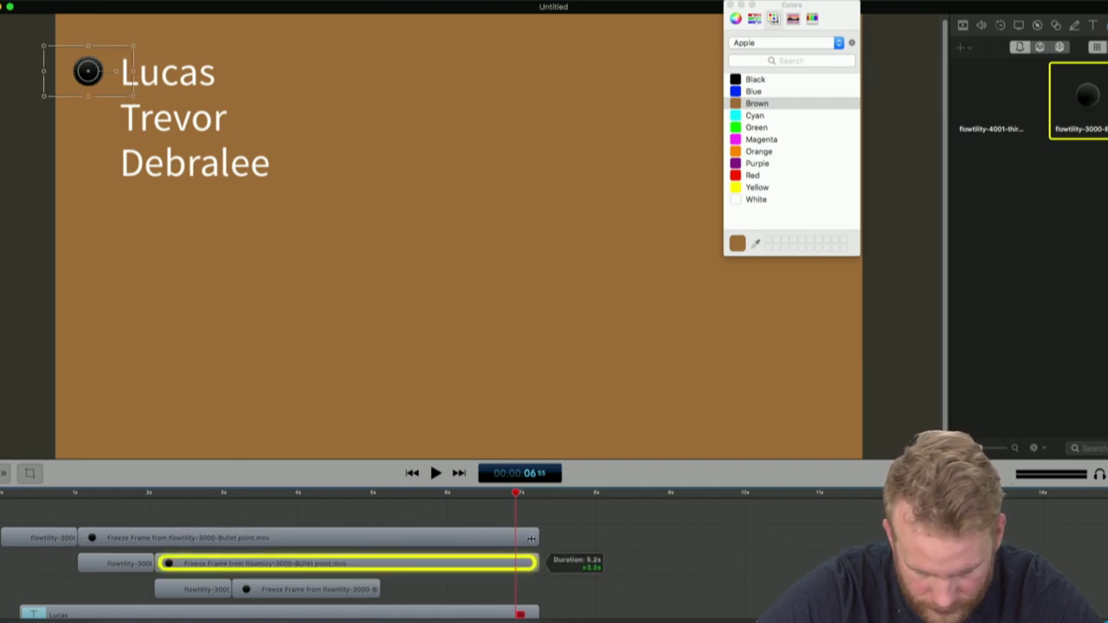
drag(378, 589, 540, 589)
key(Home)
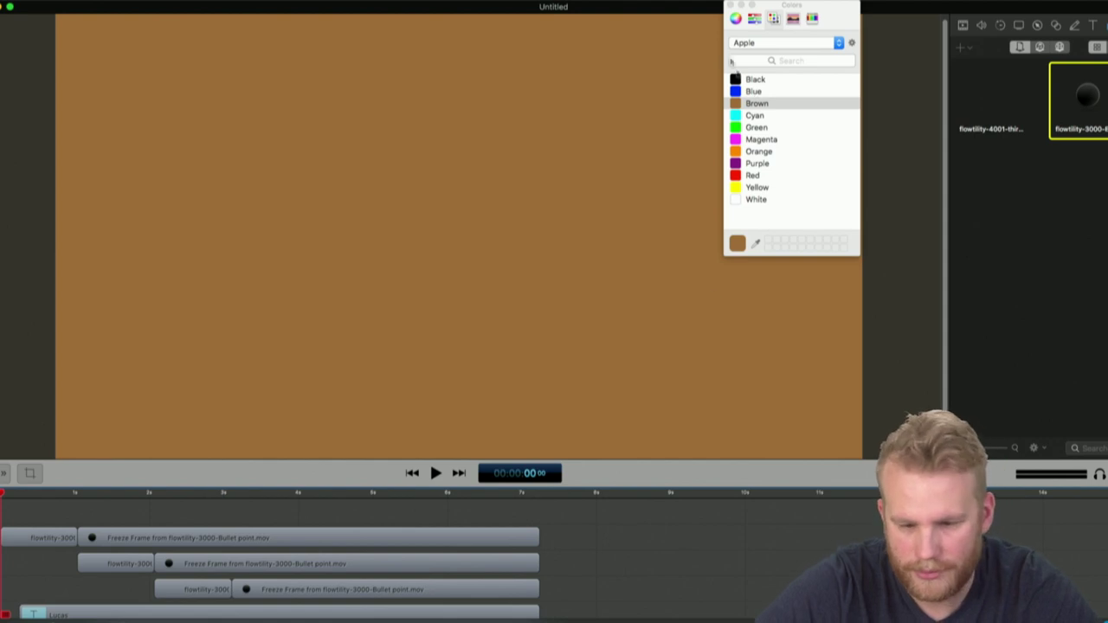
Delete the second and third bullets' old freeze-frame clips
click(730, 5)
scroll(628, 291, down, 3)
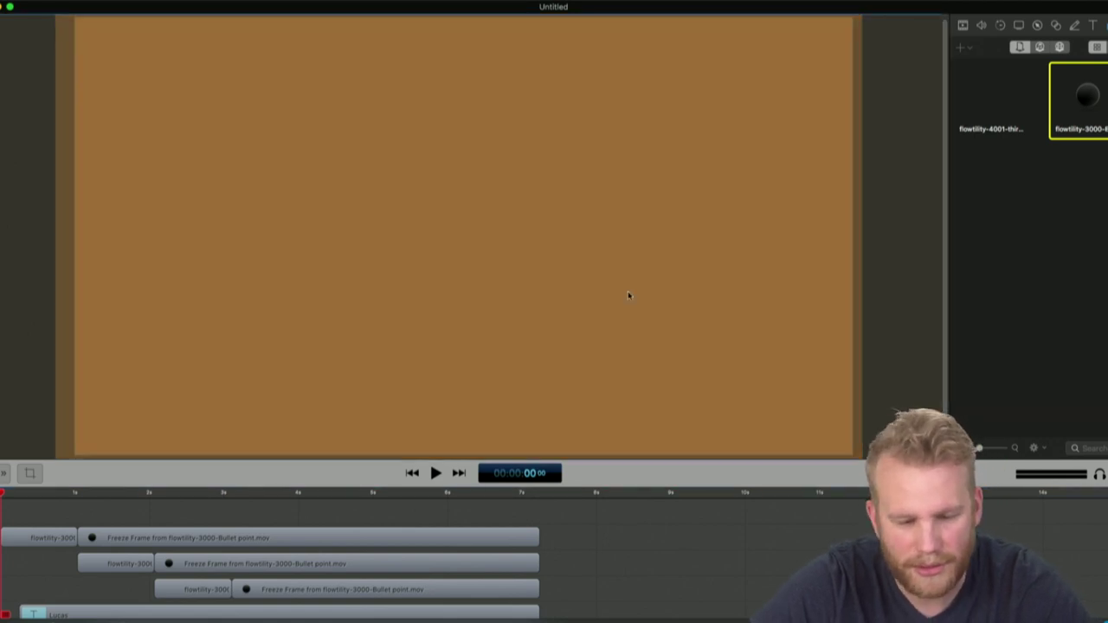
key(space)
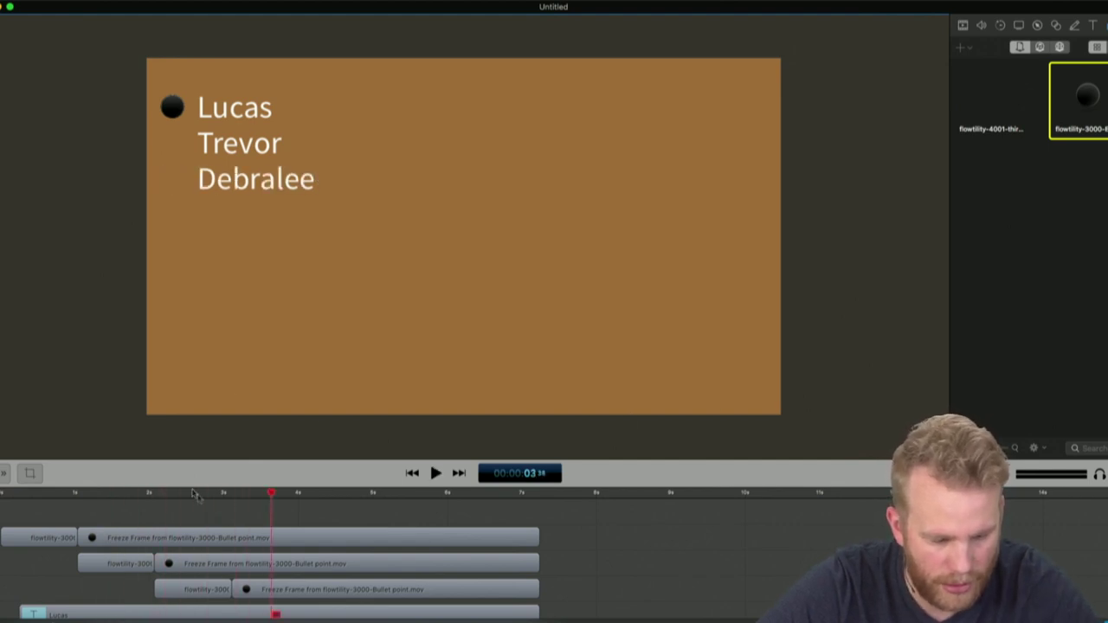
click(245, 568)
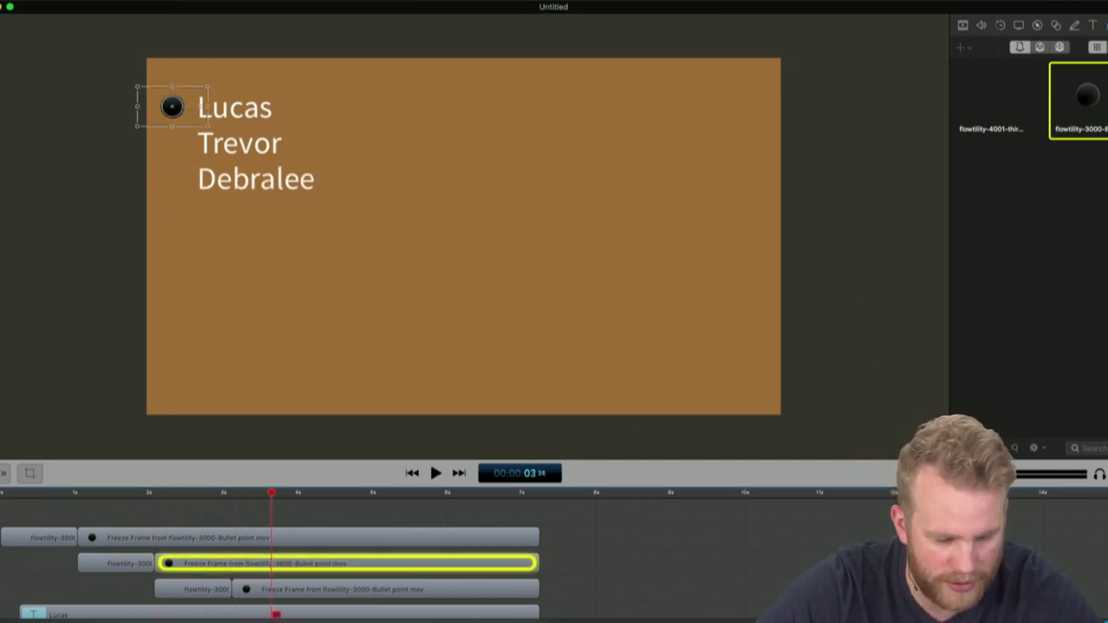
key(Delete)
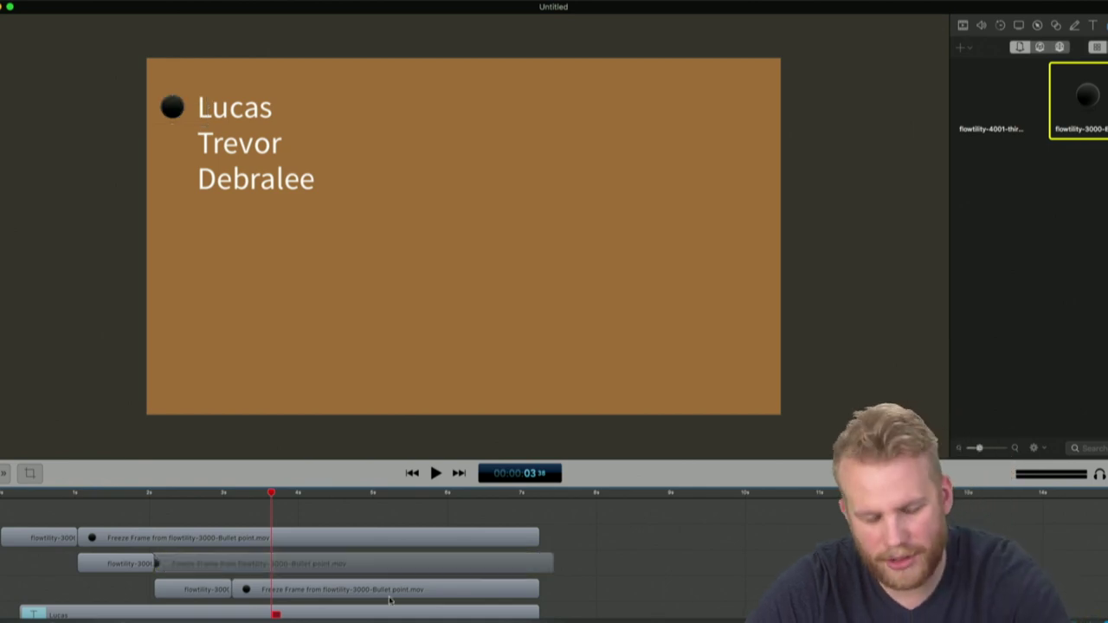
click(364, 590)
key(Delete)
Freeze the Trevor bullet at about 2s and Debralee at about 3s, extending both to the end
click(117, 563)
click(157, 493)
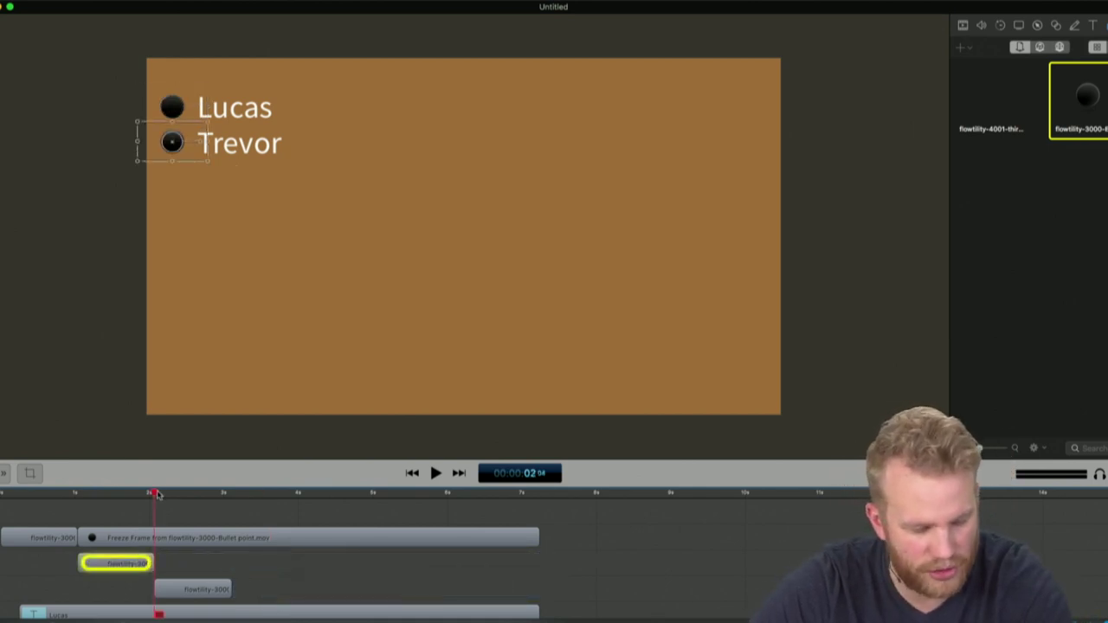
key(alt+f)
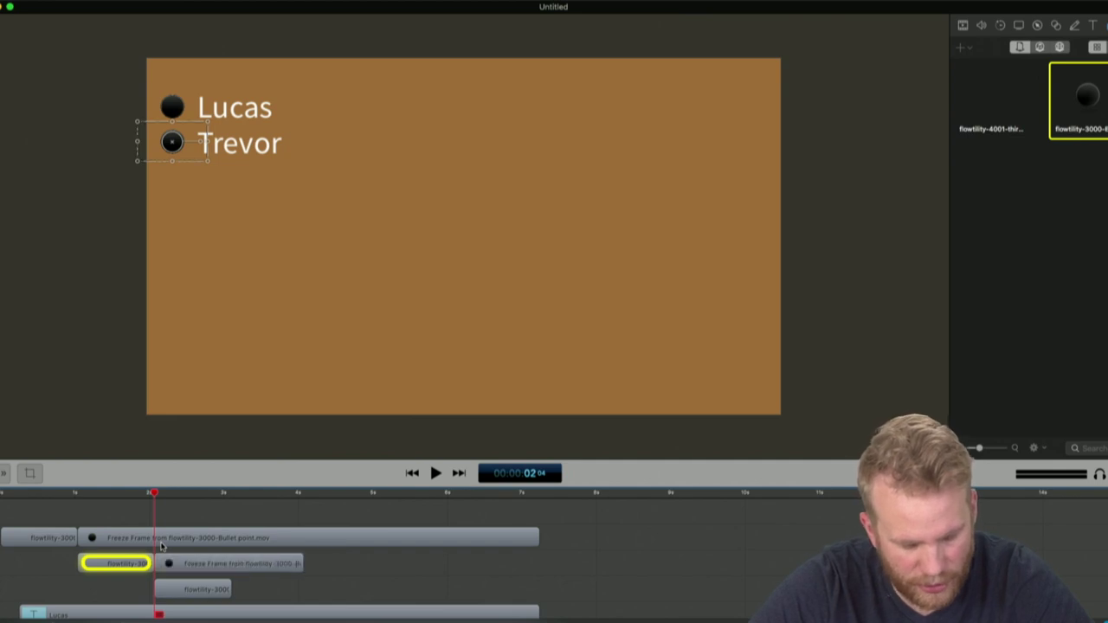
drag(300, 559, 537, 564)
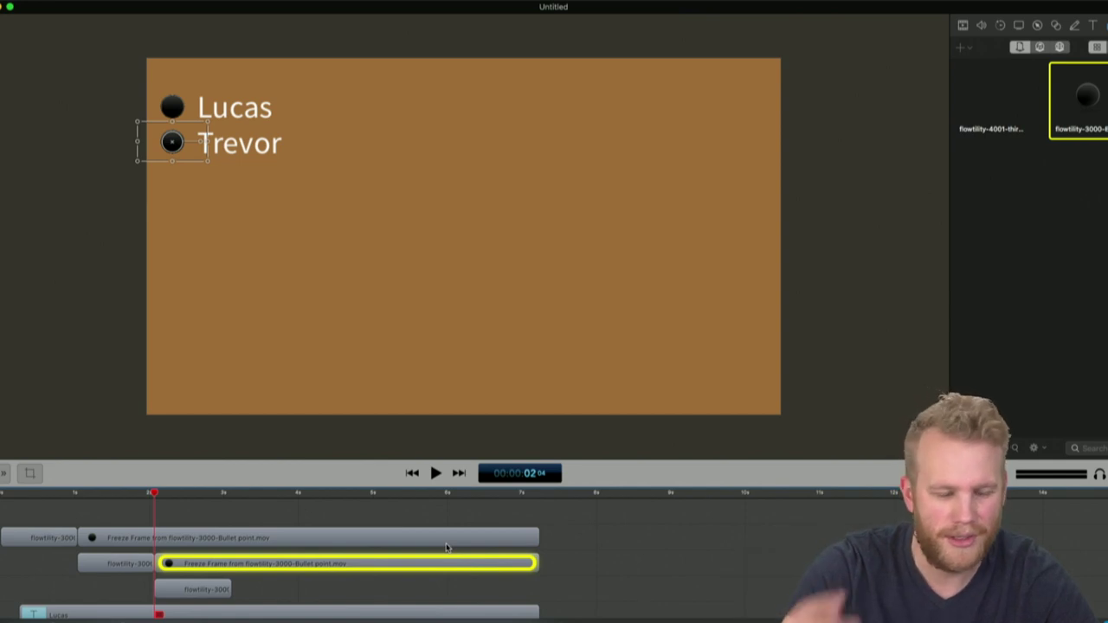
click(223, 590)
click(232, 493)
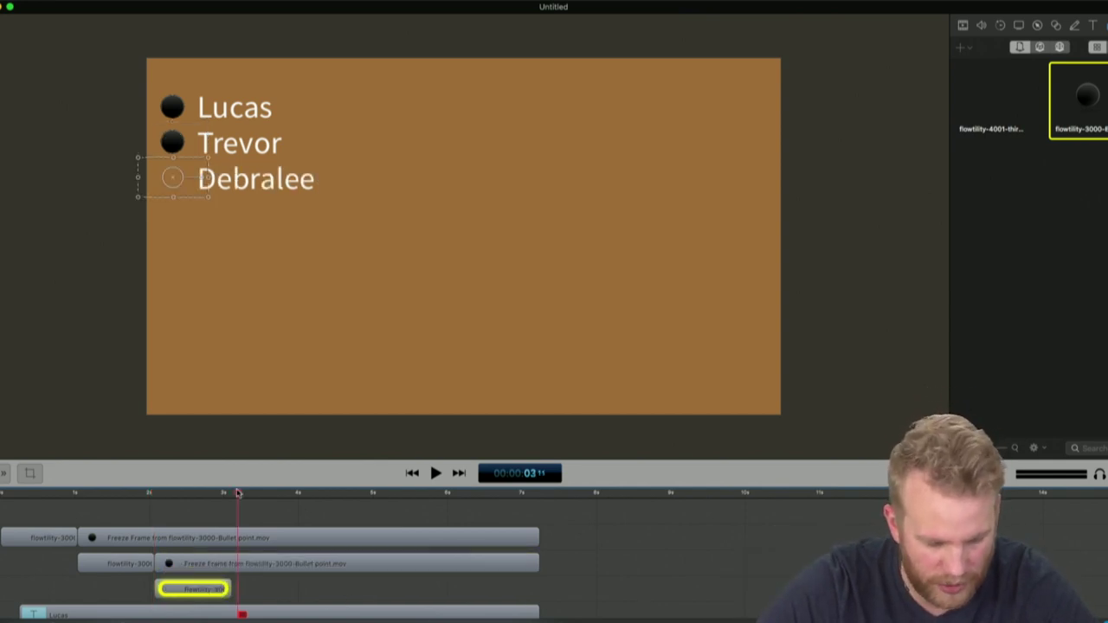
key(alt+f)
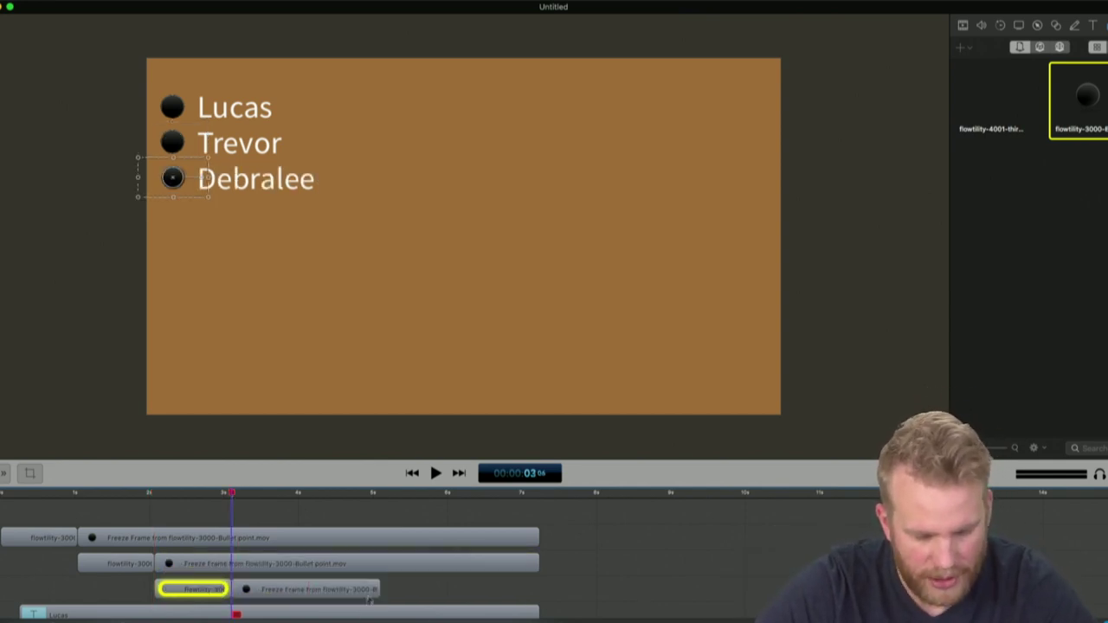
drag(377, 589, 537, 589)
Play the bullet animation from the start to check the timing
click(643, 583)
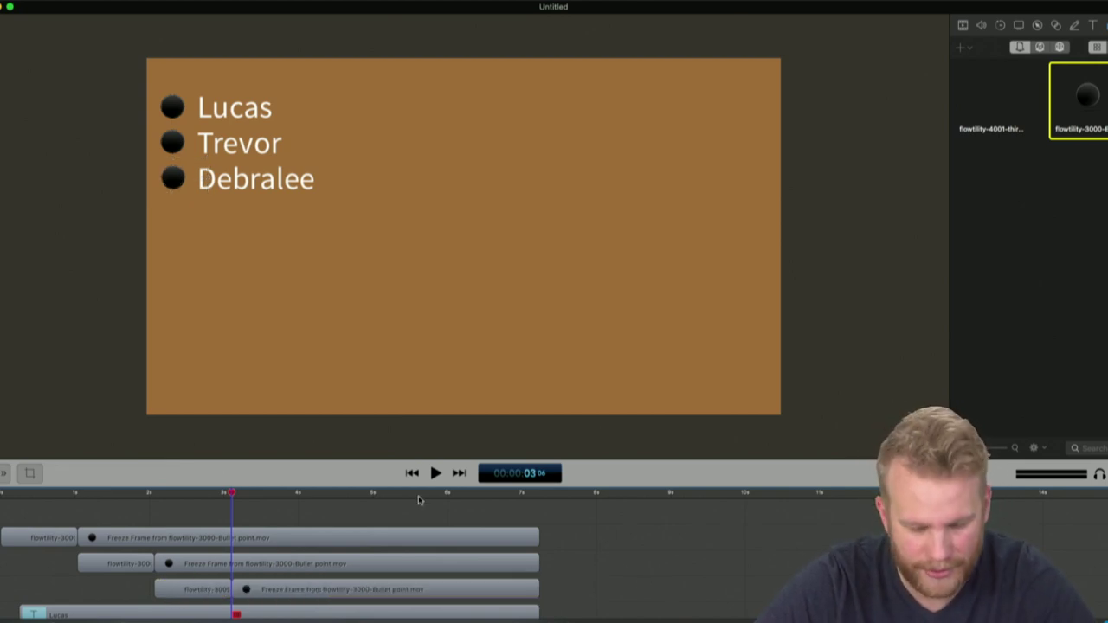
click(7, 492)
key(space)
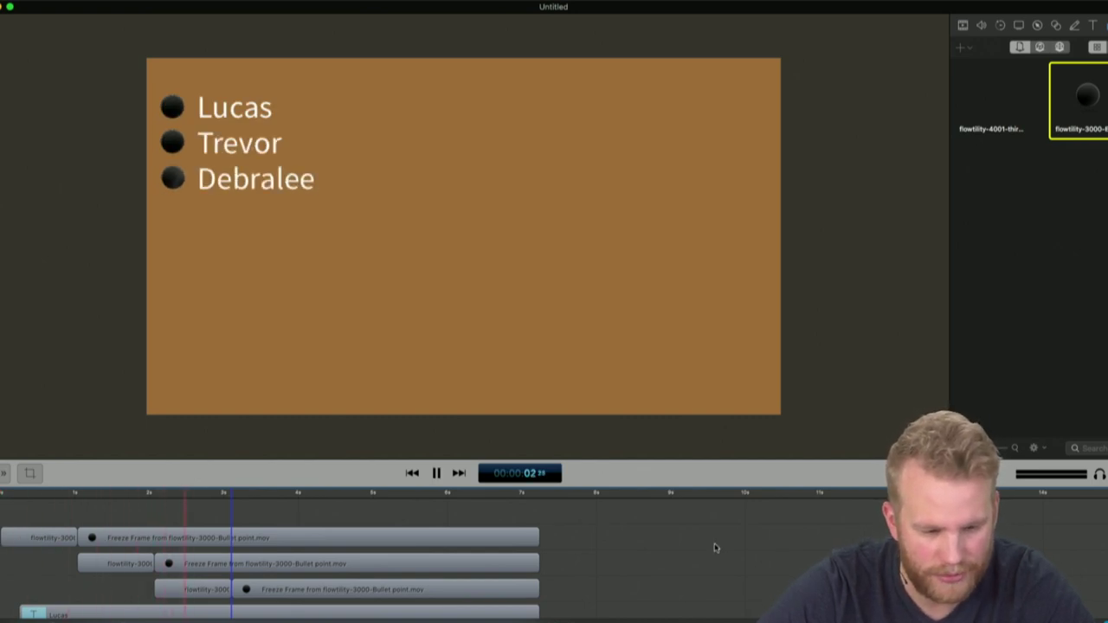
key(space)
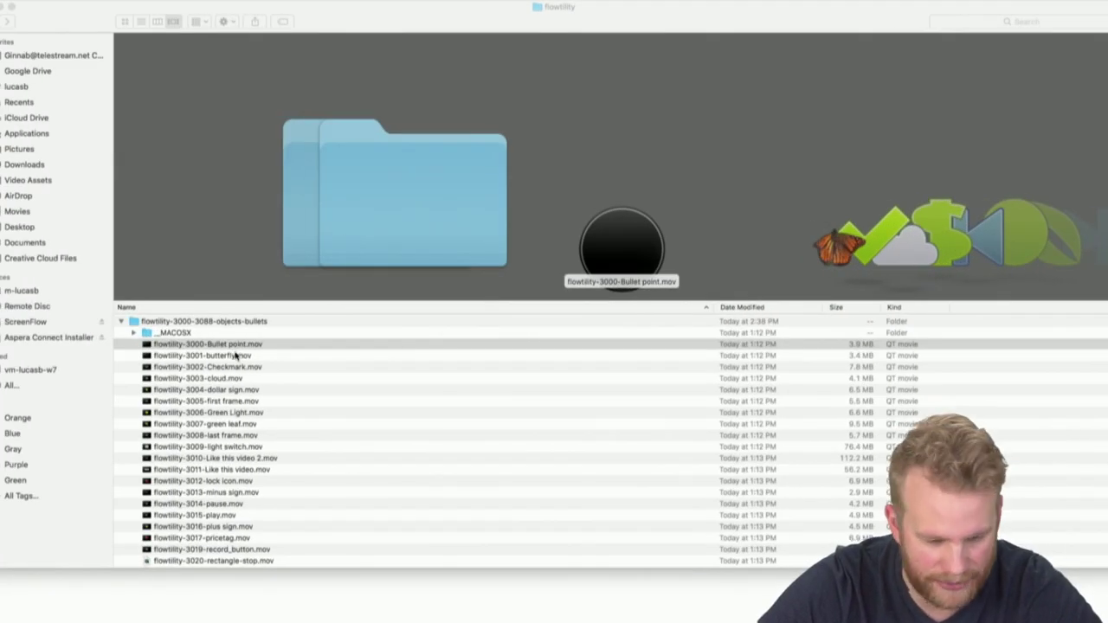
Preview the butterfly.mov animation in QuickTime, replaying it once
click(235, 355)
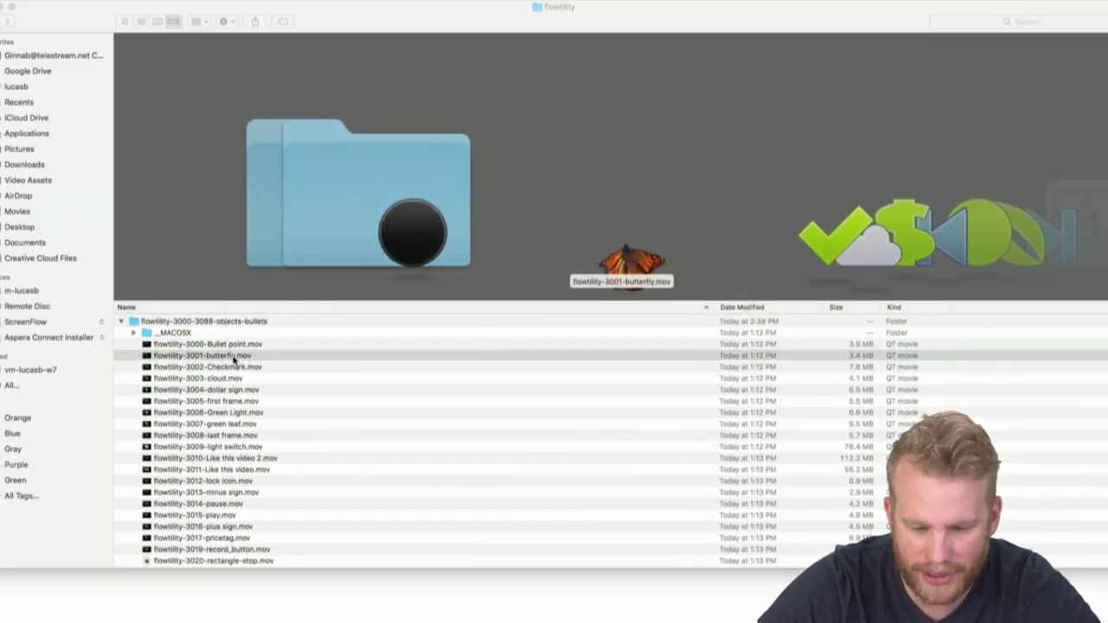
double_click(234, 360)
key(space)
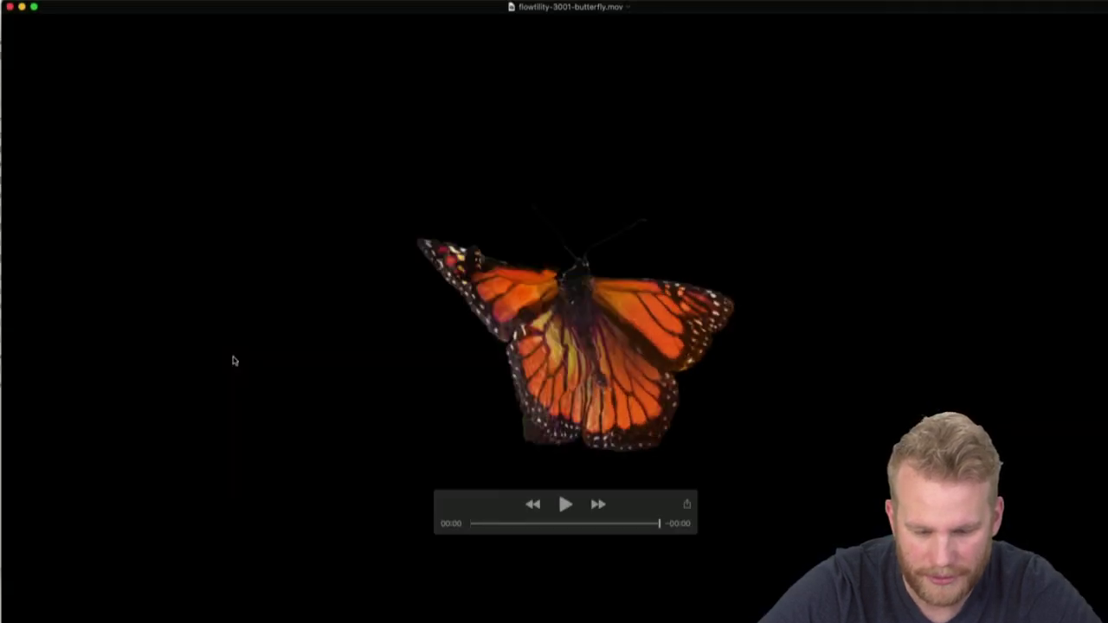
key(space)
key(space)
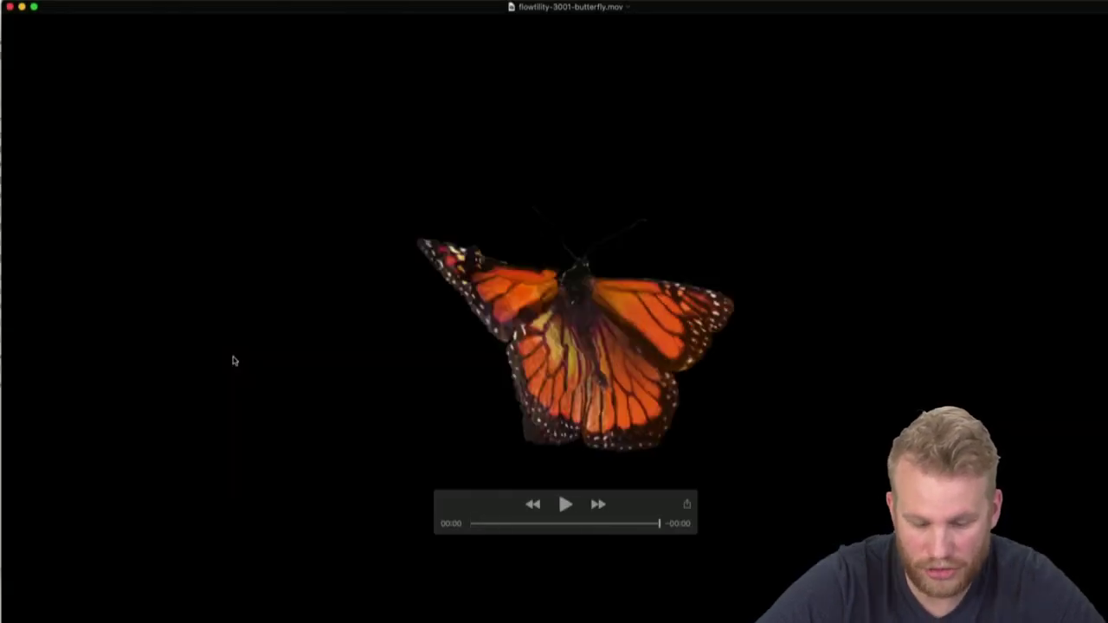
click(10, 6)
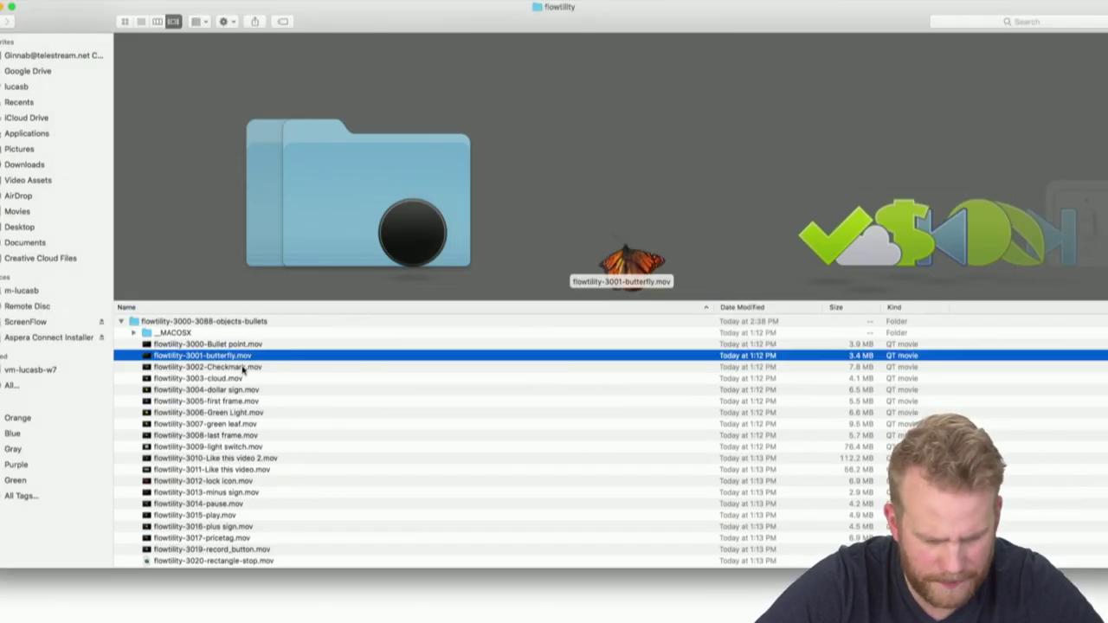
Preview the flowtility-3002-Checkmark.mov animation, replaying it once
click(243, 369)
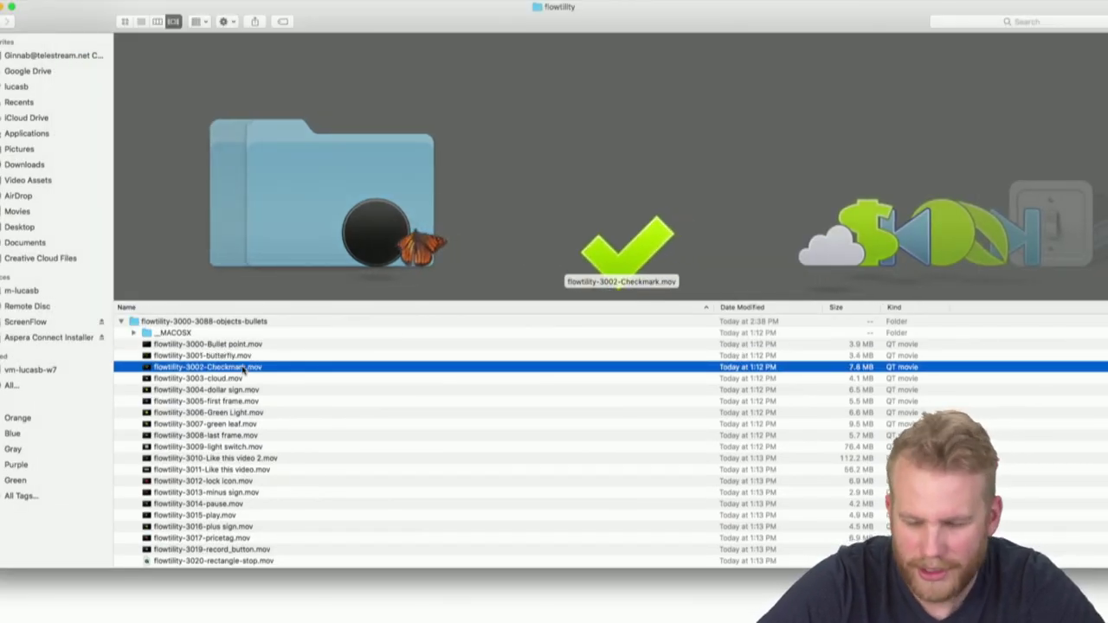
click(250, 345)
click(248, 356)
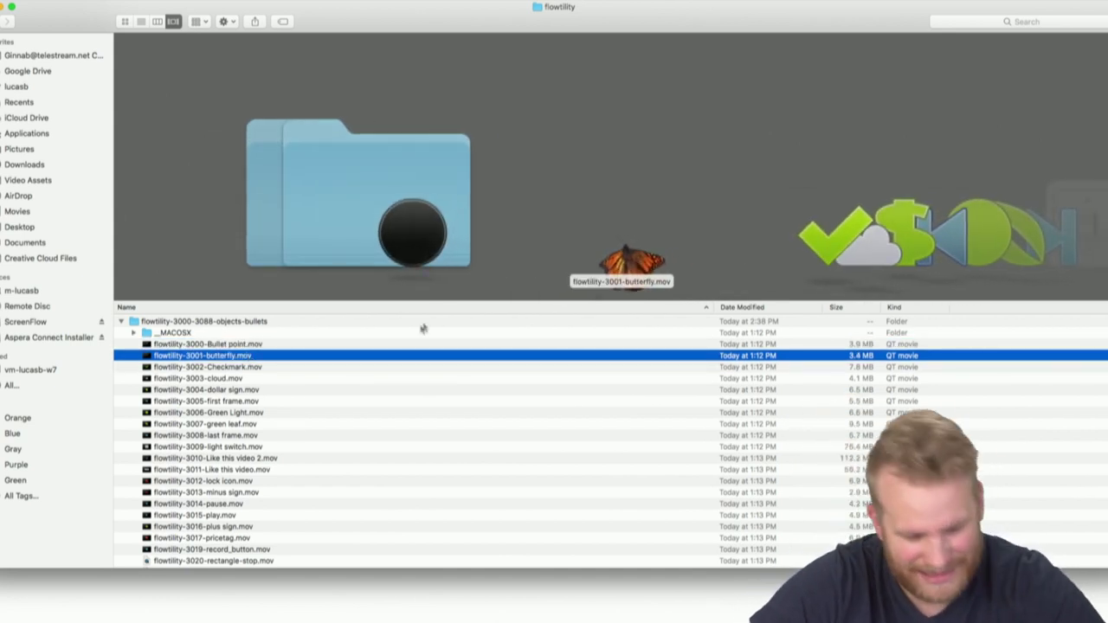
double_click(277, 367)
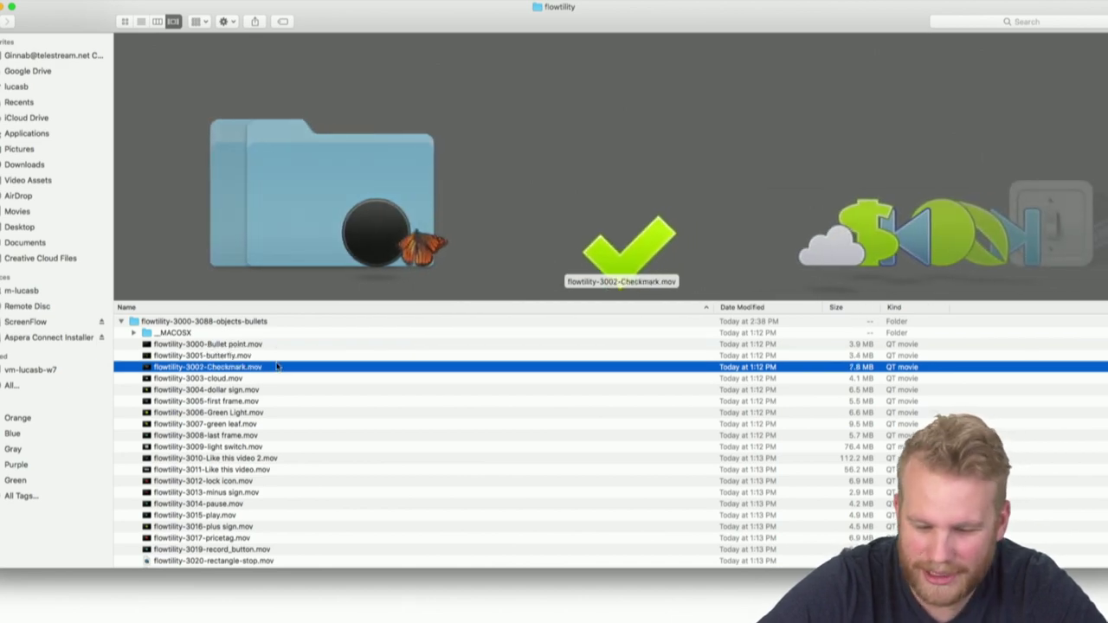
key(space)
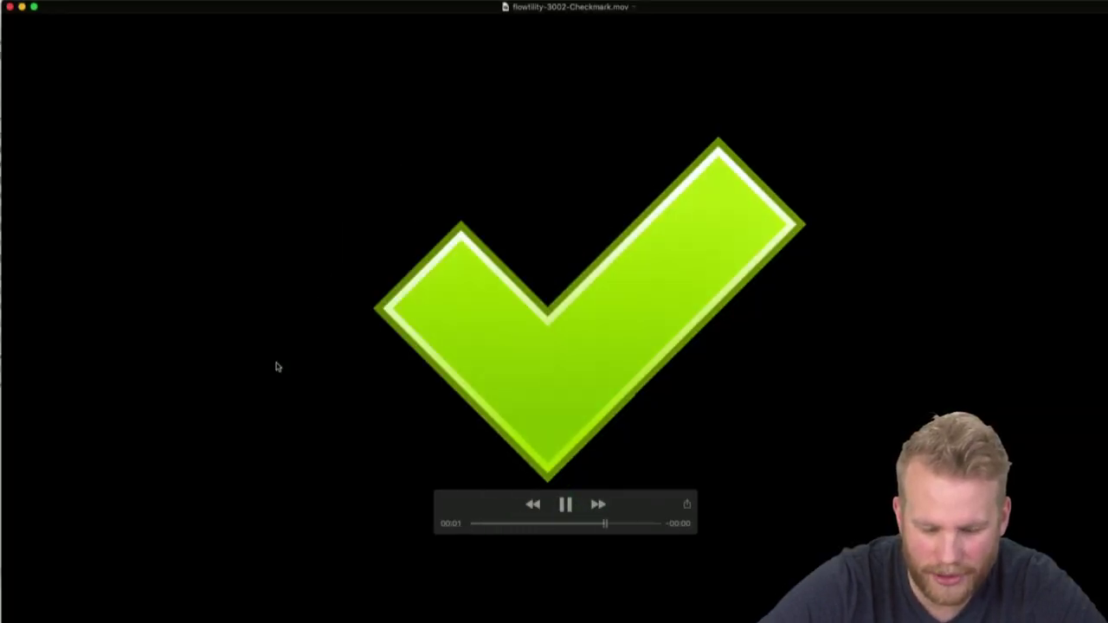
key(space)
key(space)
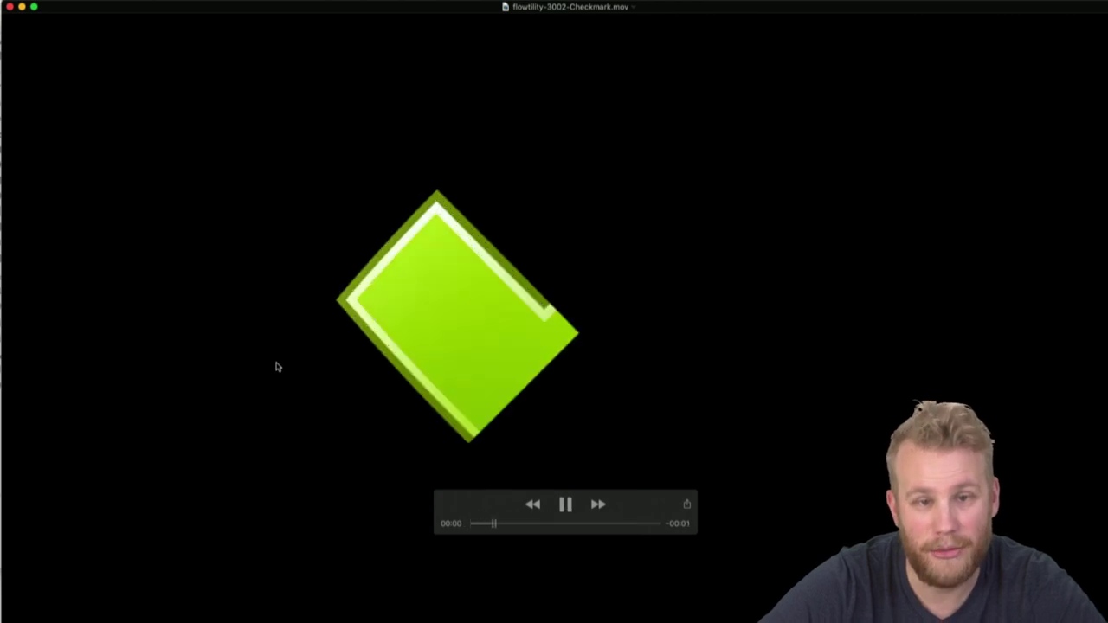
click(10, 8)
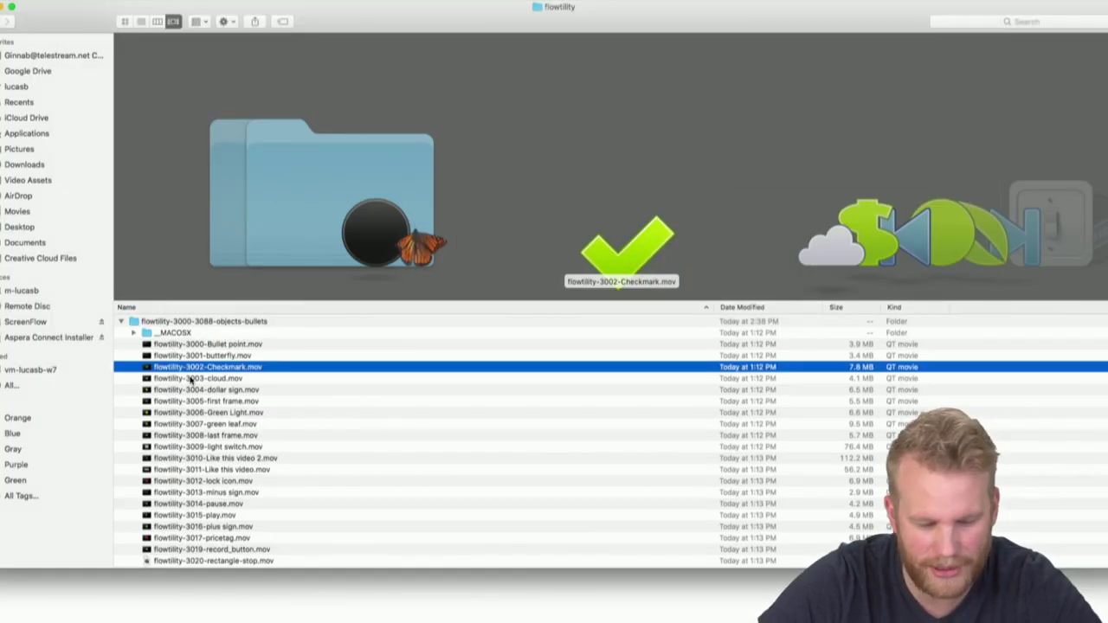
click(192, 378)
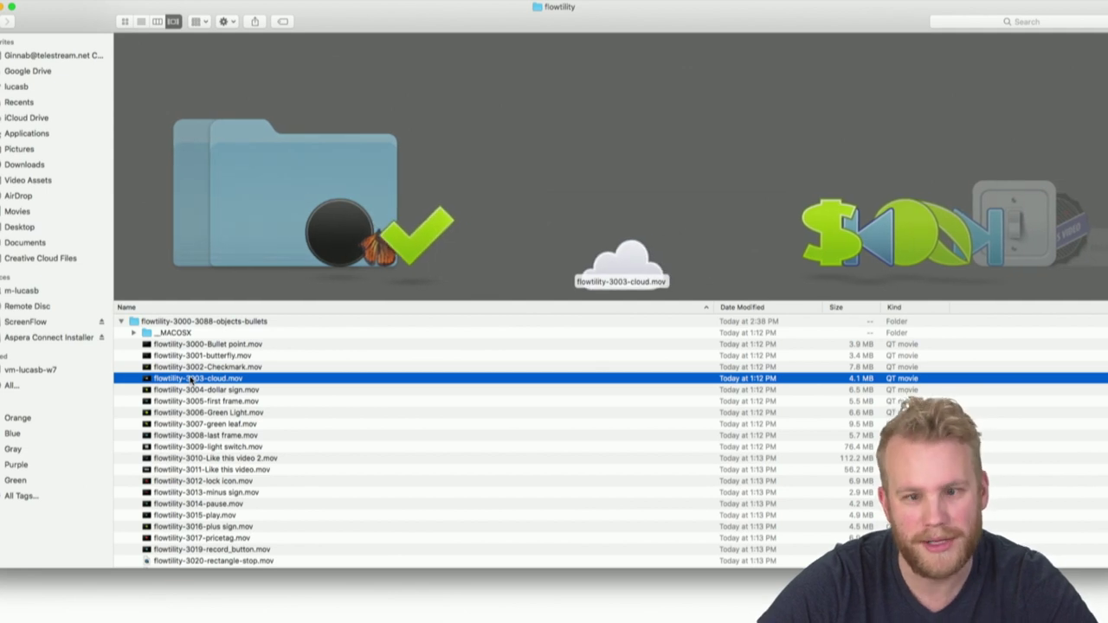
double_click(191, 378)
key(space)
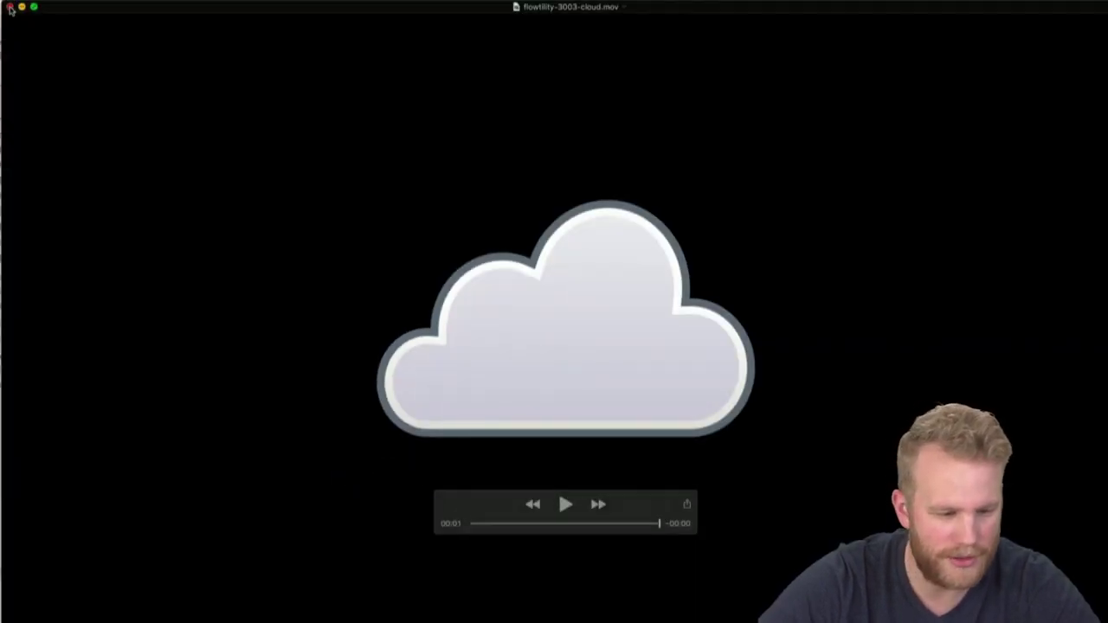
key(super+w)
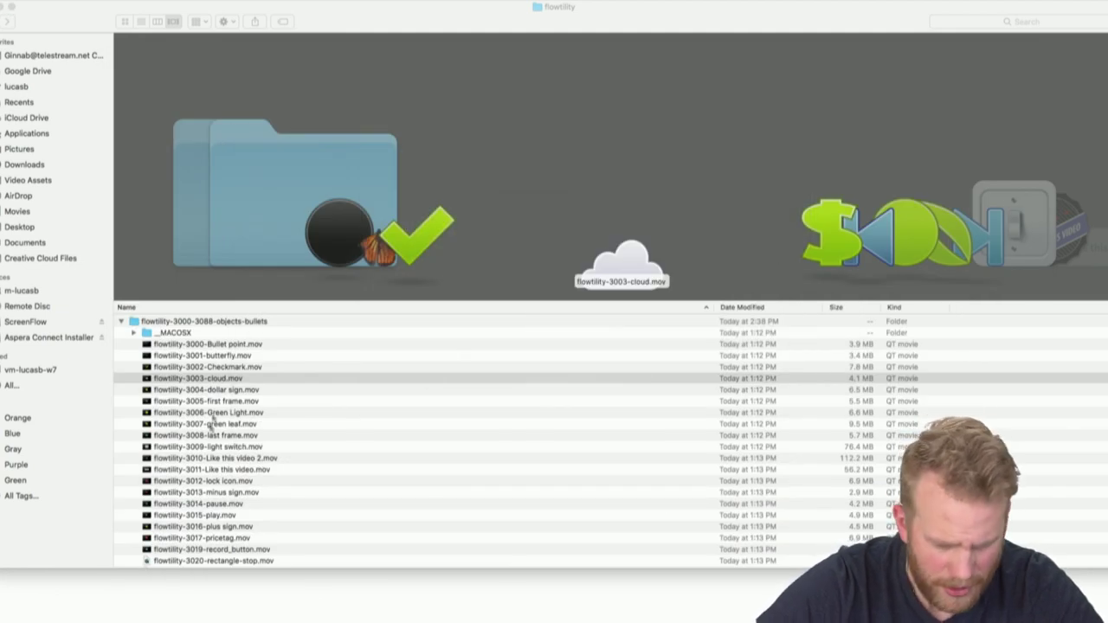
key(Down)
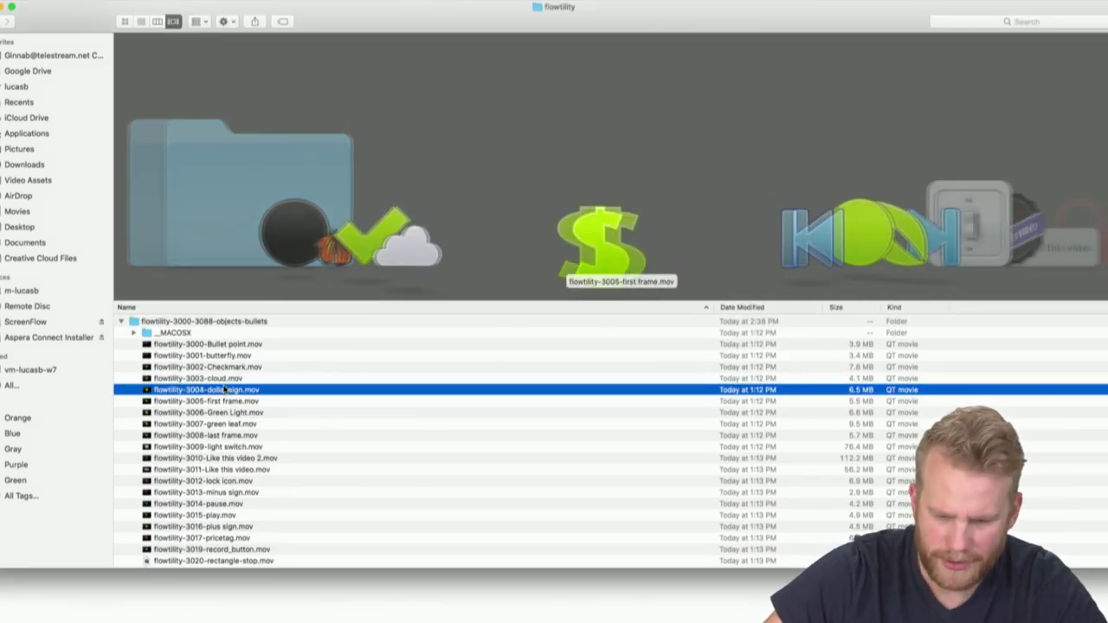
key(Down)
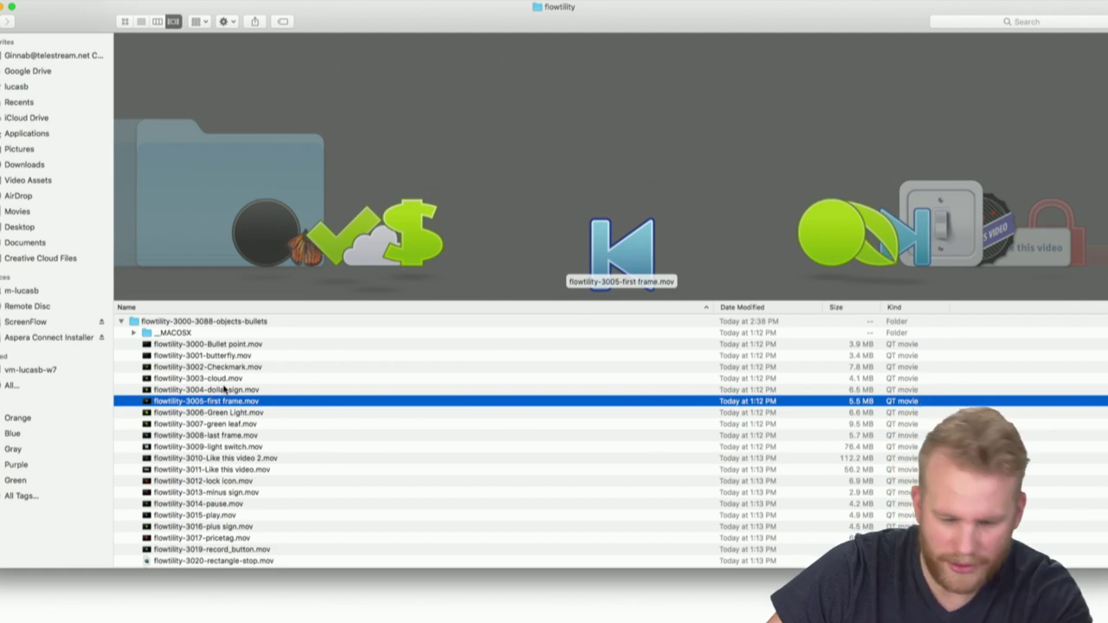
key(Down)
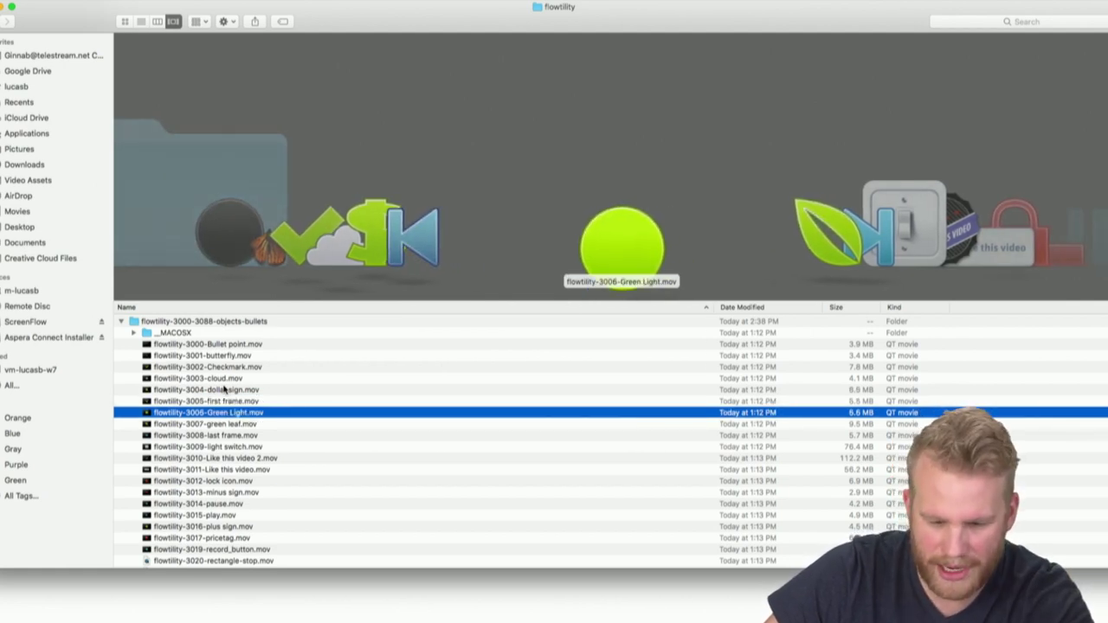
key(super+o)
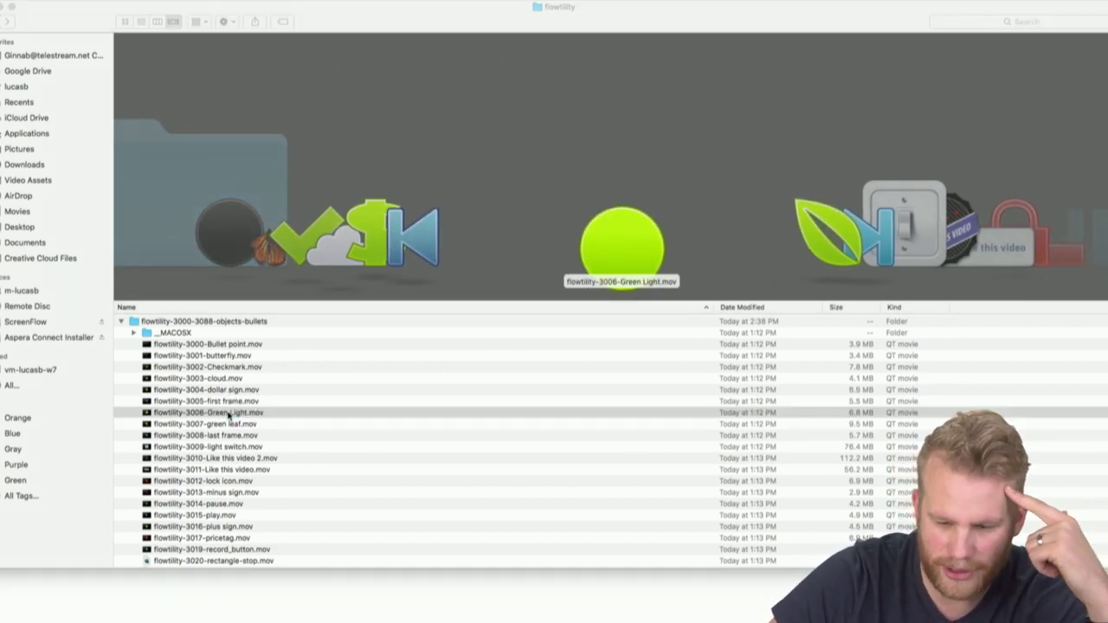
click(11, 7)
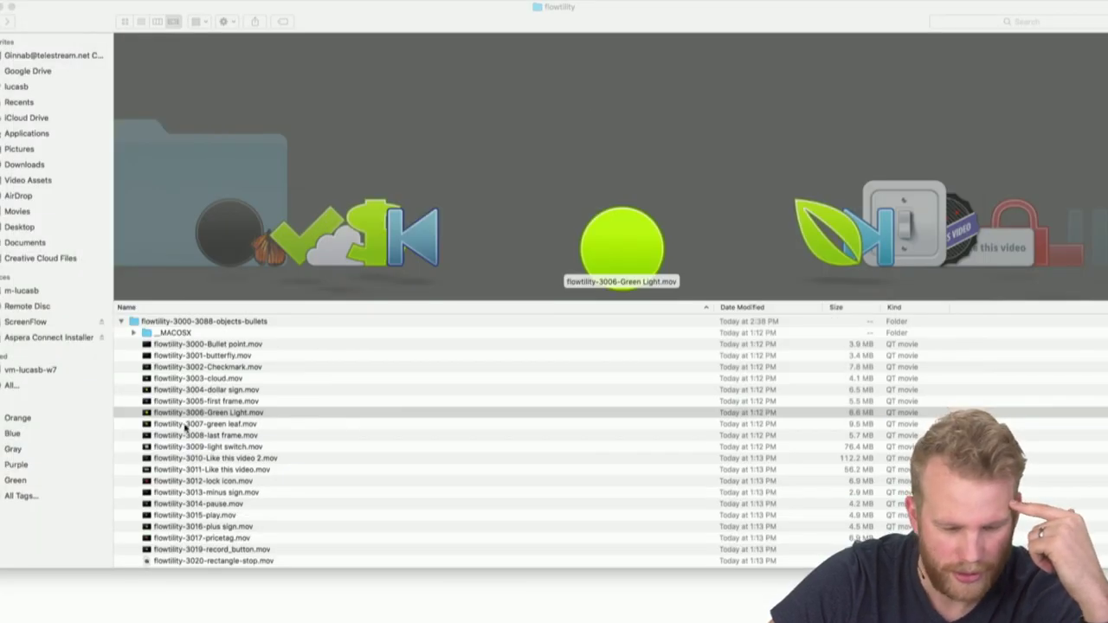
key(Down)
key(Down)
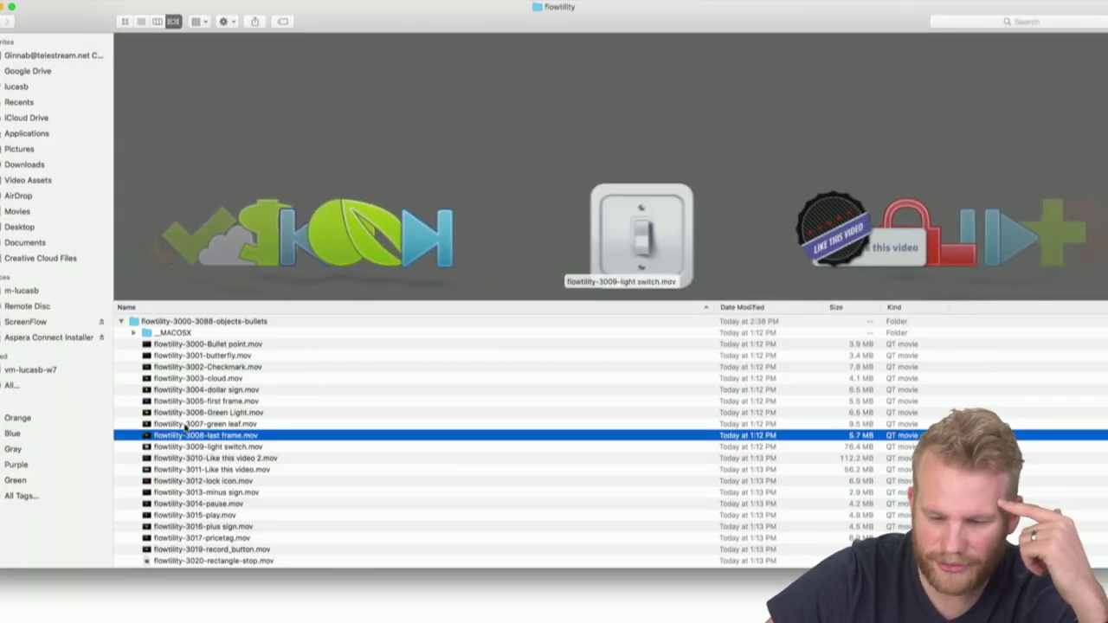
key(Down)
key(super+o)
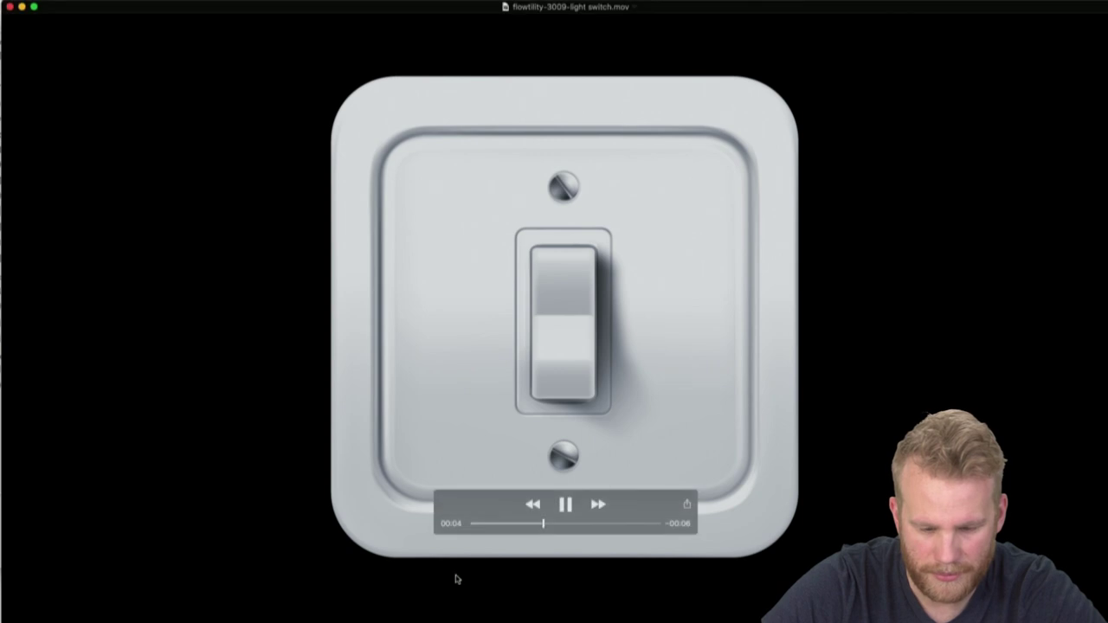
click(475, 525)
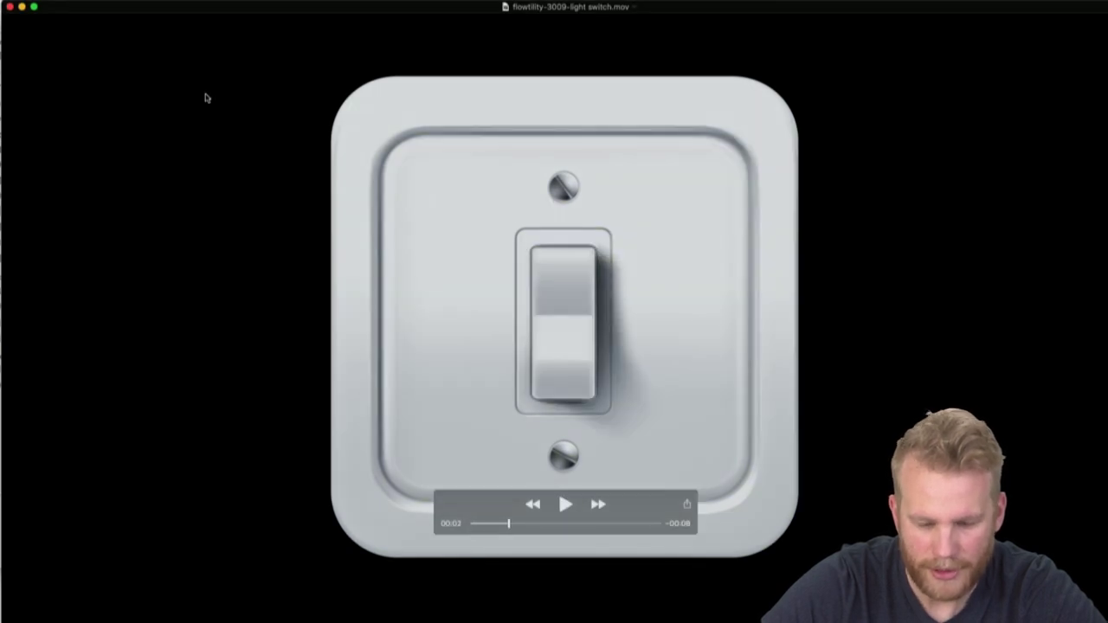
key(space)
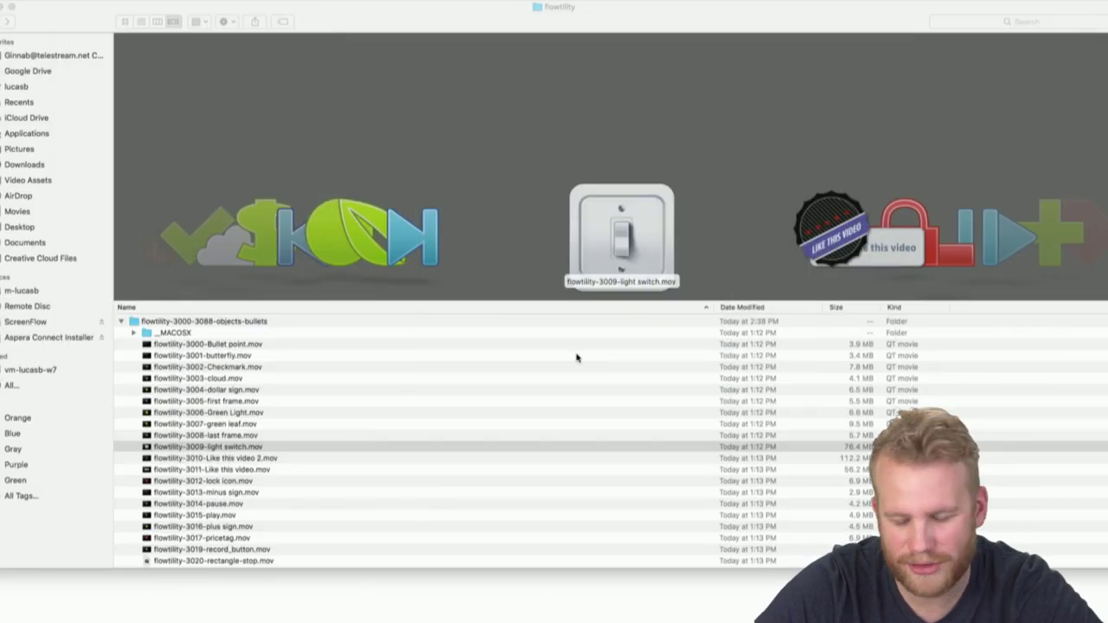
click(293, 459)
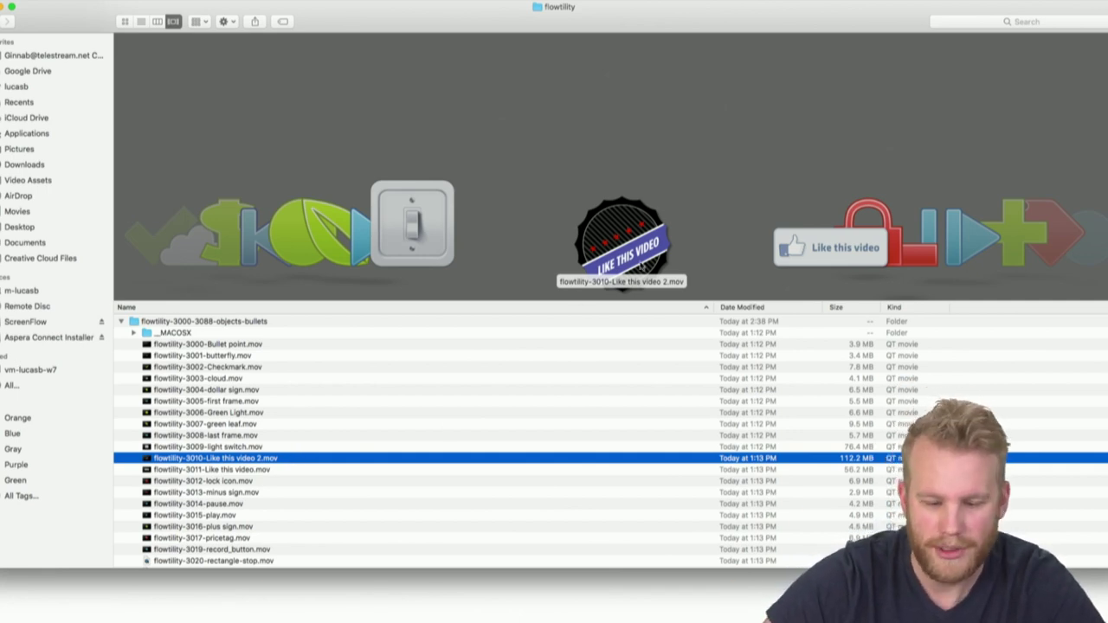
double_click(642, 264)
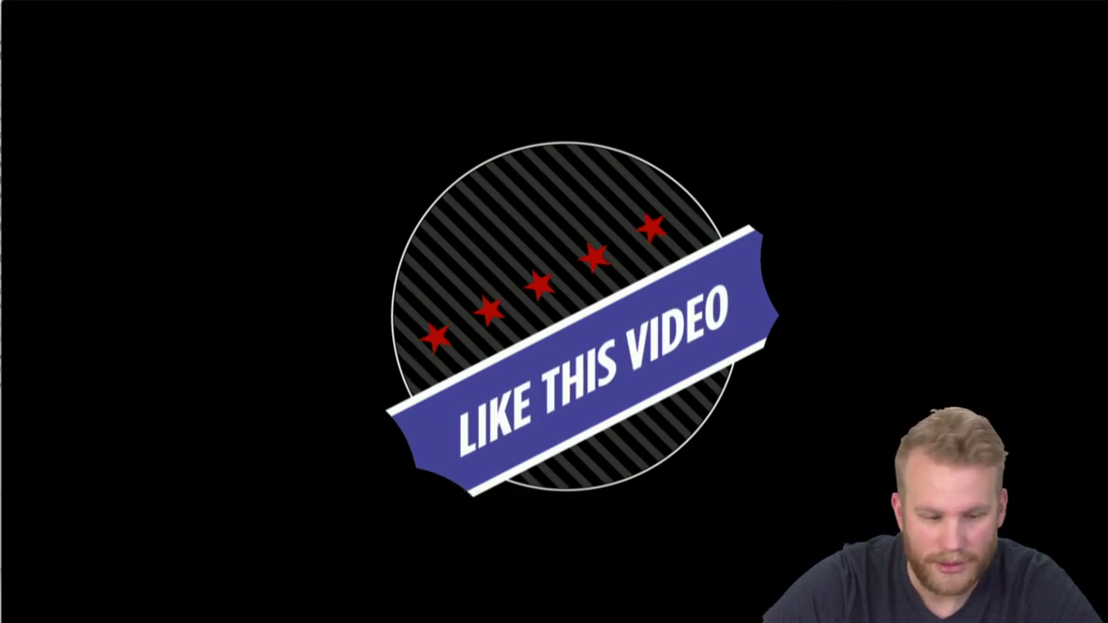
click(12, 9)
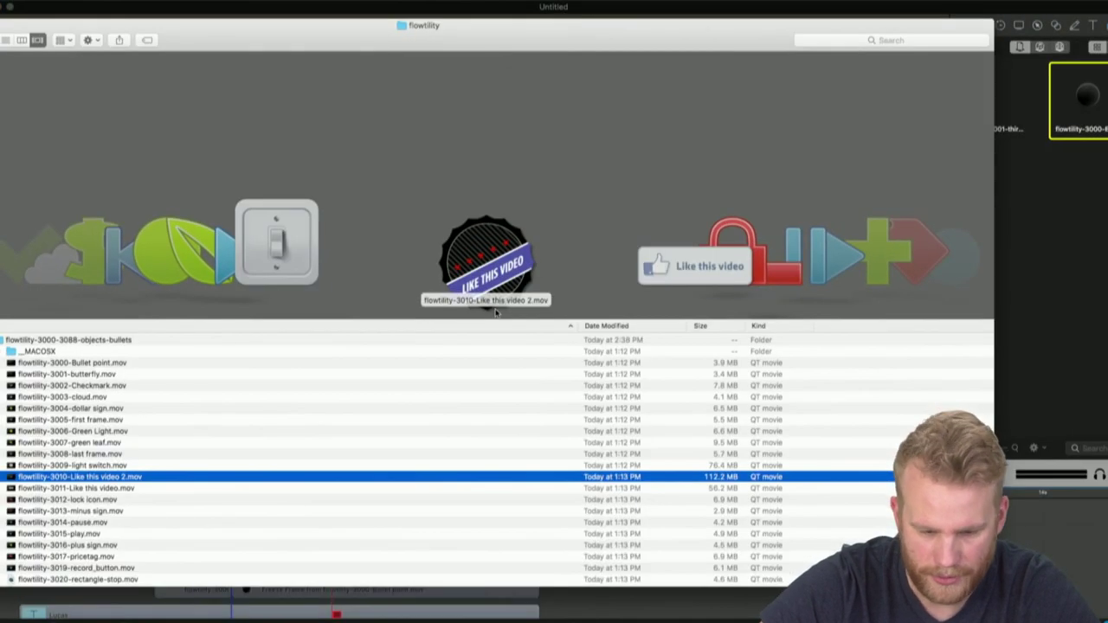
Import the Like this video 2 clip and place it on a new track above the bulleted names
drag(753, 200, 1022, 217)
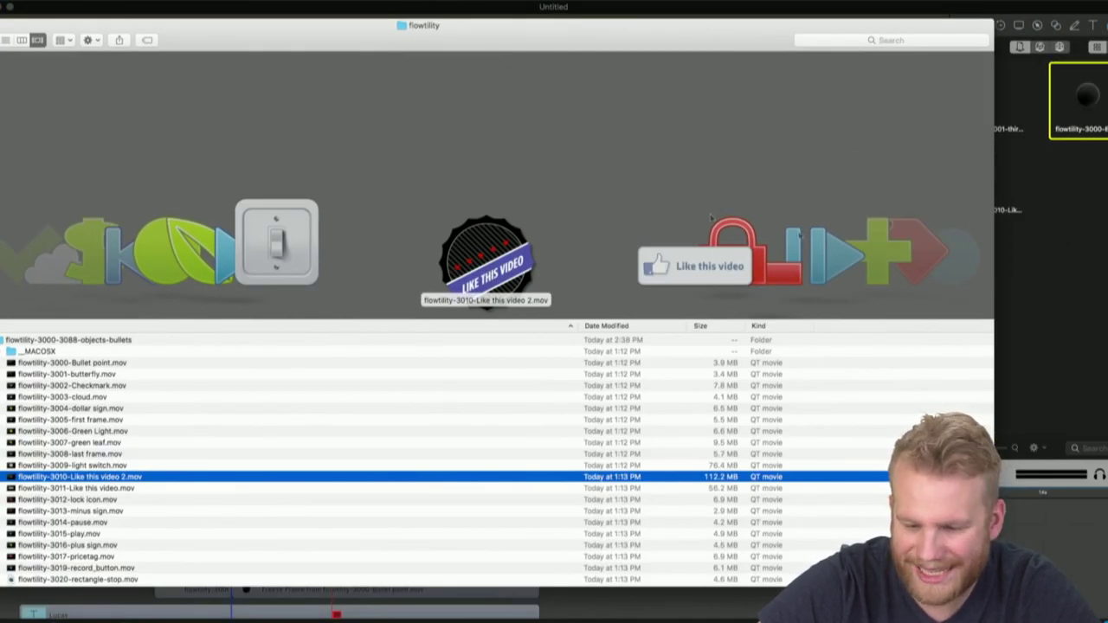
click(991, 184)
drag(989, 183, 471, 240)
Trial-shrink the badge into the bottom-right corner, move its start earlier, and play from the start
click(644, 492)
click(310, 160)
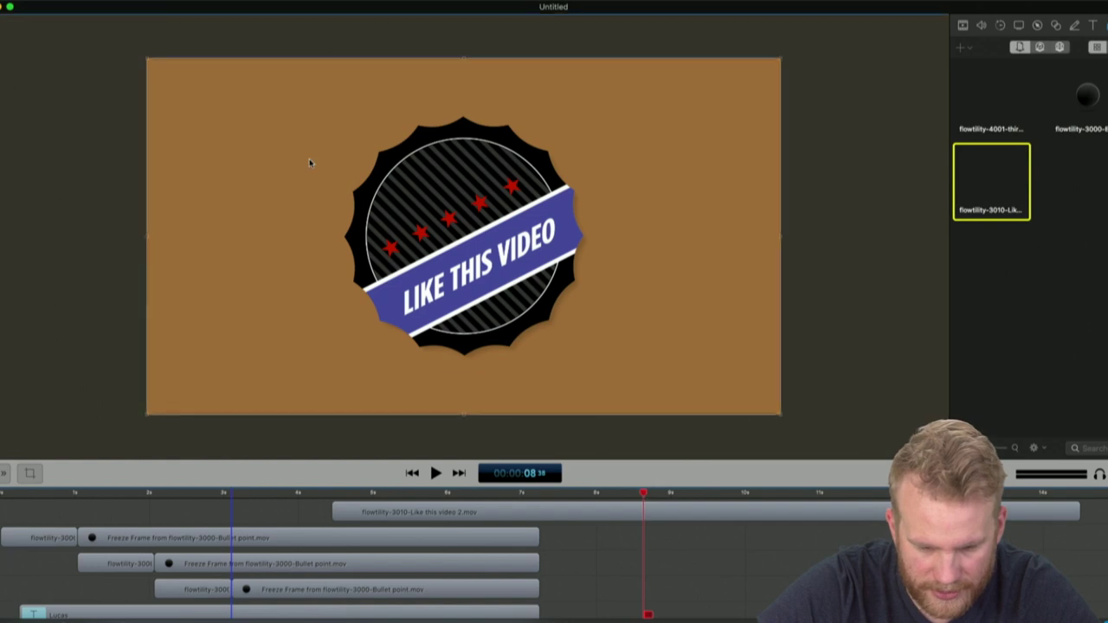
drag(148, 58, 727, 300)
click(936, 391)
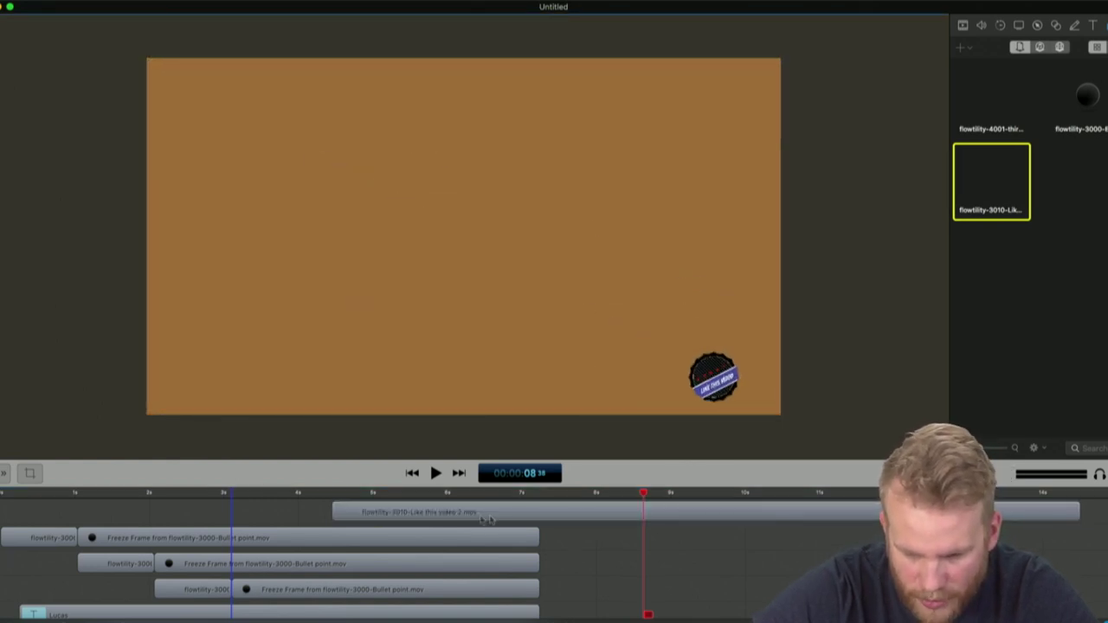
drag(383, 512, 157, 511)
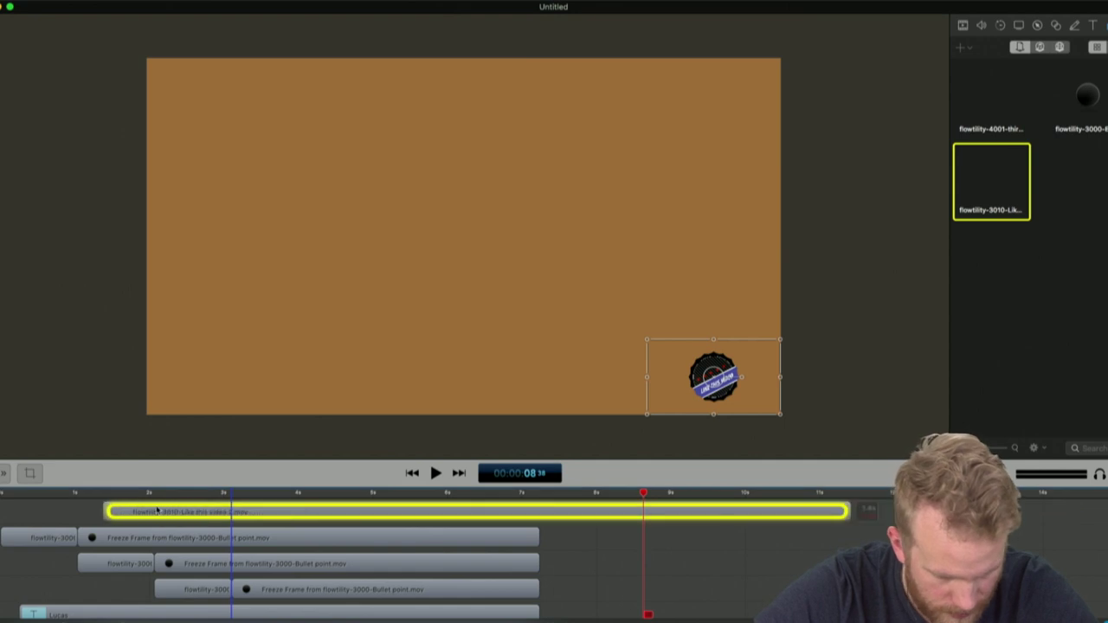
click(28, 504)
click(11, 499)
key(space)
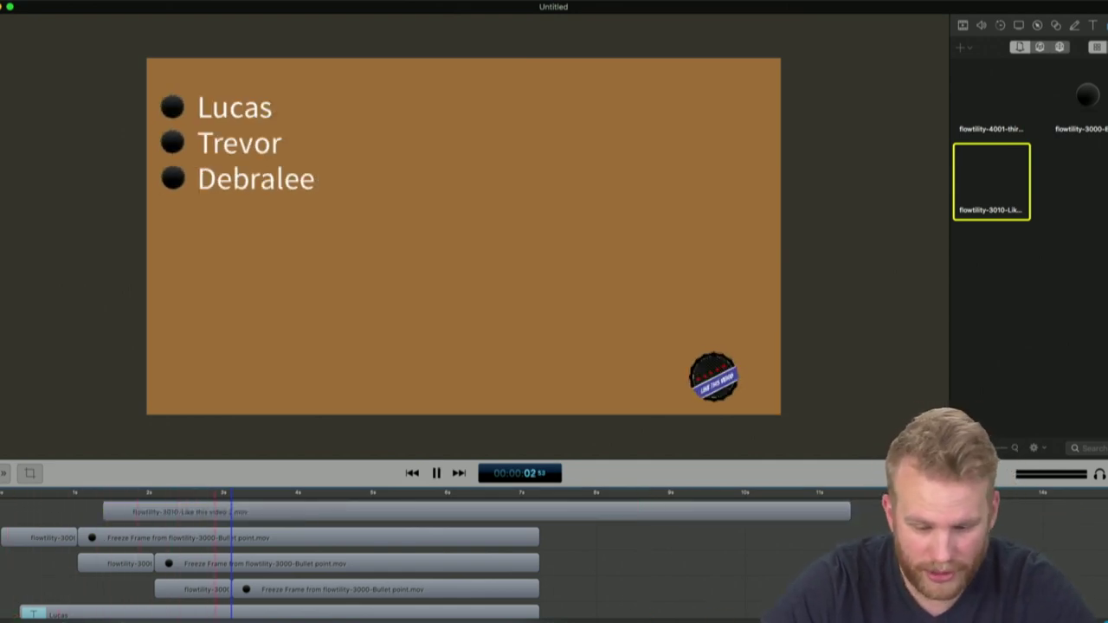
Shift the badge's start later, restore it to full canvas size, and show its Video properties
drag(781, 517, 960, 512)
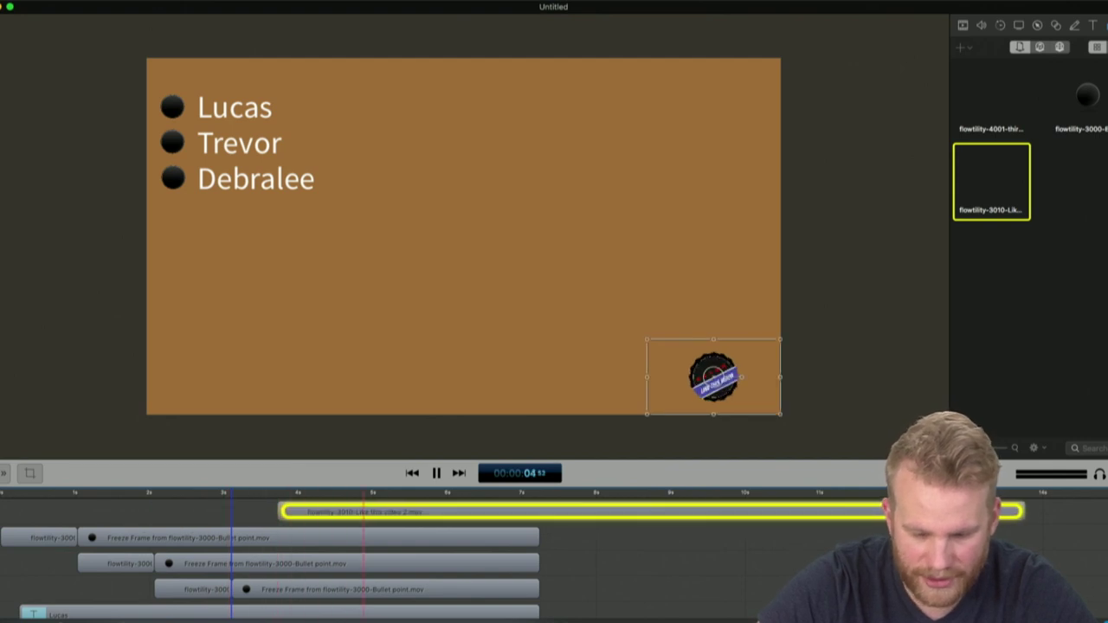
key(space)
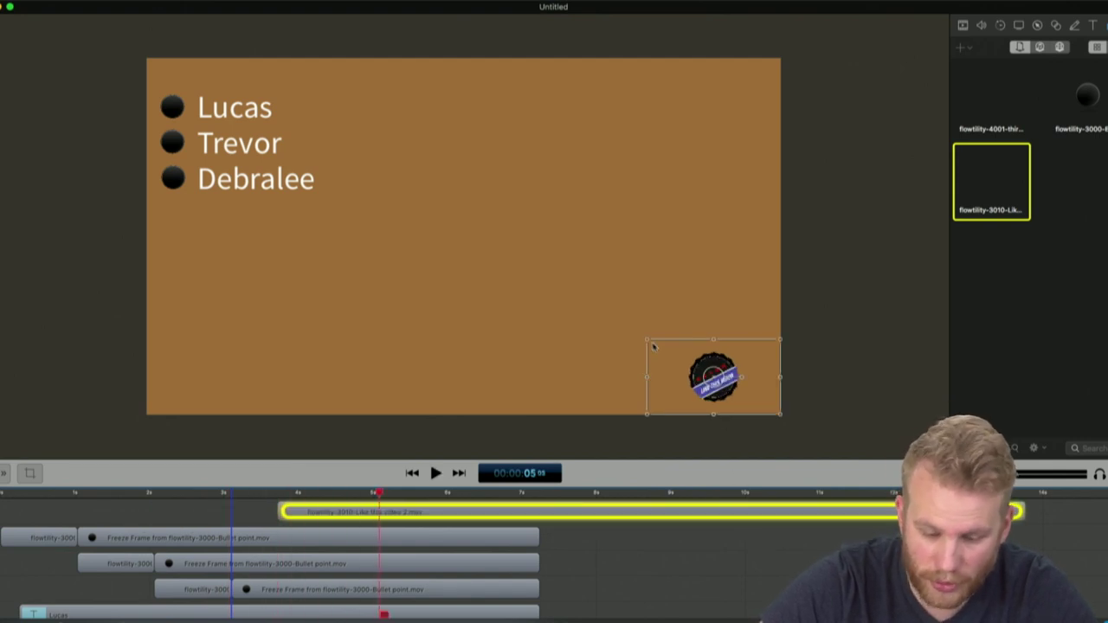
drag(647, 342, 148, 61)
click(883, 327)
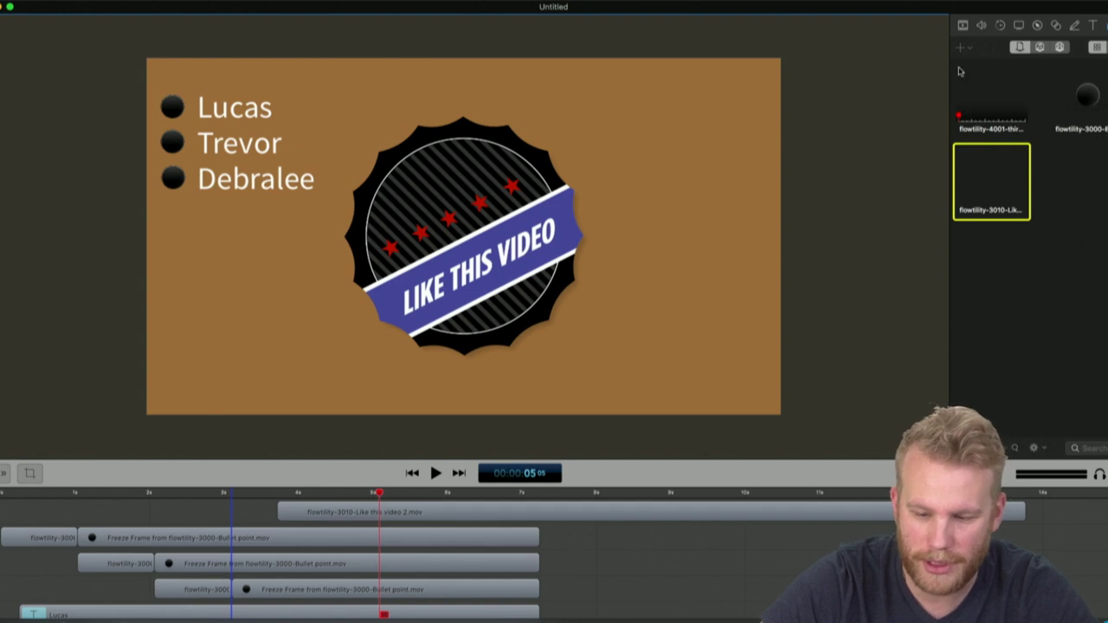
click(570, 512)
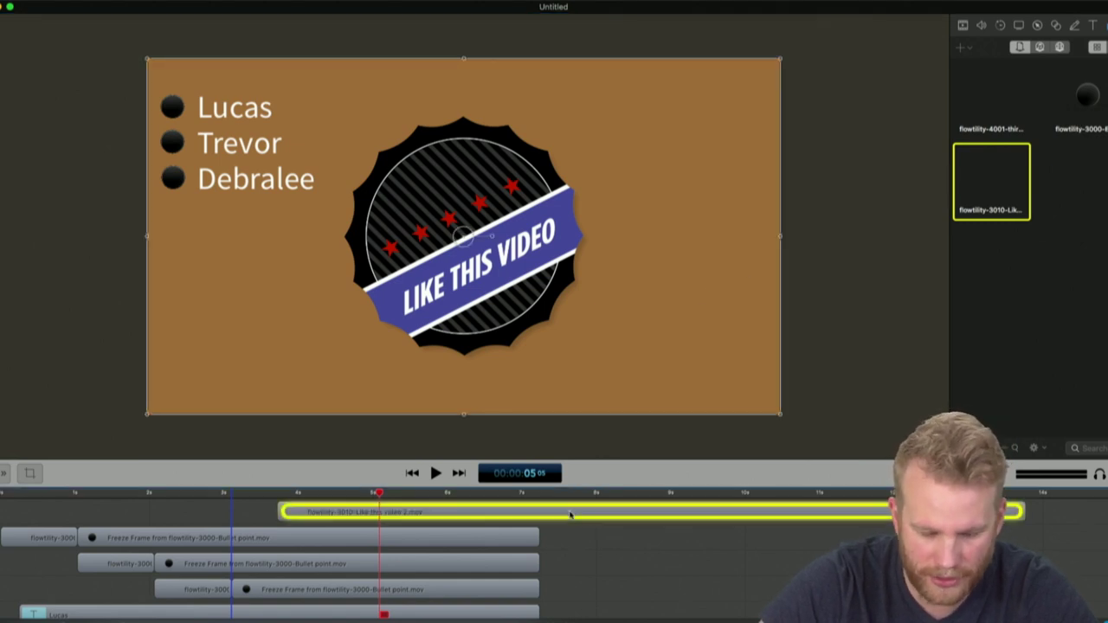
click(963, 26)
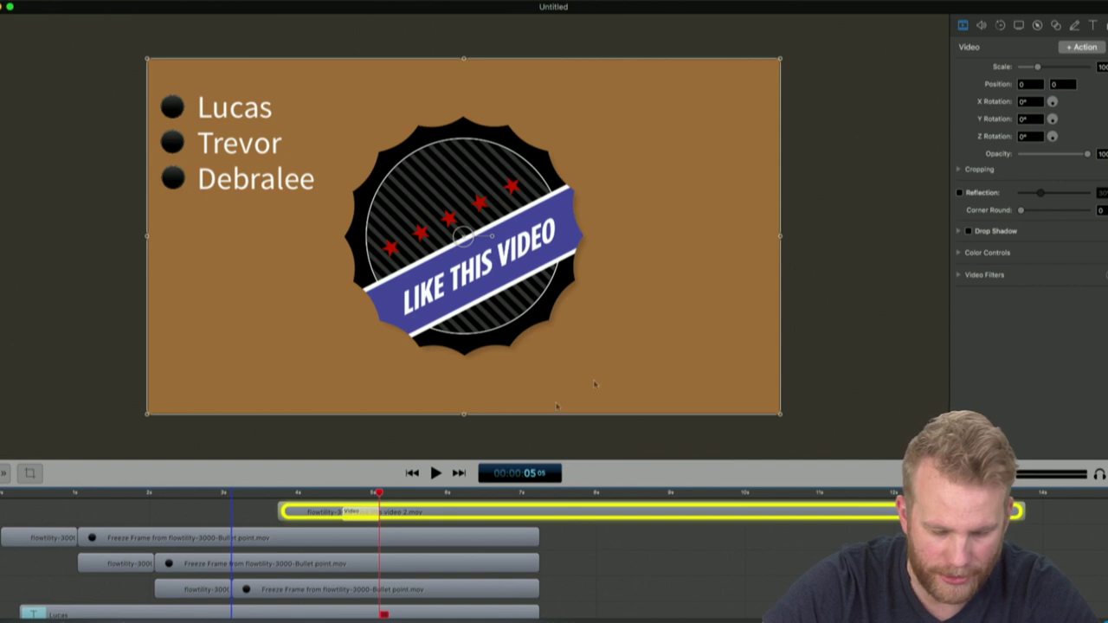
Shrink the badge into the bottom-right corner near the clip start, checking its size around 6 seconds
click(346, 494)
drag(147, 60, 711, 376)
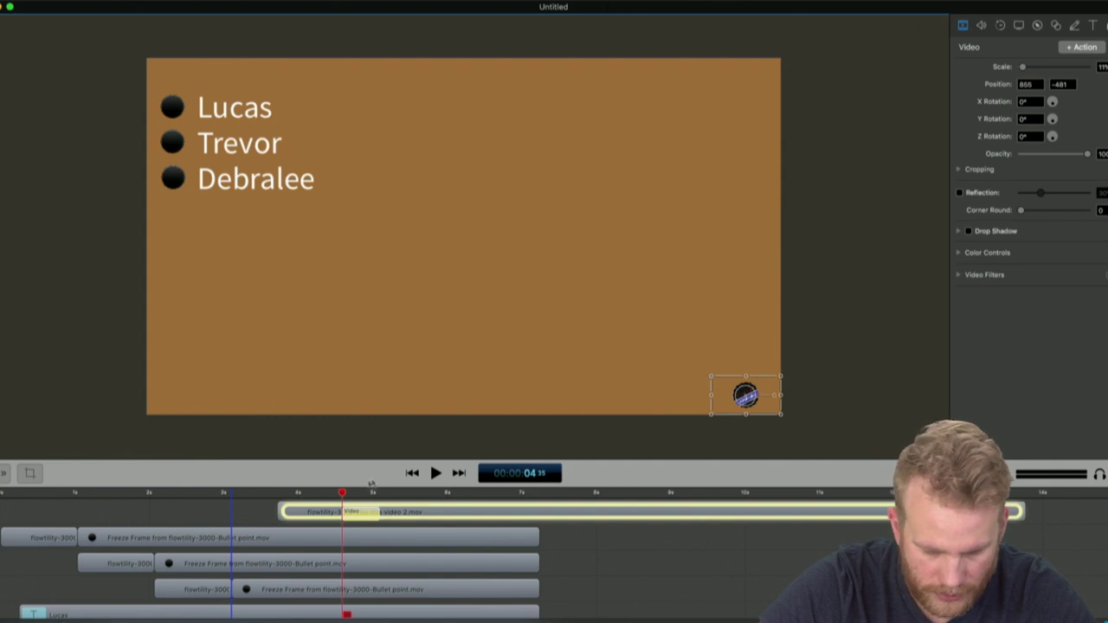
click(378, 493)
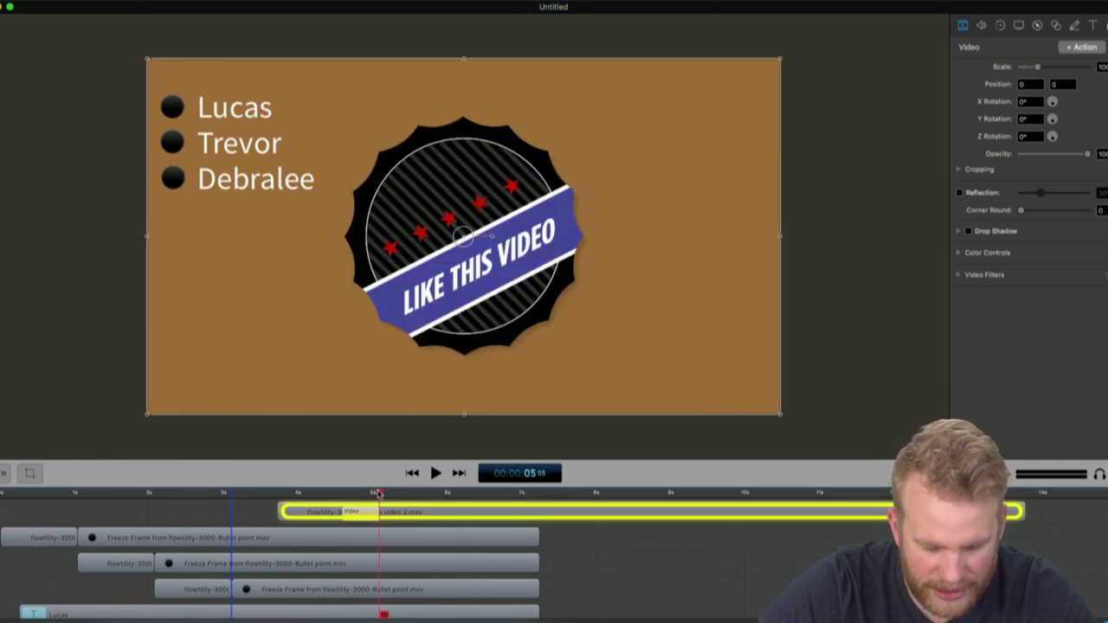
click(452, 493)
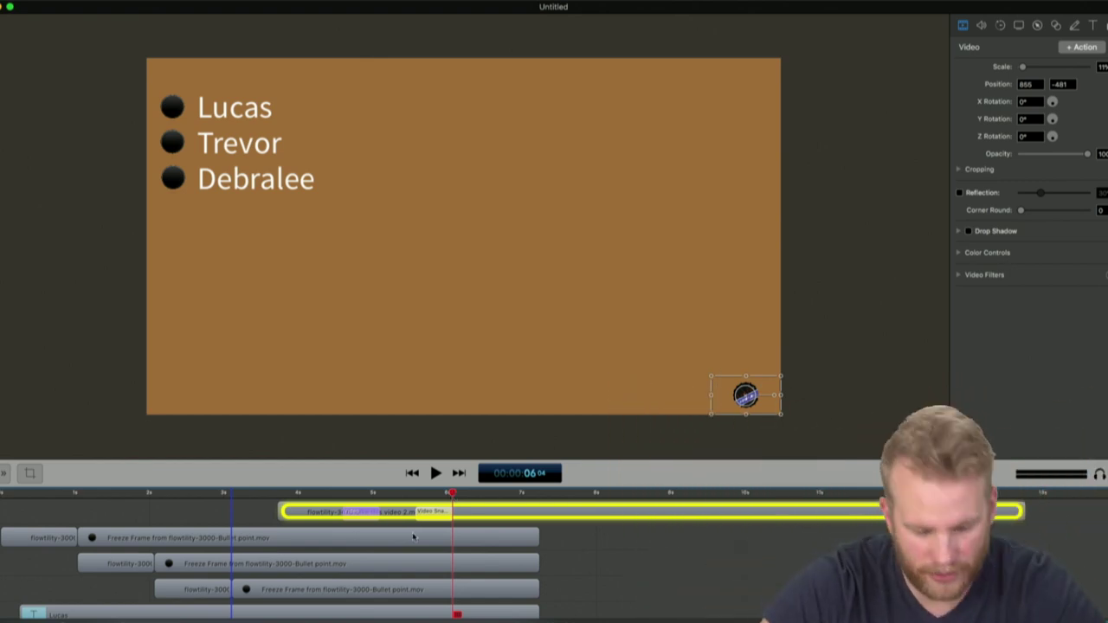
Retime the badge's shrink animation, shifting it later then earlier, and play it back
click(330, 493)
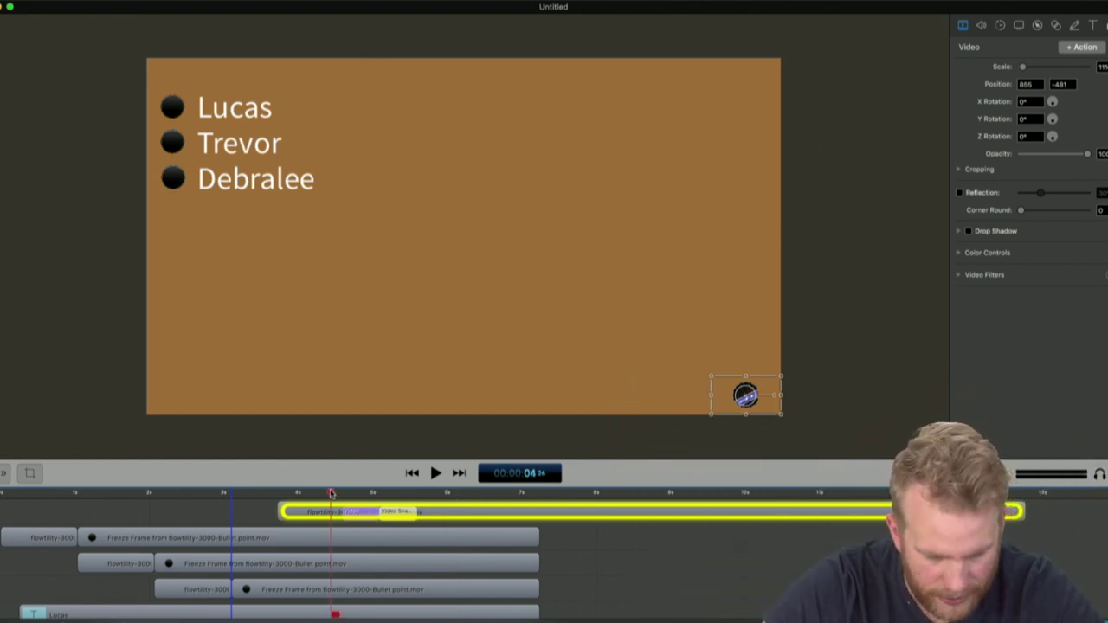
key(space)
key(space)
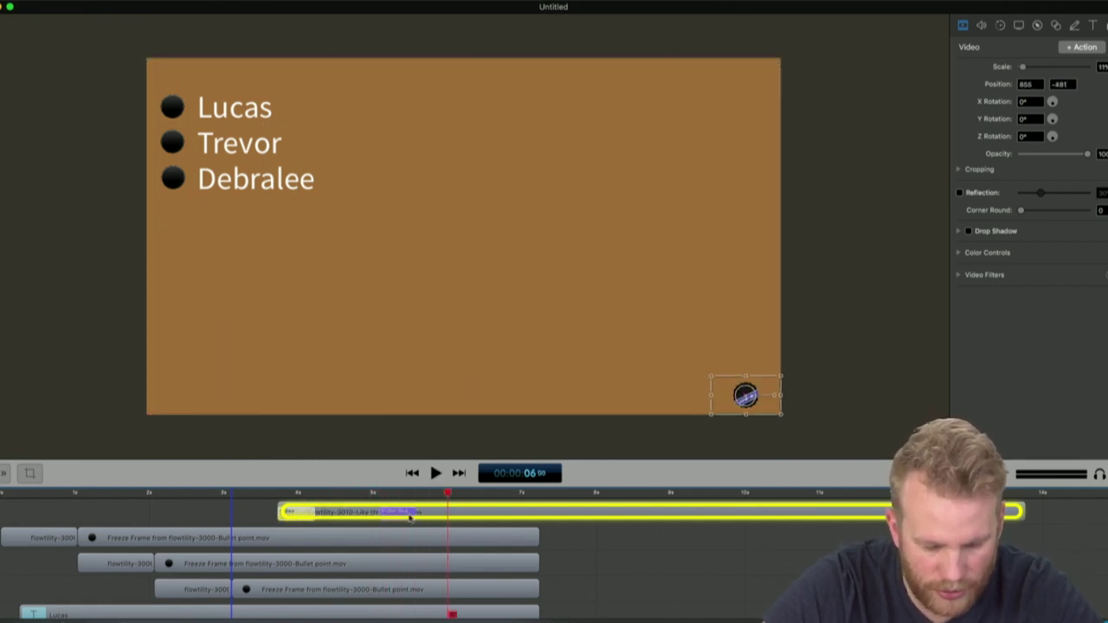
drag(409, 513, 437, 513)
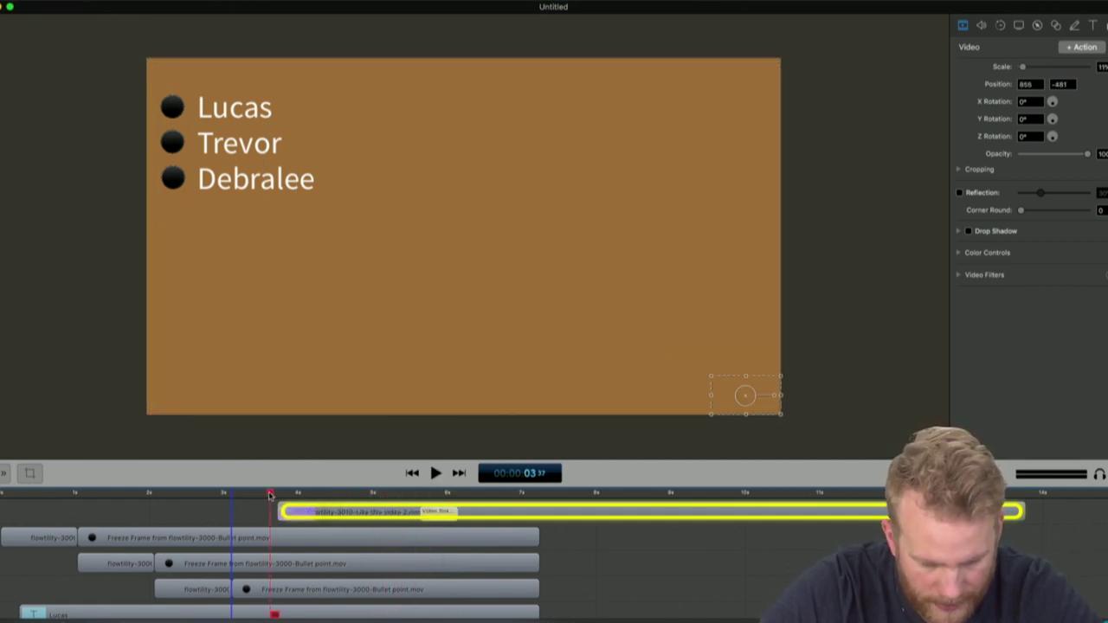
key(space)
key(space)
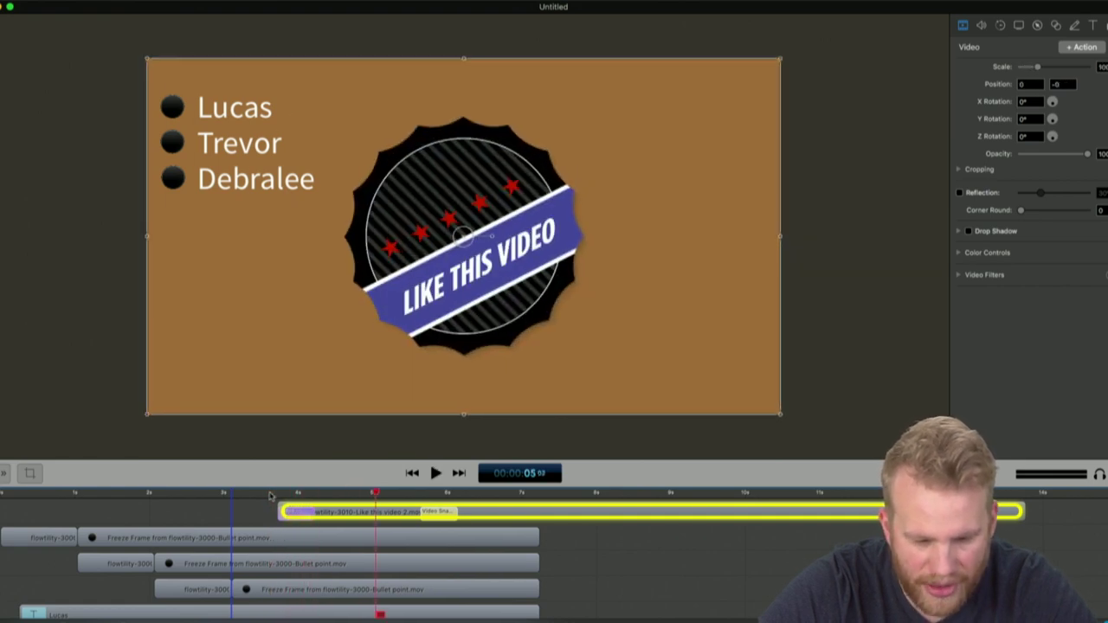
click(276, 494)
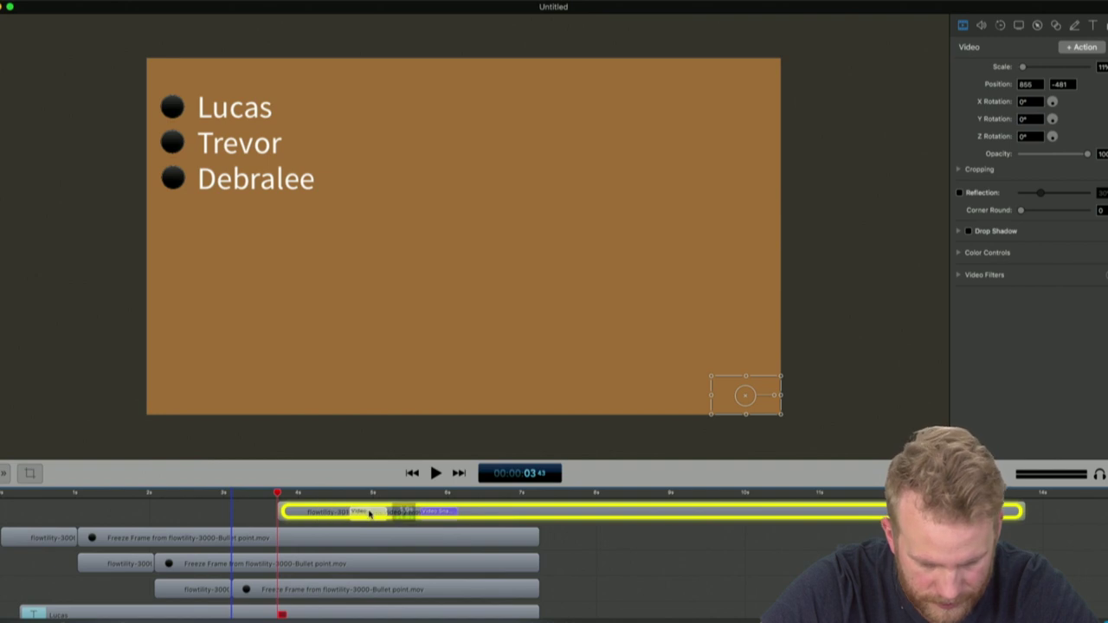
mouse_move(289, 495)
mouse_down()
mouse_move(307, 494)
mouse_move(287, 493)
mouse_up()
drag(356, 514, 275, 512)
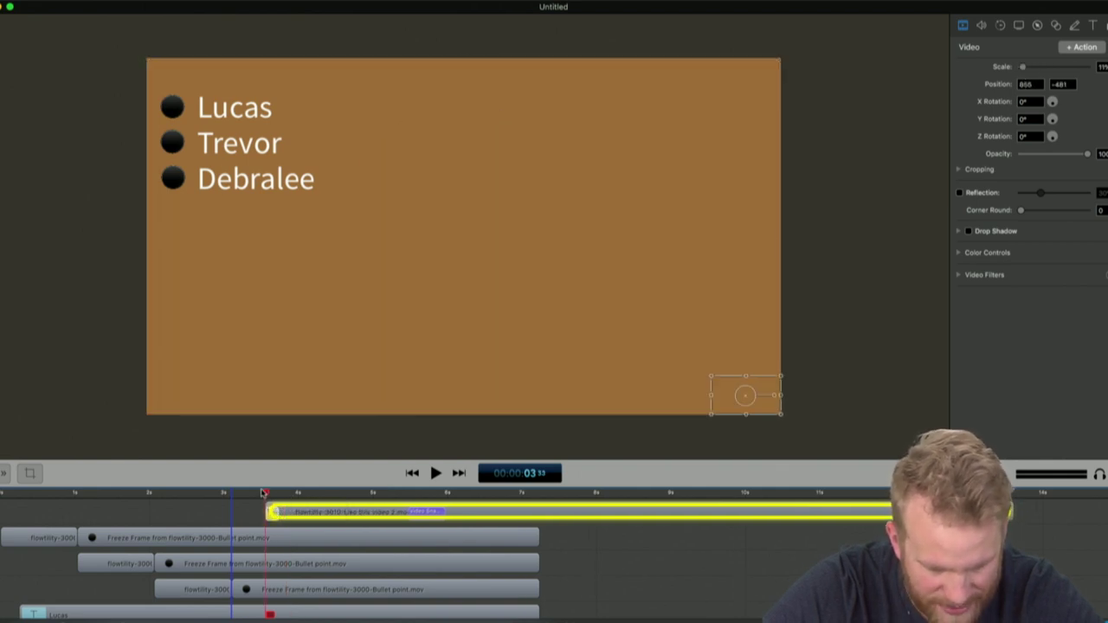
key(space)
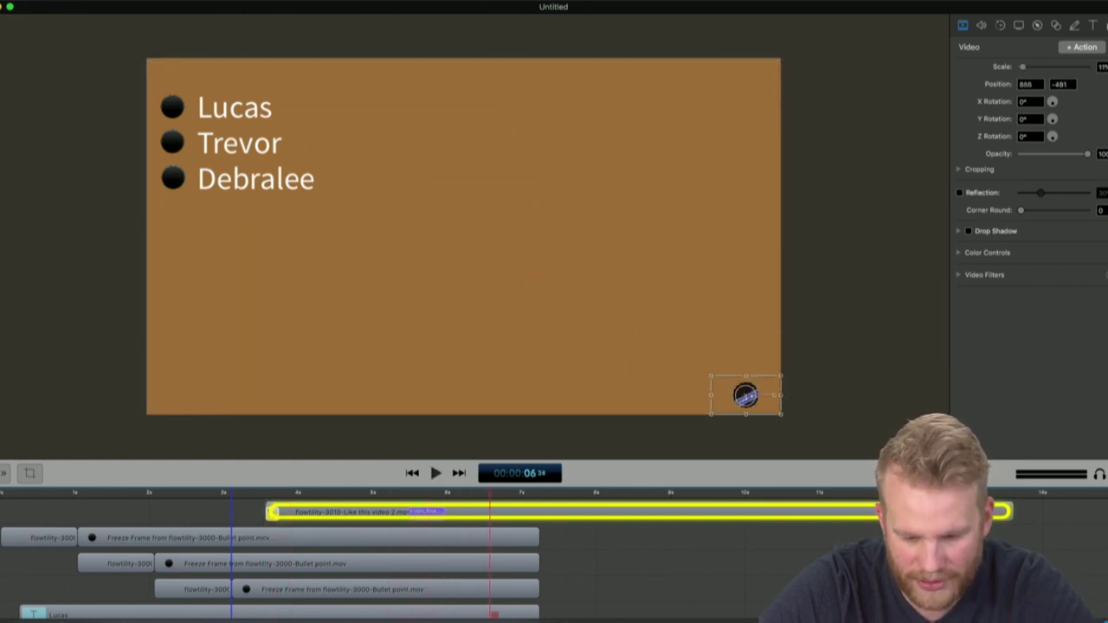
click(663, 583)
click(540, 495)
Split the badge clip at the end of the bullet clips, delete the trailing piece, and replay
click(570, 517)
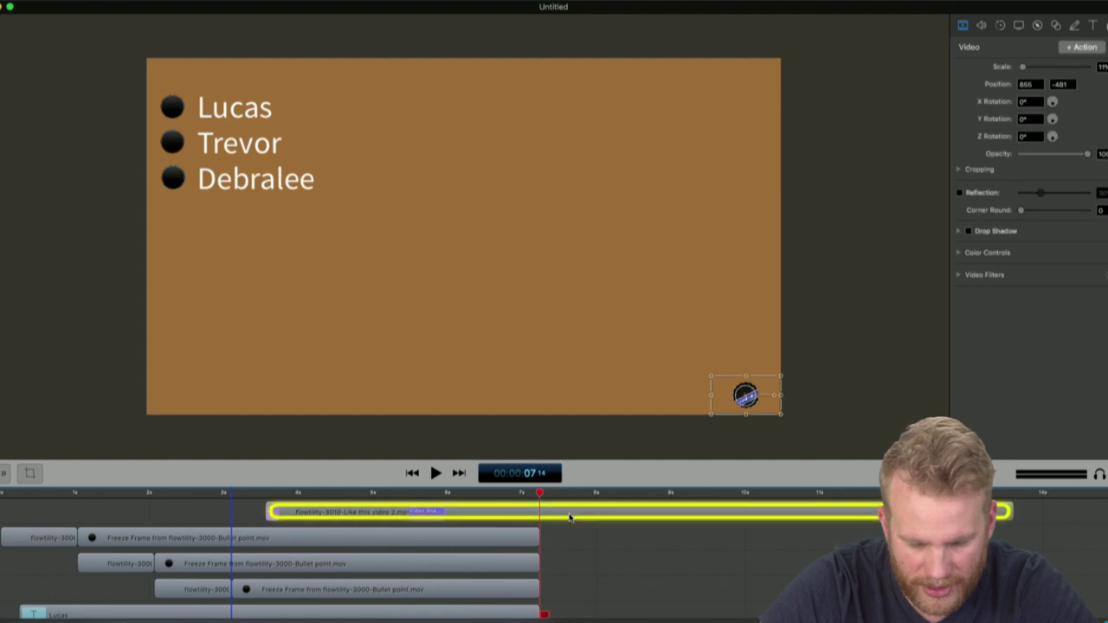
key(t)
click(618, 517)
key(BackSpace)
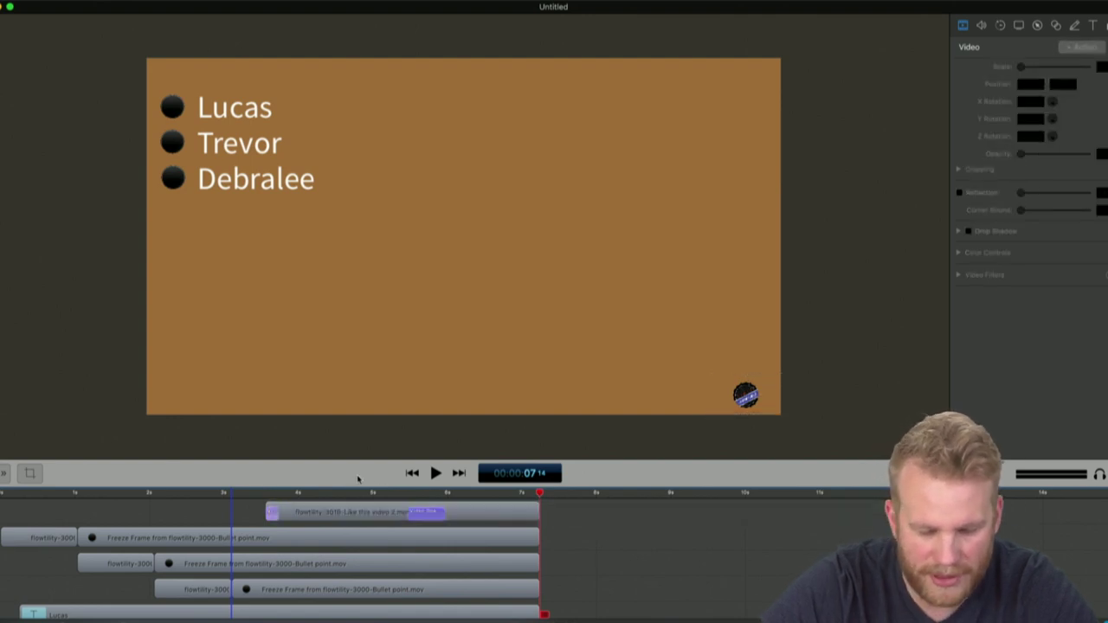
click(433, 474)
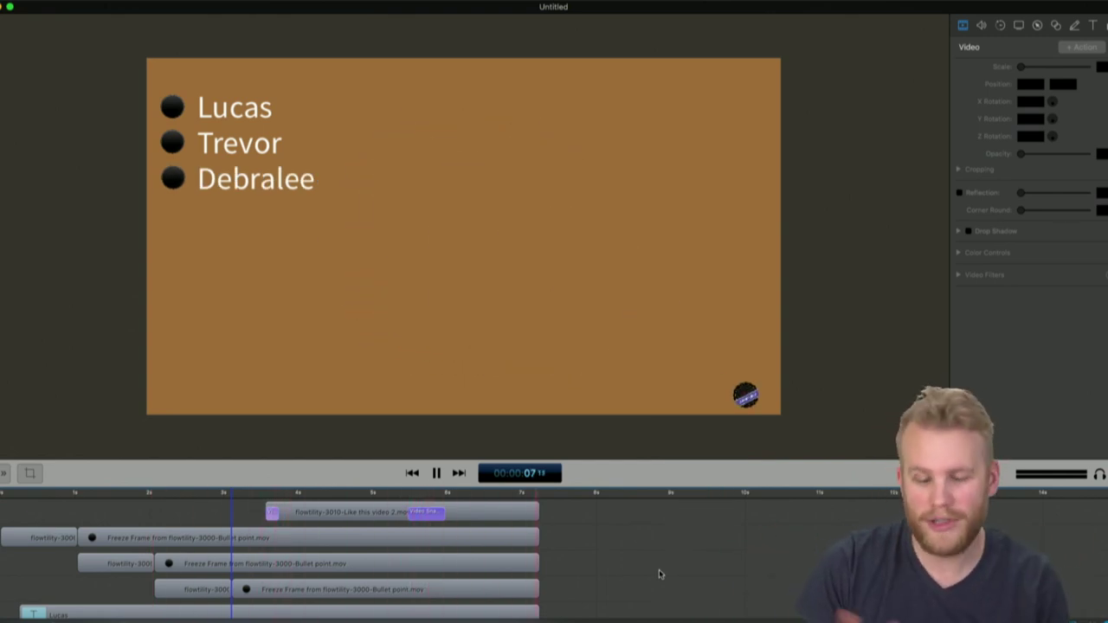
Nudge the corner badge slightly right, then bring the Finder flowtility window to the front
click(750, 397)
drag(753, 400, 762, 400)
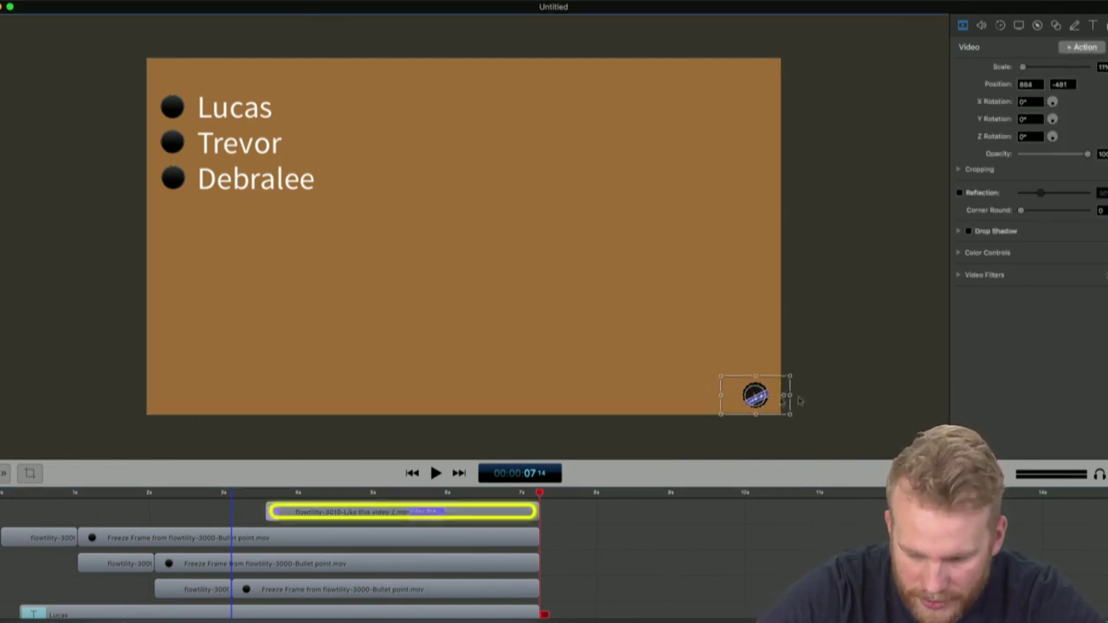
click(856, 397)
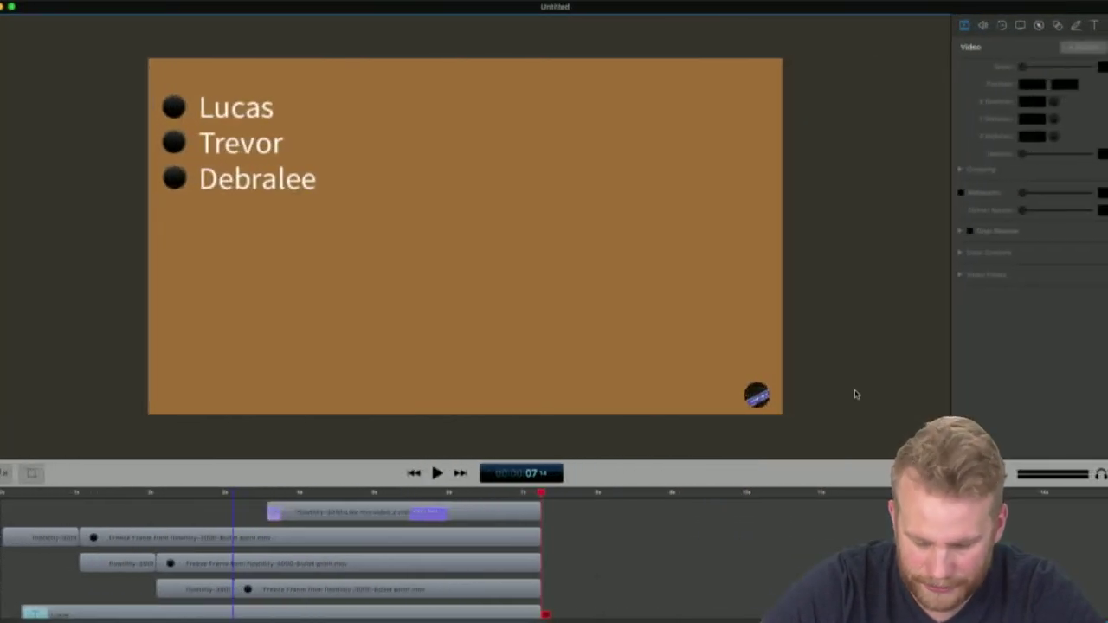
key(ctrl+Up)
click(672, 259)
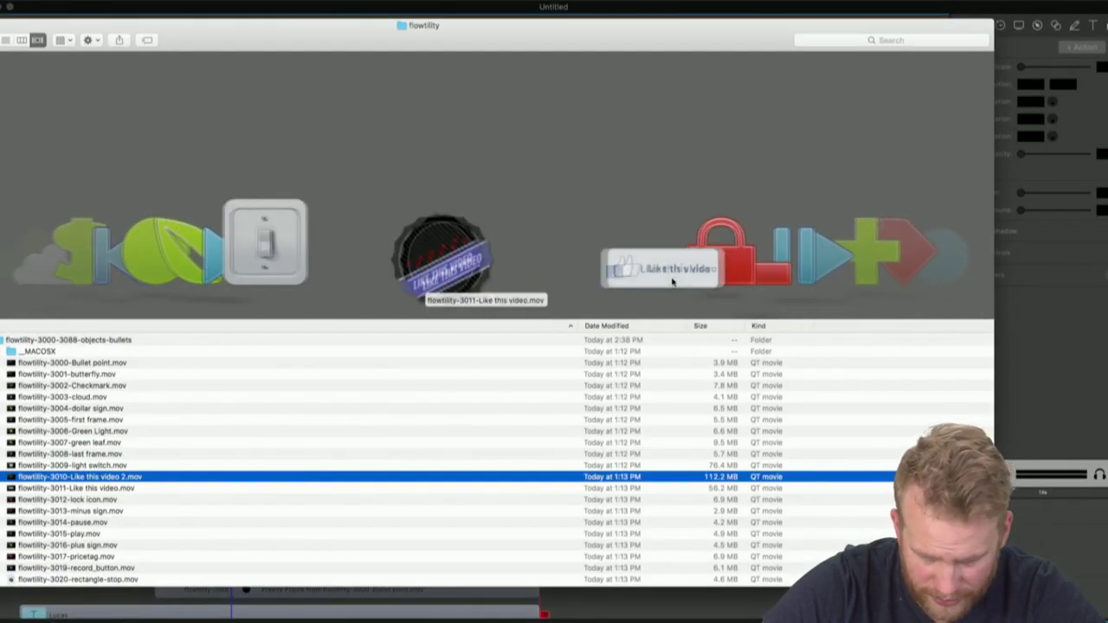
Open flowtility-3011-Like this video.mov from Cover Flow and play it full screen
click(672, 275)
double_click(492, 287)
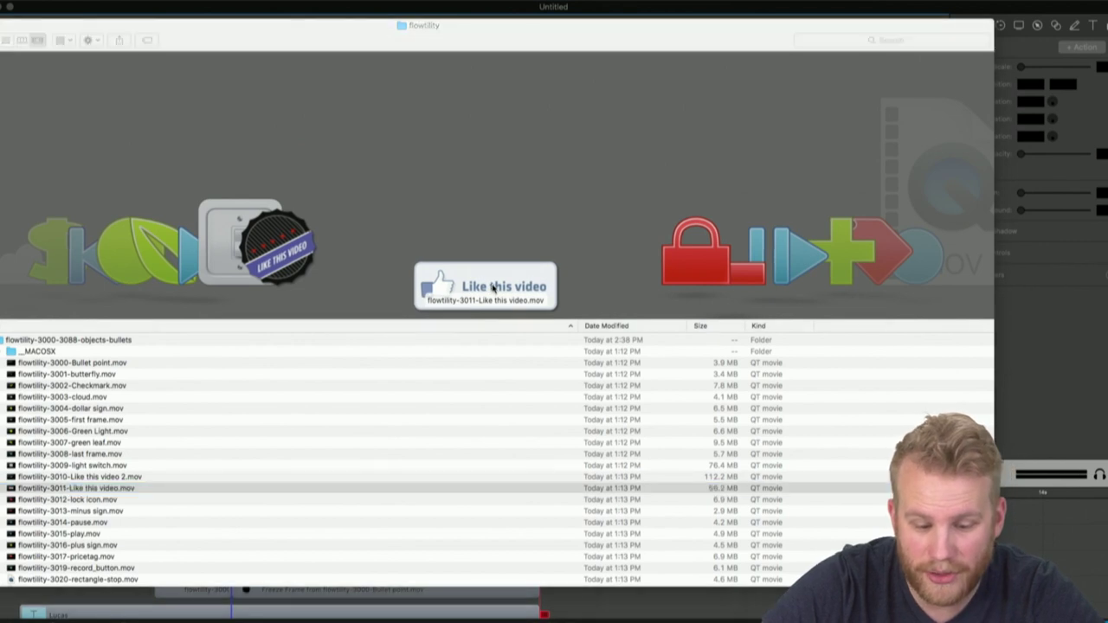
key(space)
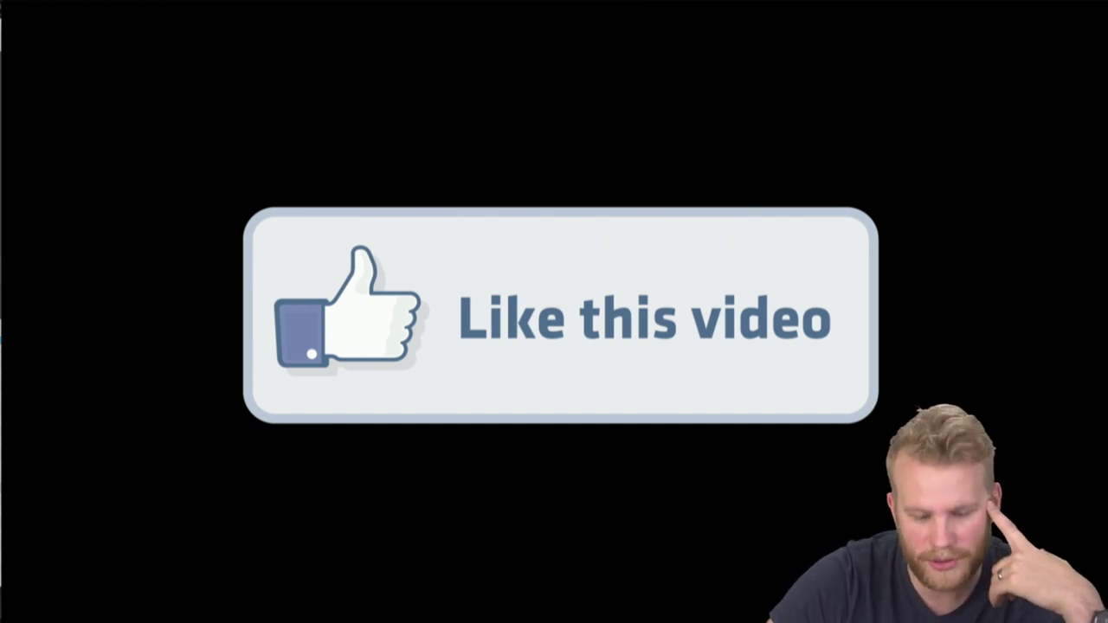
Replay the Like this video clip from its start, then close QuickTime to return to Finder
mouse_move(555, 554)
click(479, 527)
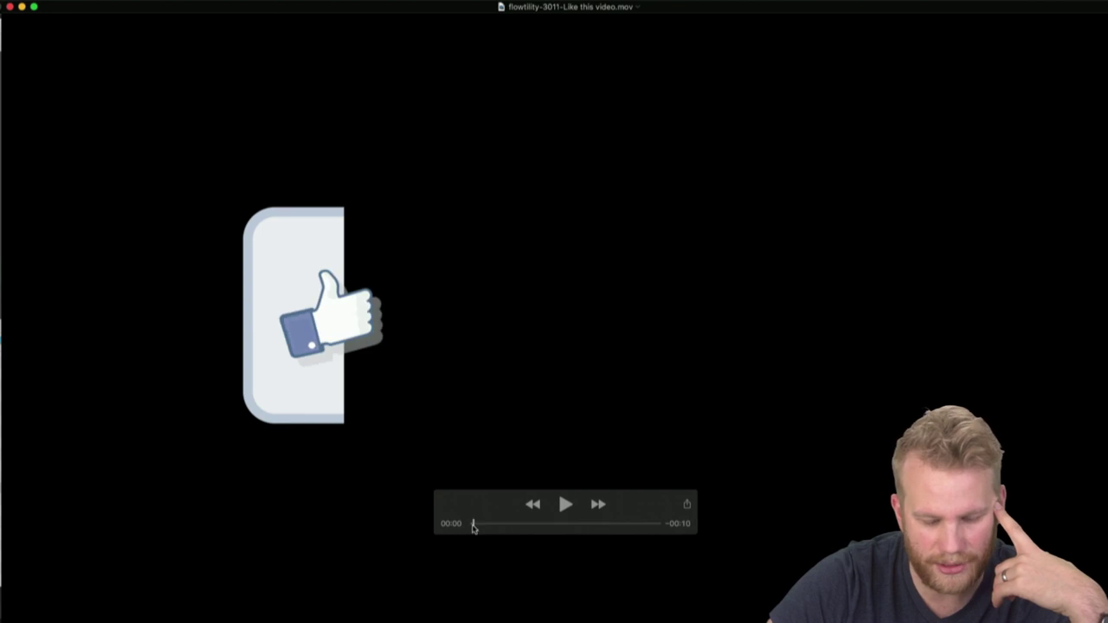
key(space)
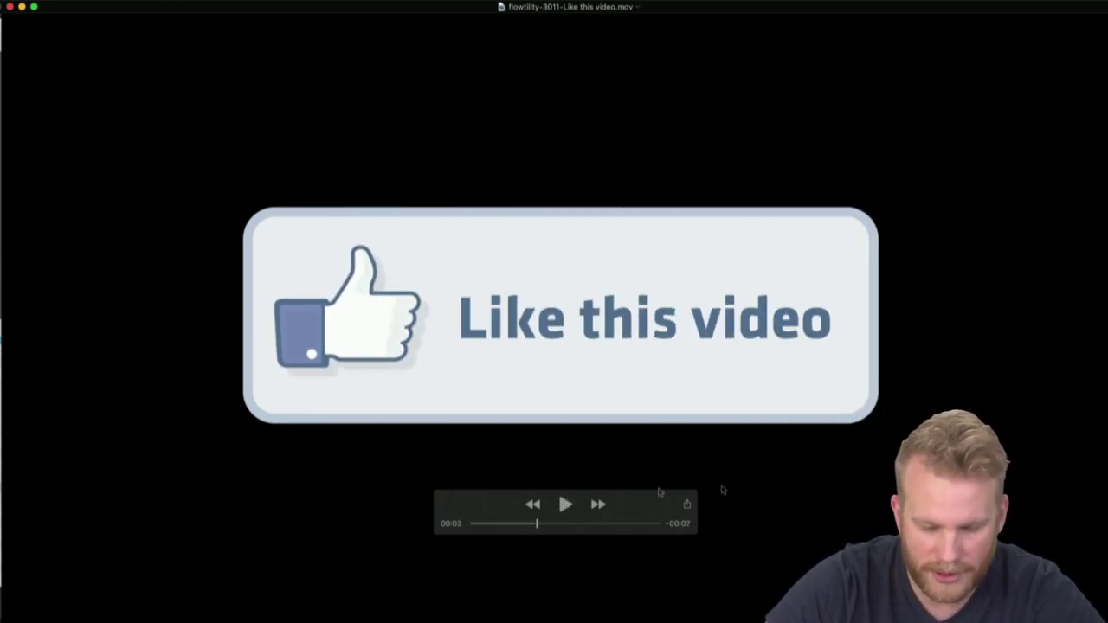
click(22, 6)
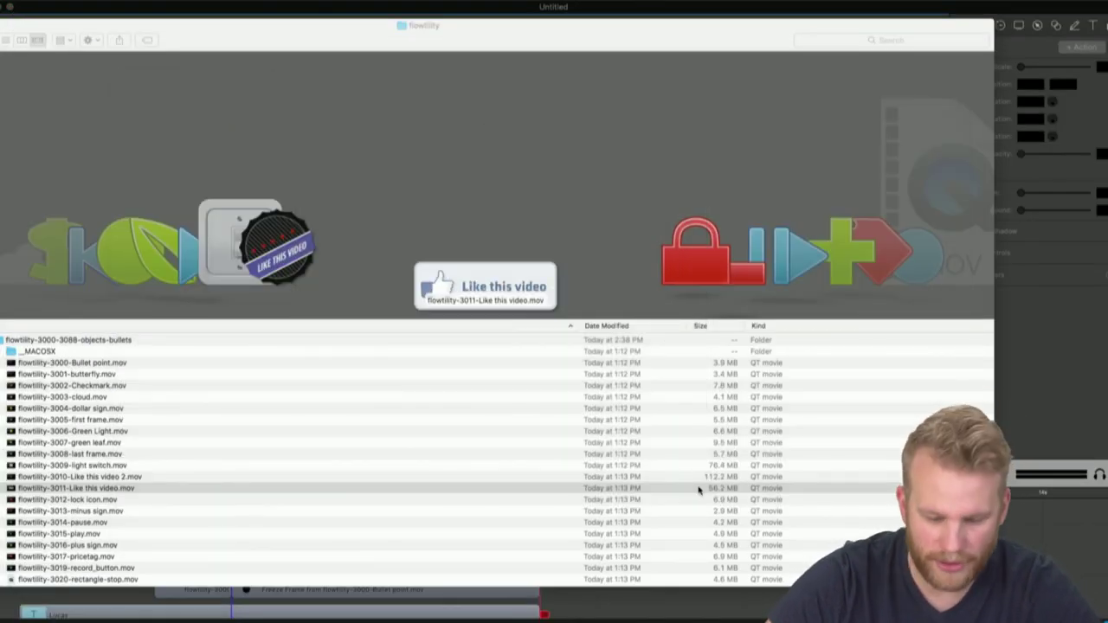
Step down through the flowtility files to the 3020-rectangle-stop clip
click(634, 490)
key(Down)
key(Down)
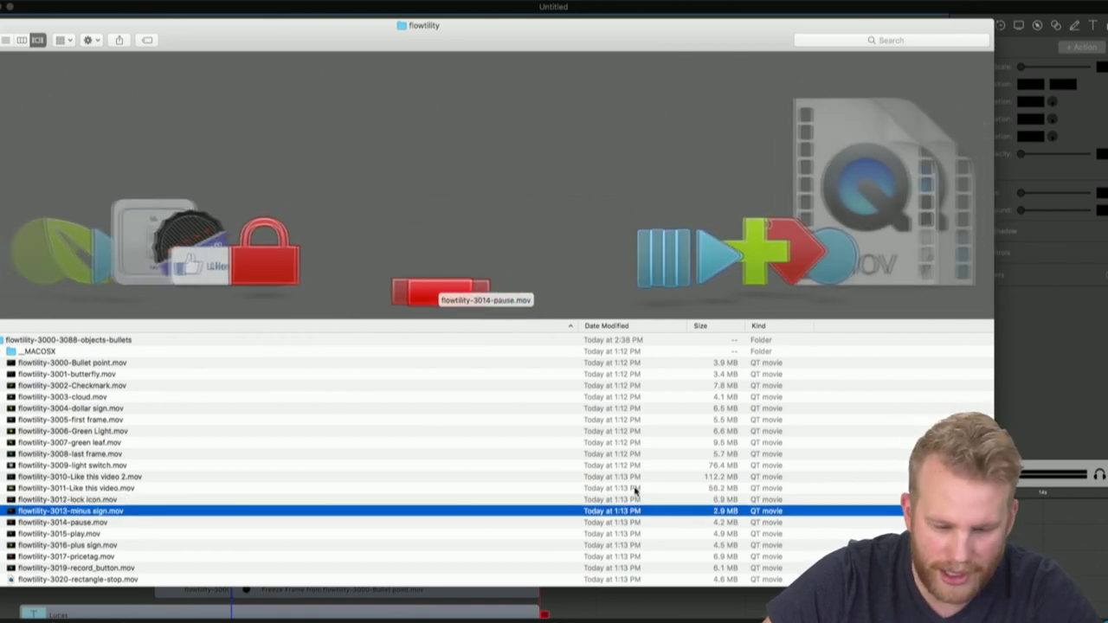
key(Down)
key(Down)
key(Down)
key(Down)
key(Down)
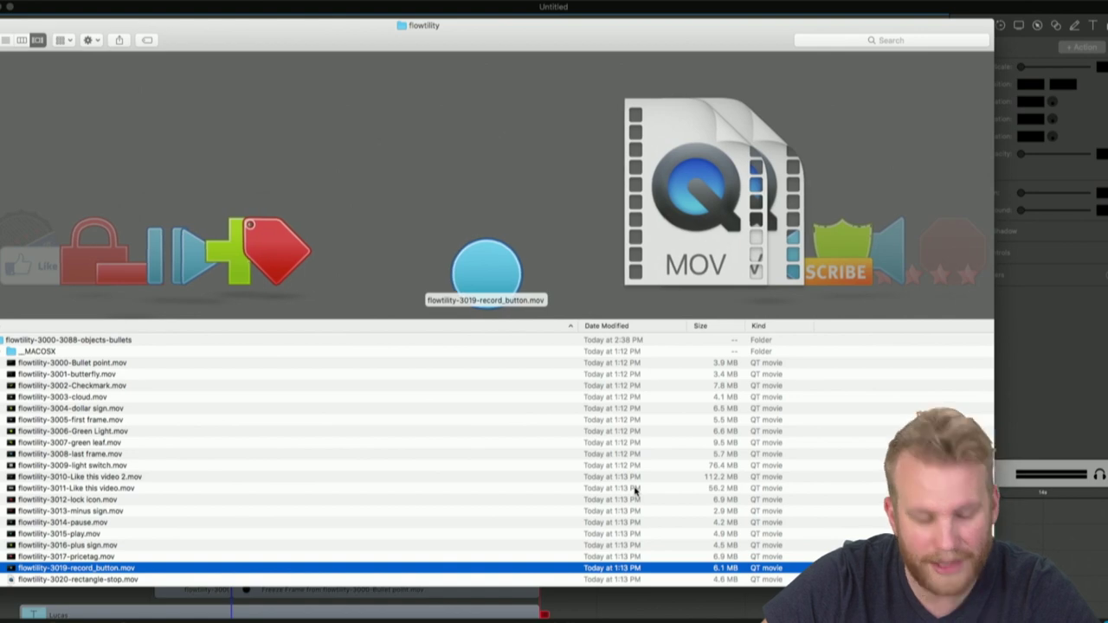
key(Down)
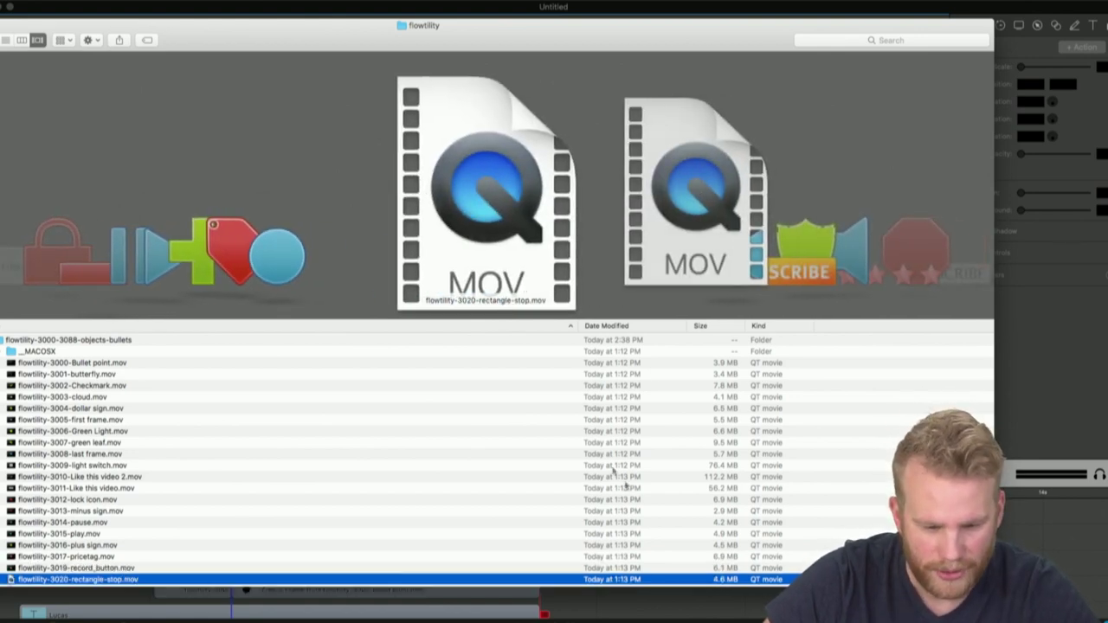
Preview the rectangle-stop clip, delete its converted copy unsaved, and move down to RSS_Subscribe
key(super+o)
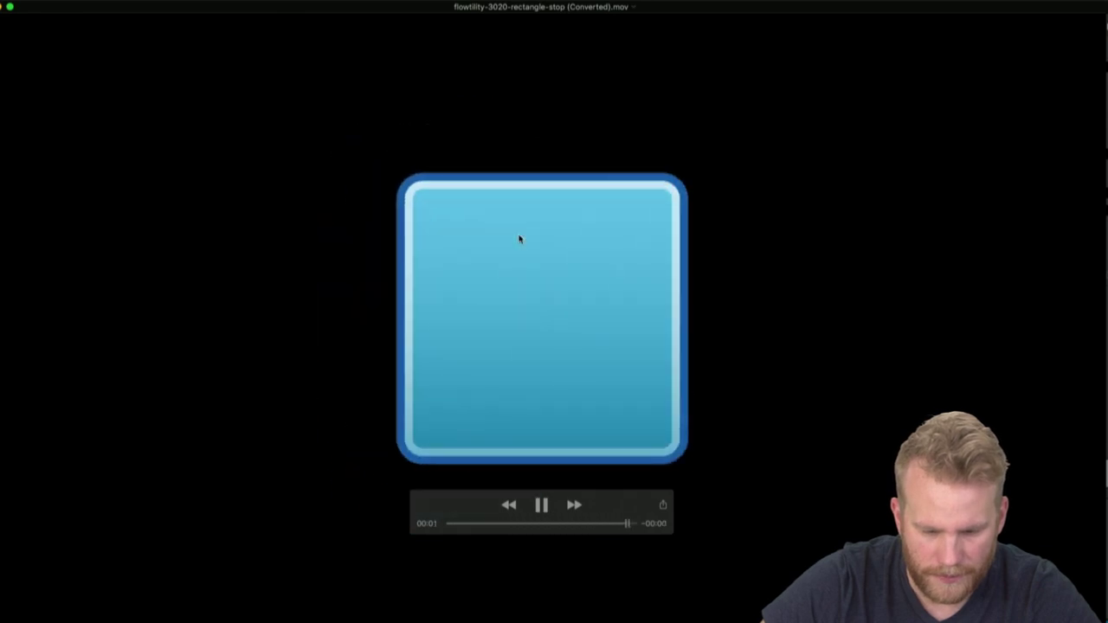
key(super+w)
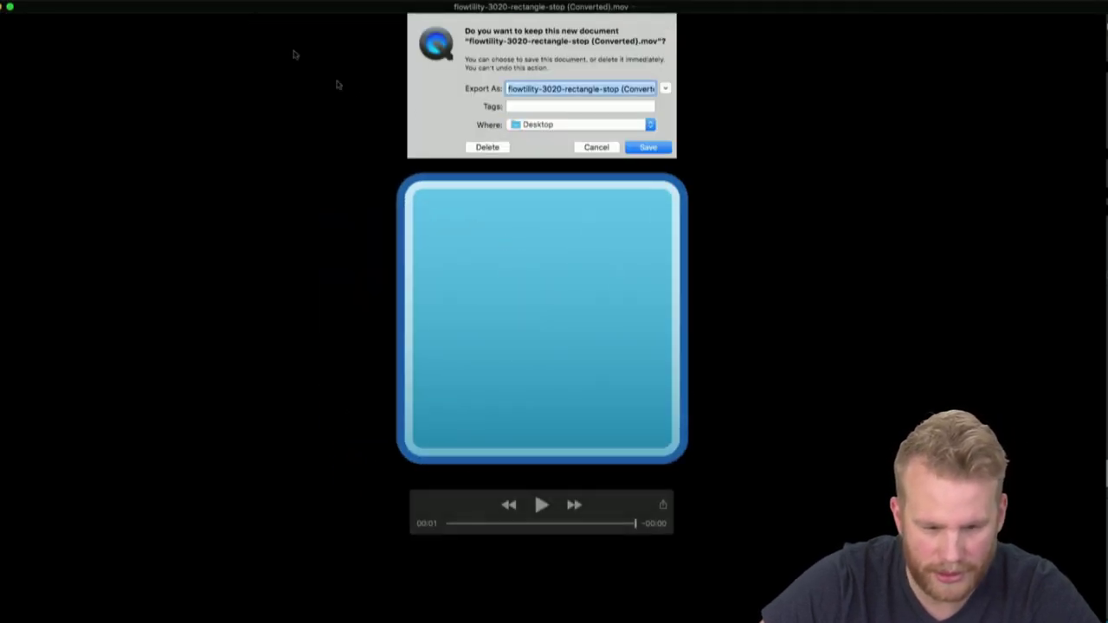
click(488, 148)
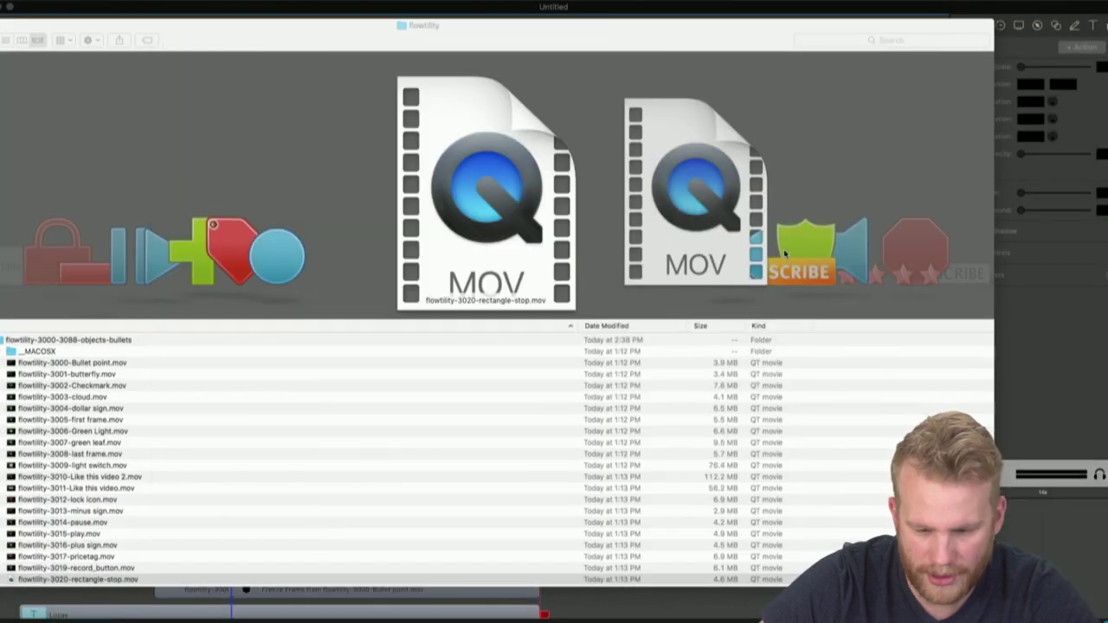
click(732, 268)
key(Down)
key(Down)
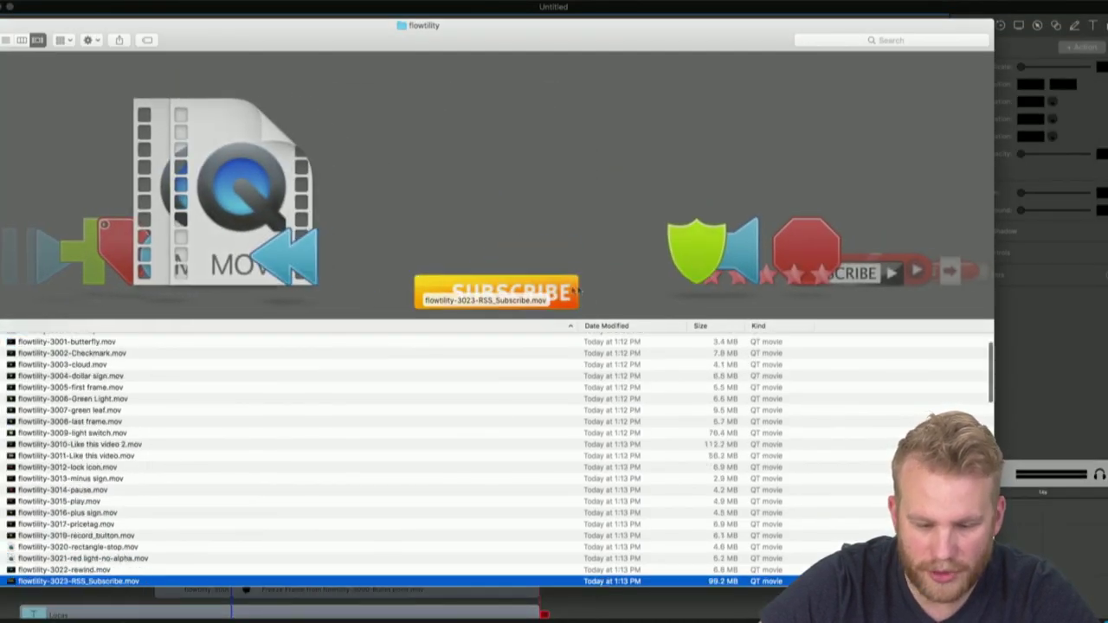
Play flowtility-3023-RSS_Subscribe.mov in QuickTime, then close the preview
double_click(549, 287)
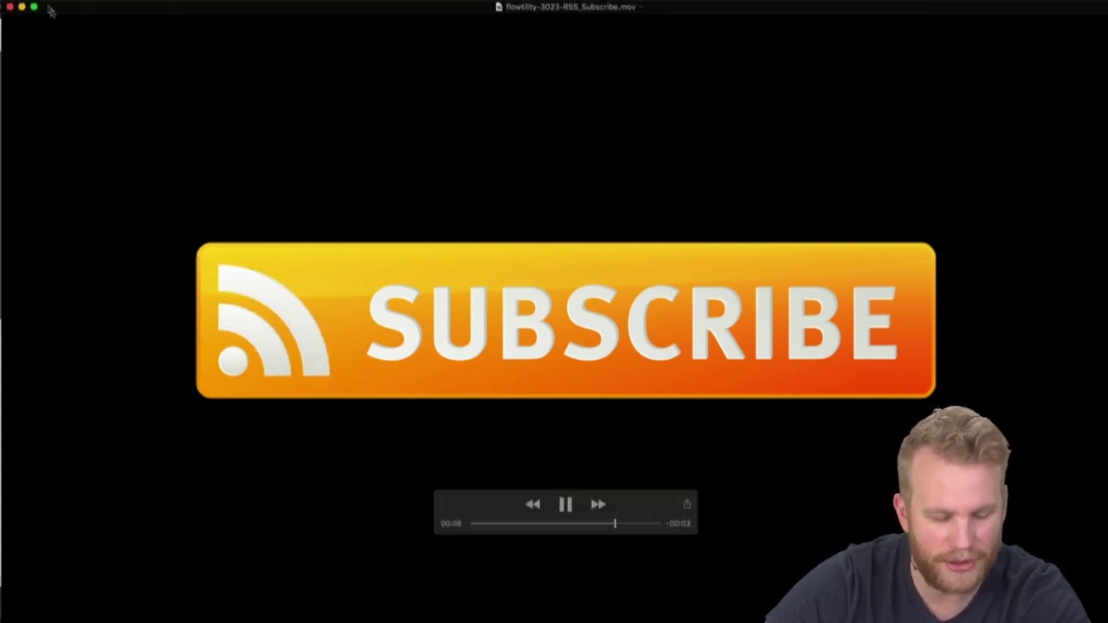
key(space)
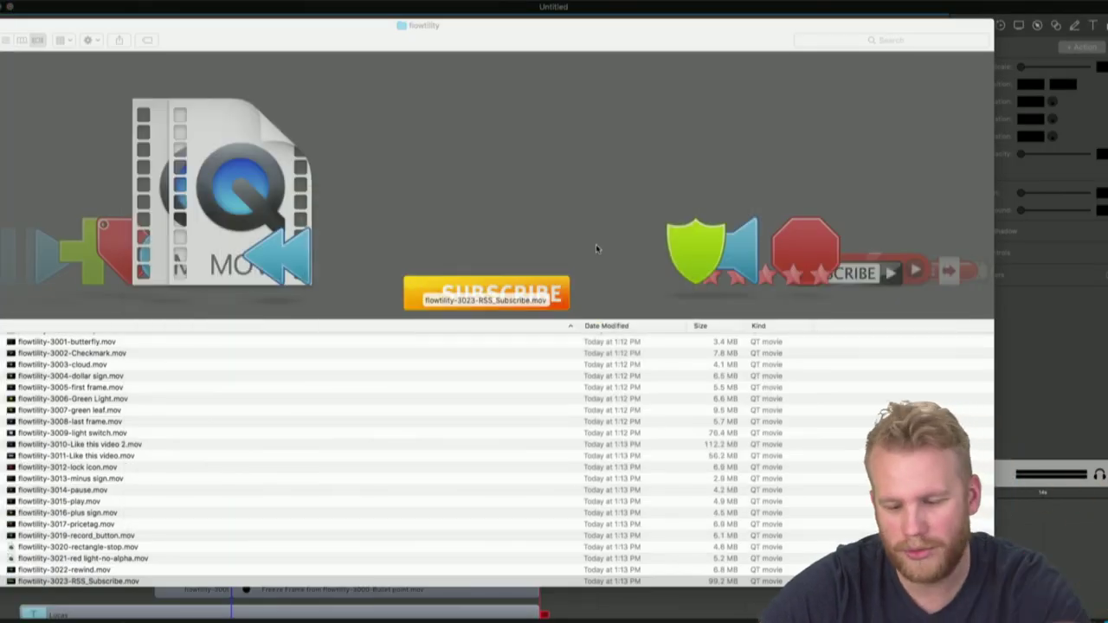
Browse Cover Flow to select Flowtility-3039-Buffering.mov
scroll(520, 299, right, 6)
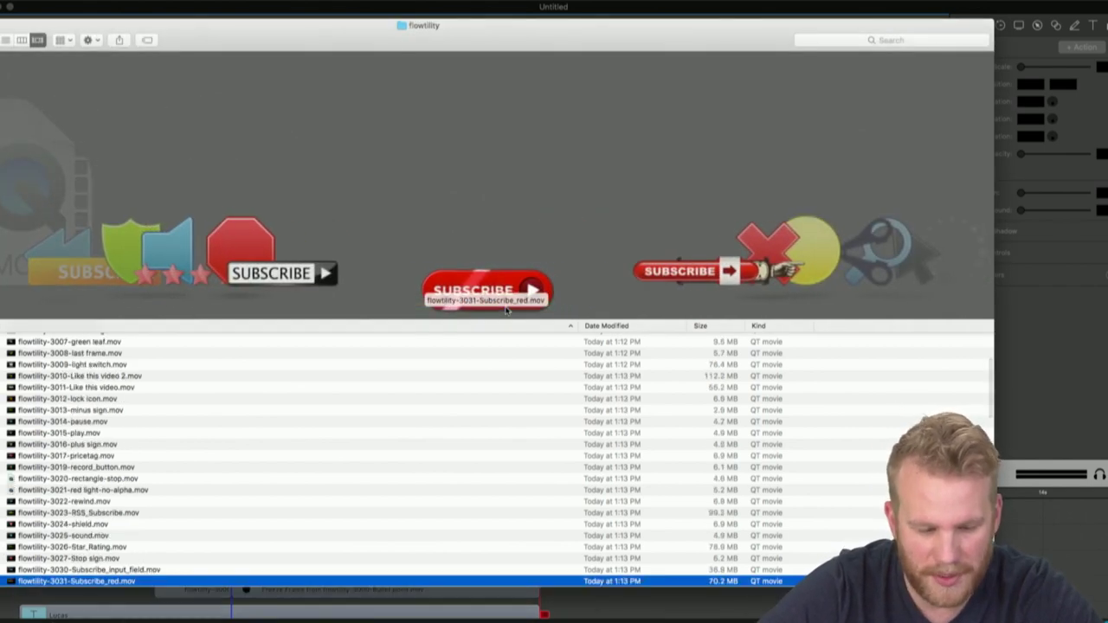
scroll(507, 294, right, 2)
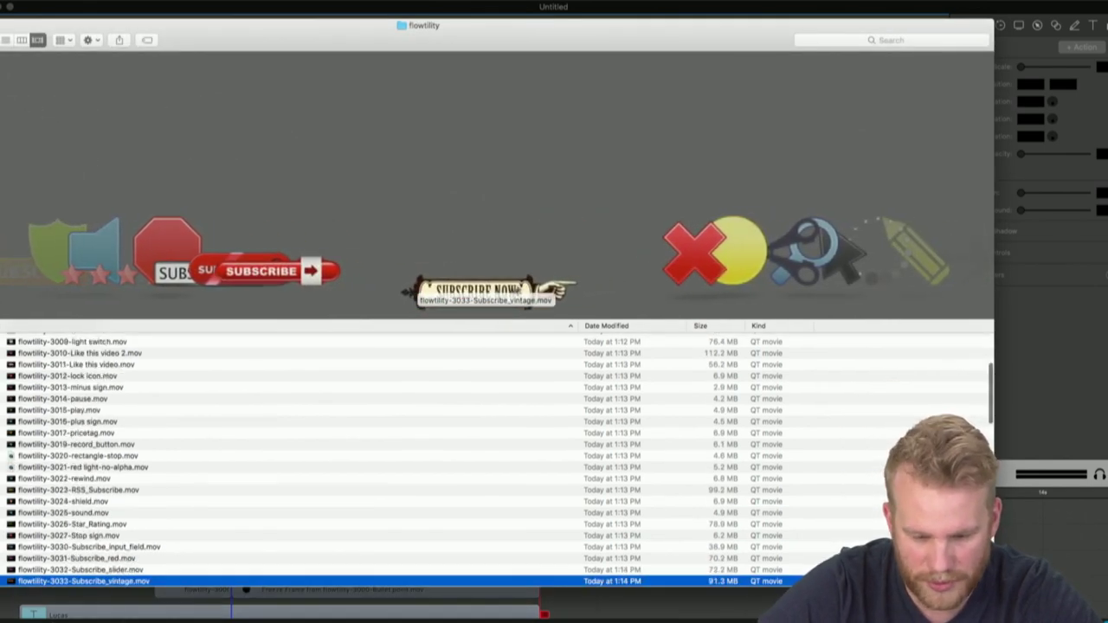
key(Down)
key(Down)
key(Down)
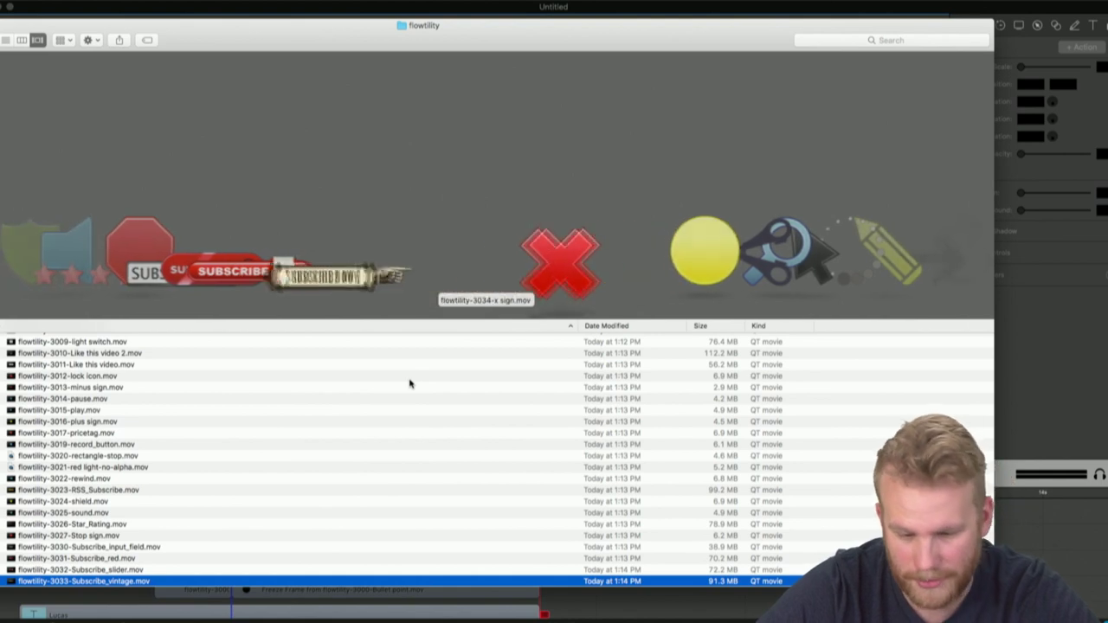
key(Down)
key(Down)
key(Down)
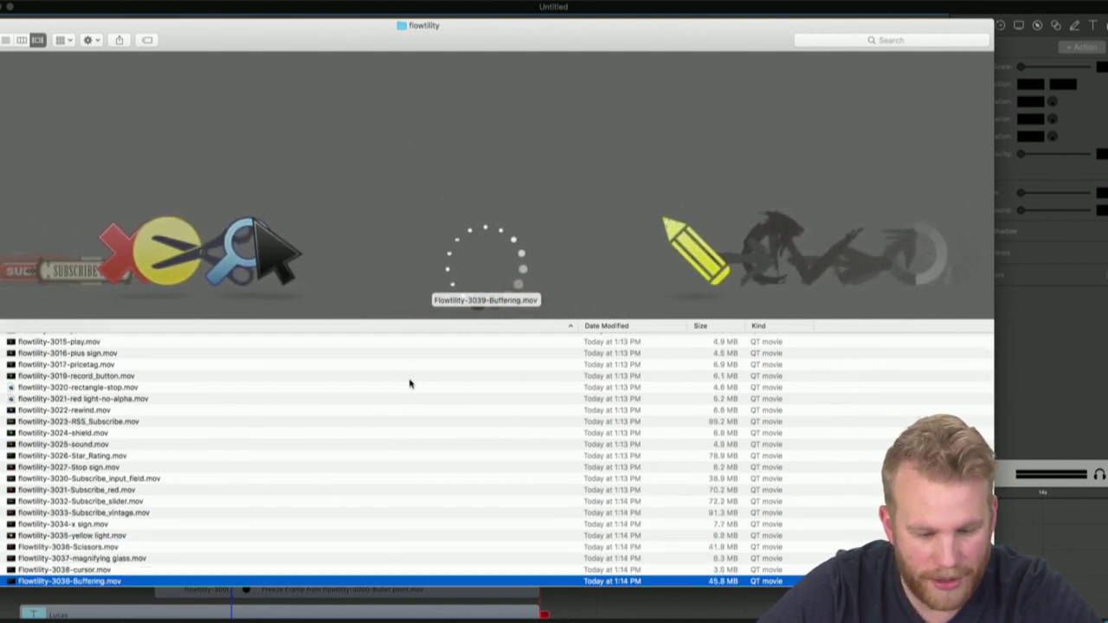
key(Down)
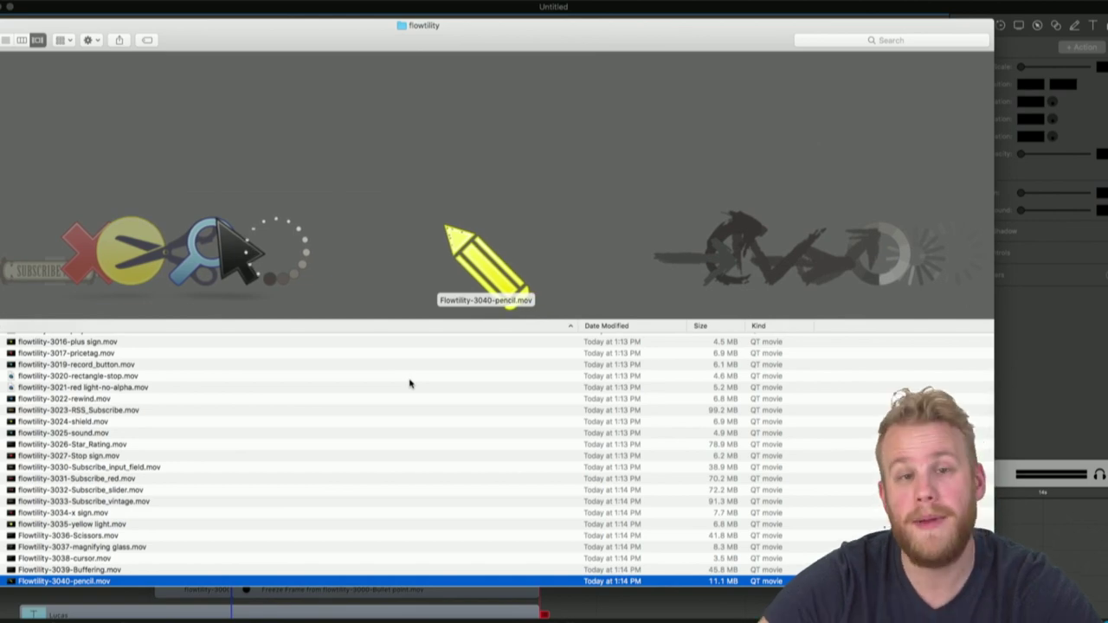
key(Up)
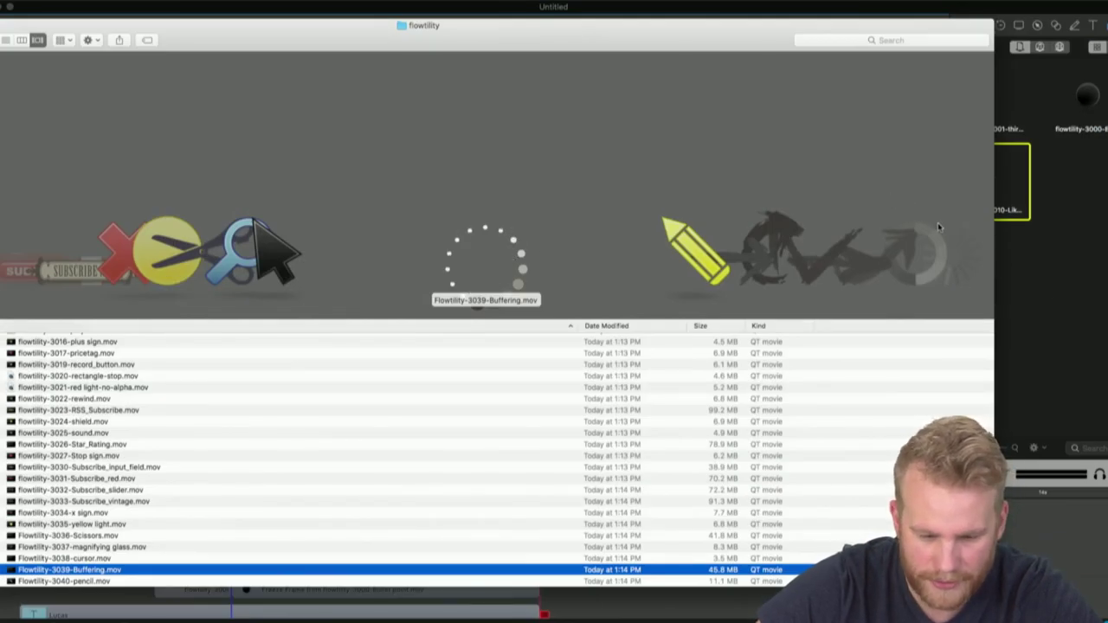
Place the Buffering spinner clip in ScreenFlow after the existing clips and play it back
click(1062, 271)
drag(632, 210, 461, 235)
key(space)
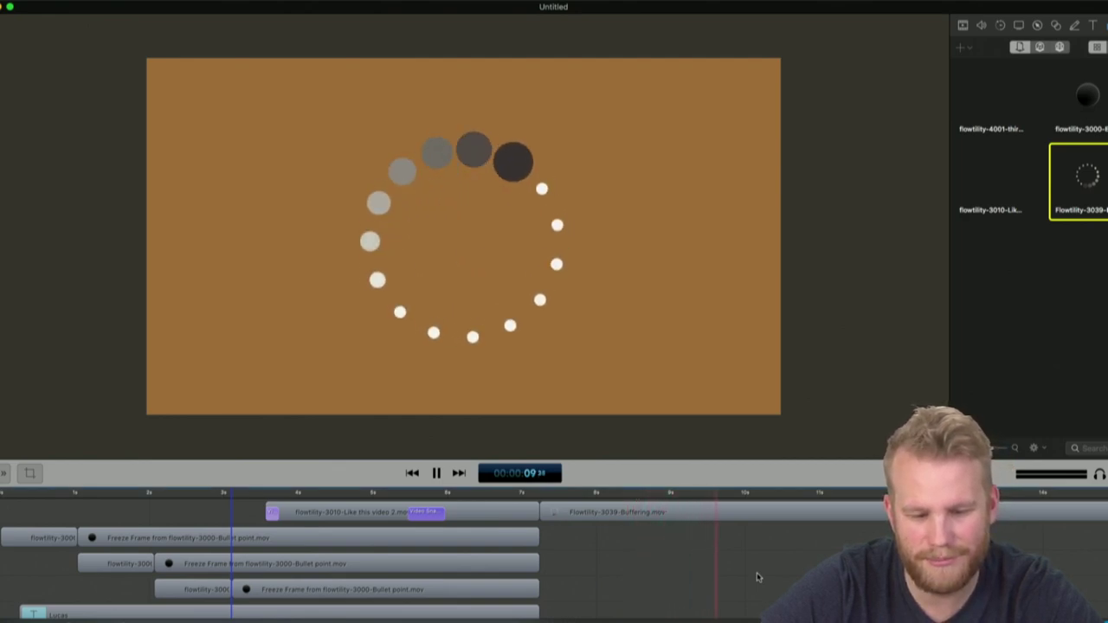
key(space)
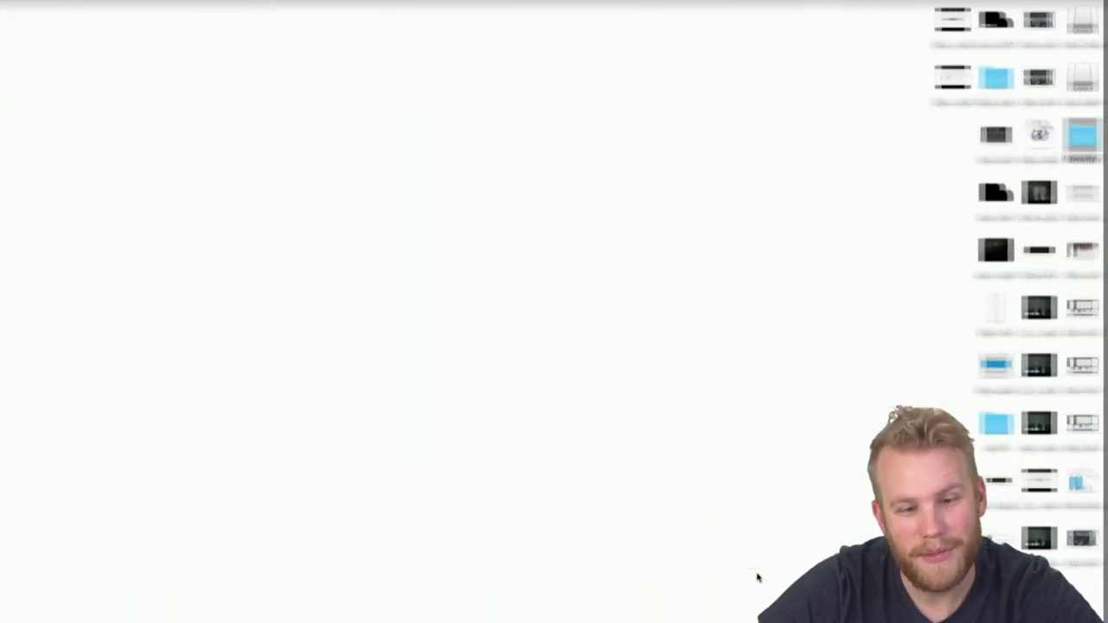
Leave ScreenFlow for the desktop and restore the Chrome window showing the Facebook Live stream
key(ctrl+Left)
key(ctrl+Right)
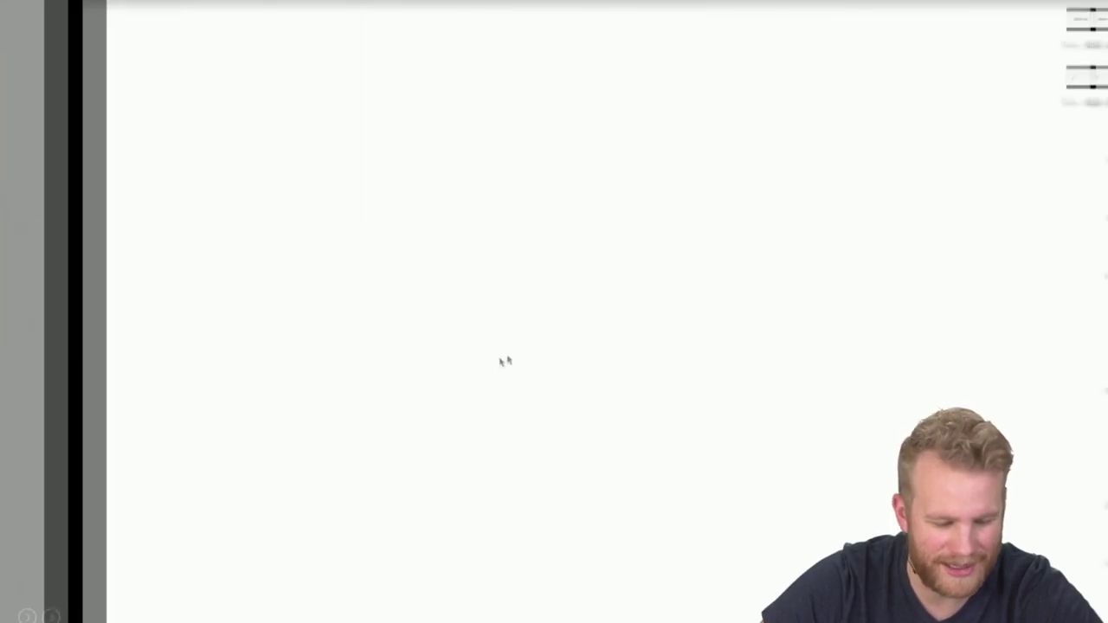
click(12, 161)
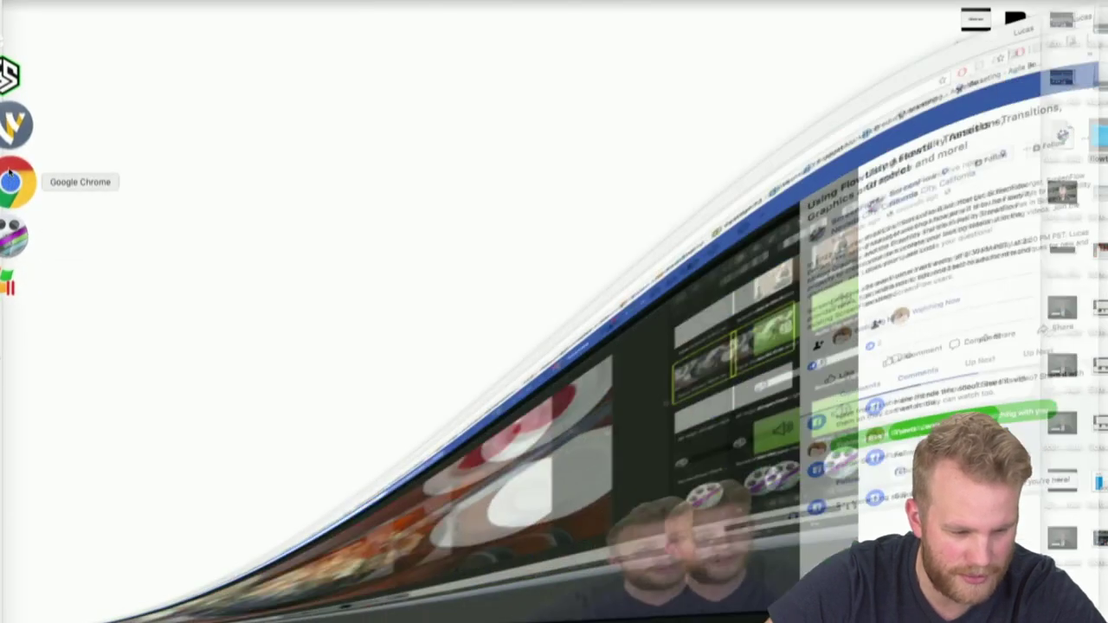
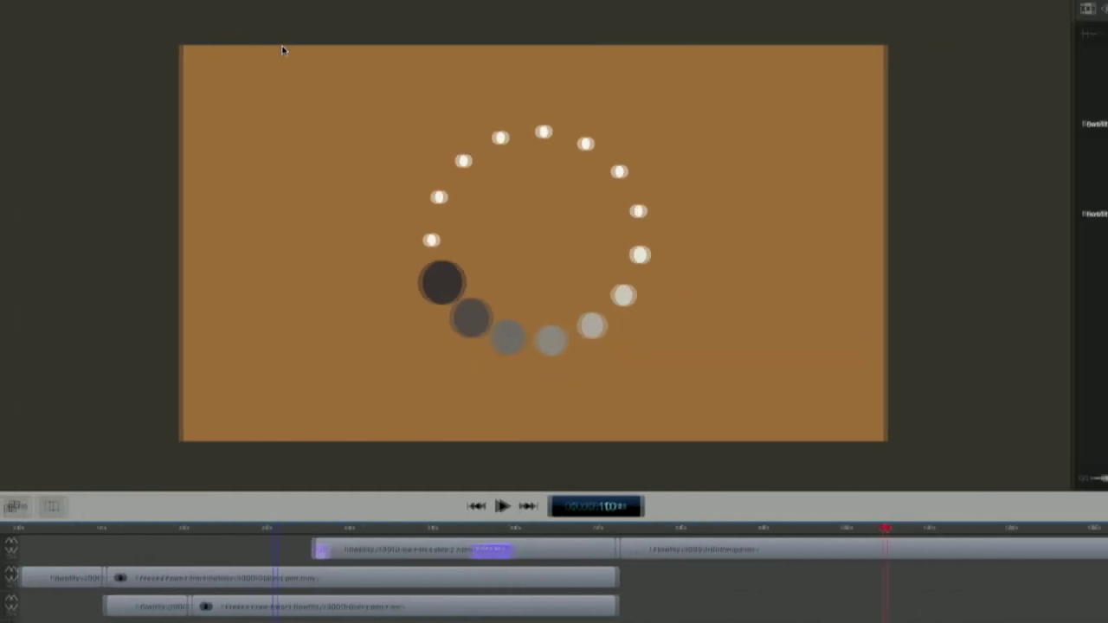
Drag flowtility-3051-earth.mov from the Finder flowtility folder into ScreenFlow's media library
click(866, 343)
click(1024, 341)
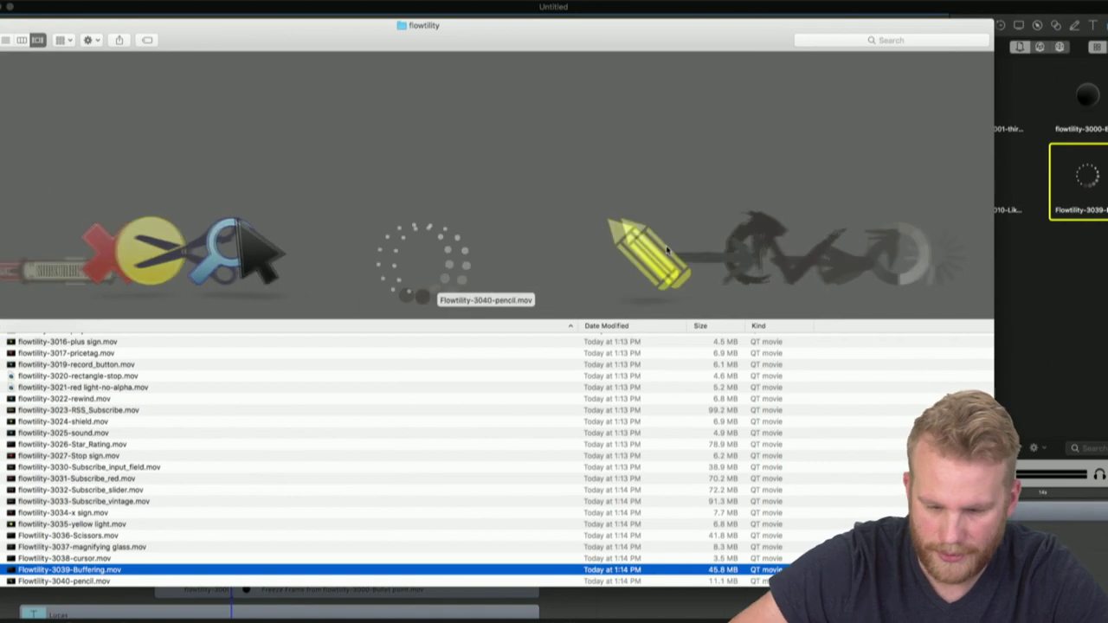
key(Down)
key(Down)
key(Down)
key(Down)
key(Down)
key(Down)
key(Down)
key(Down)
key(Down)
key(Down)
key(Down)
key(Down)
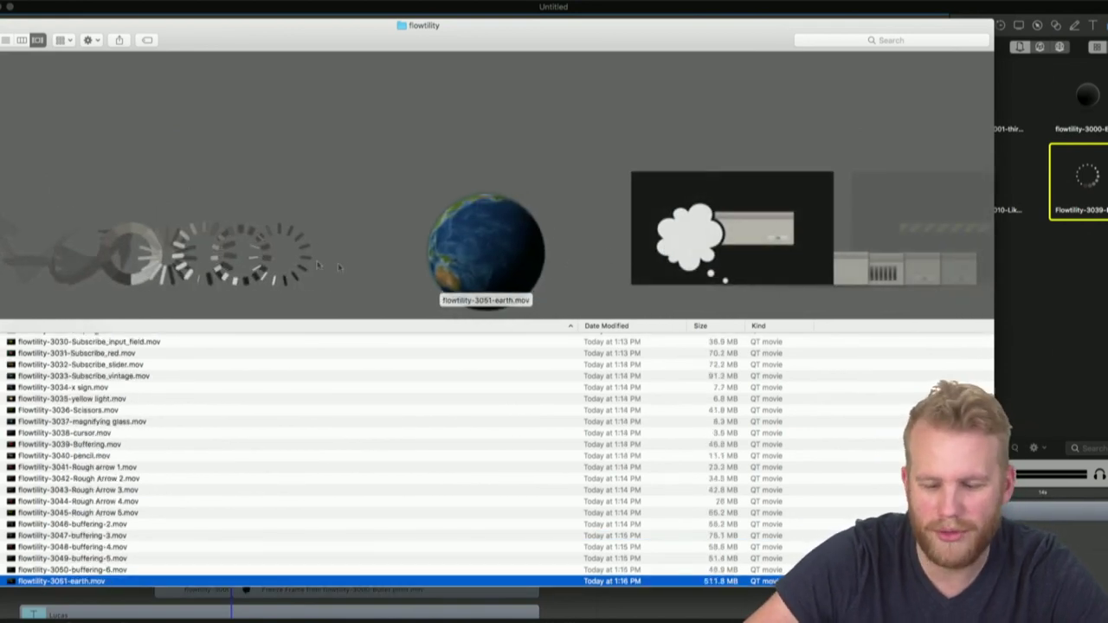
drag(537, 272, 996, 263)
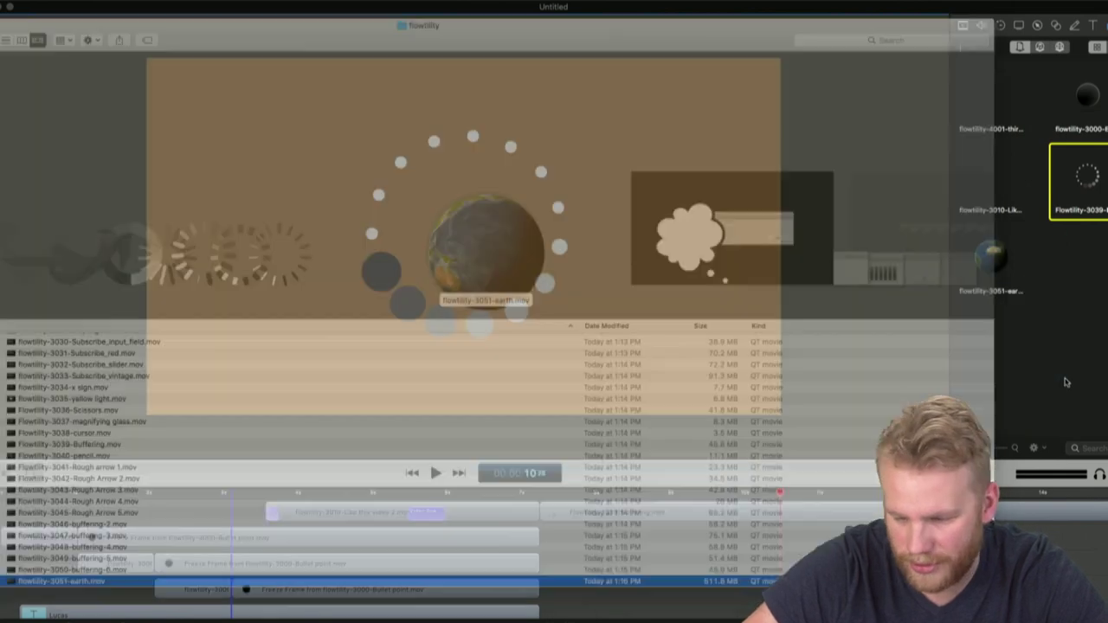
Delete the Buffering clip and place the earth clip at the canvas centre
click(632, 513)
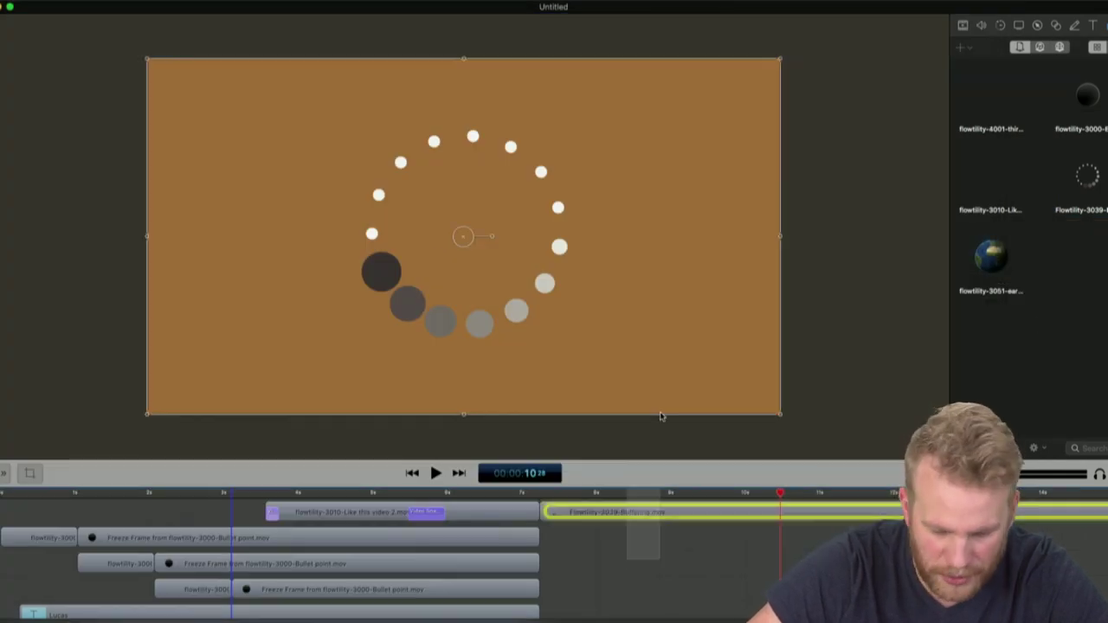
key(Delete)
drag(994, 253, 461, 246)
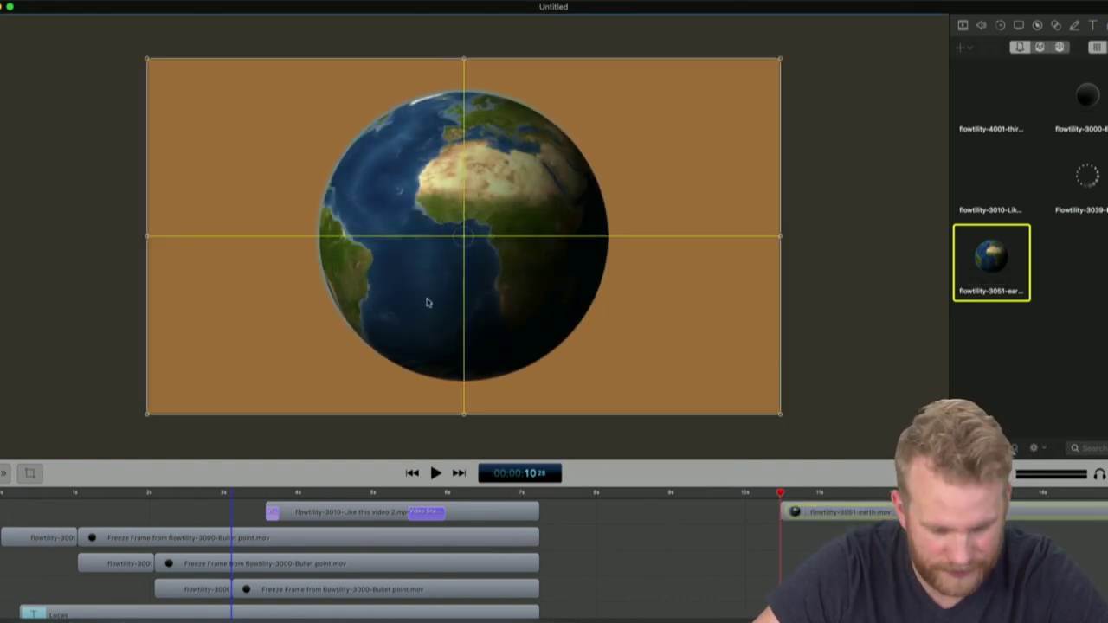
Preview the earth clip from about 26 seconds, then show the project's media clips
key(space)
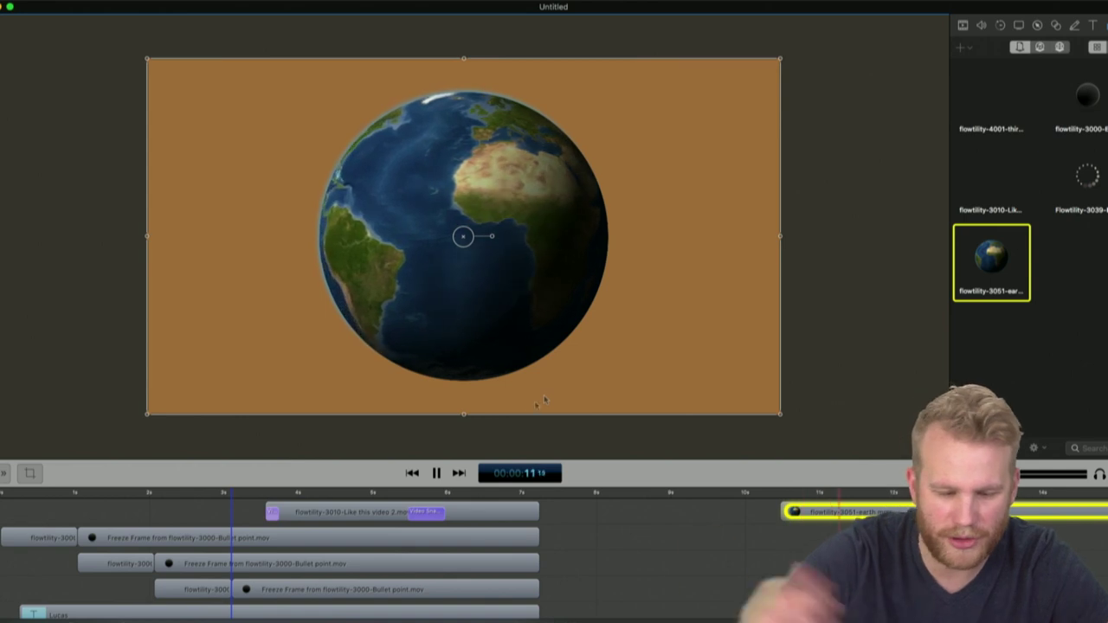
click(587, 520)
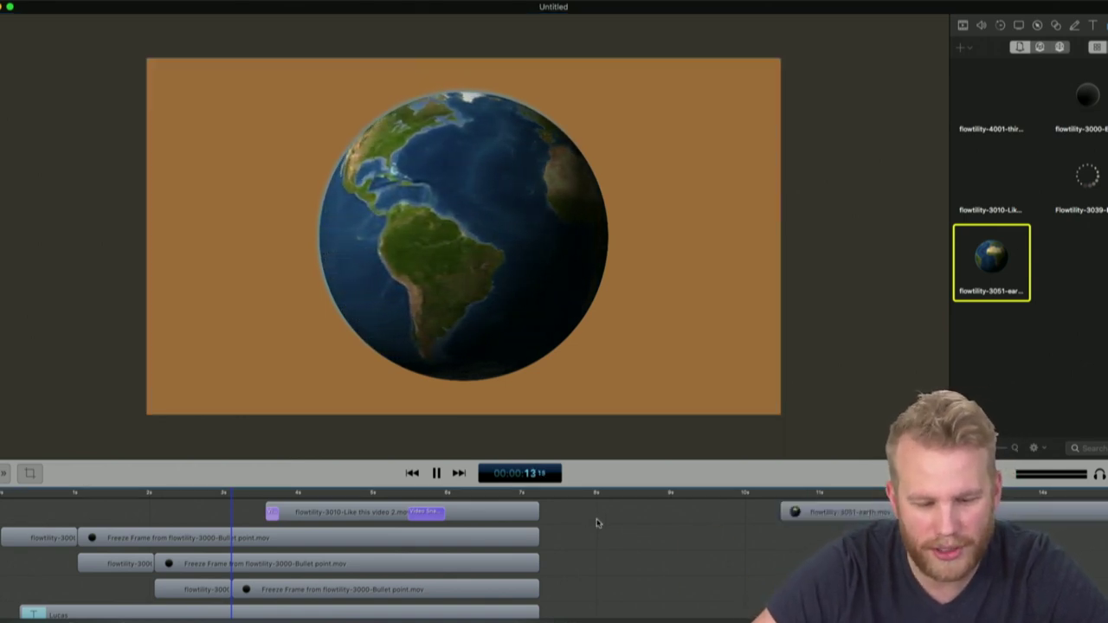
scroll(597, 523, right, 10)
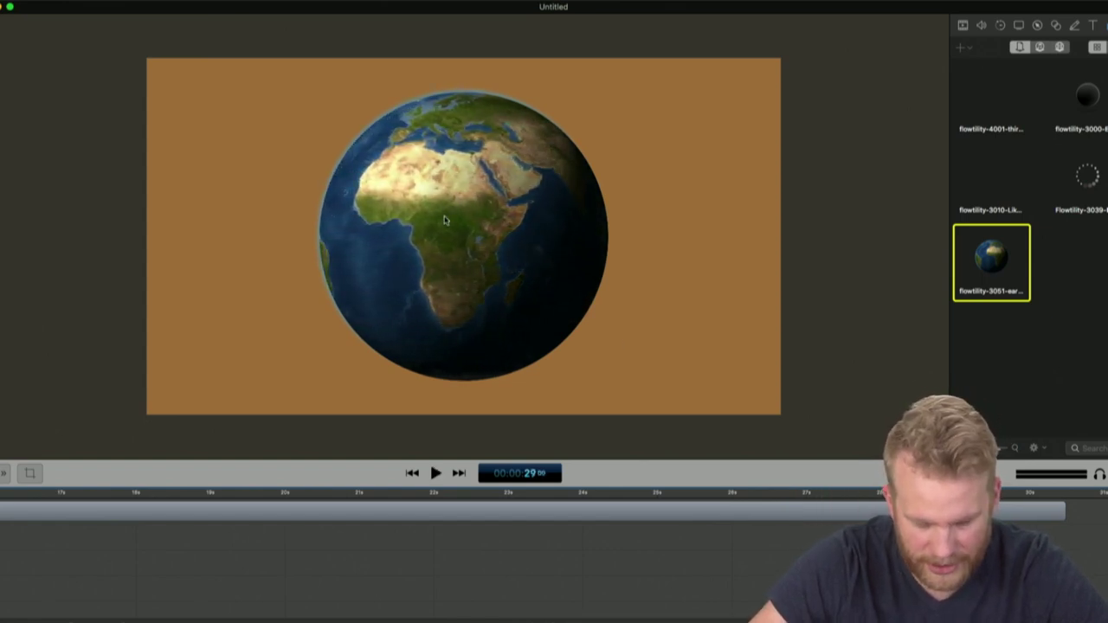
click(765, 535)
key(space)
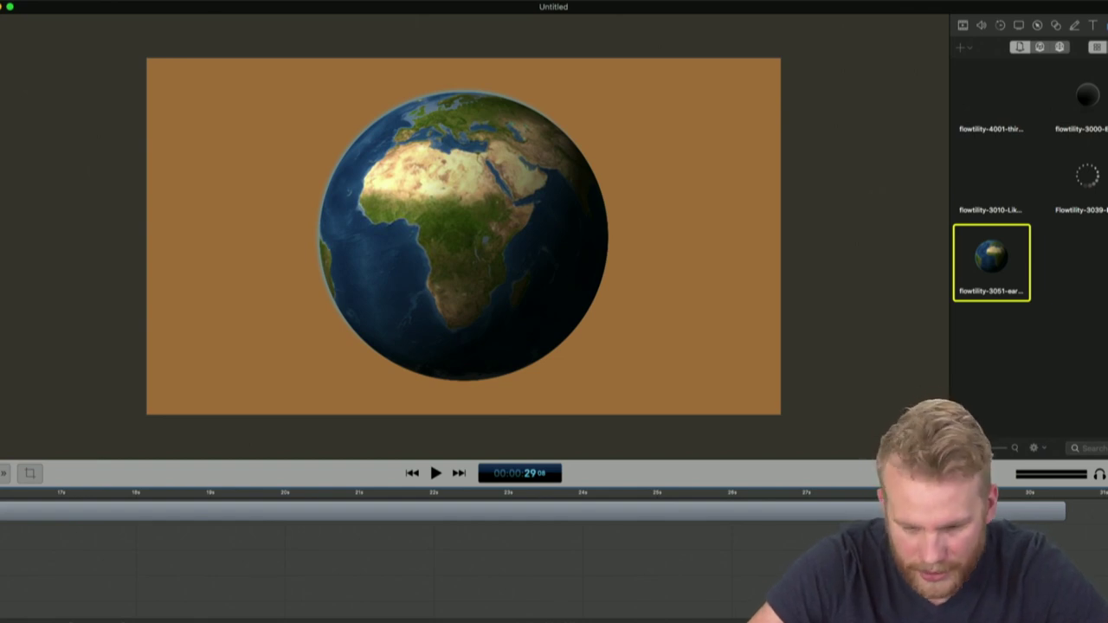
click(1062, 48)
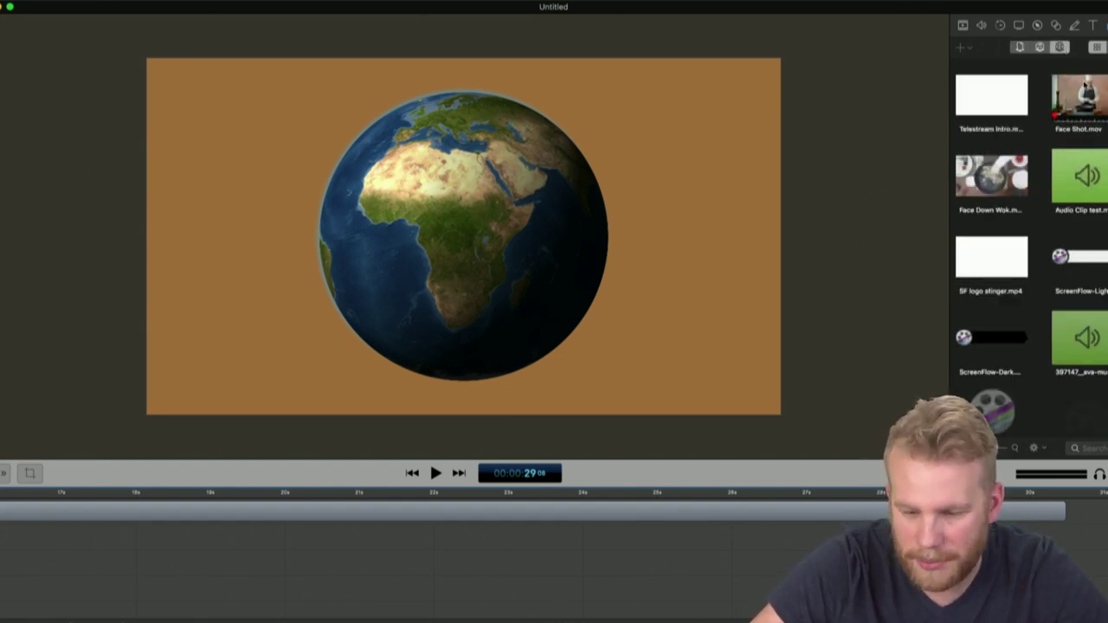
Put Face Shot.mov after the globe and open the globe clip's Video properties at 28;03
drag(1079, 100, 498, 236)
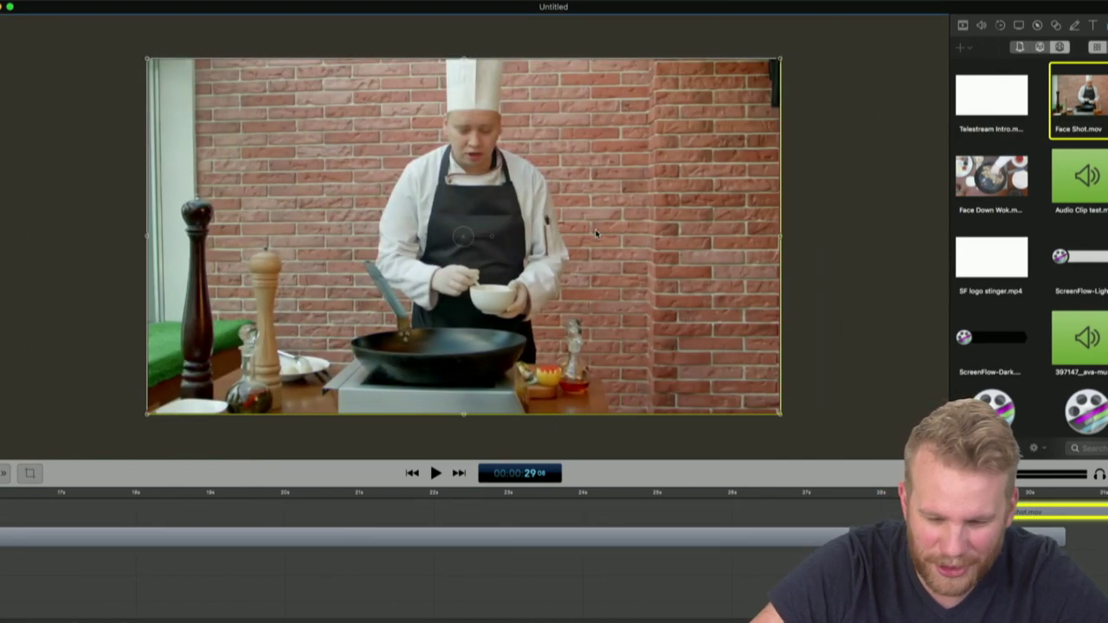
drag(1074, 513, 1106, 537)
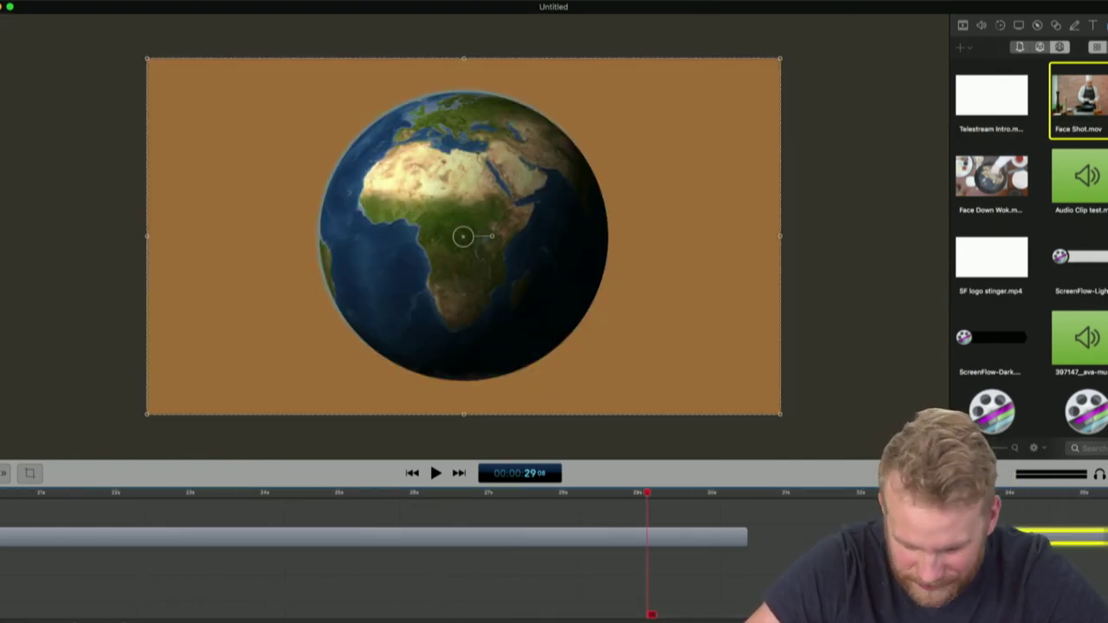
click(595, 500)
drag(595, 500, 567, 500)
click(601, 540)
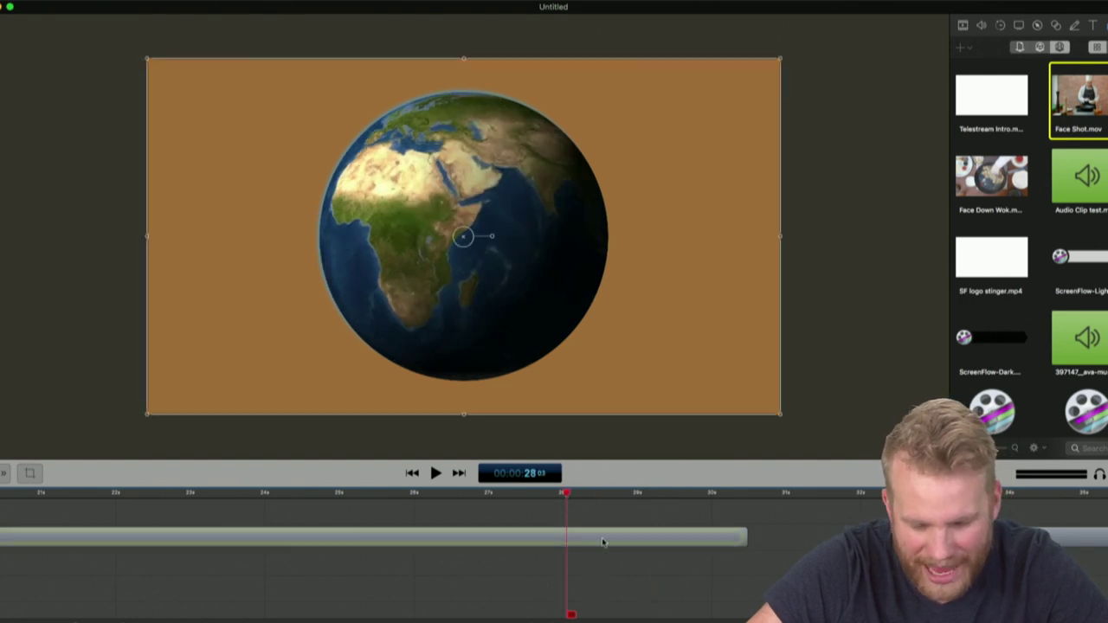
click(964, 25)
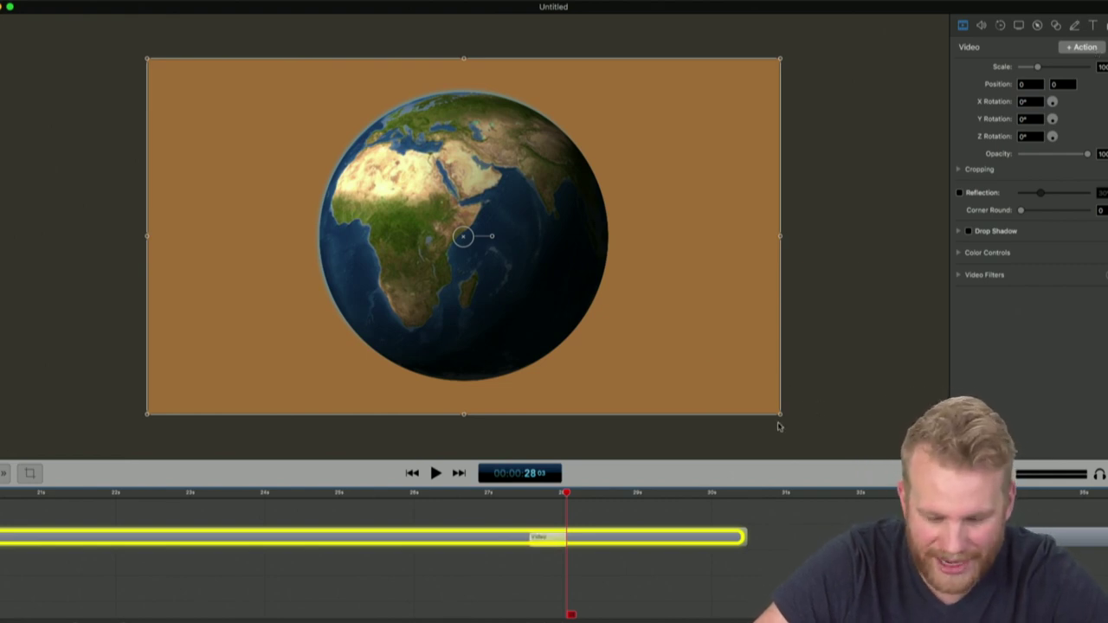
Scale up and reposition the globe so Africa fills the frame
drag(781, 415, 1107, 597)
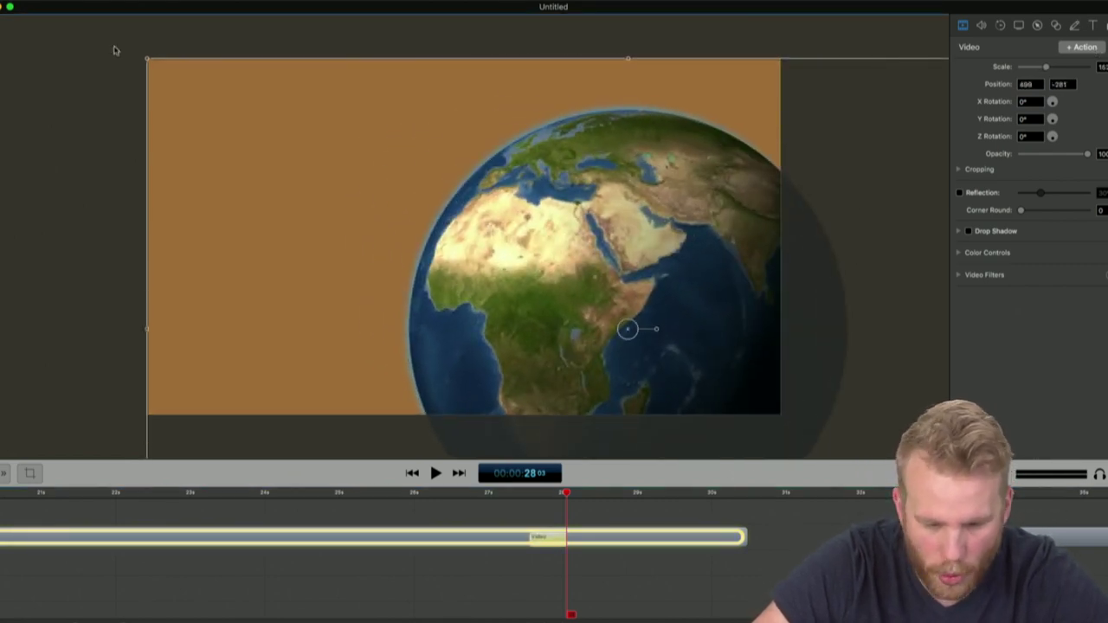
drag(135, 59, 349, 214)
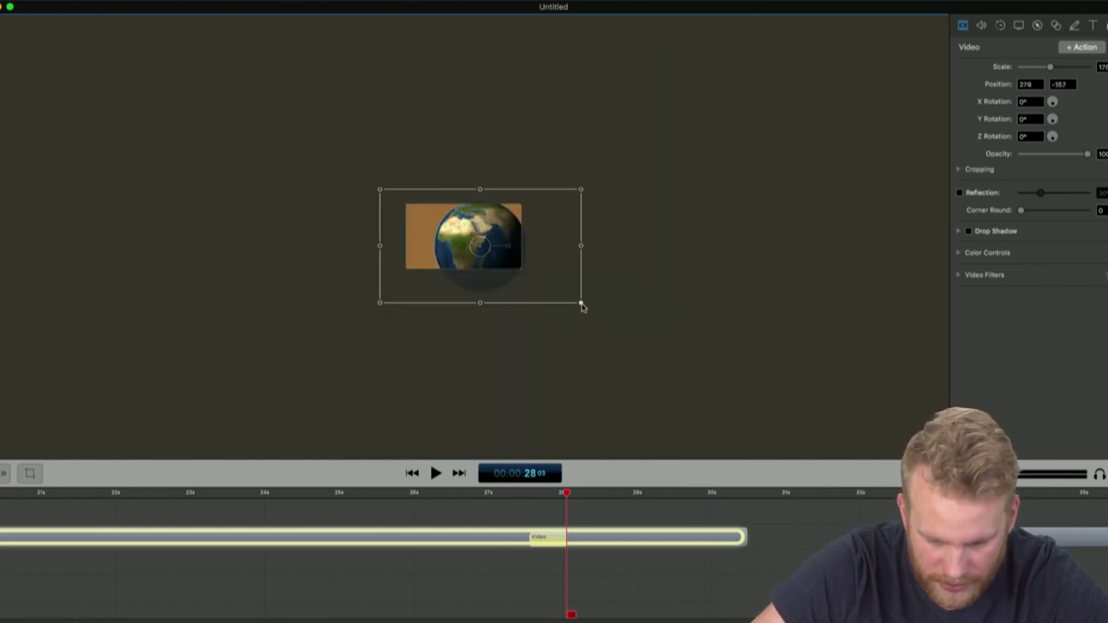
drag(582, 306, 634, 306)
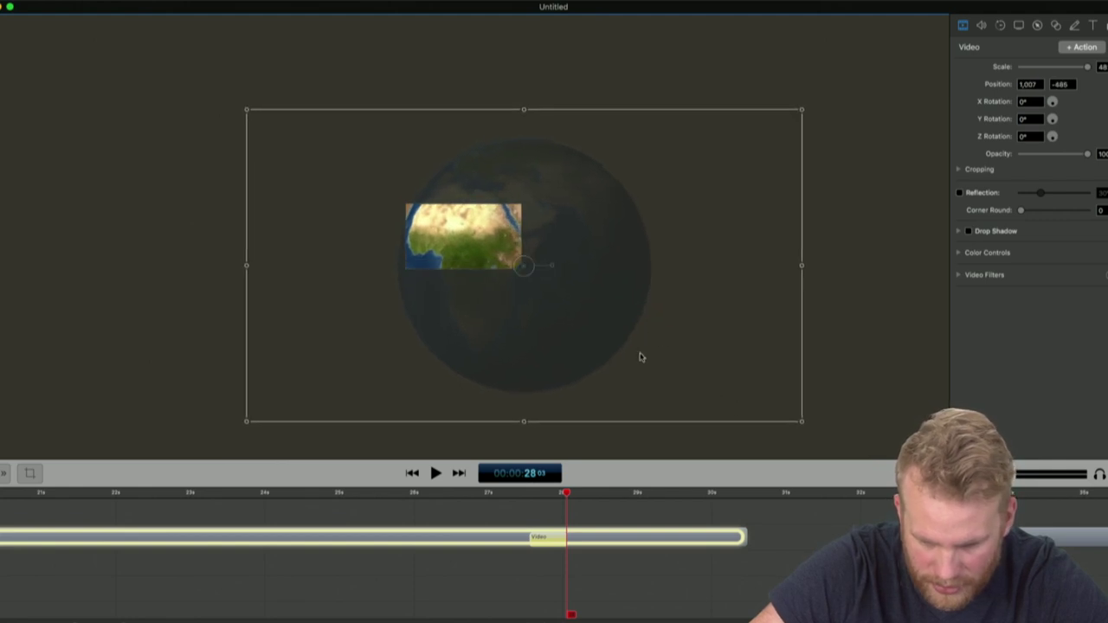
drag(641, 357, 586, 353)
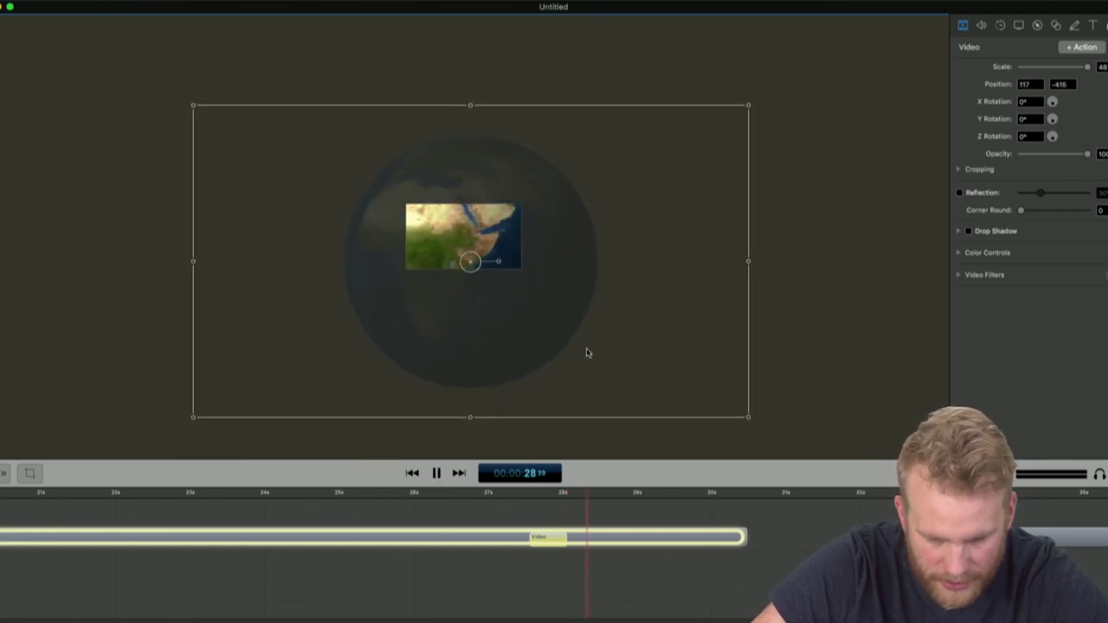
mouse_move(556, 340)
mouse_down()
mouse_move(579, 361)
mouse_move(568, 346)
mouse_up()
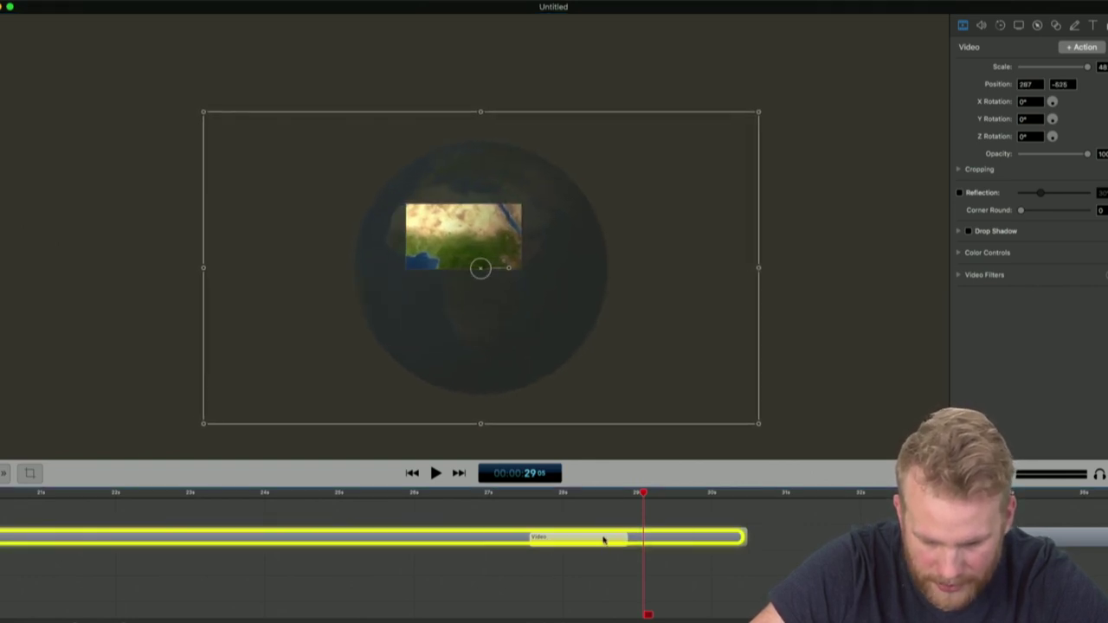
Preview the globe zoom animation from about 26.5 seconds
click(582, 515)
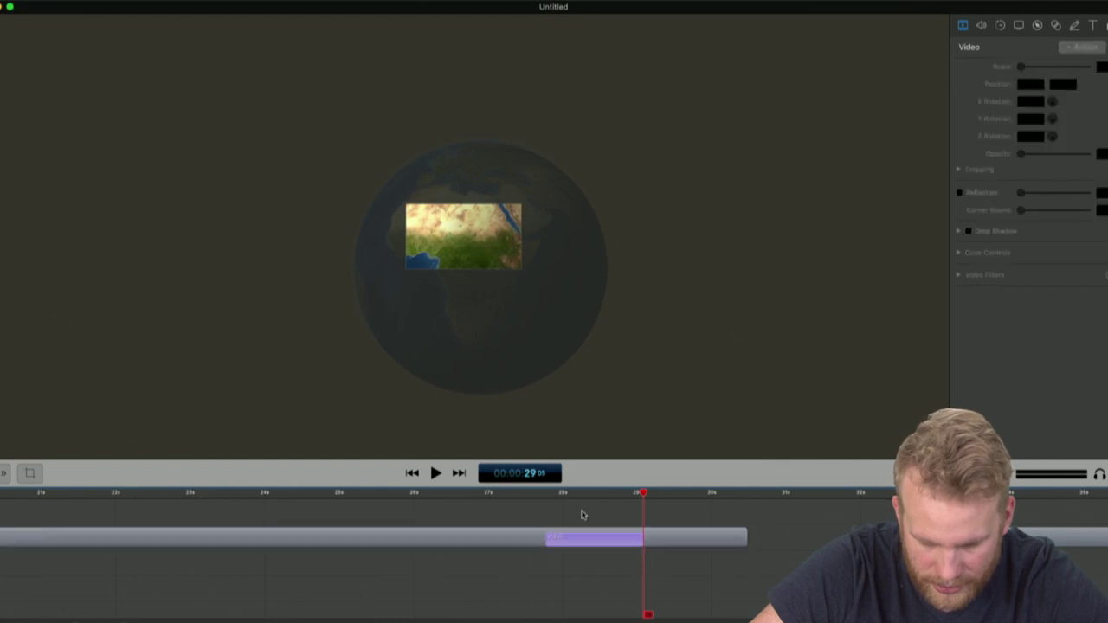
click(477, 493)
key(space)
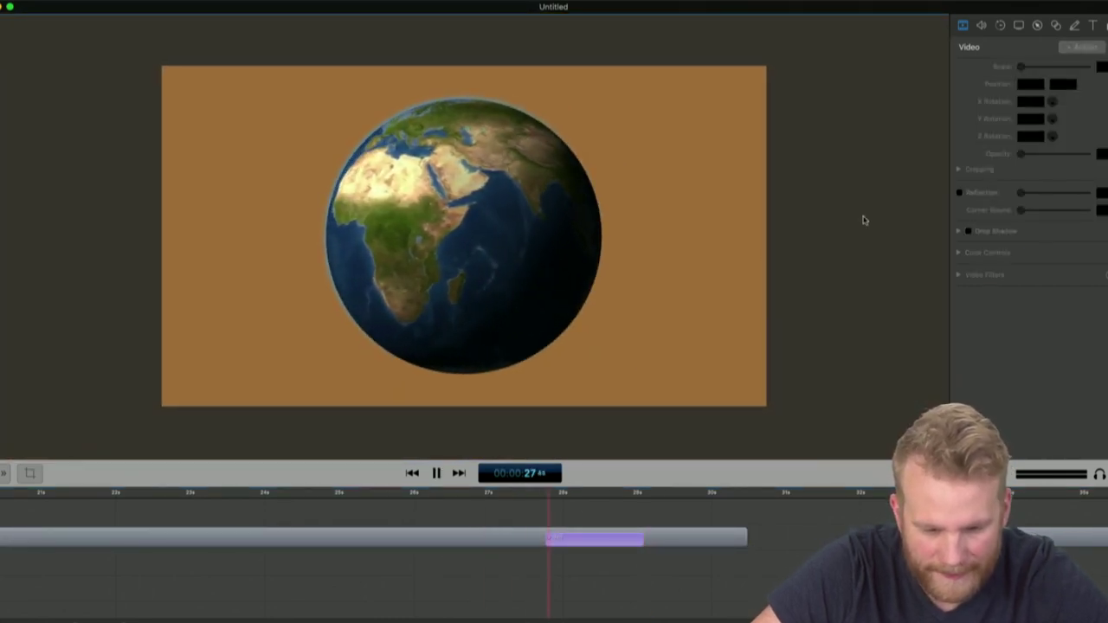
key(space)
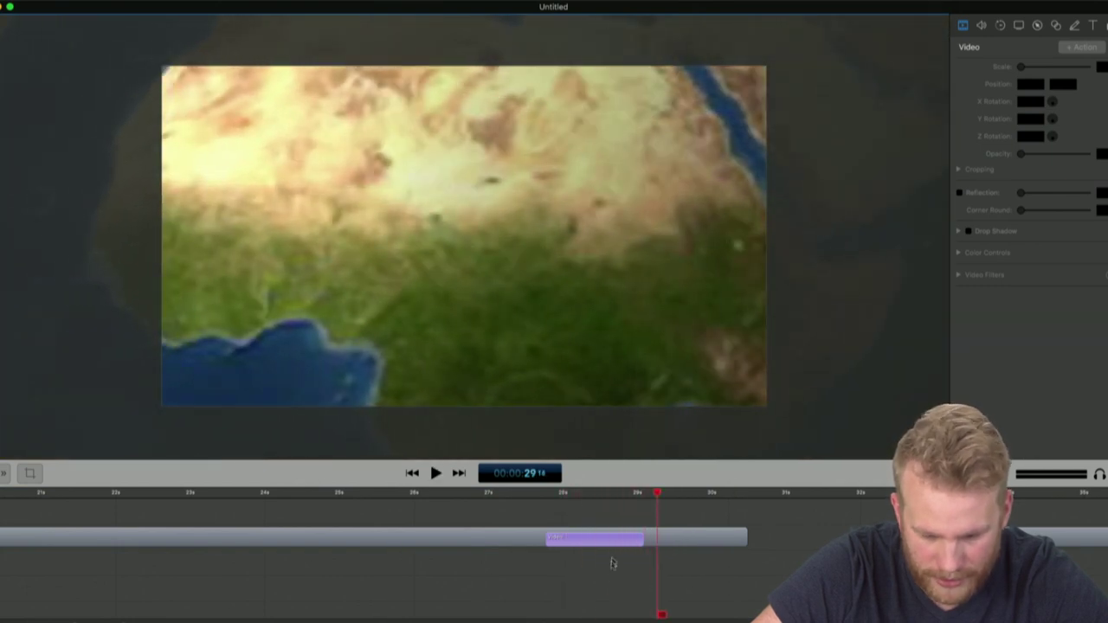
Change the zoom action's curve type to Ease-In
click(614, 544)
right_click(614, 543)
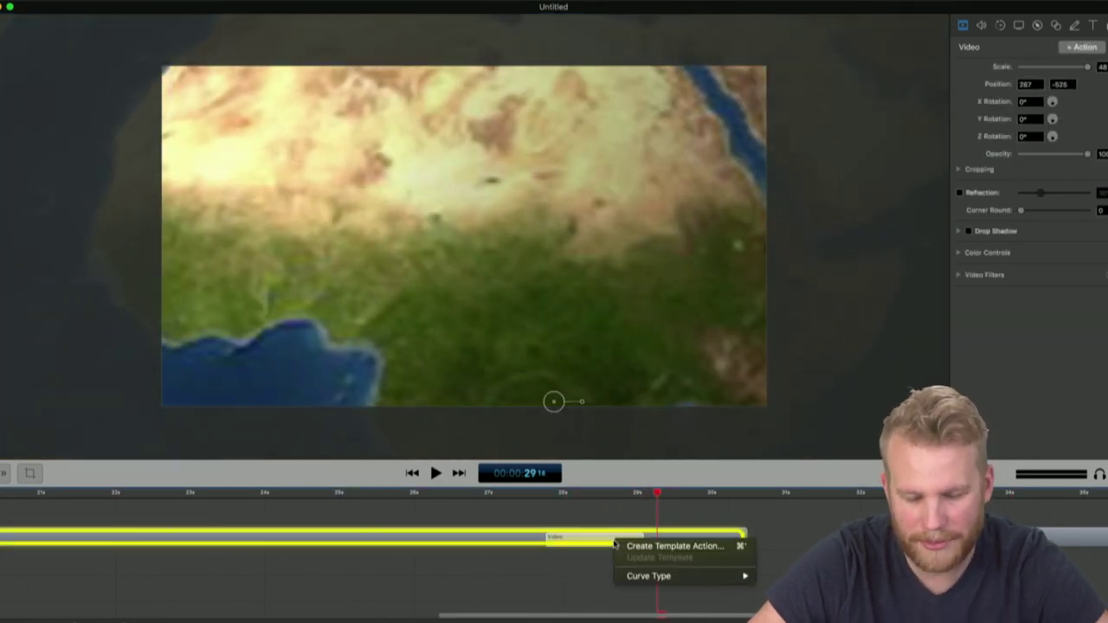
mouse_move(643, 577)
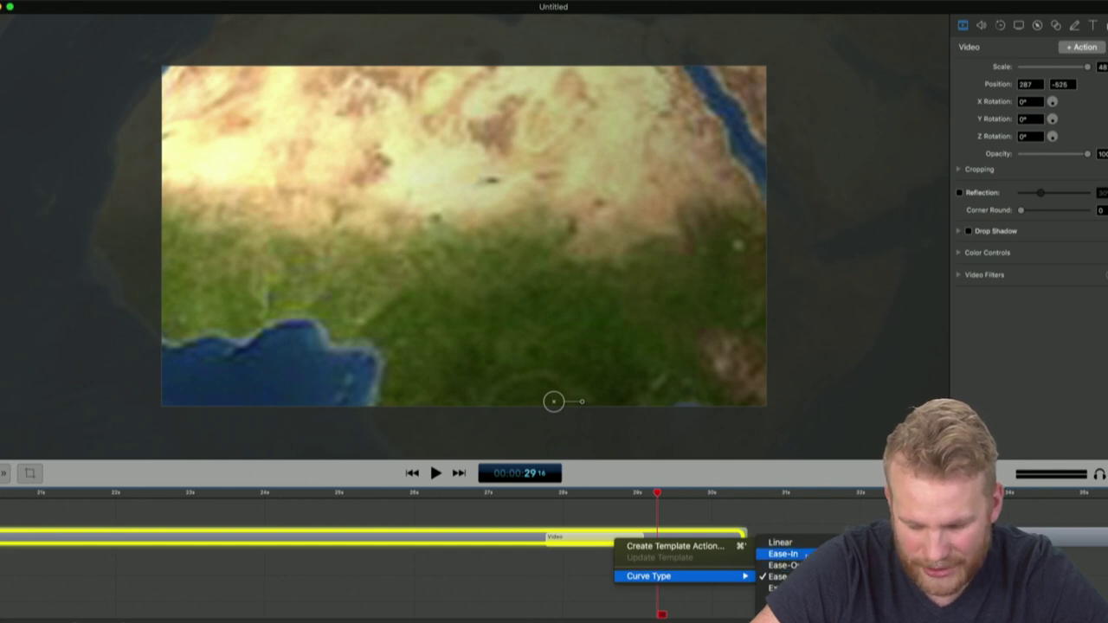
click(805, 555)
Preview the eased zoom from about 27 seconds and slide Face Shot to start where it ends
click(501, 498)
key(space)
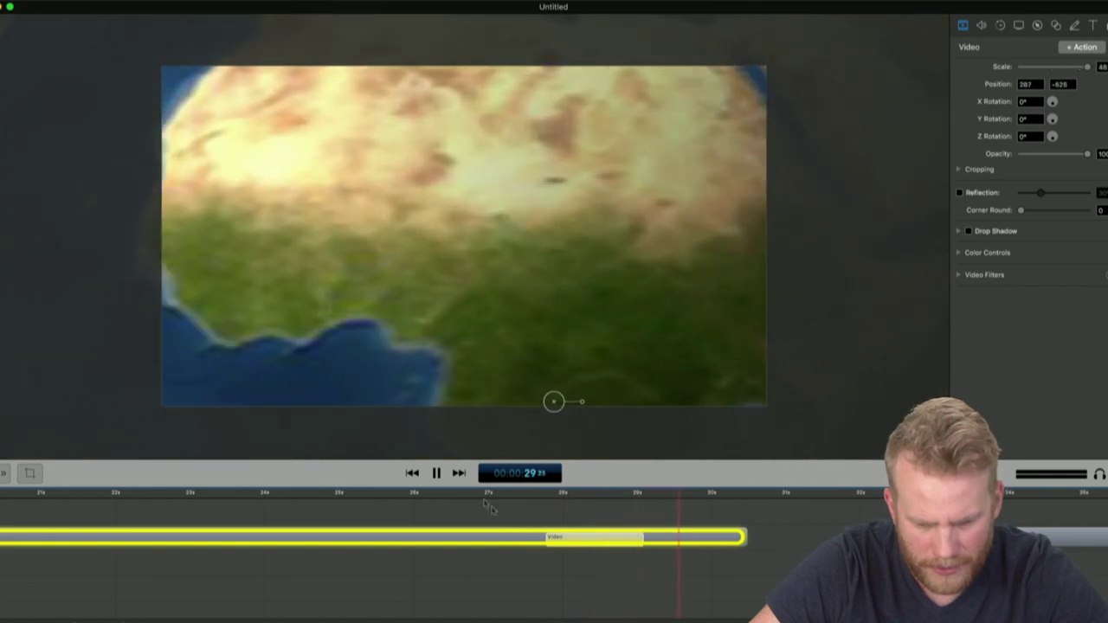
key(space)
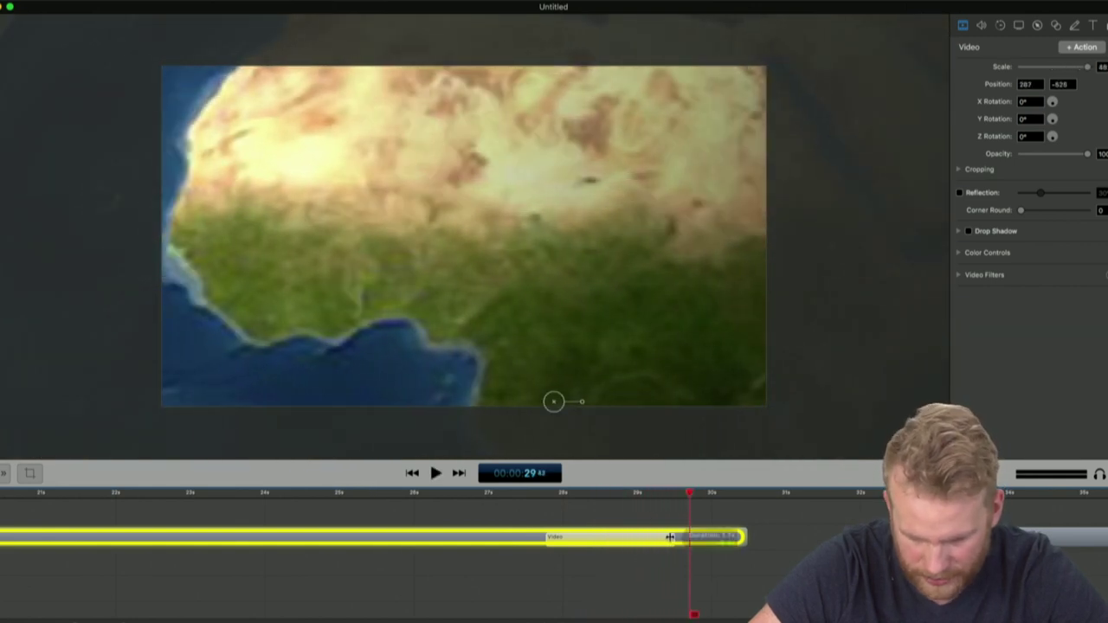
click(670, 537)
drag(1073, 513, 671, 517)
Add a starting transition to Face Shot and lengthen it to 0.6 seconds
right_click(672, 517)
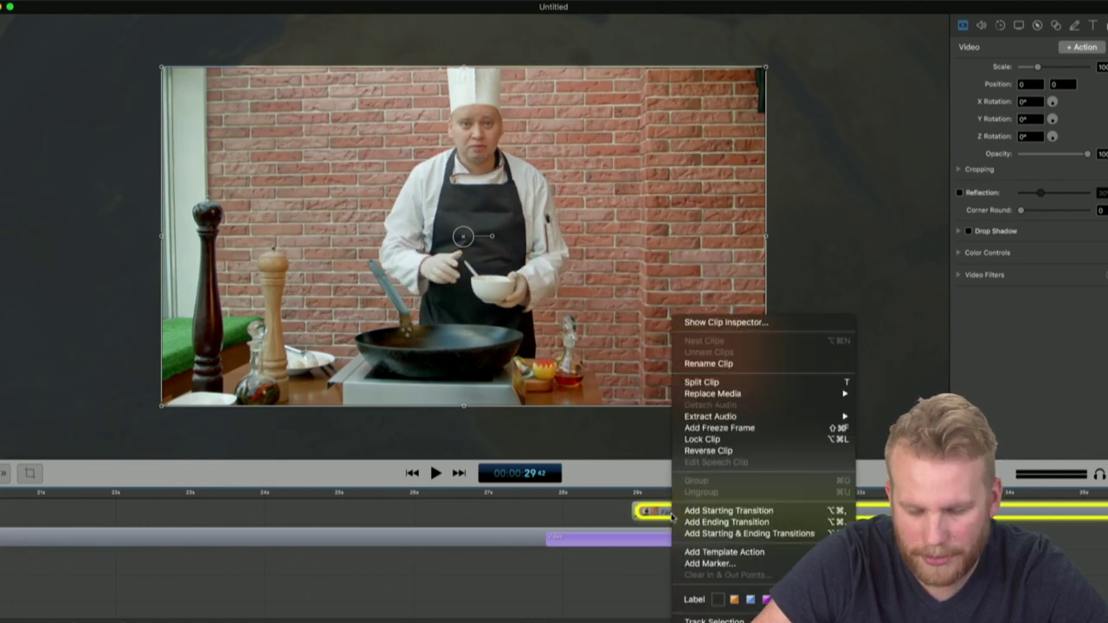
click(696, 513)
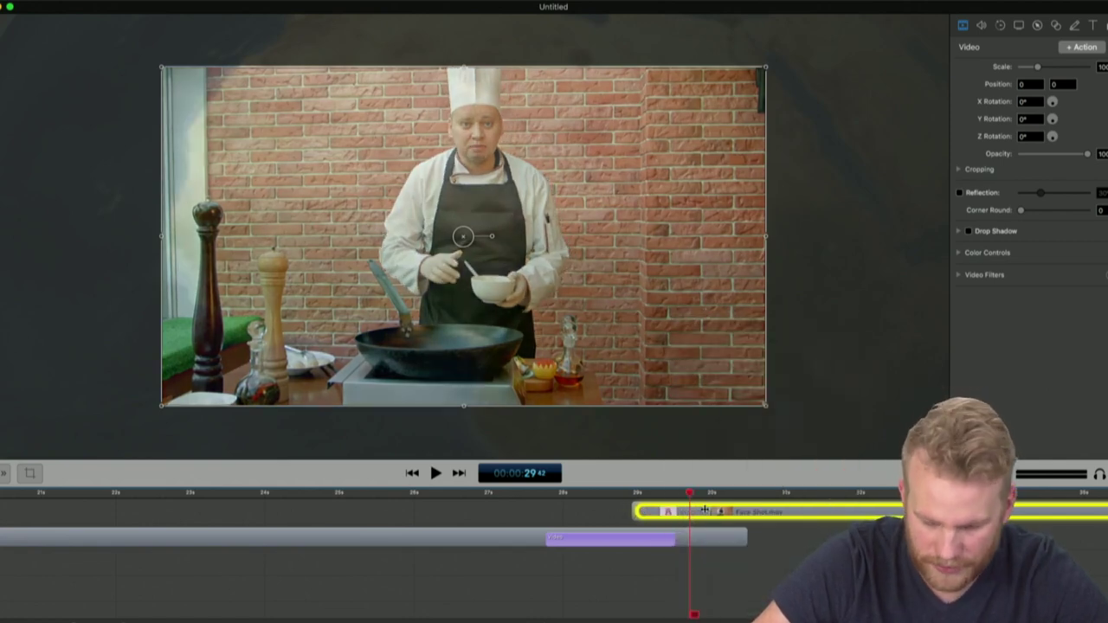
drag(705, 511, 657, 511)
Clear the selection and play the project from the globe shot at 00:26
click(633, 493)
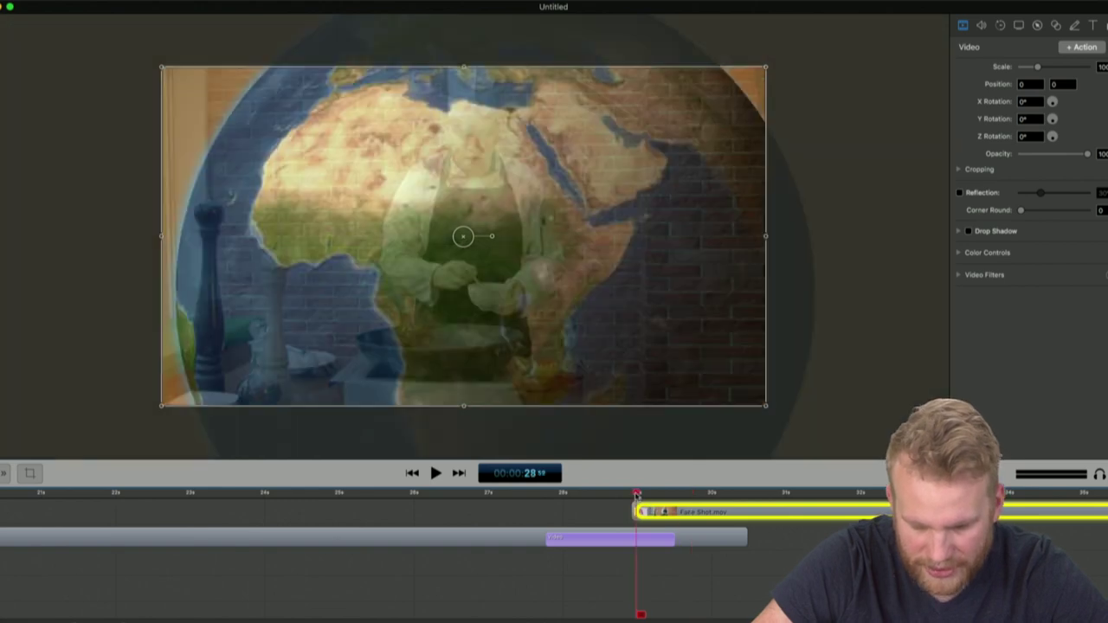
click(439, 494)
click(413, 523)
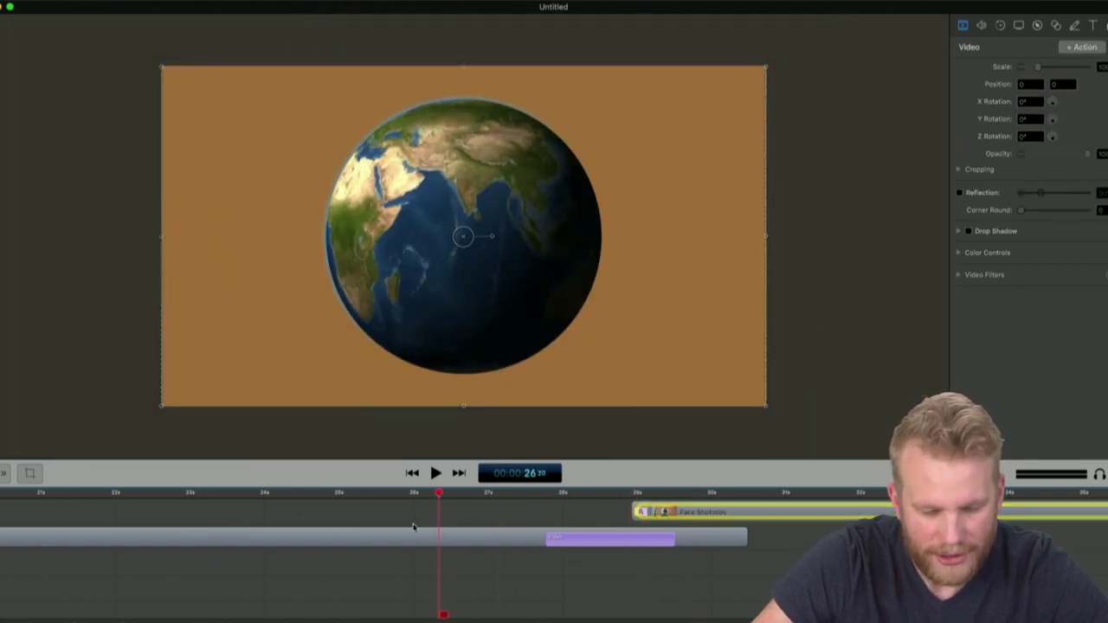
click(413, 537)
click(778, 576)
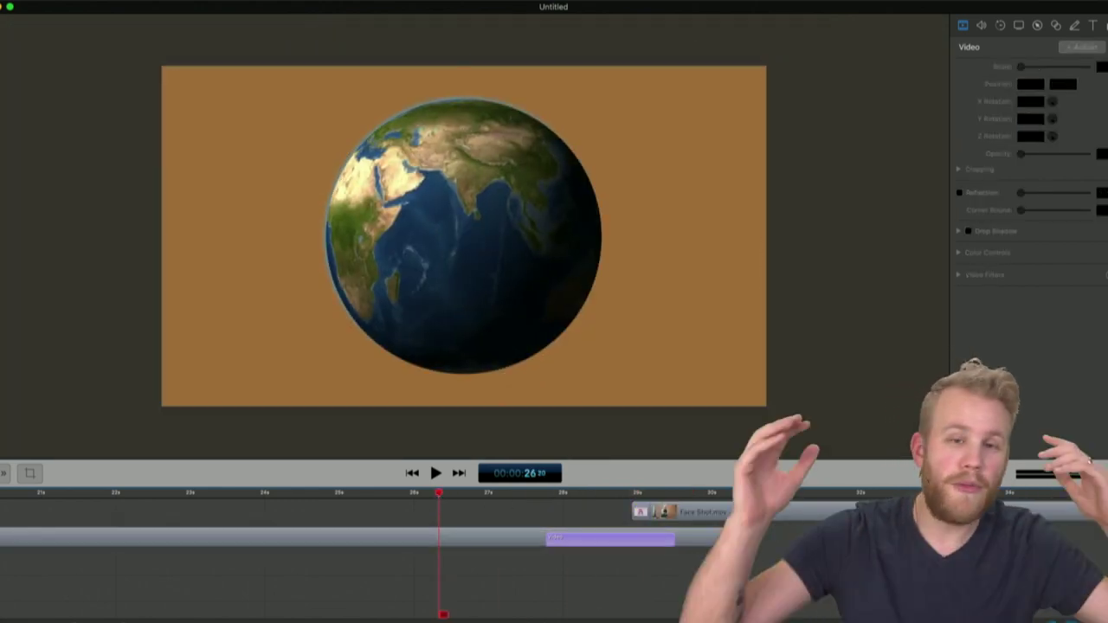
key(space)
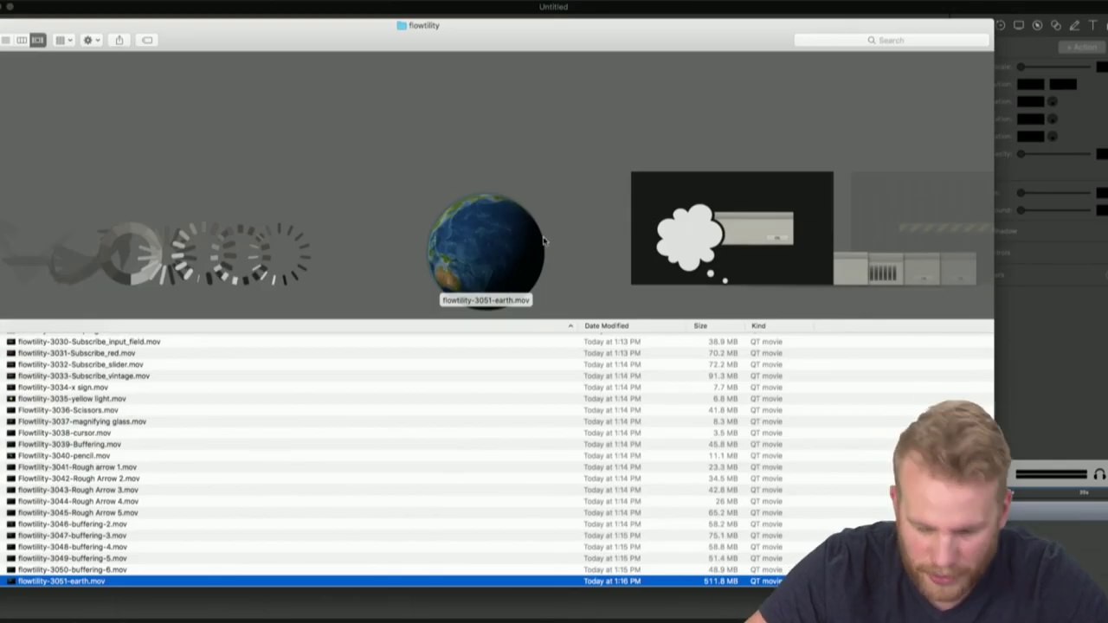
key(Down)
key(Down)
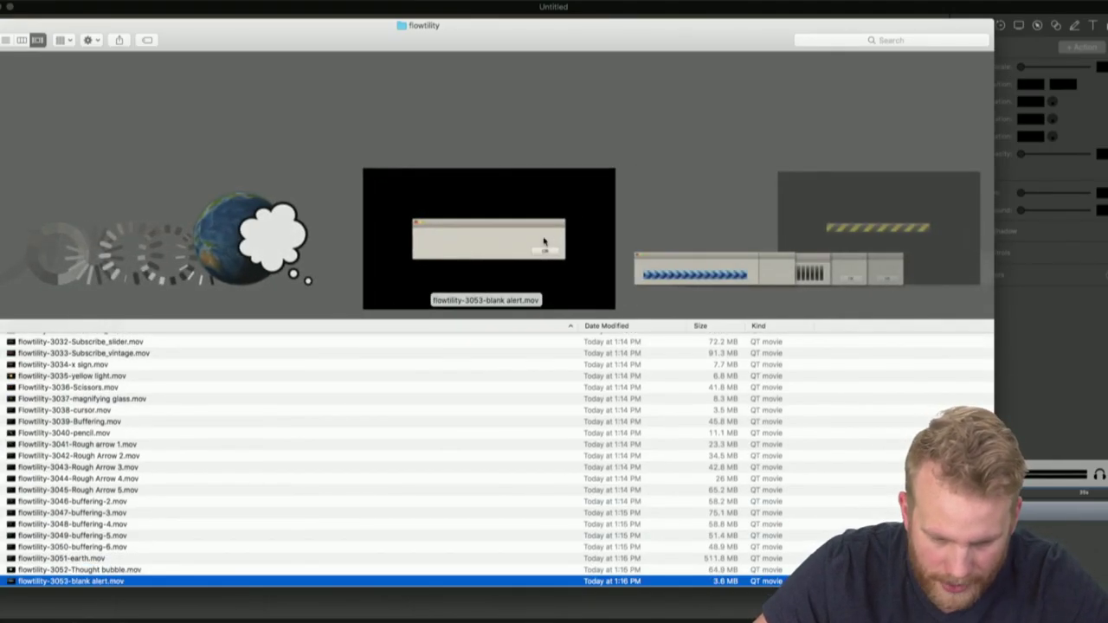
key(Down)
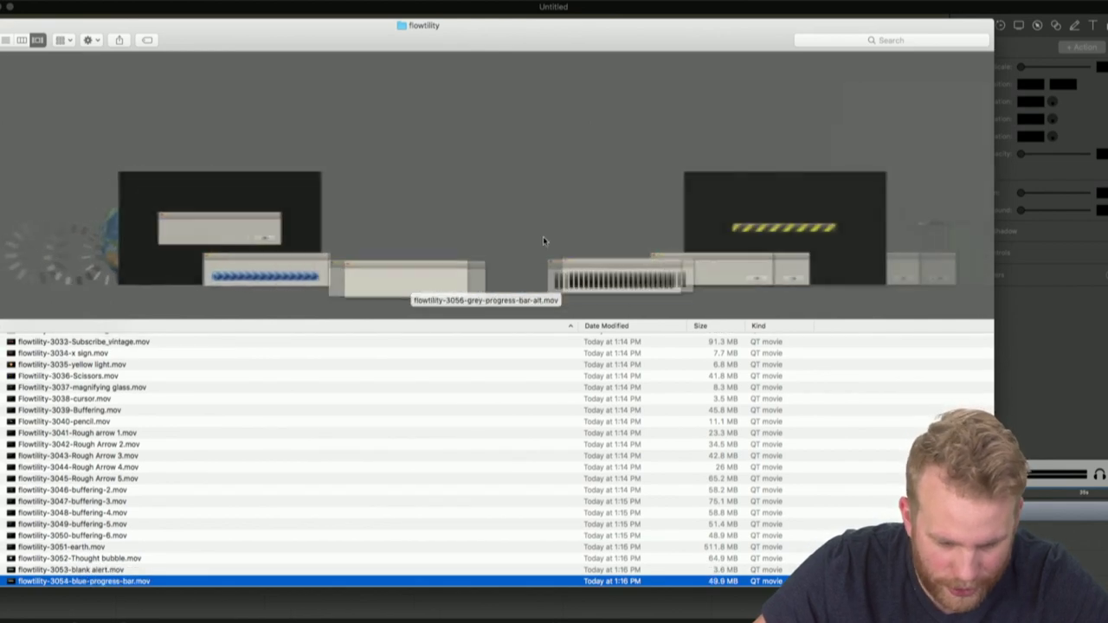
key(Down)
key(Down)
key(Down)
key(Down)
key(Down)
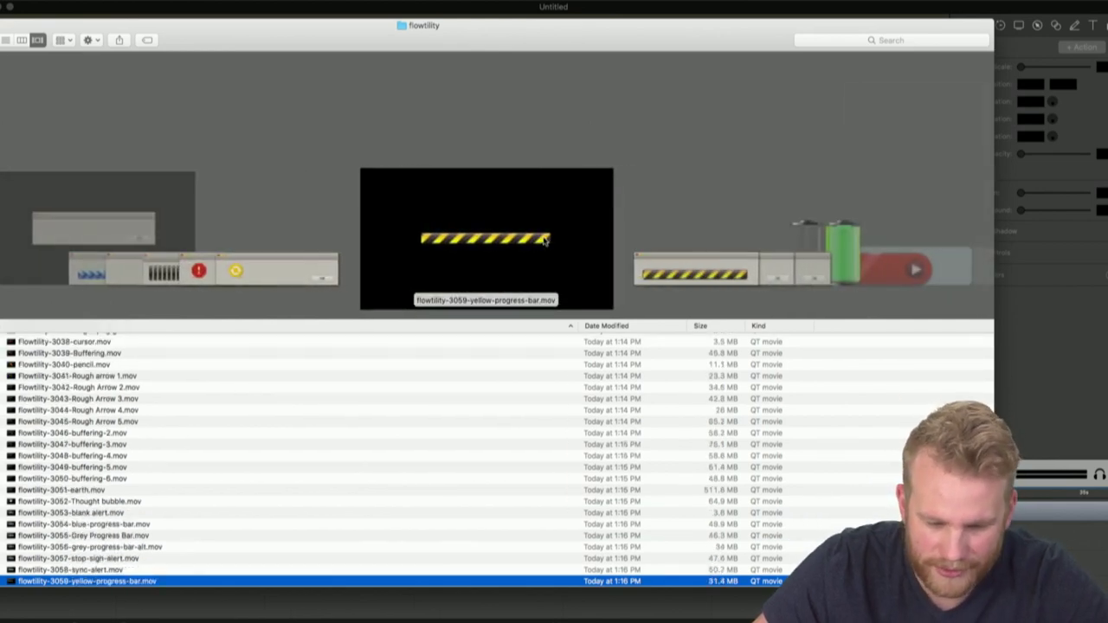
key(super+o)
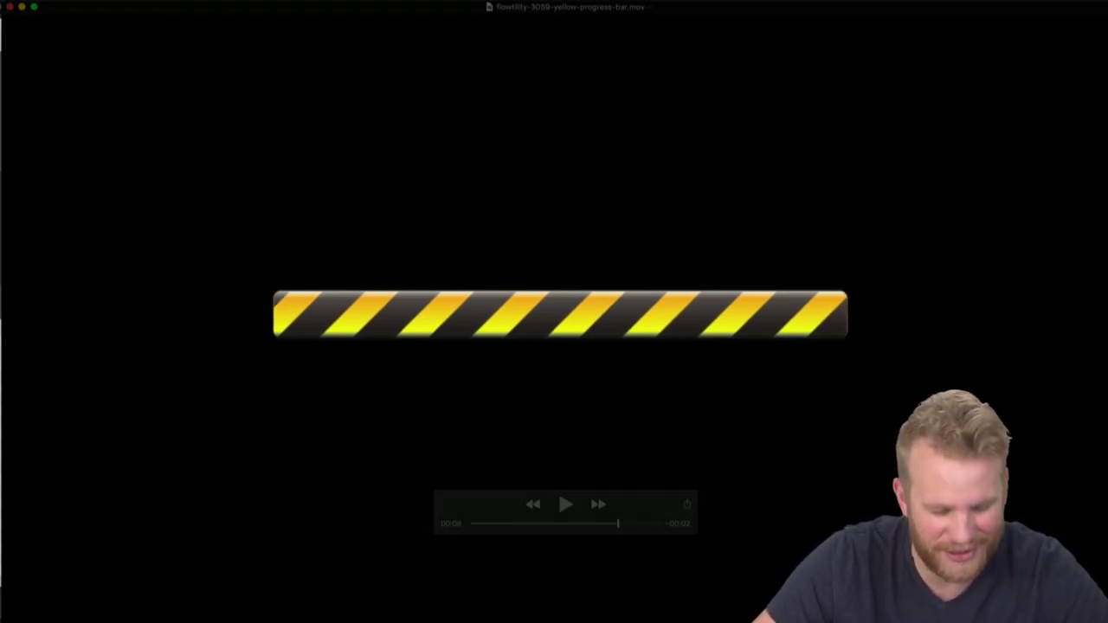
key(super+w)
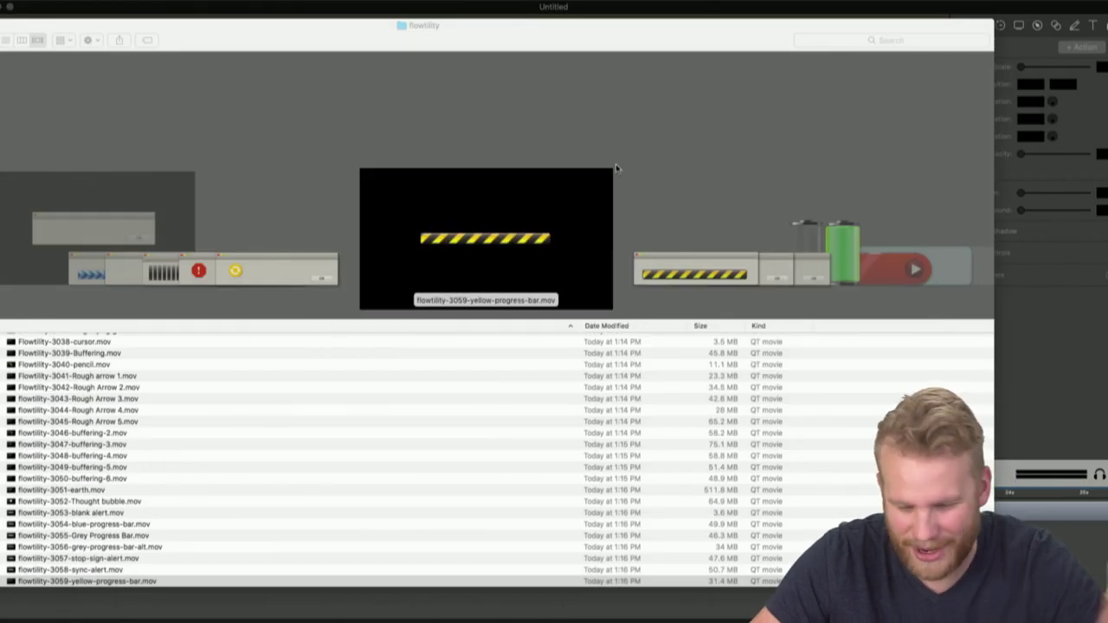
click(511, 204)
scroll(511, 202, right, 3)
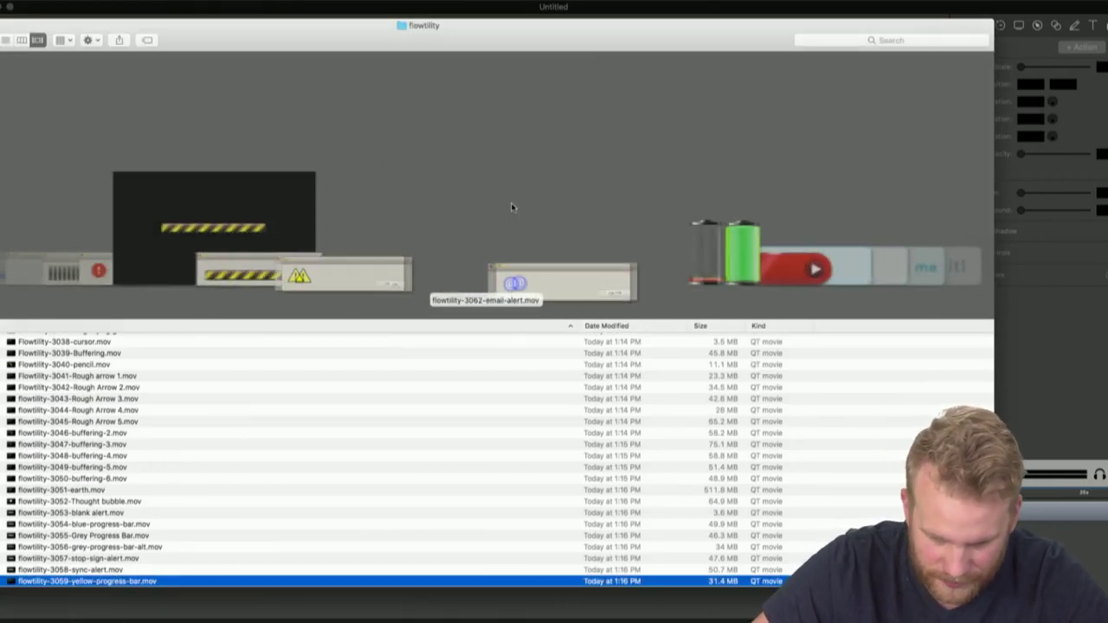
scroll(511, 203, right, 2)
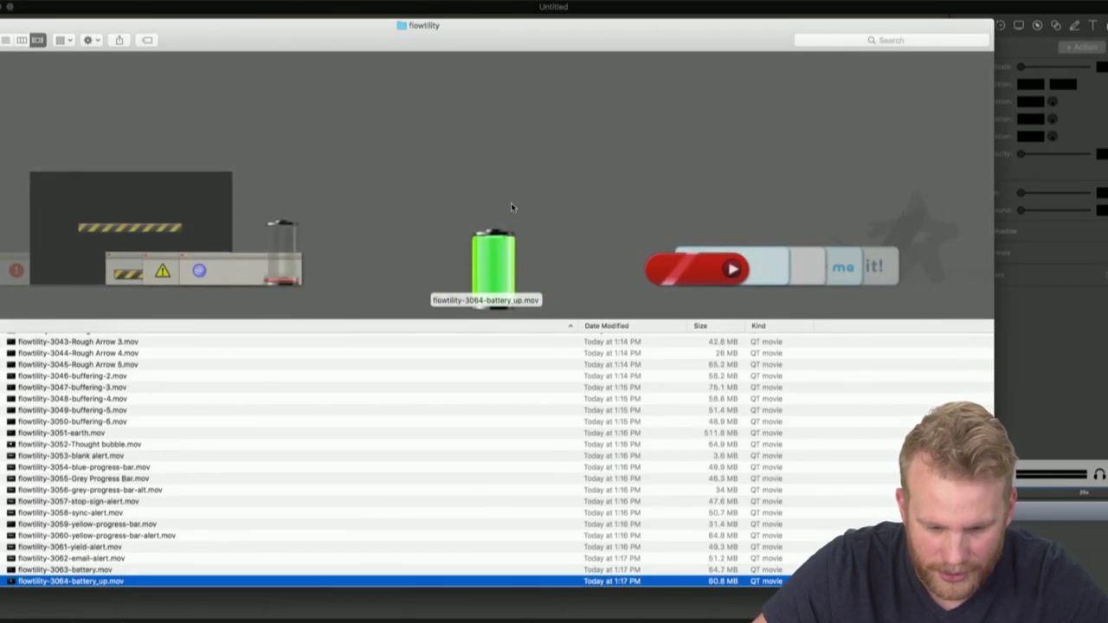
scroll(510, 203, left, 1)
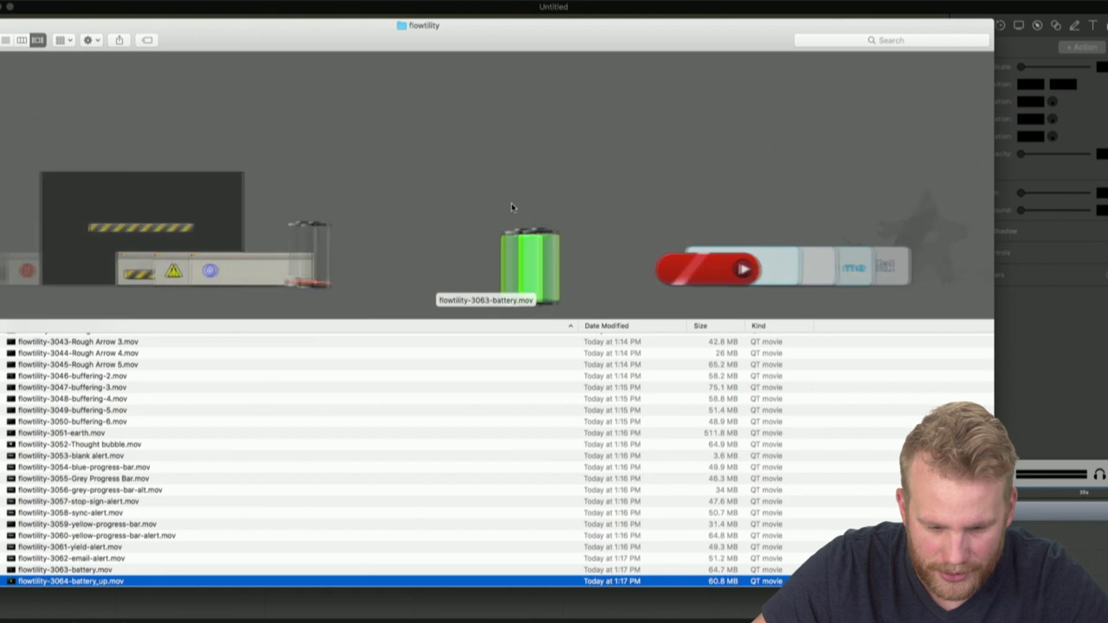
double_click(490, 570)
key(space)
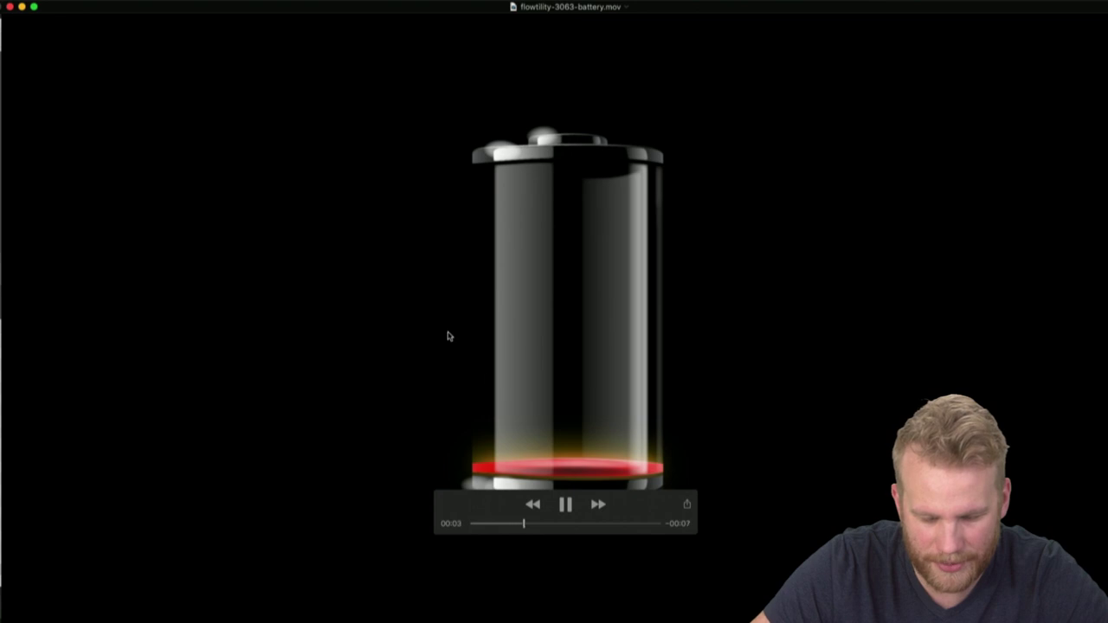
click(9, 7)
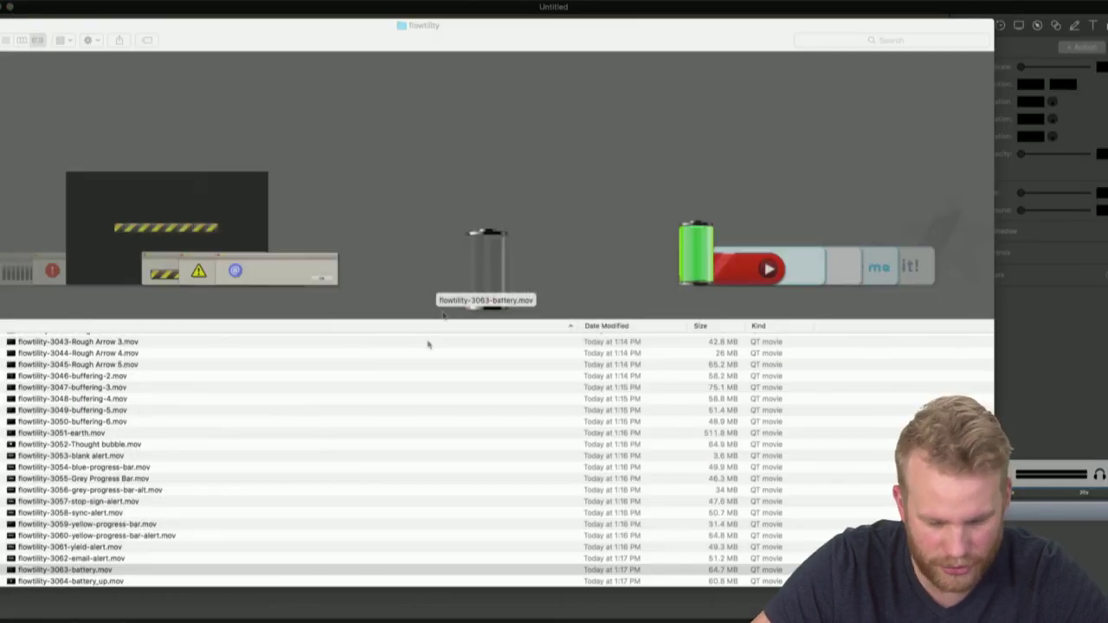
click(693, 263)
scroll(693, 263, down, 7)
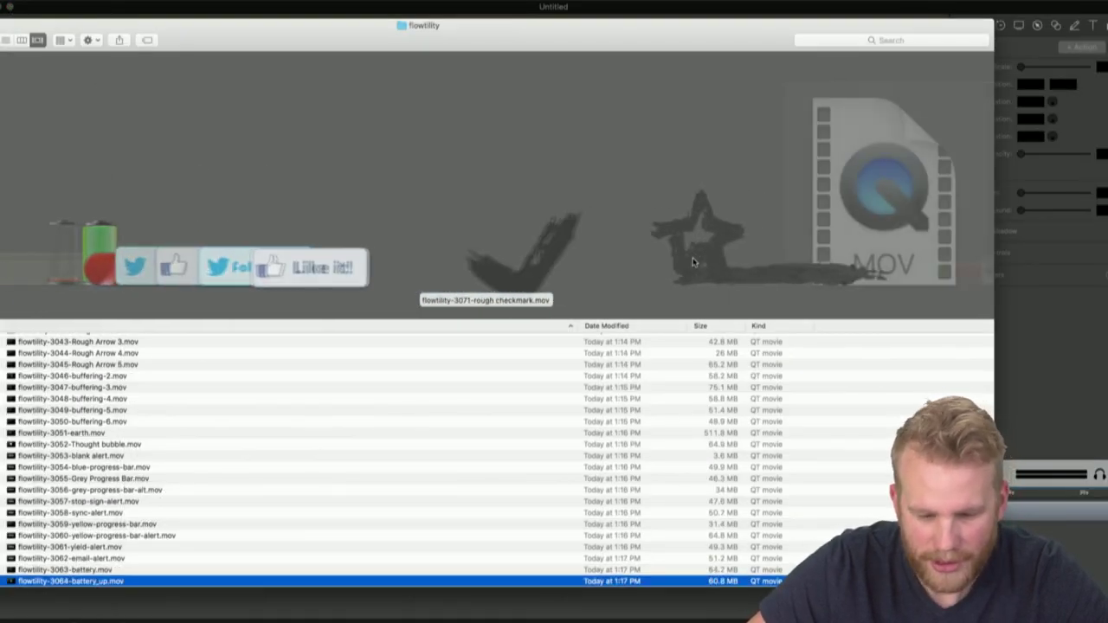
scroll(693, 262, down, 9)
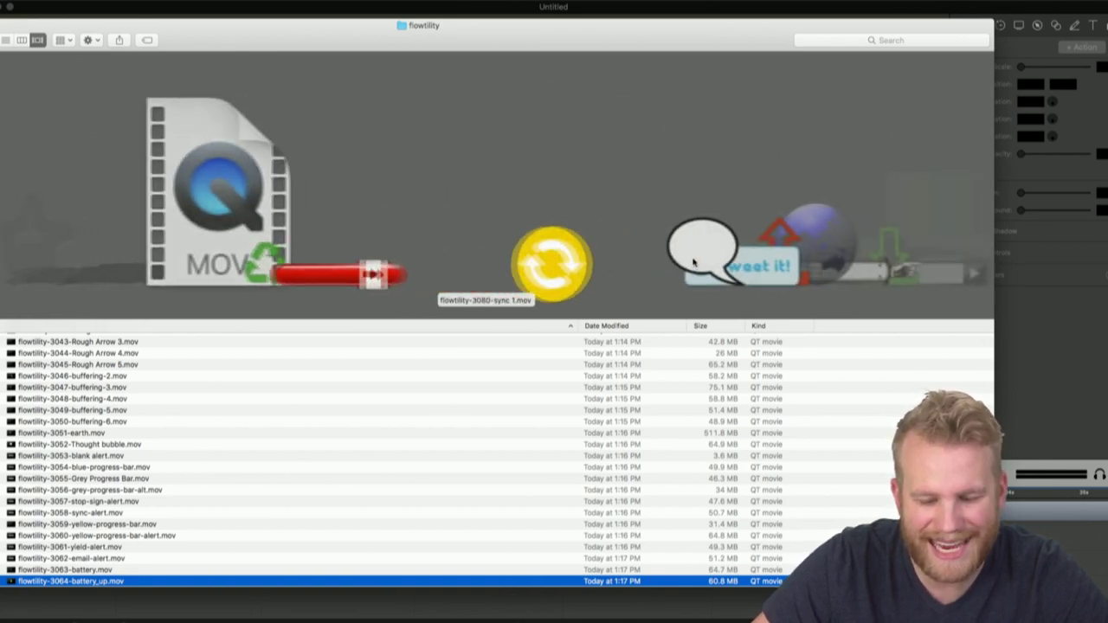
scroll(693, 262, down, 4)
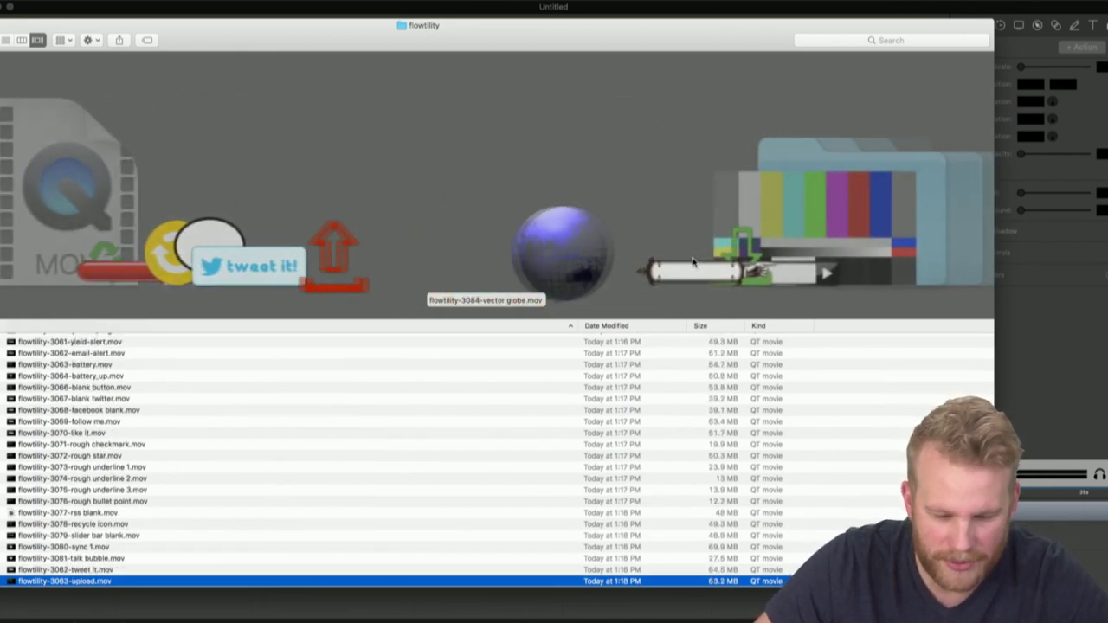
scroll(693, 262, down, 4)
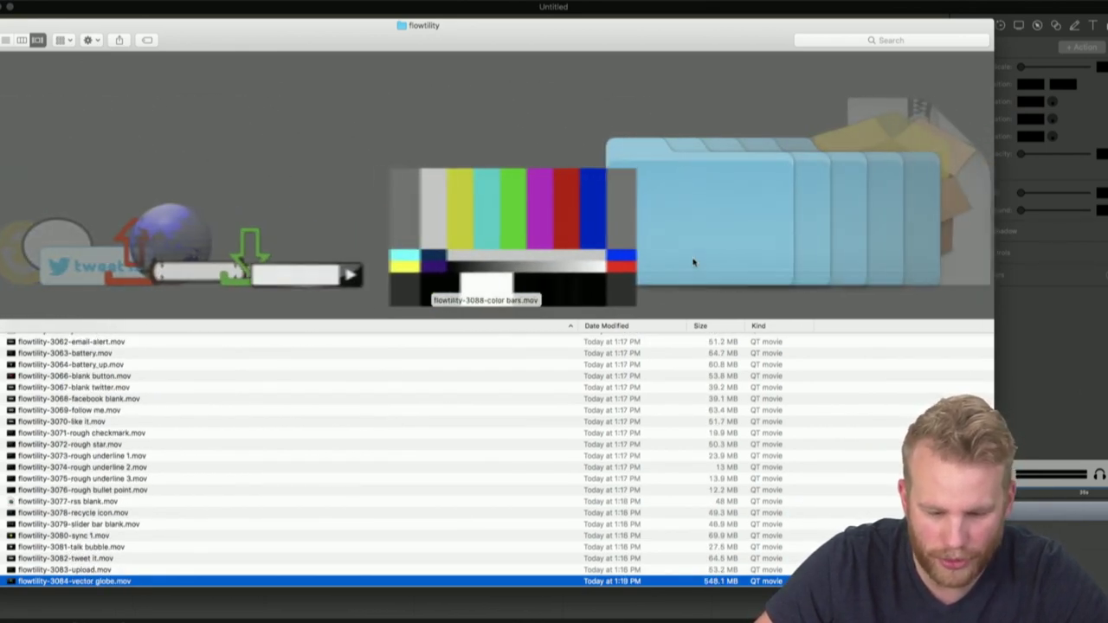
double_click(568, 256)
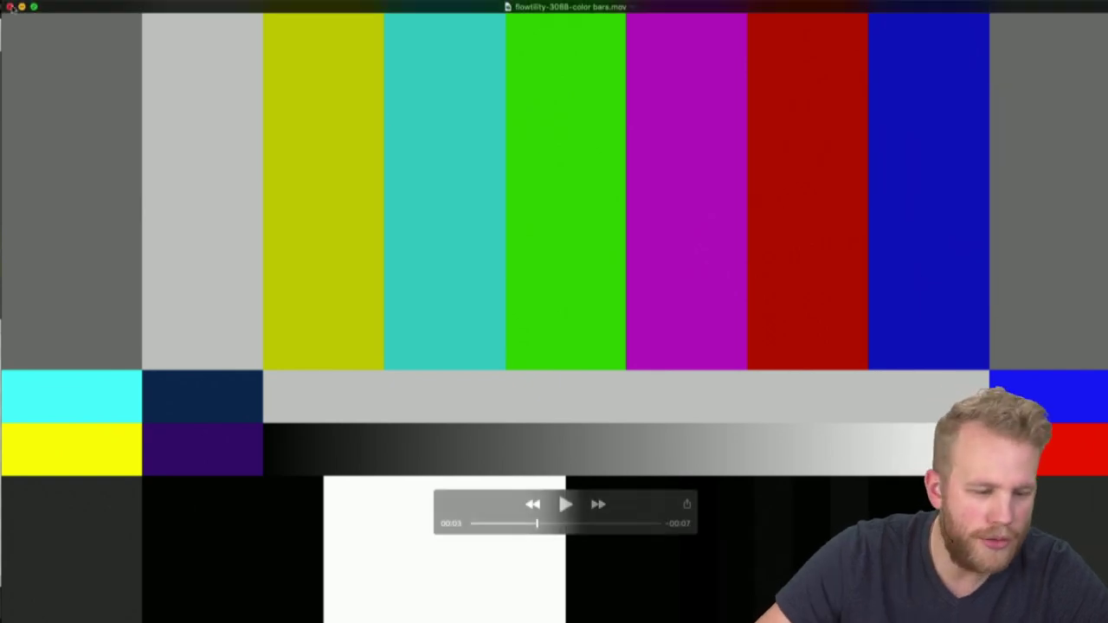
click(10, 7)
click(638, 207)
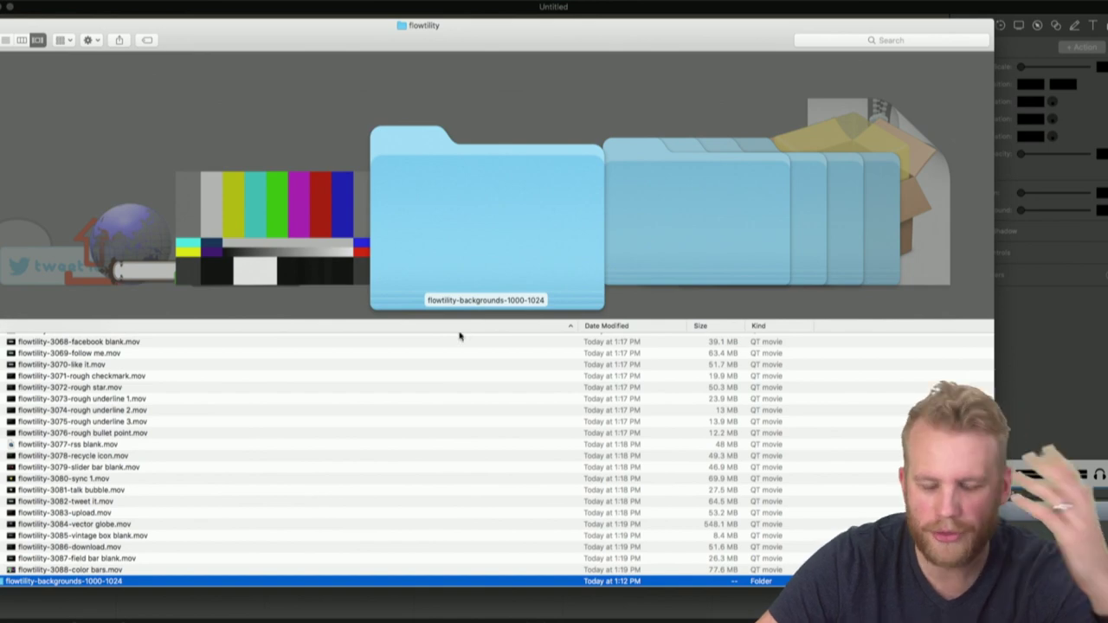
Open the flowtility-backgrounds-1000-1024 folder and select flowtility-1002-blue-sword.mov in Cover Flow
double_click(471, 187)
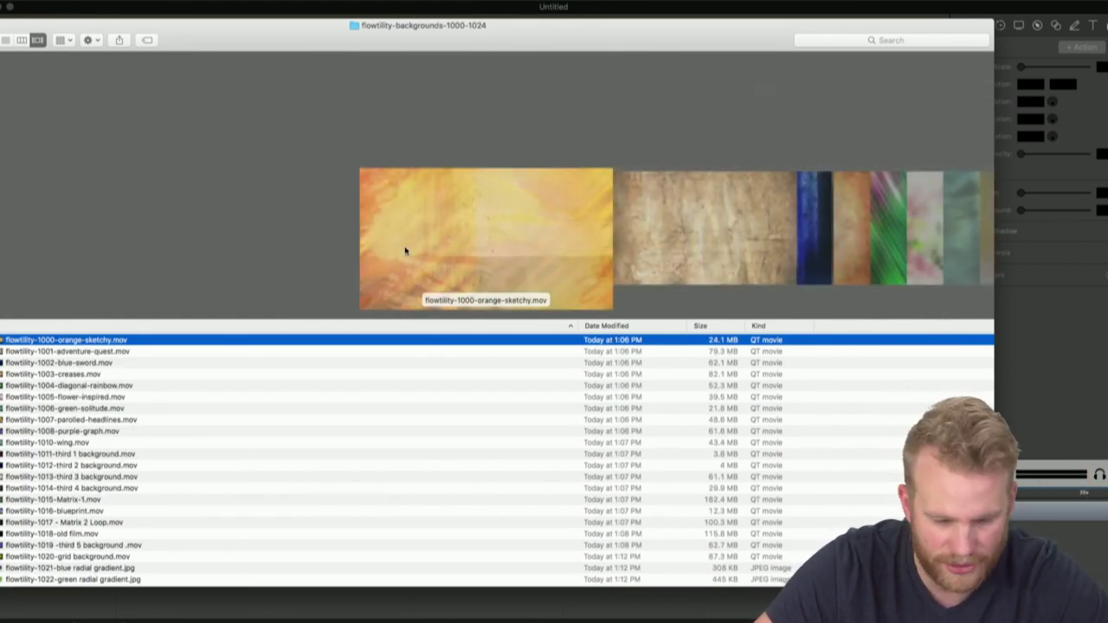
scroll(463, 218, down, 3)
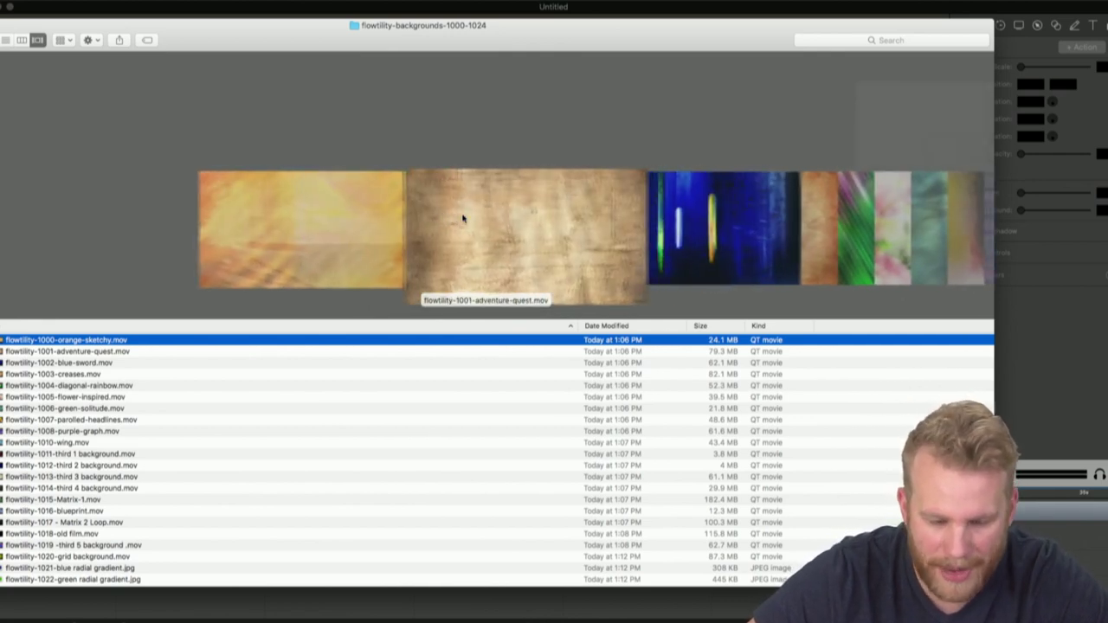
scroll(462, 219, up, 1)
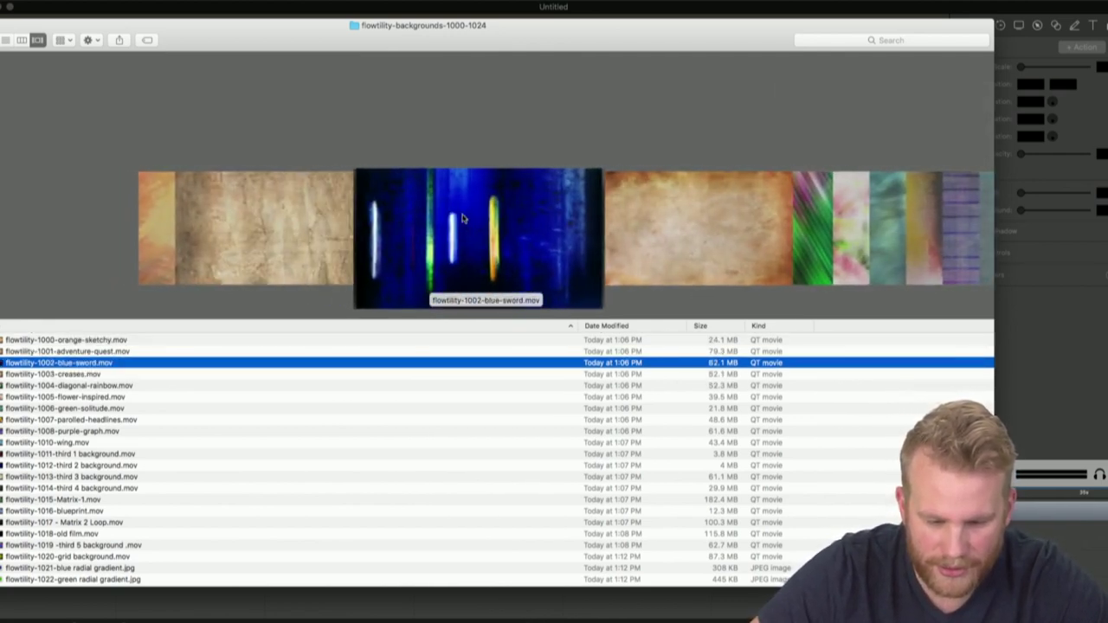
scroll(462, 218, down, 5)
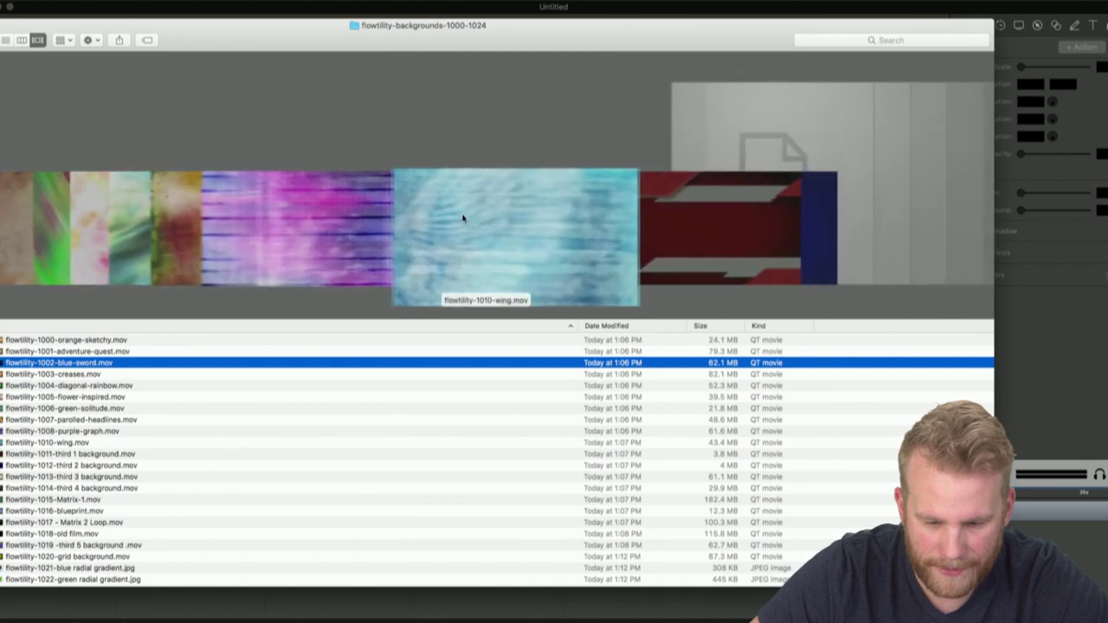
scroll(463, 218, up, 7)
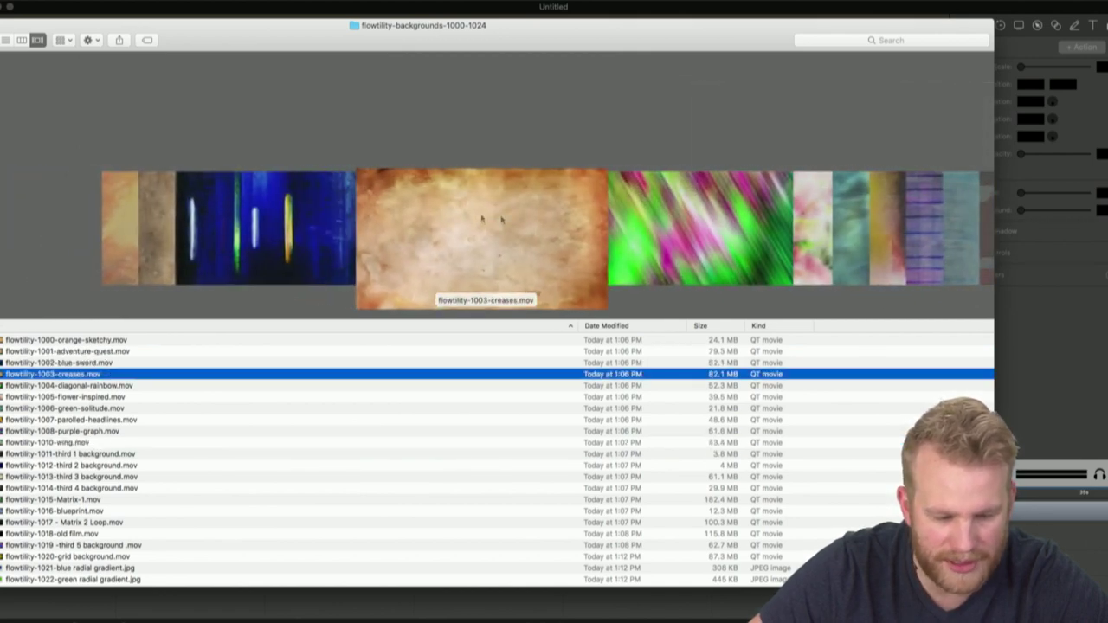
scroll(475, 238, up, 1)
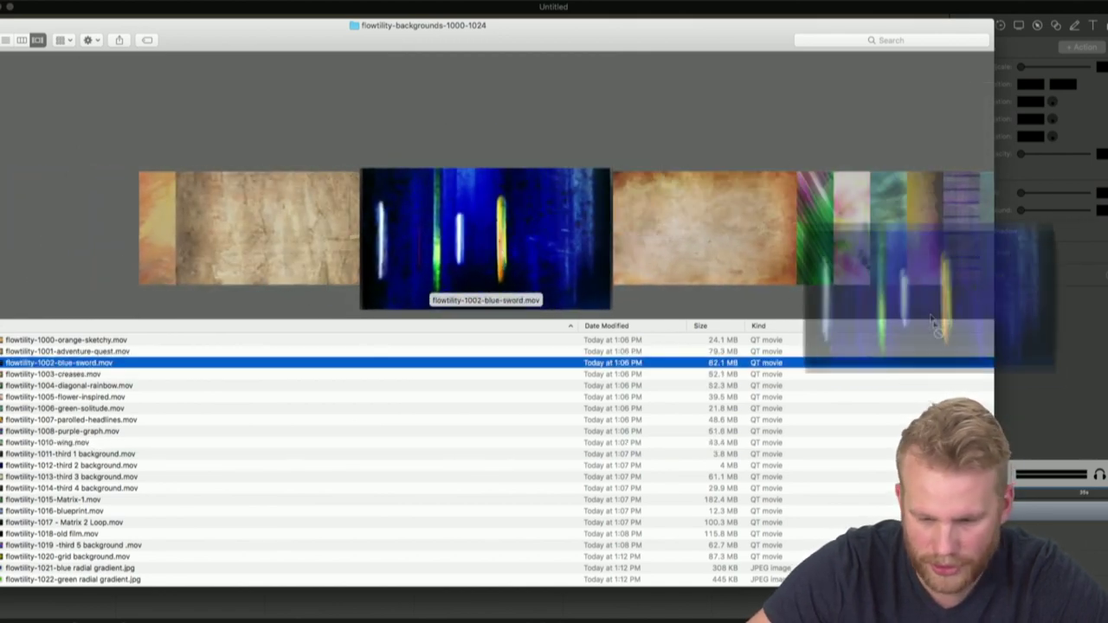
click(462, 231)
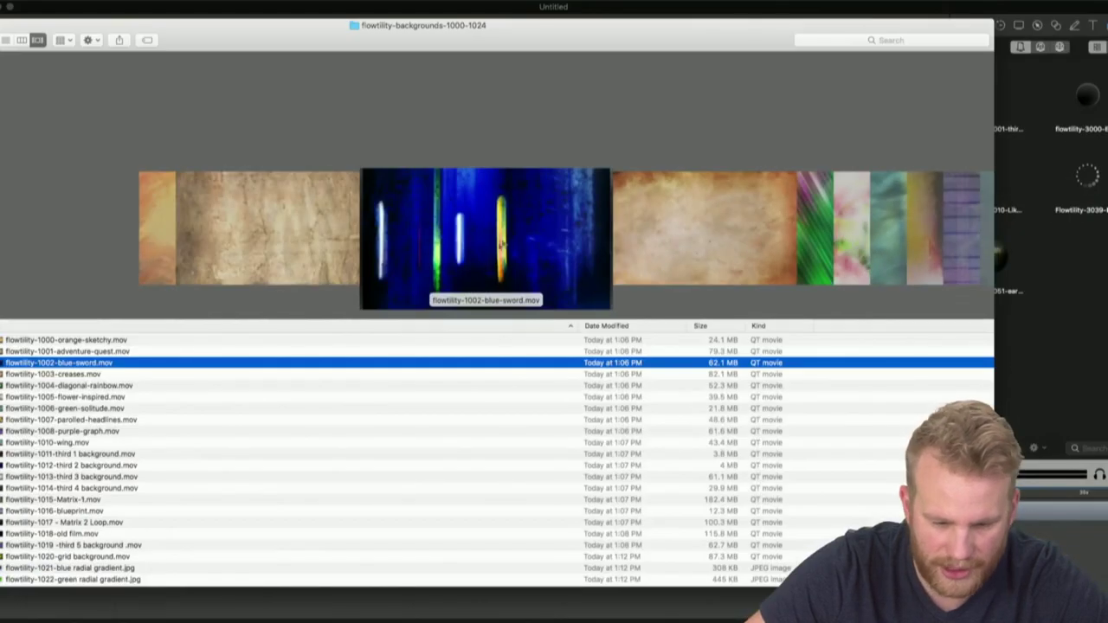
Add the blue-sword clip to fill the canvas, and delete the Face Shot and bottom clips
drag(501, 245, 1078, 260)
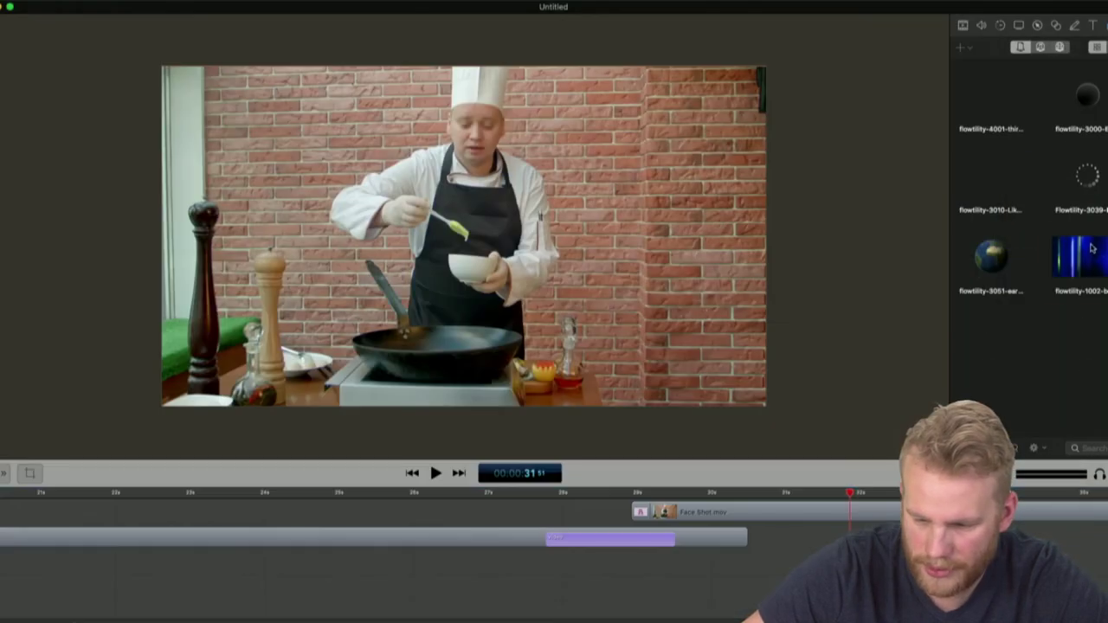
drag(1078, 259, 502, 248)
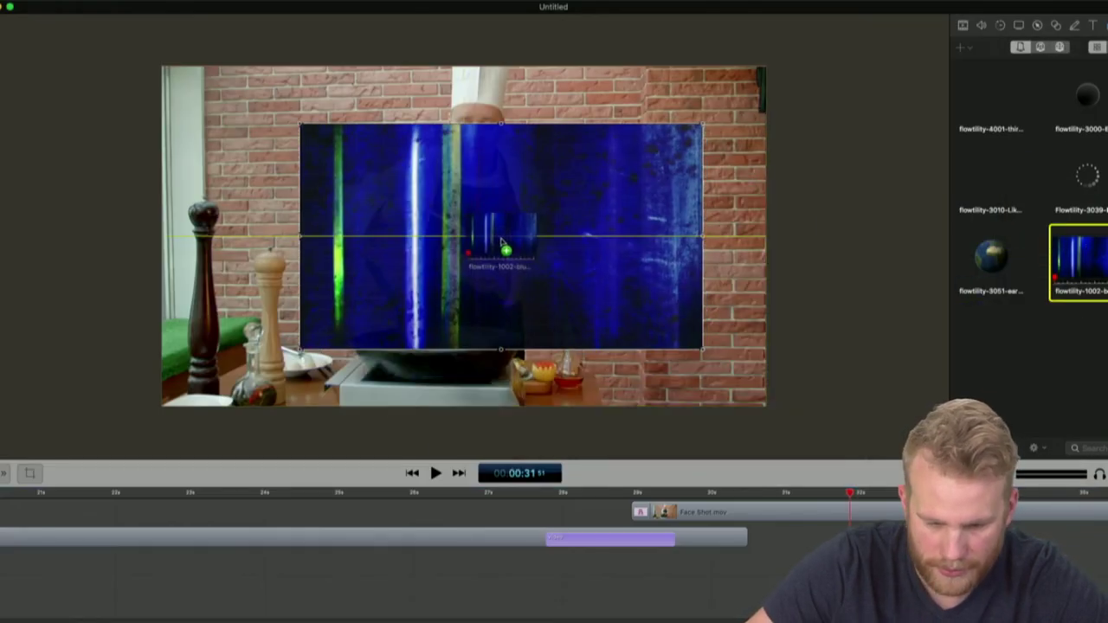
drag(549, 285, 419, 227)
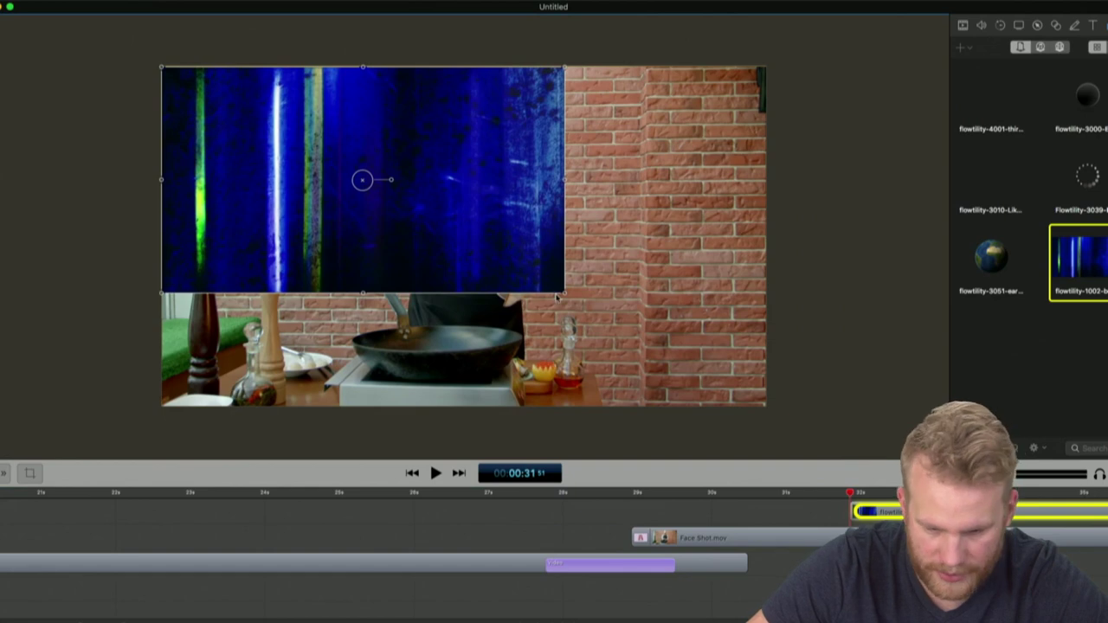
drag(566, 297, 767, 405)
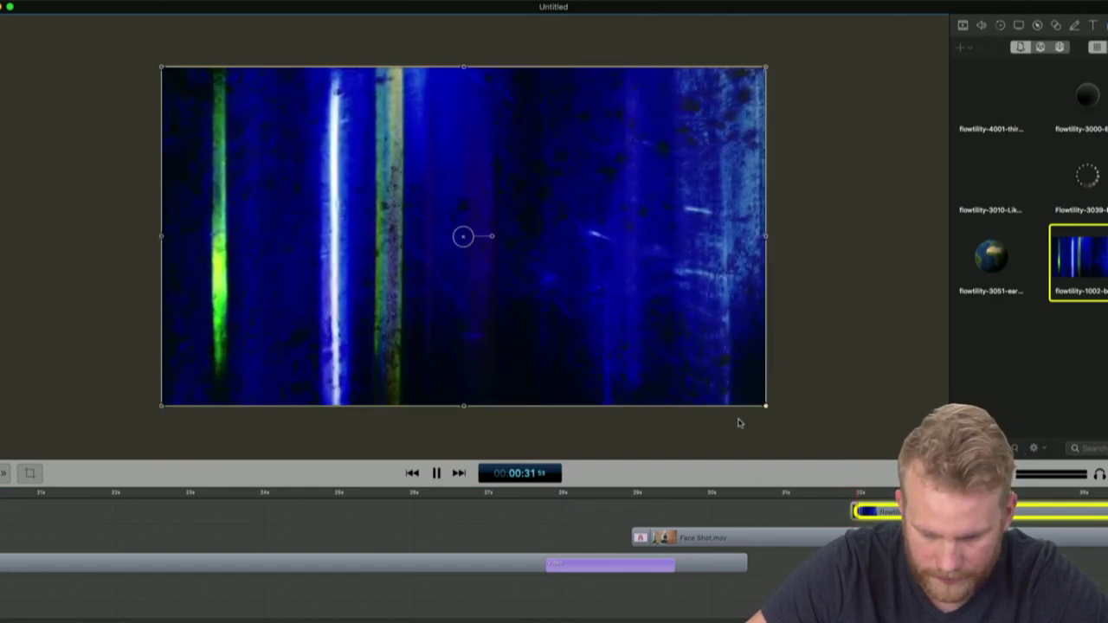
drag(845, 603, 691, 493)
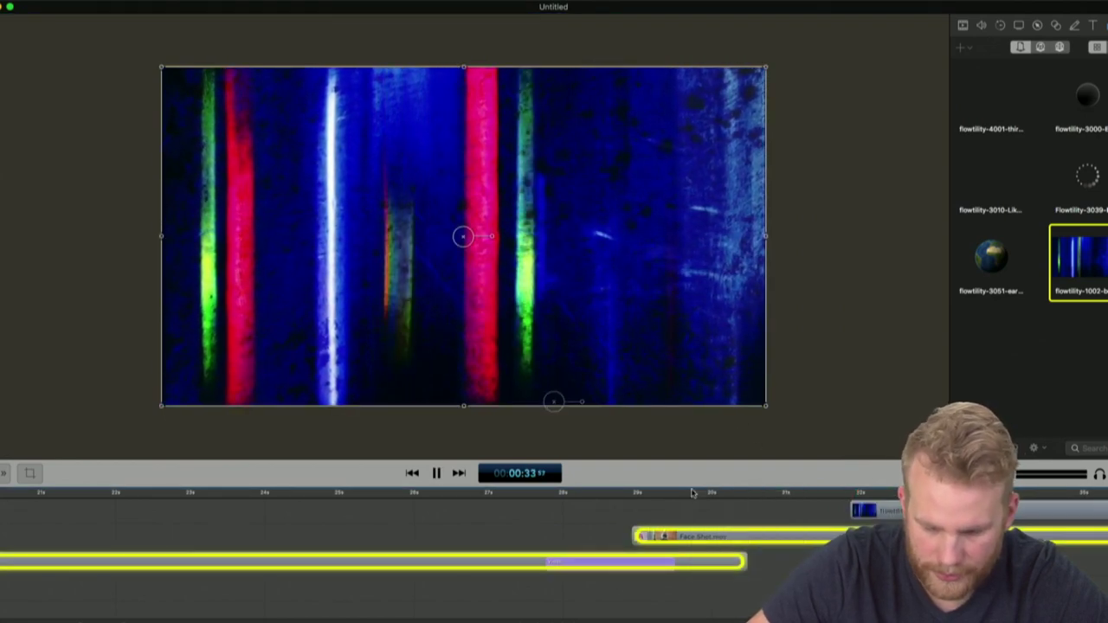
key(Delete)
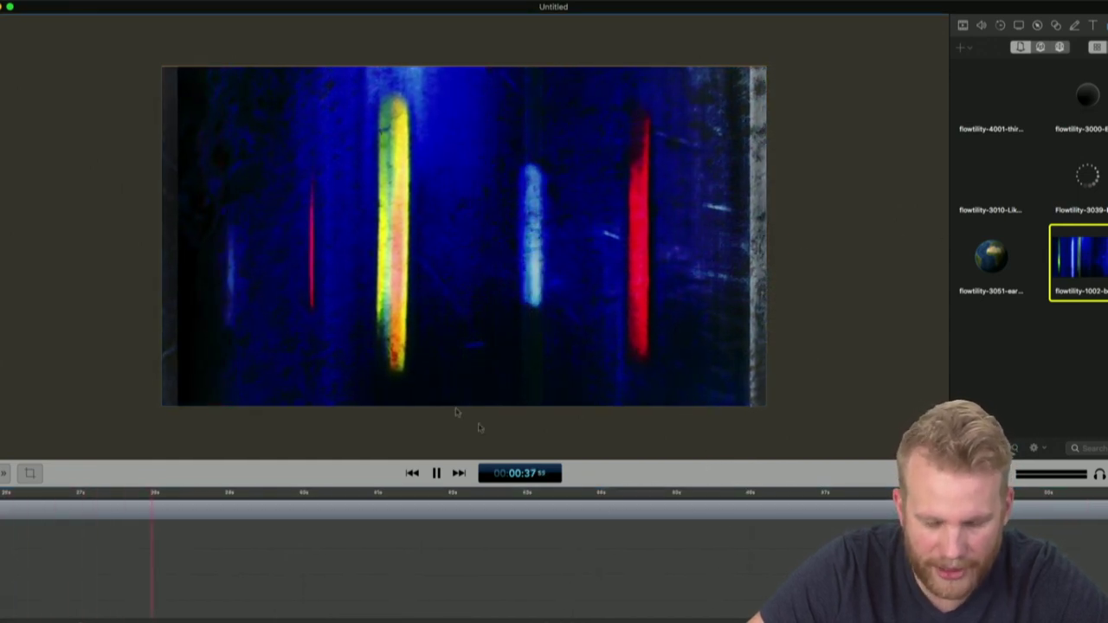
Preview the blue background, stop at 00:42, and show the Text settings panel
key(space)
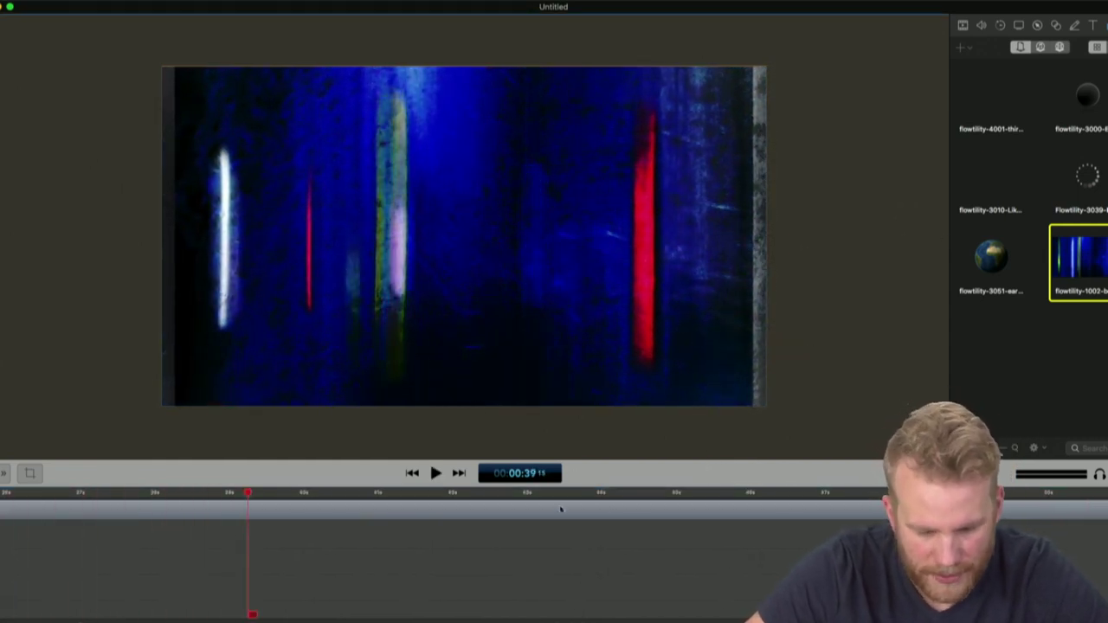
click(561, 510)
key(space)
click(866, 411)
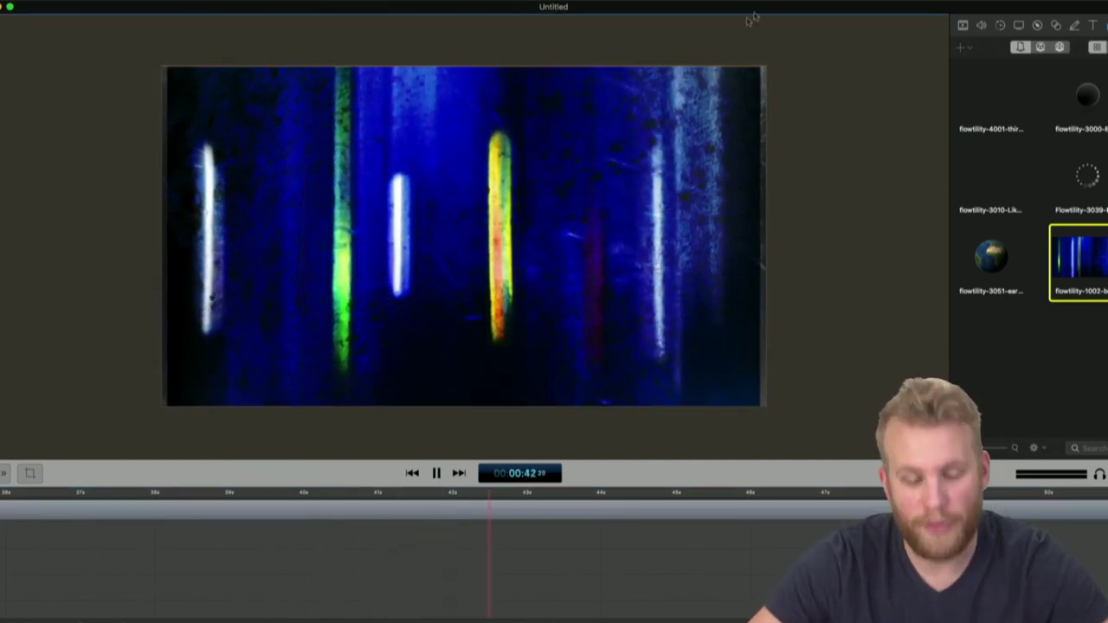
key(space)
click(1096, 26)
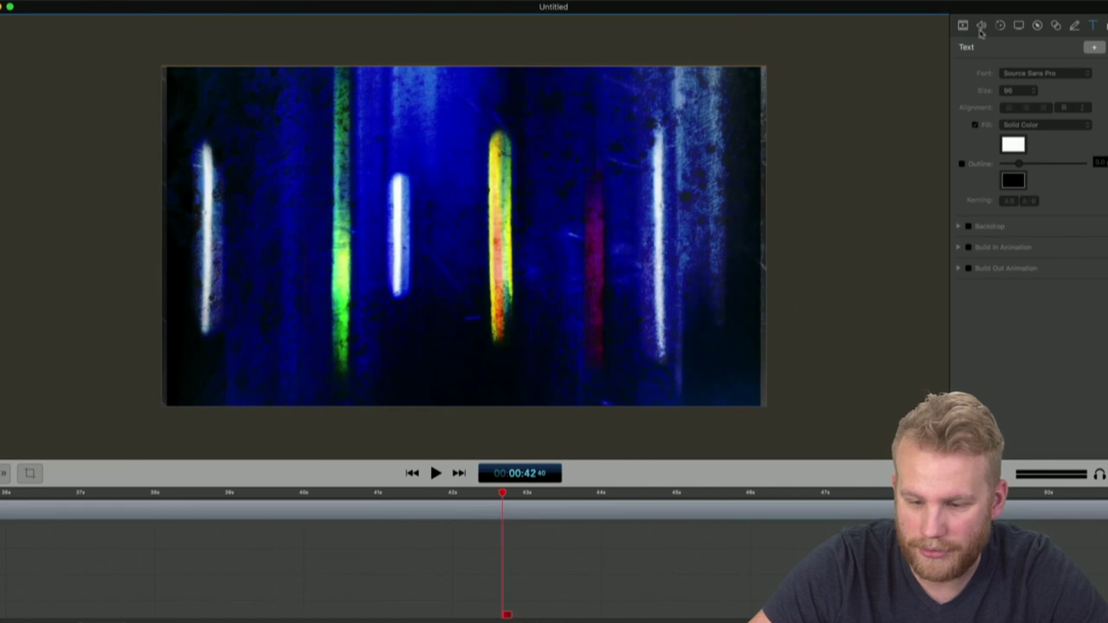
Place Face Shot.mov on the canvas as a small centred inset and preview it
click(1095, 26)
click(1060, 47)
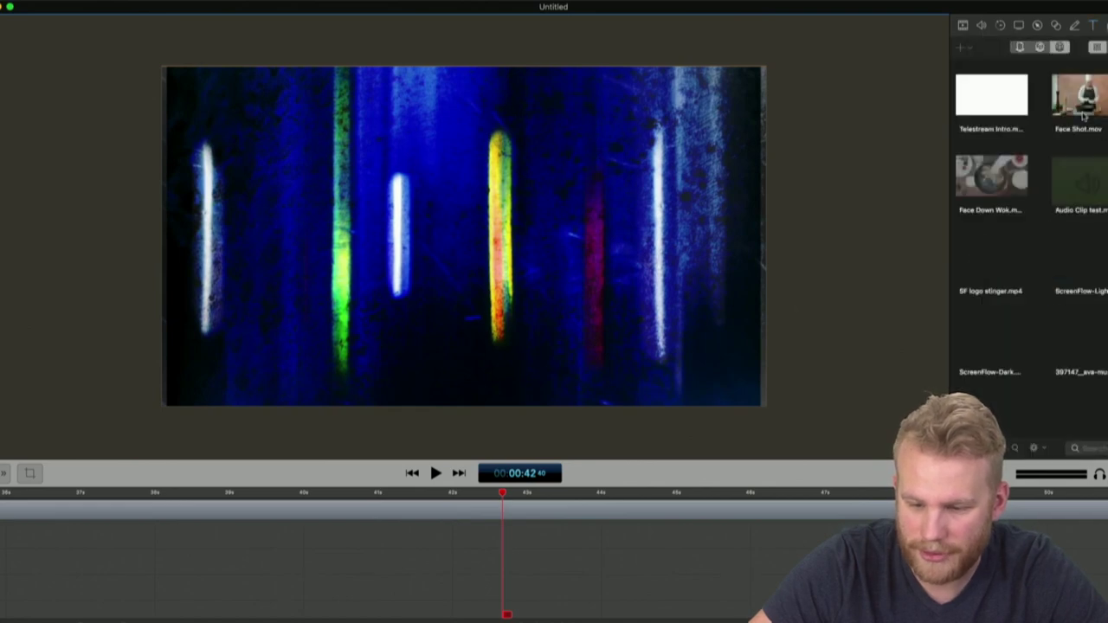
drag(1078, 99, 378, 334)
drag(301, 369, 510, 202)
key(space)
click(653, 589)
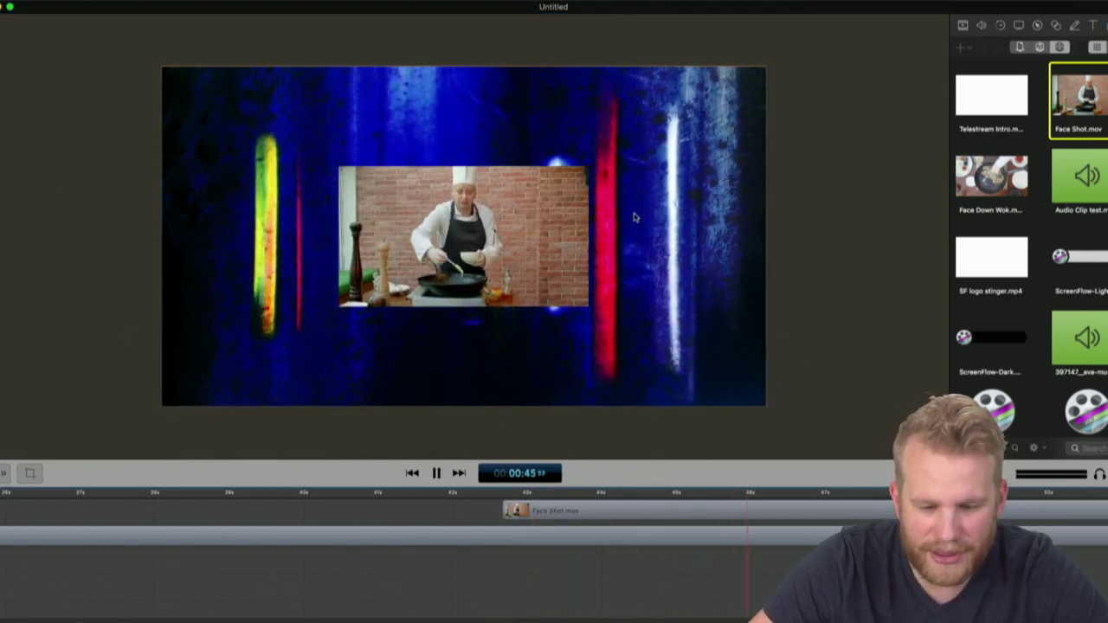
key(space)
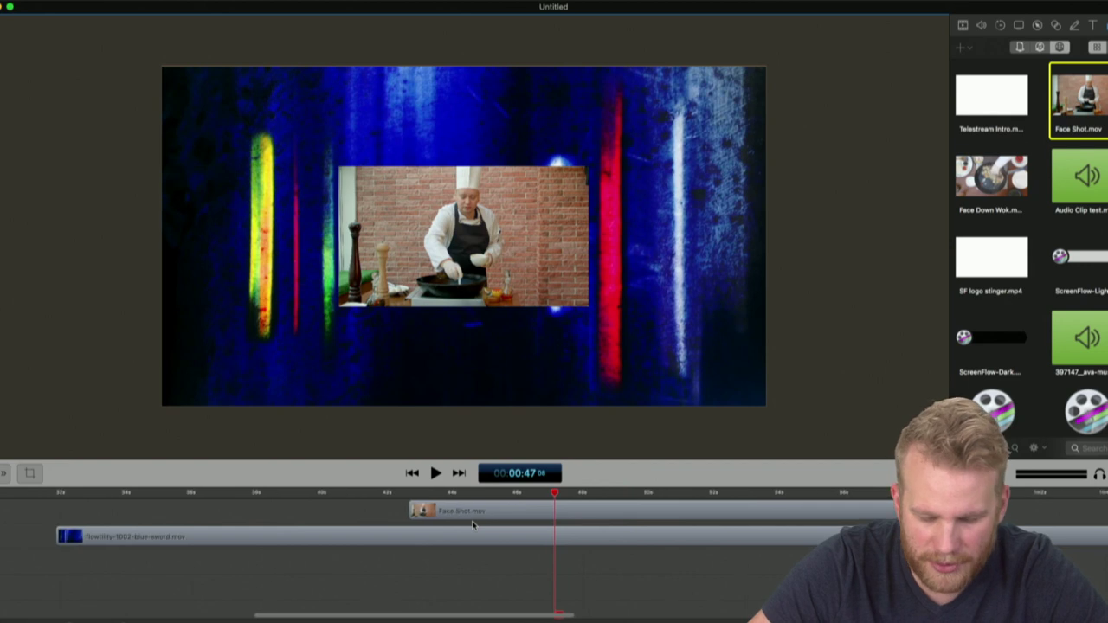
Slide the Face Shot clip to the background's start and play it from there
drag(483, 512, 130, 527)
click(57, 494)
click(136, 586)
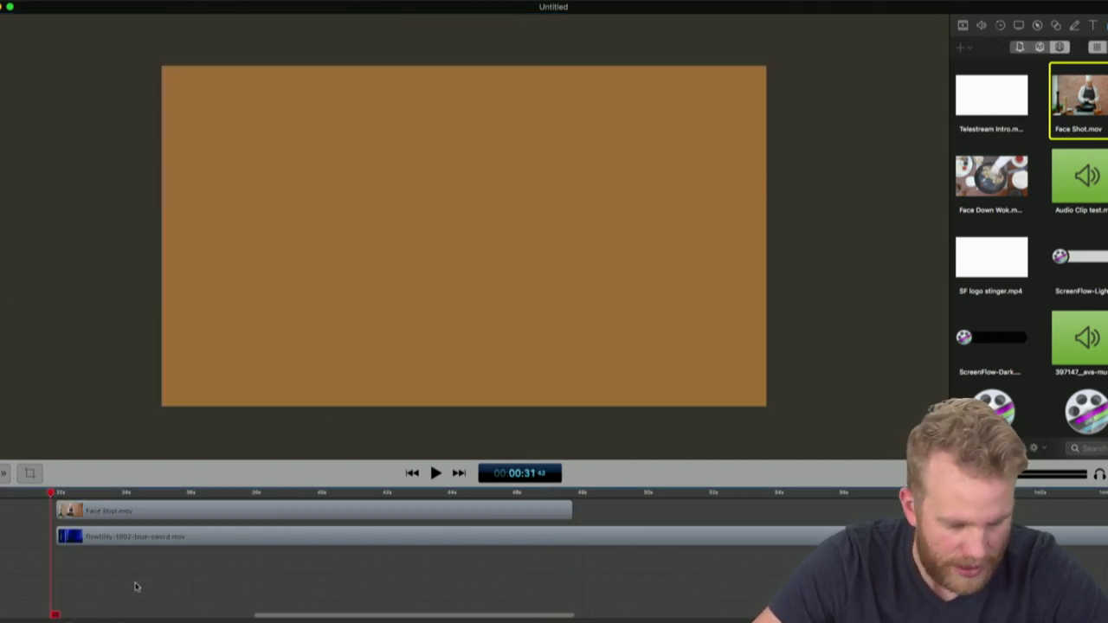
key(space)
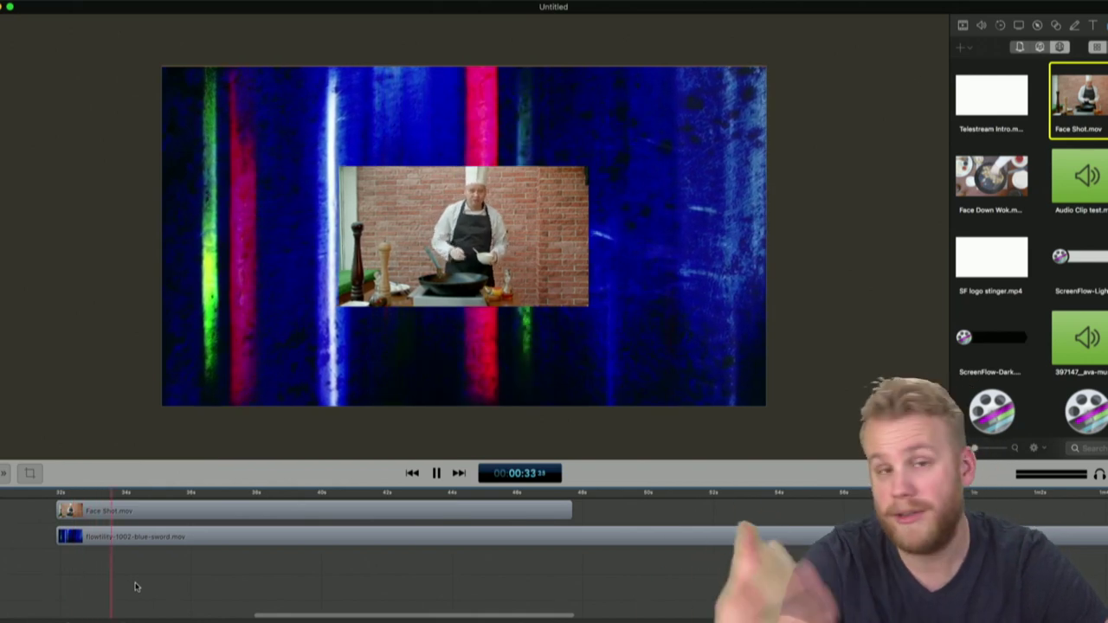
key(space)
In the Video inspector, enlarge the chef inset and recentre it
click(389, 517)
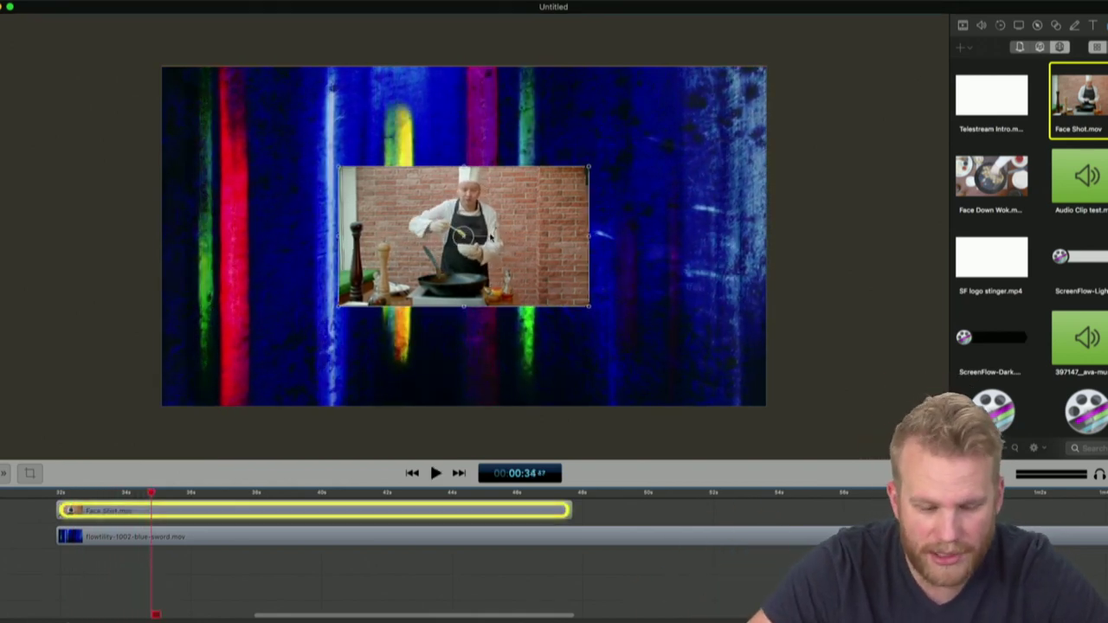
click(964, 24)
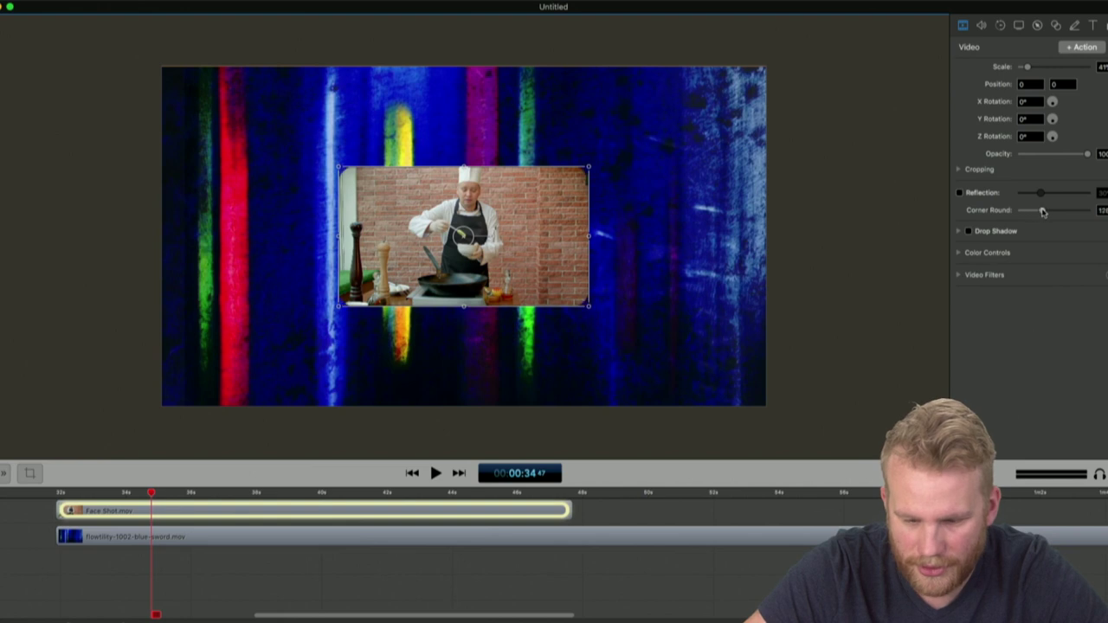
click(908, 274)
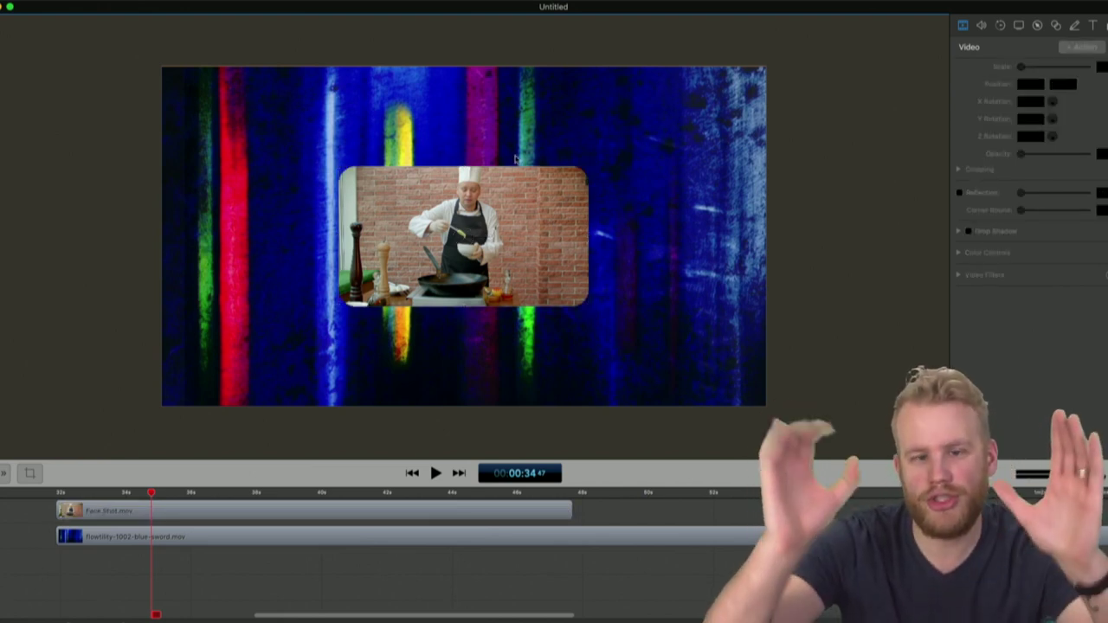
click(528, 182)
drag(596, 167, 573, 201)
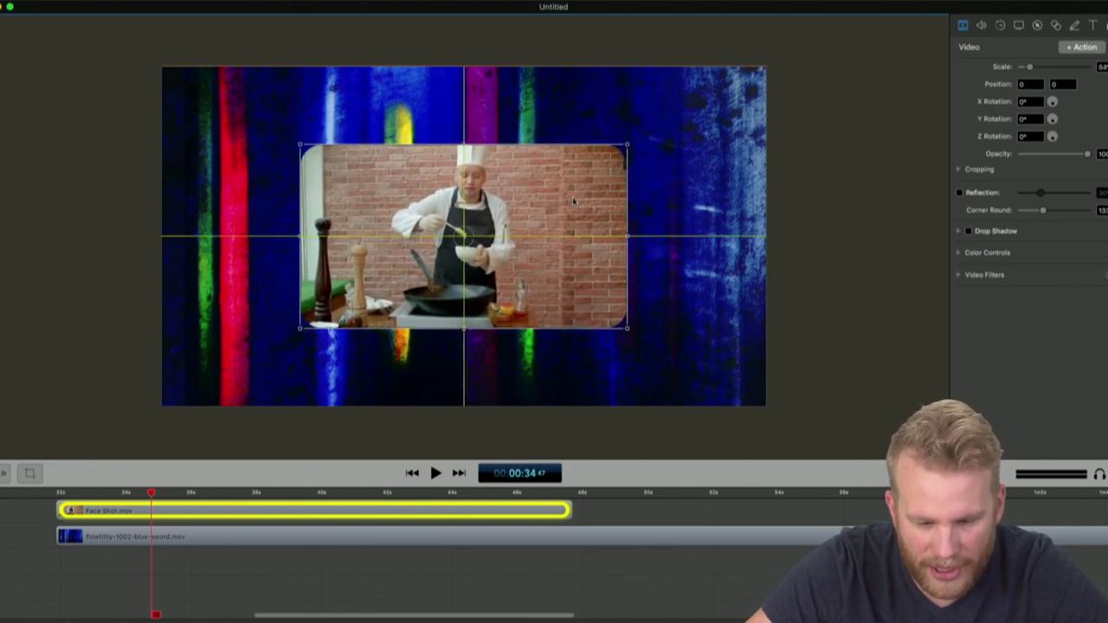
click(802, 208)
click(509, 290)
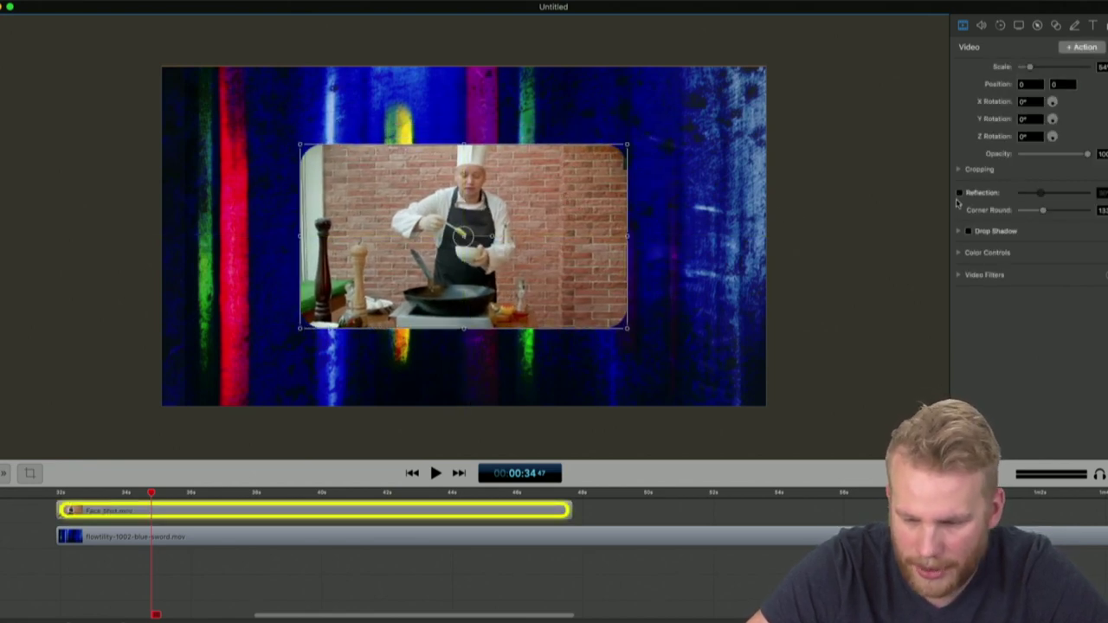
Turn on Reflection for the chef inset and set it to about 43%
click(960, 193)
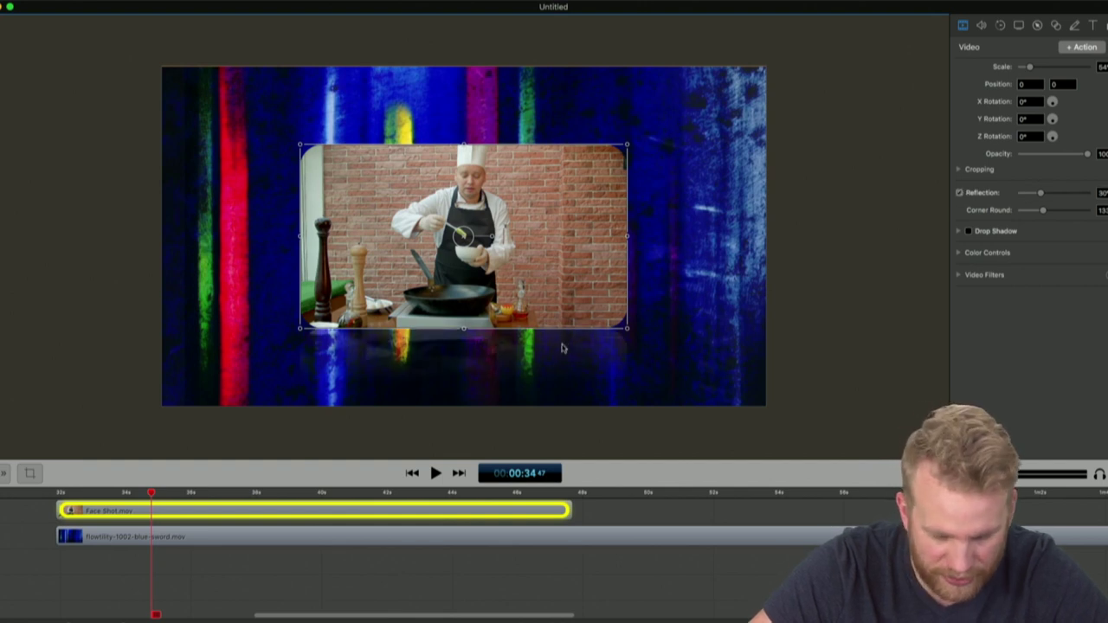
drag(1042, 195, 1087, 192)
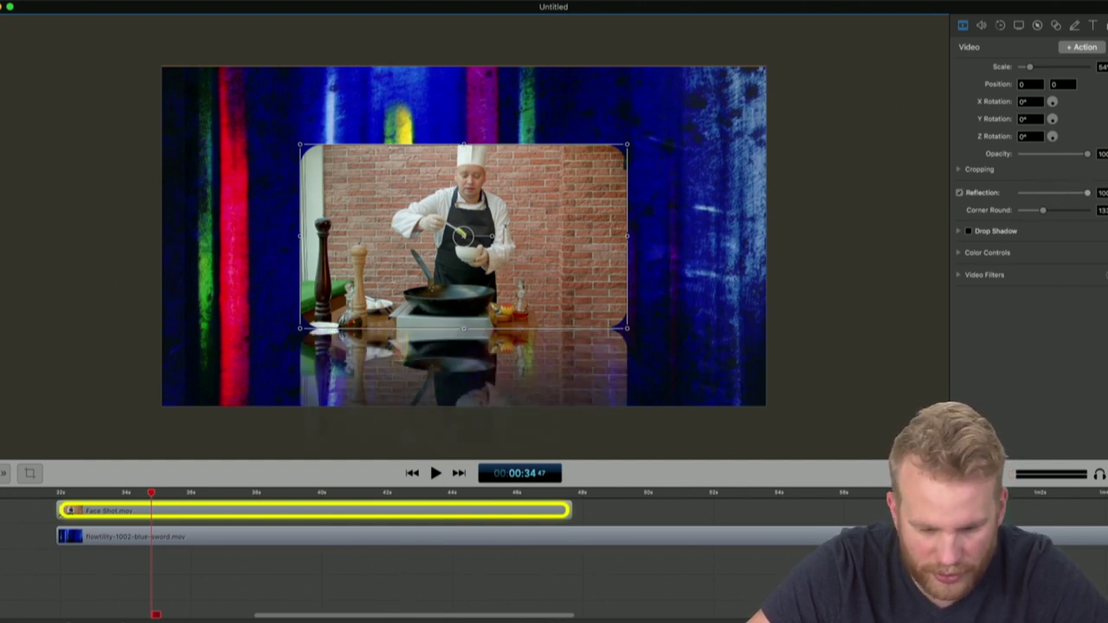
drag(1088, 192, 1051, 189)
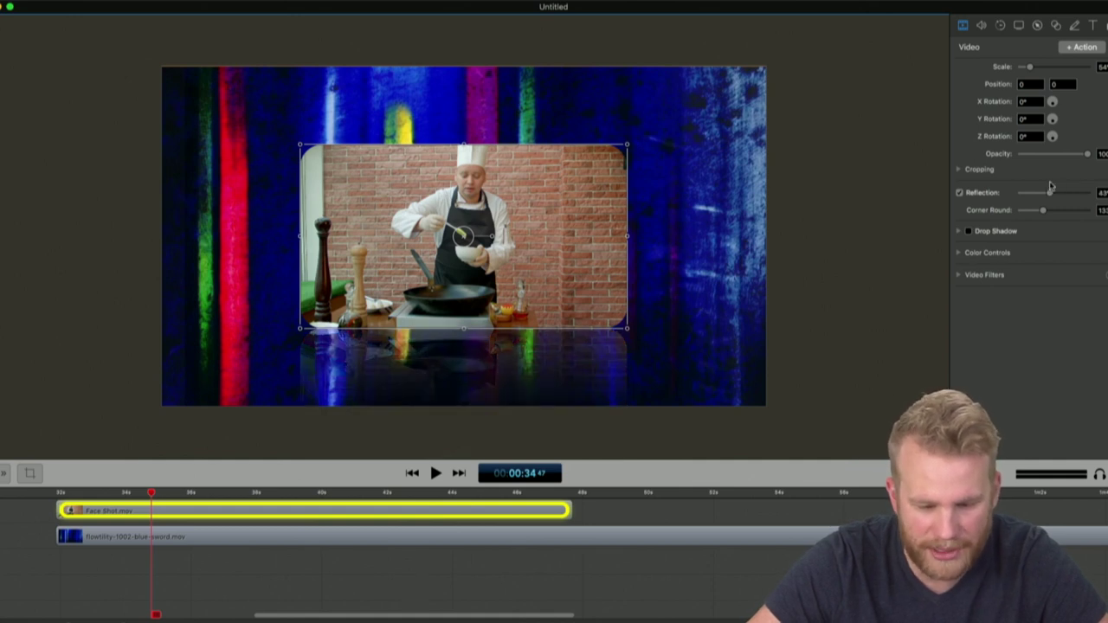
click(904, 309)
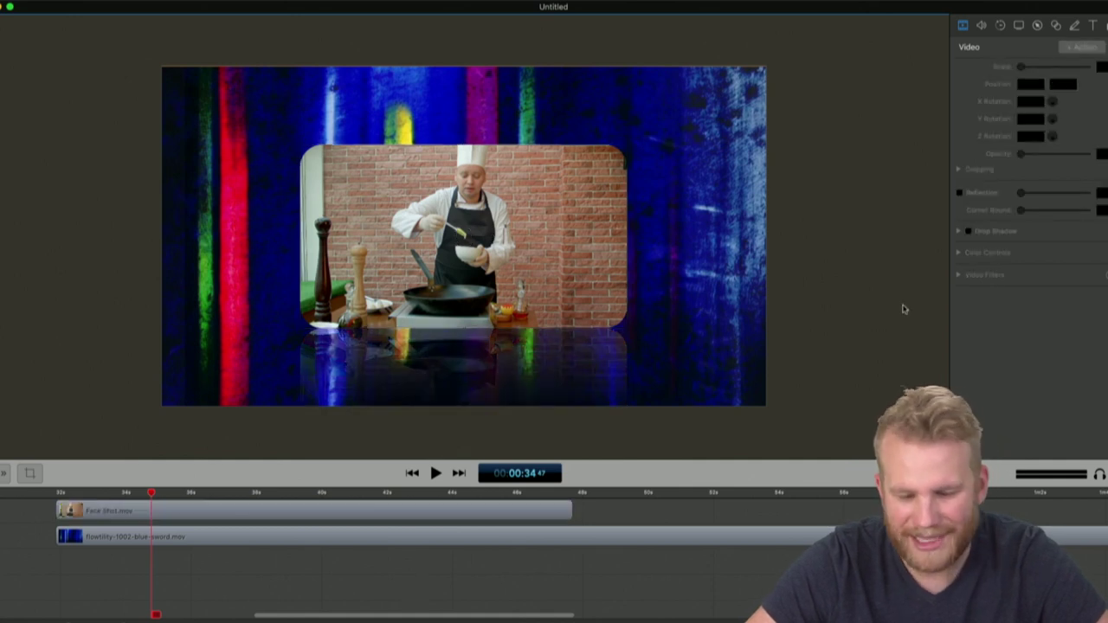
click(750, 281)
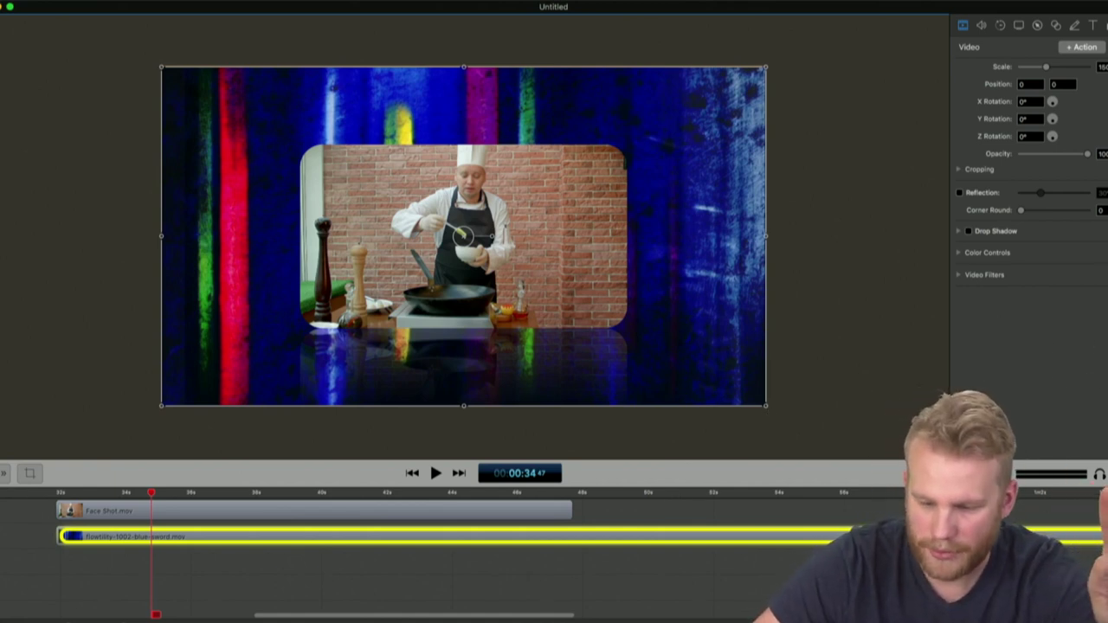
Add a Gaussian Blur filter to the blue-sword background and adjust its radius
click(1104, 275)
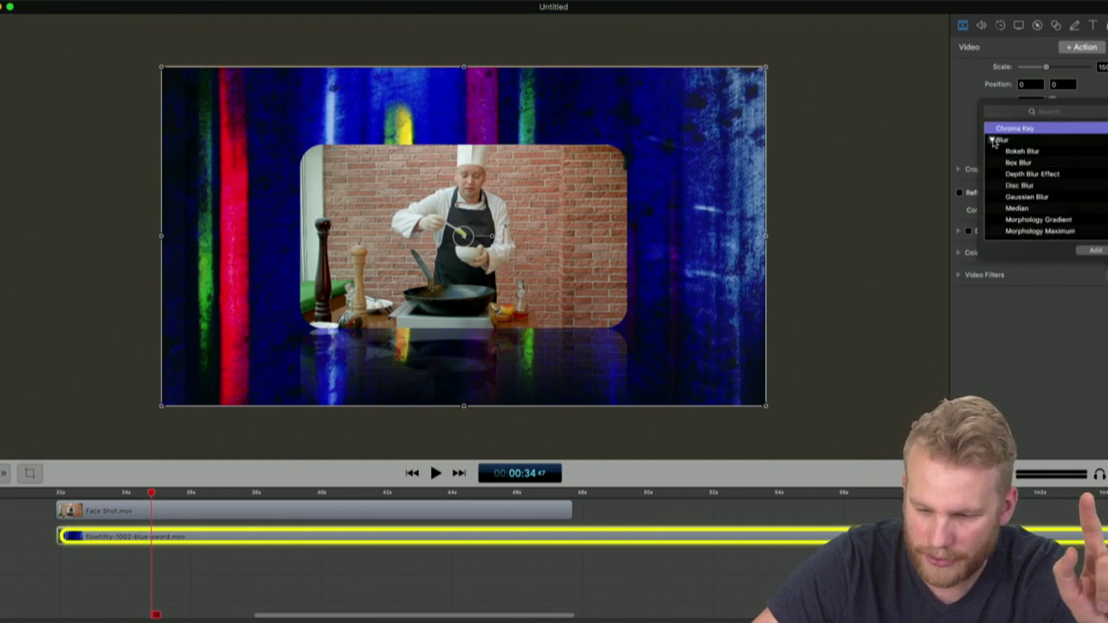
click(1031, 198)
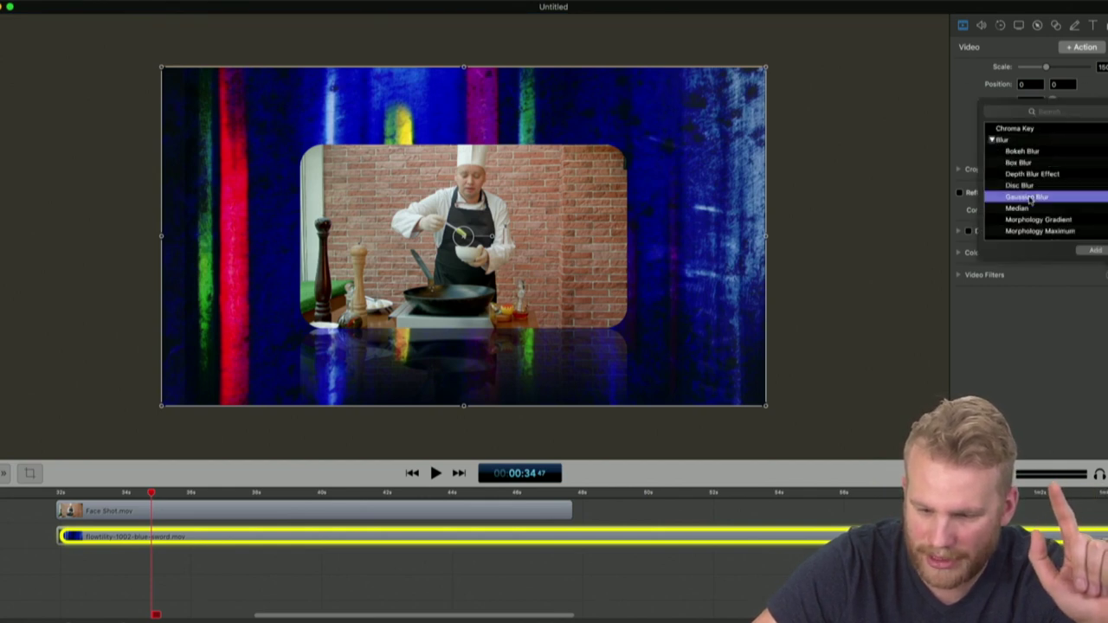
click(1093, 251)
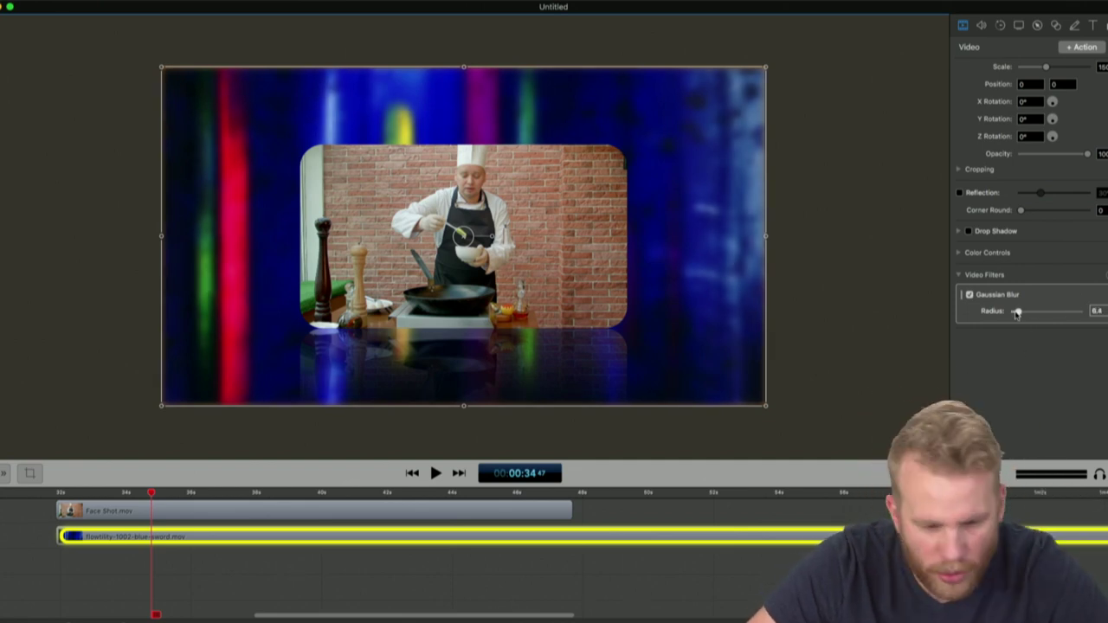
mouse_move(1018, 313)
mouse_down()
mouse_move(1081, 313)
mouse_move(1009, 314)
mouse_move(1021, 322)
mouse_up()
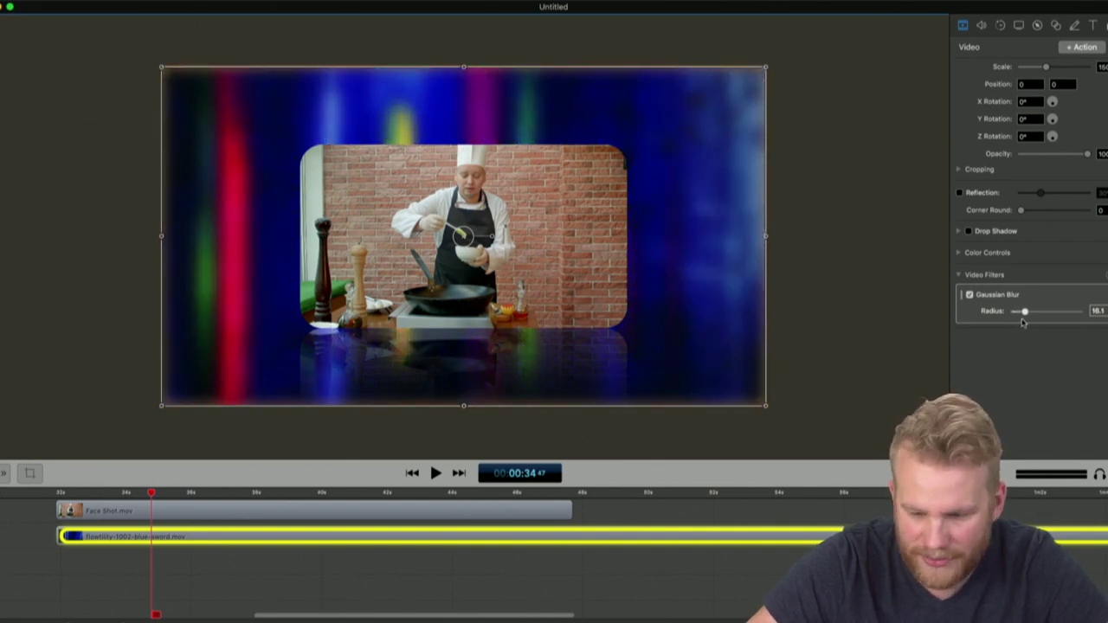
Play back the blurred background, then collapse the timeline to enlarge the preview
key(super+shift+a)
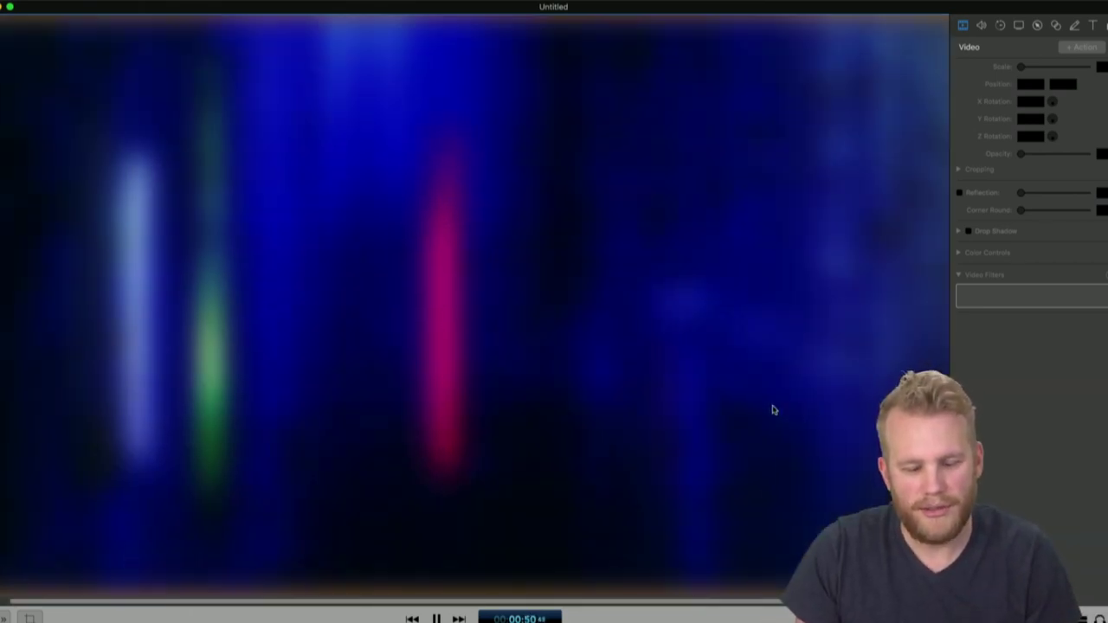
key(Escape)
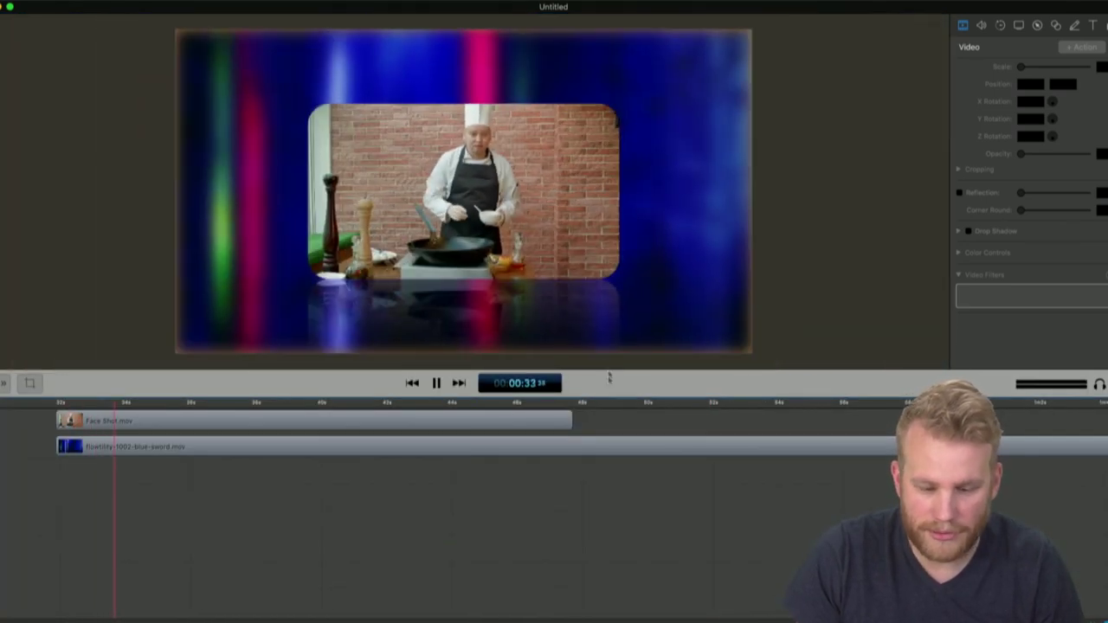
drag(609, 396, 604, 583)
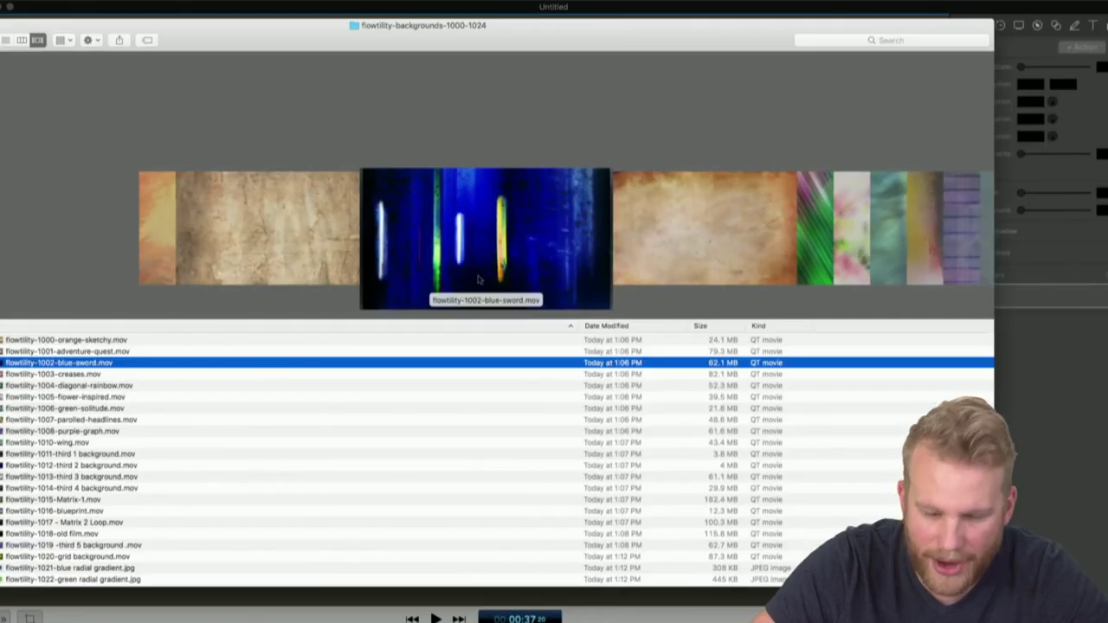
Select flowtility-1003-creases.mov in Finder and drag it into ScreenFlow's media library
key(Down)
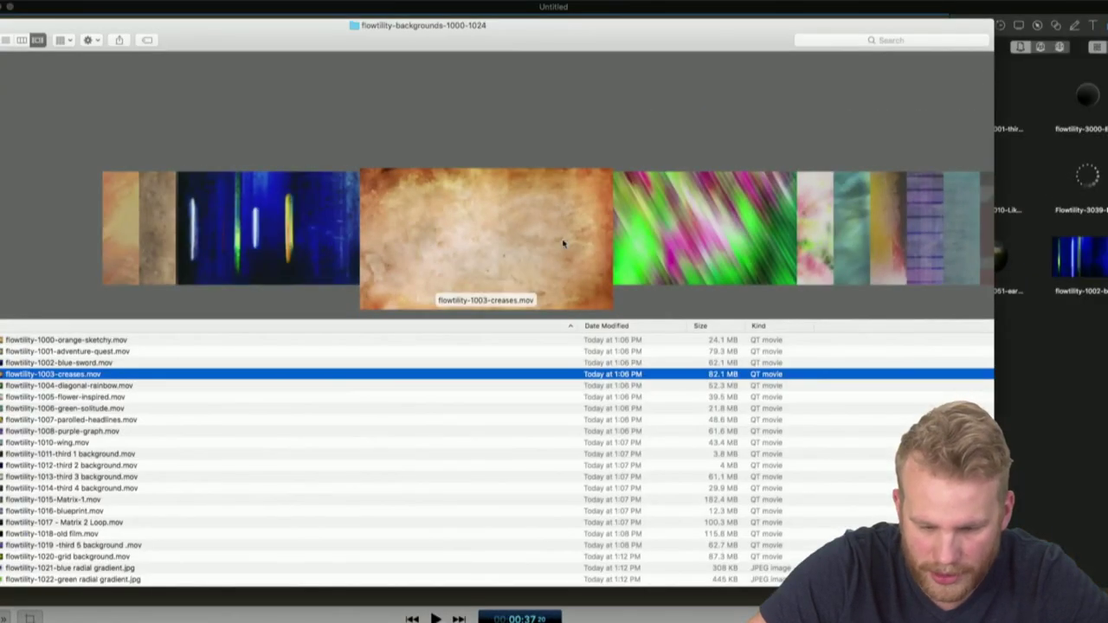
drag(563, 243, 1095, 433)
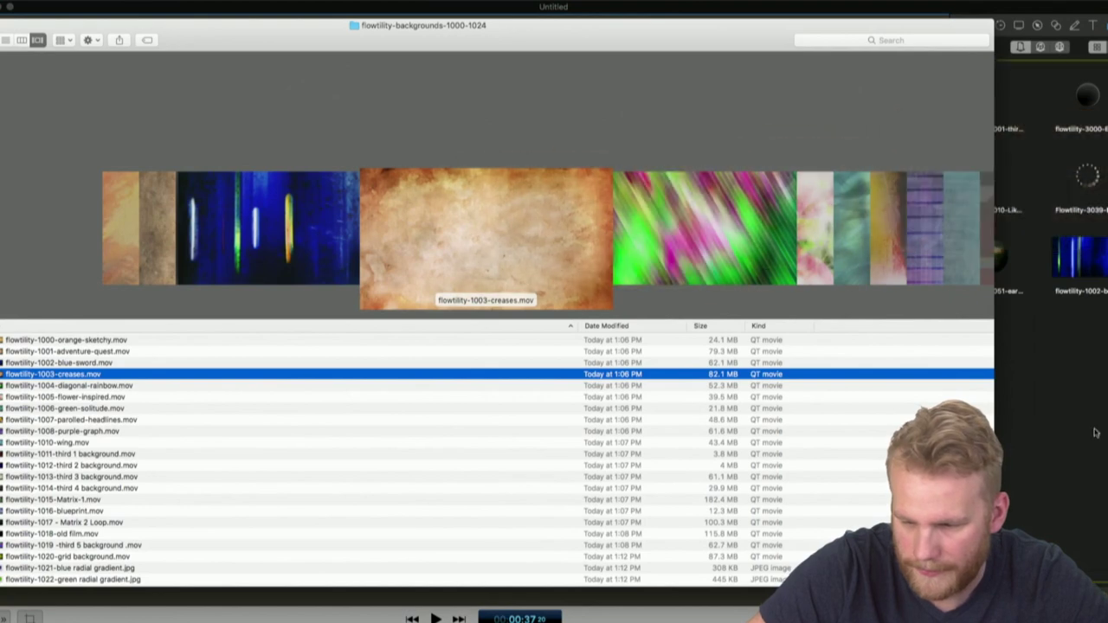
drag(608, 281, 1025, 421)
Place the creases background on the canvas, stretch it to fill, with Face Shot on the top track
click(1025, 421)
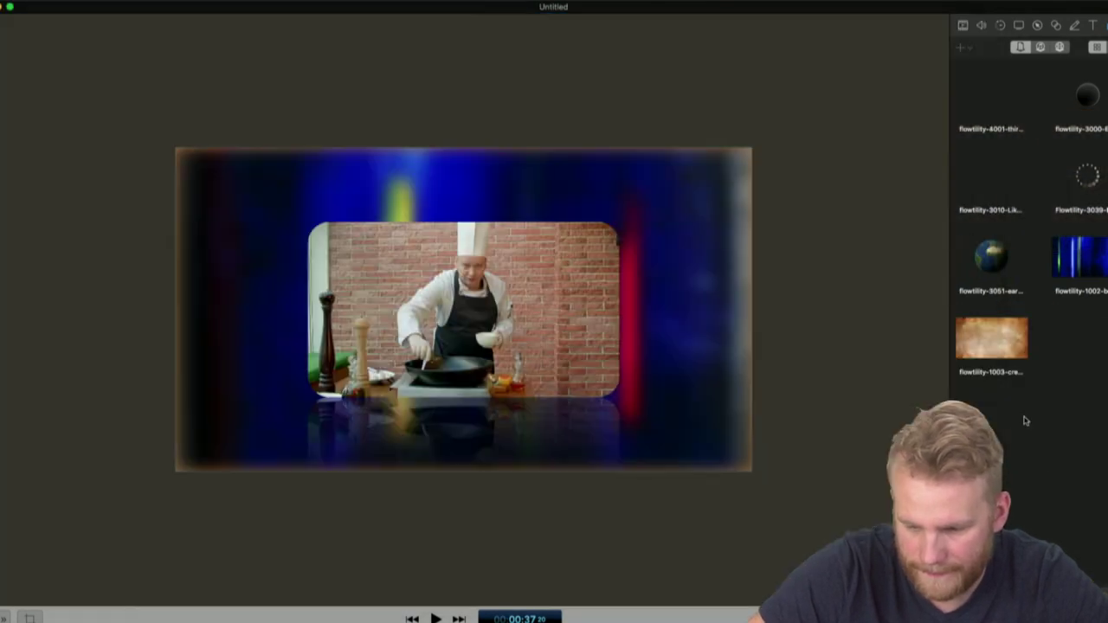
drag(981, 340, 388, 265)
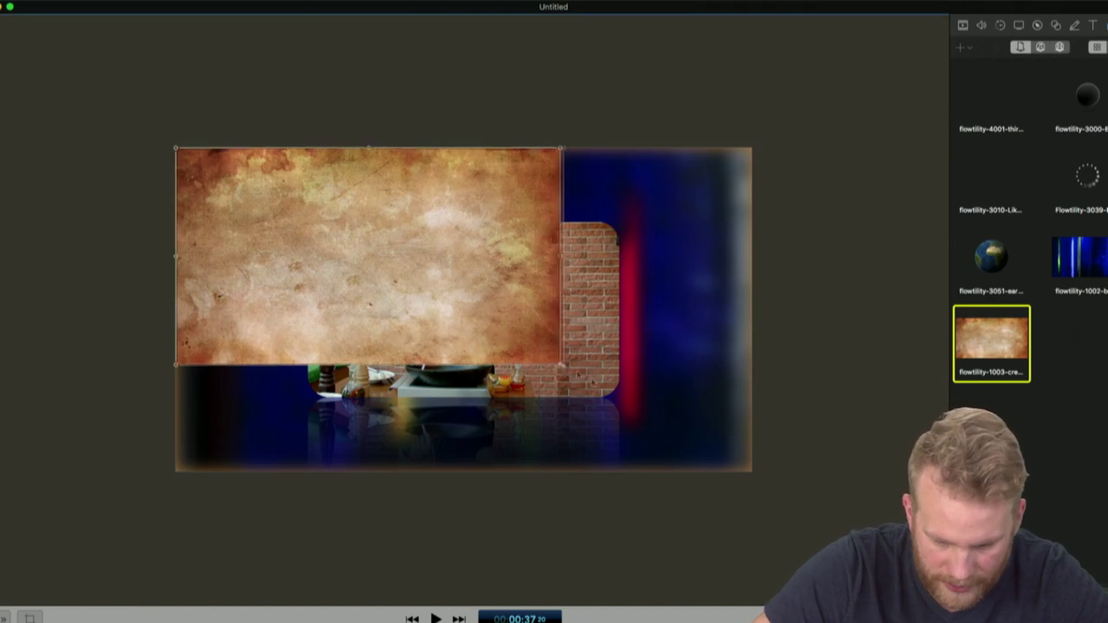
drag(561, 370, 746, 483)
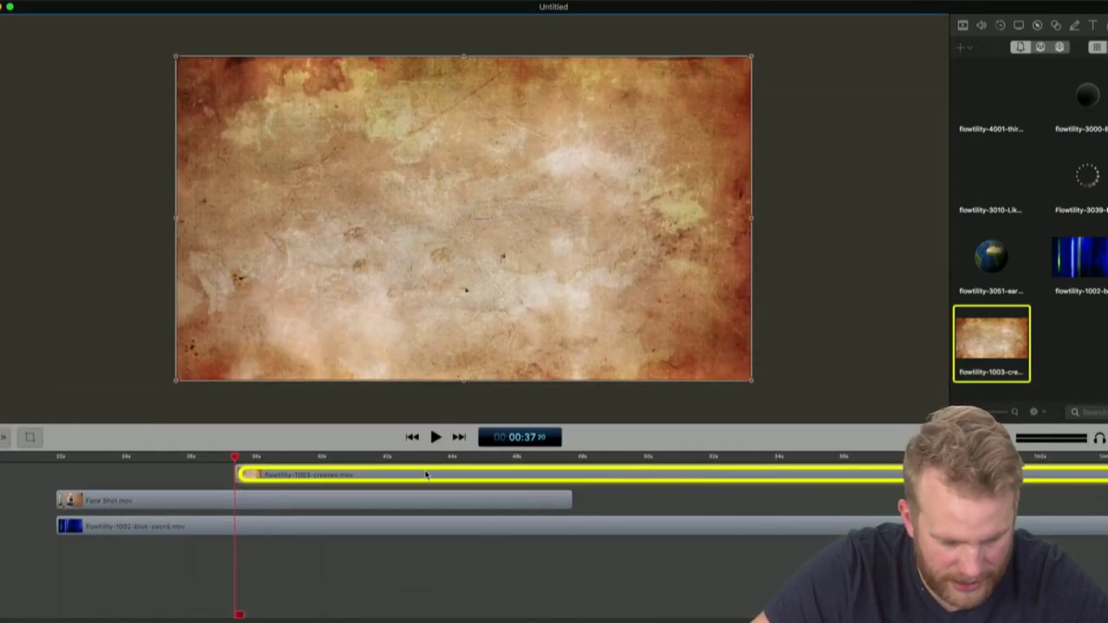
drag(425, 475, 425, 500)
drag(221, 504, 219, 482)
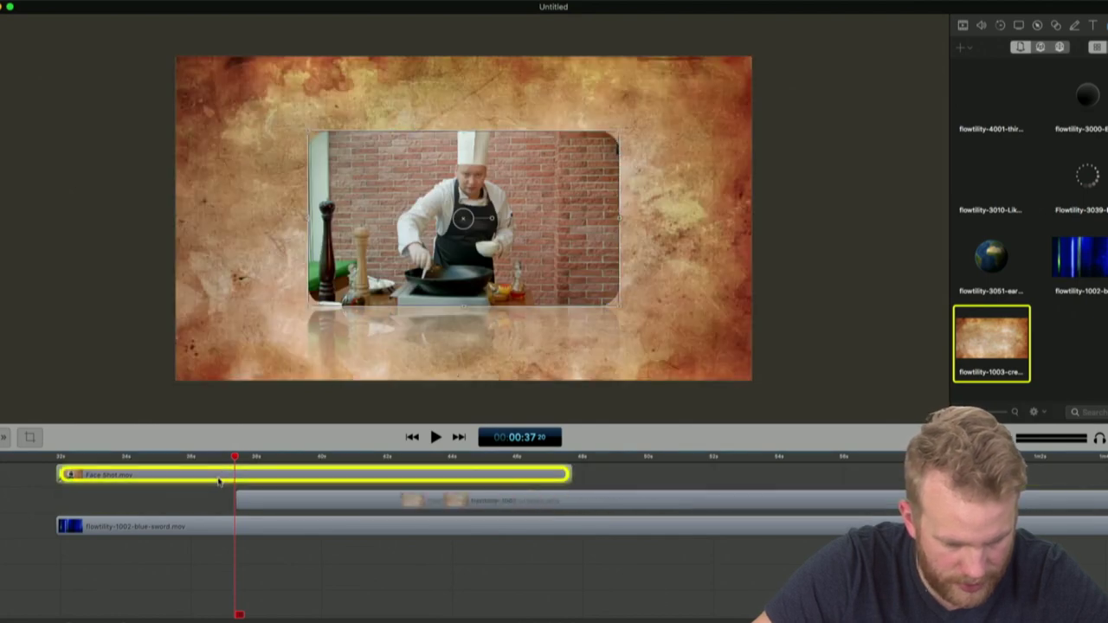
Slide the creases clip to start with Face Shot, then toggle Face Shot off and on to check
click(782, 459)
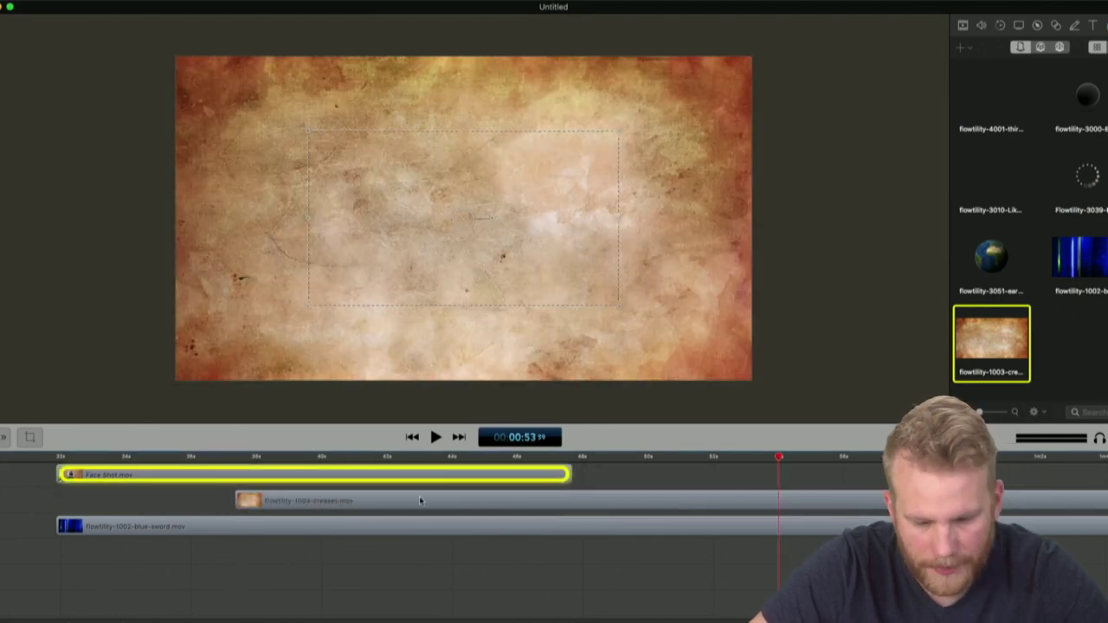
drag(260, 500, 81, 512)
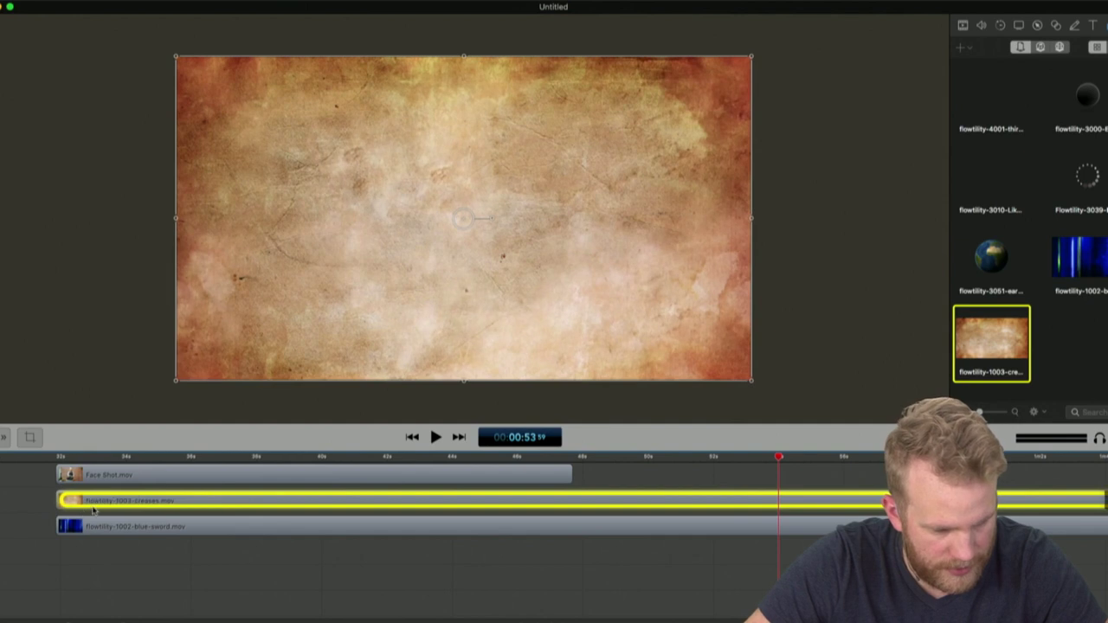
click(57, 457)
click(19, 520)
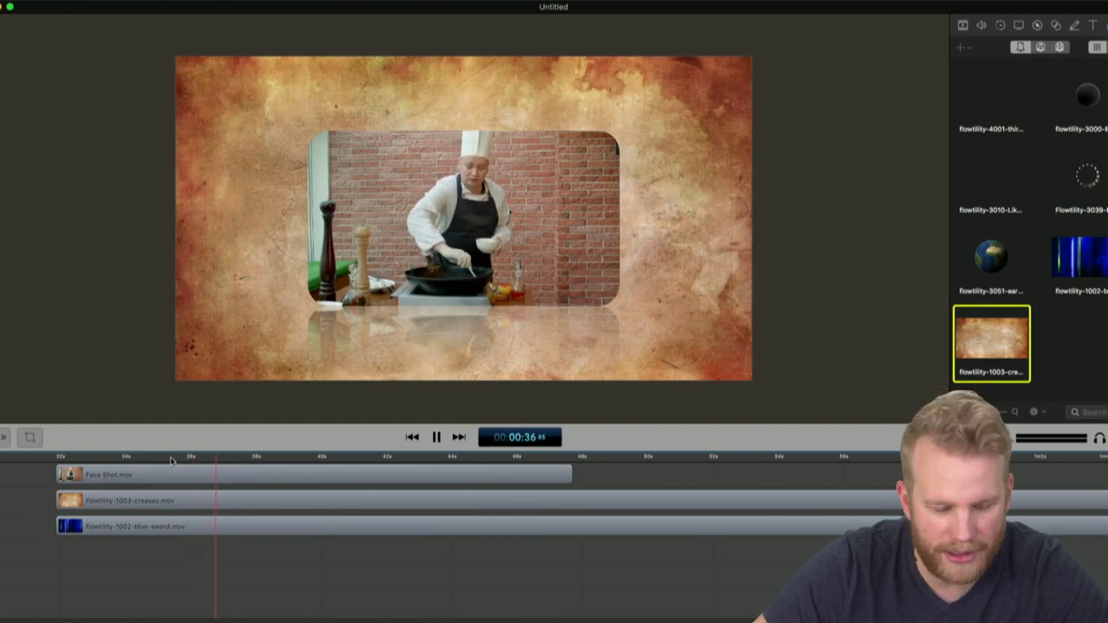
click(2, 476)
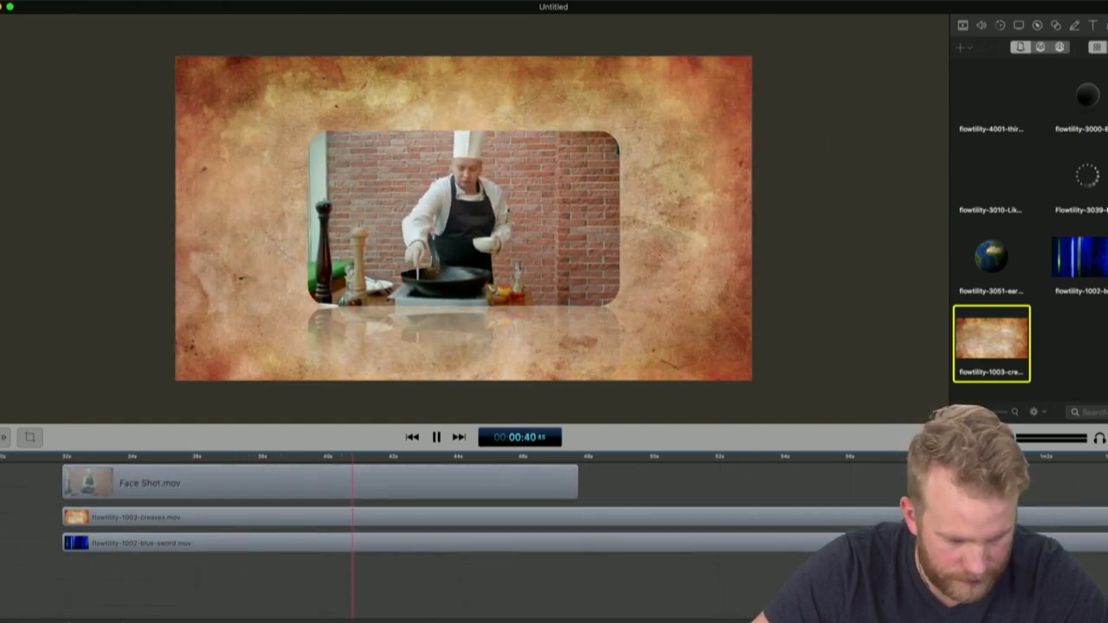
key(v)
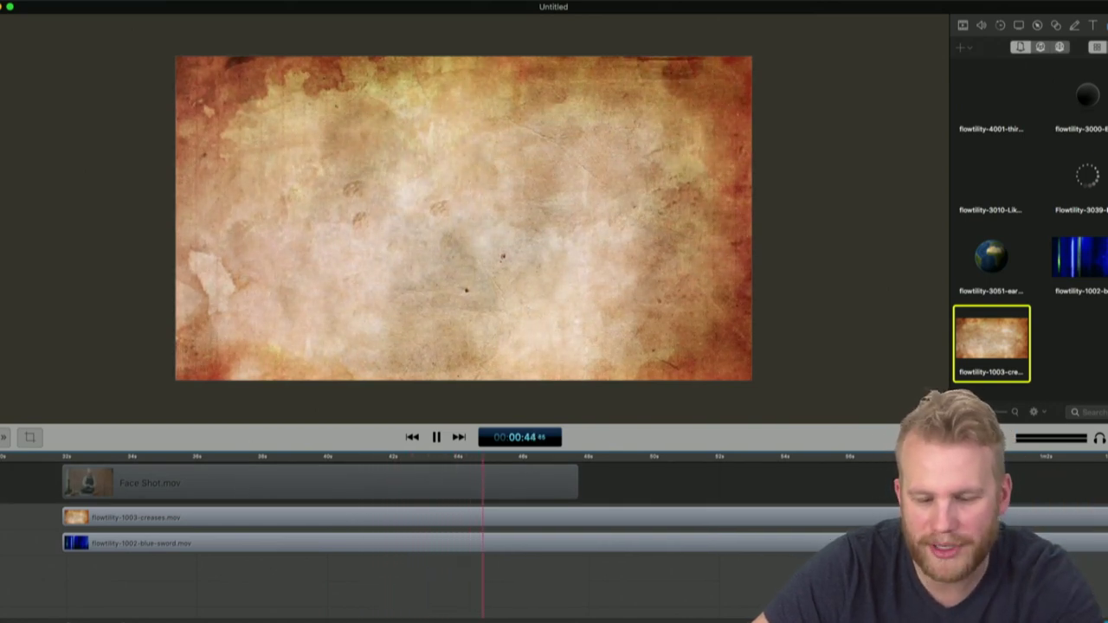
key(v)
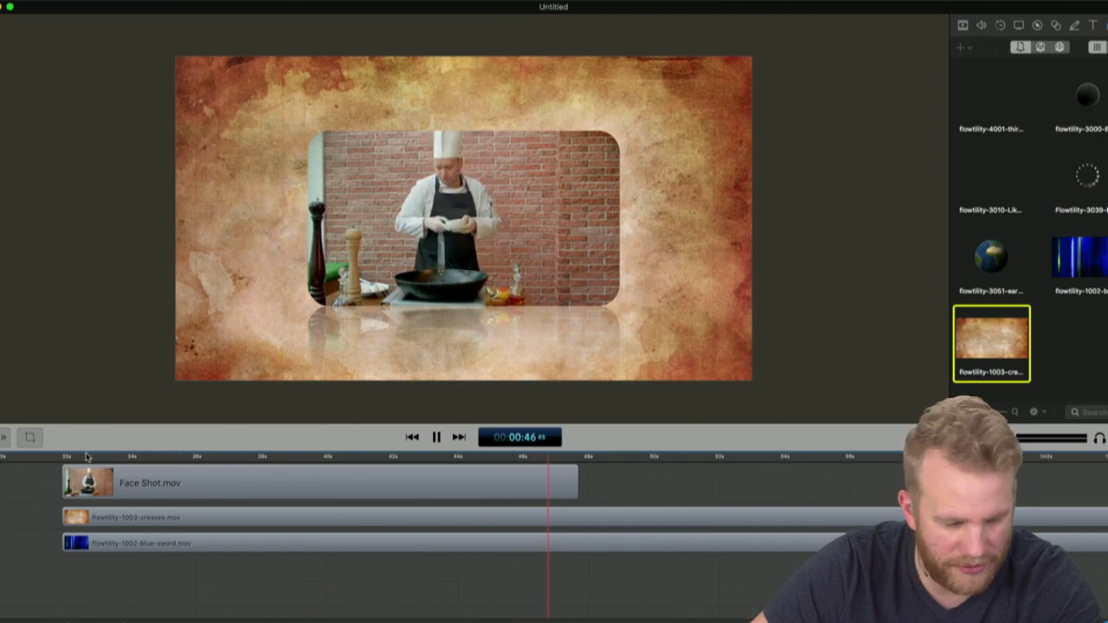
click(86, 456)
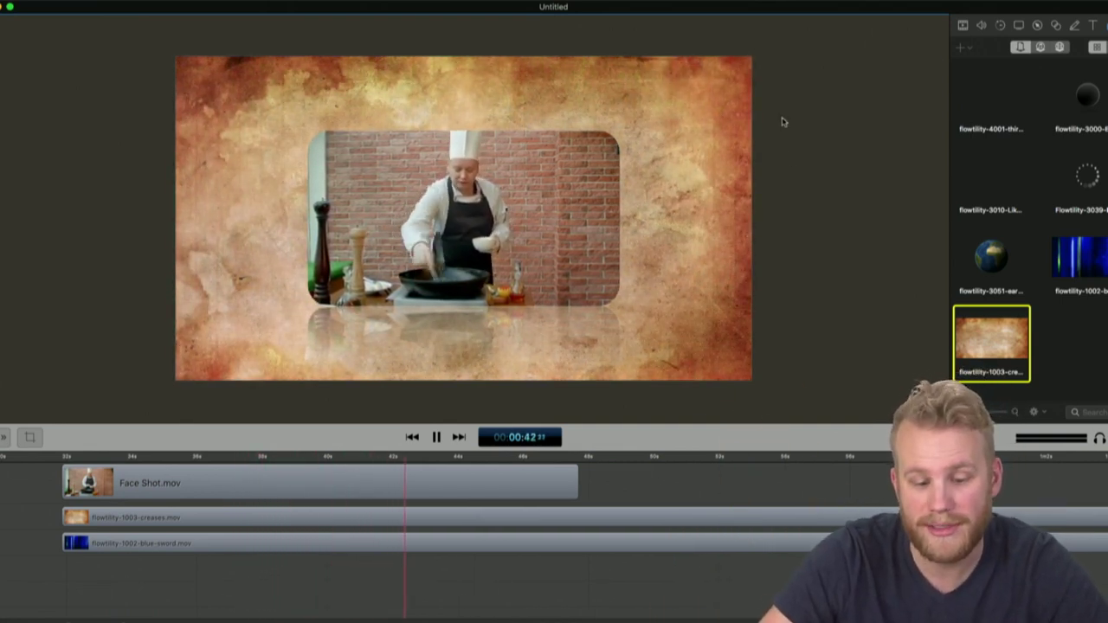
Select Face Shot.mov, expand Drop Shadow in its Video properties, then deselect it
click(545, 197)
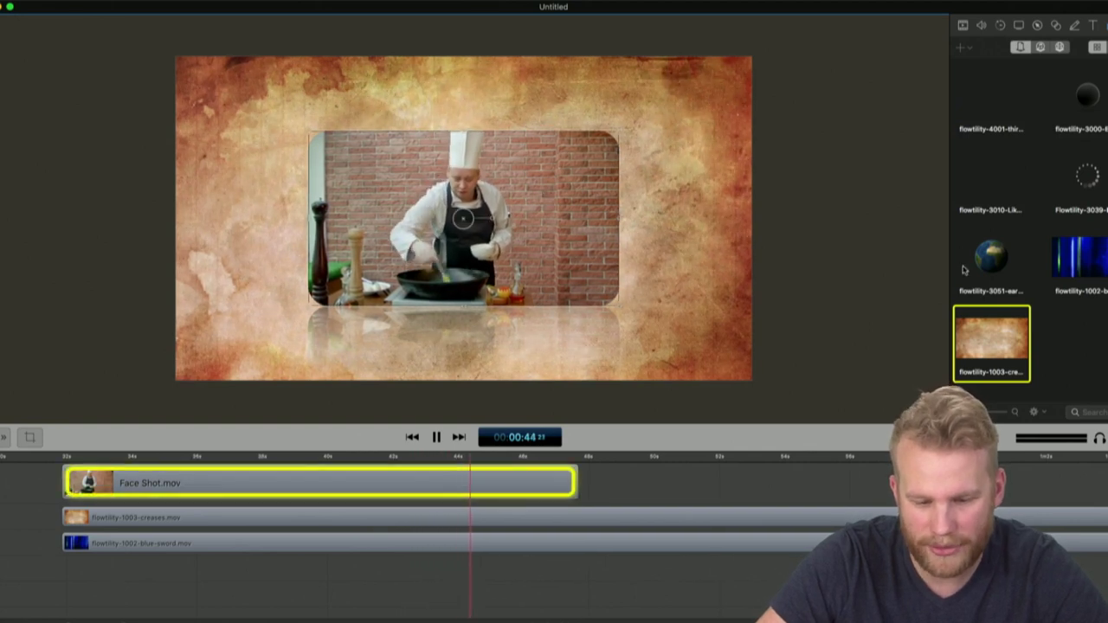
click(963, 26)
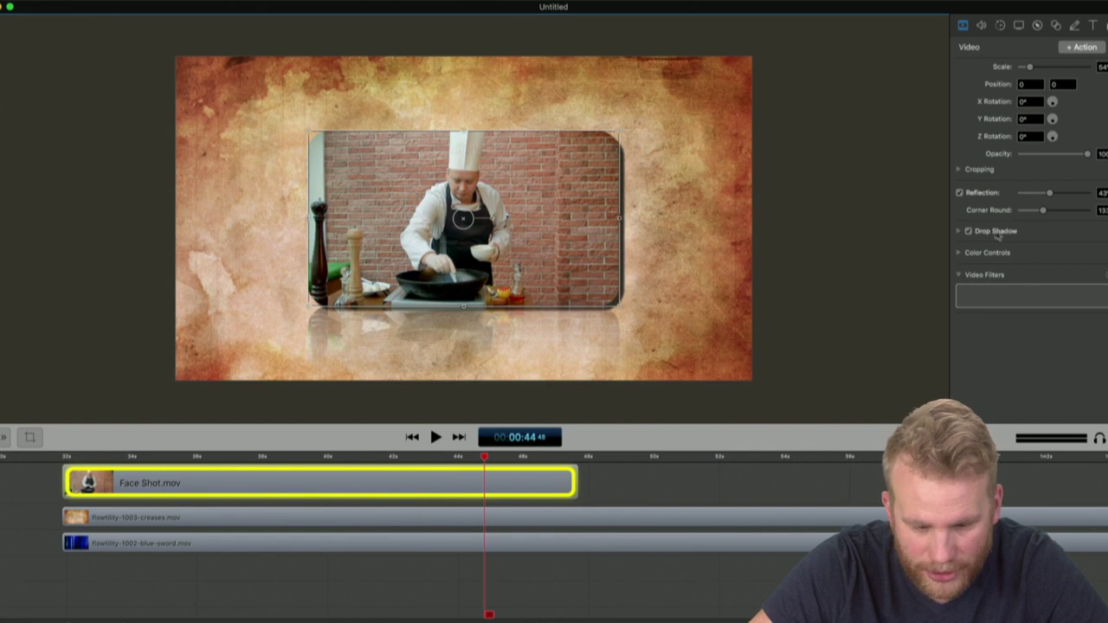
click(959, 232)
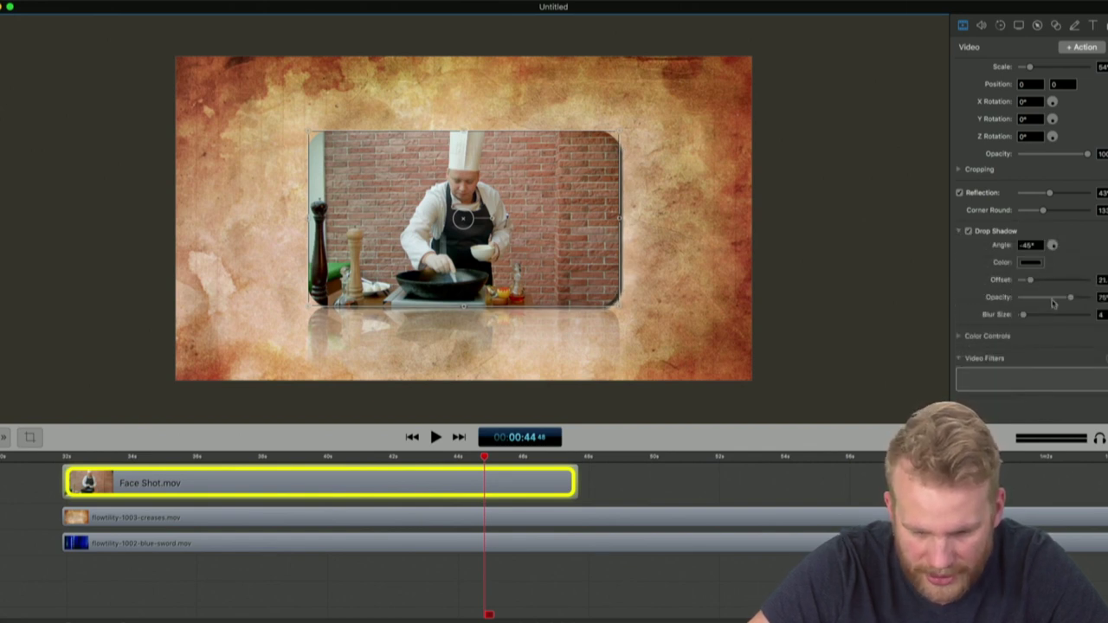
click(889, 303)
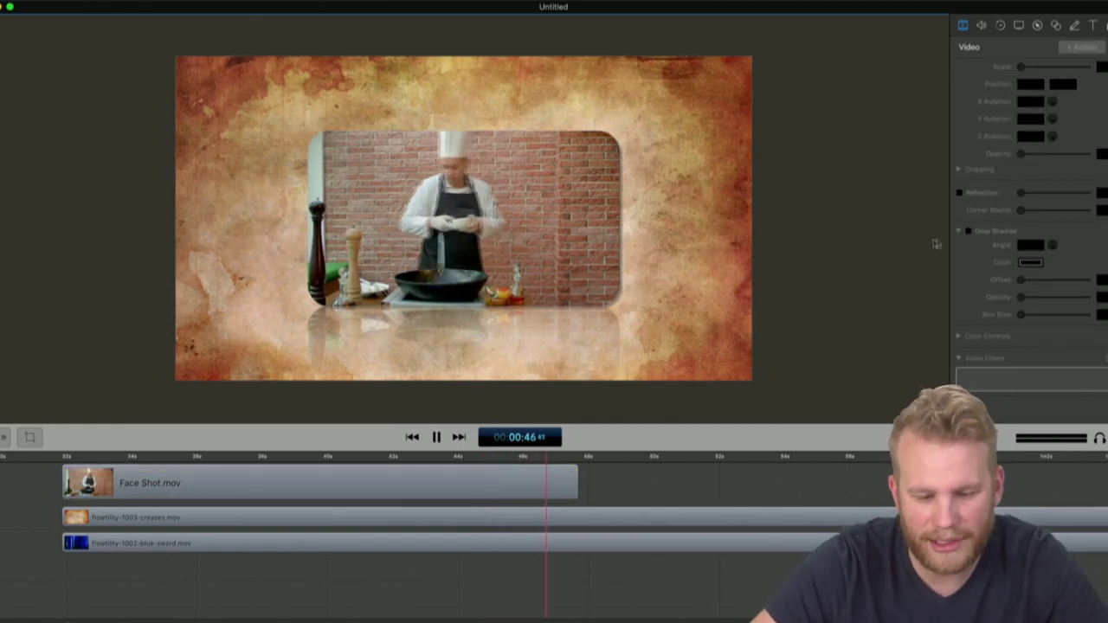
Bring the backgrounds Finder window forward and Quick Look the diagonal rainbow clip
key(ctrl+Up)
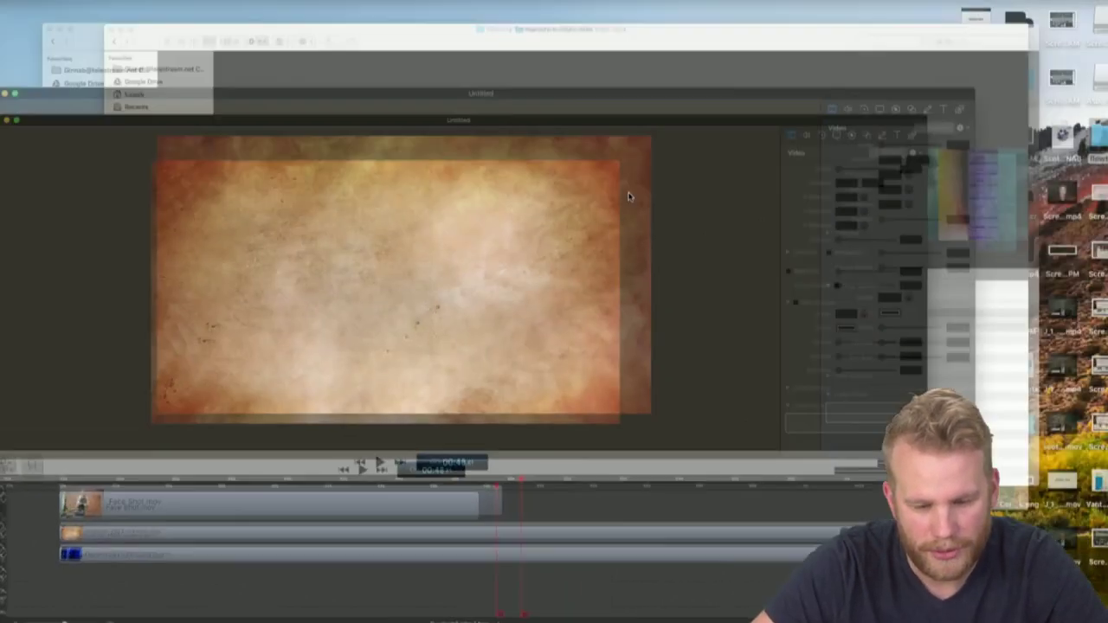
click(843, 180)
click(103, 222)
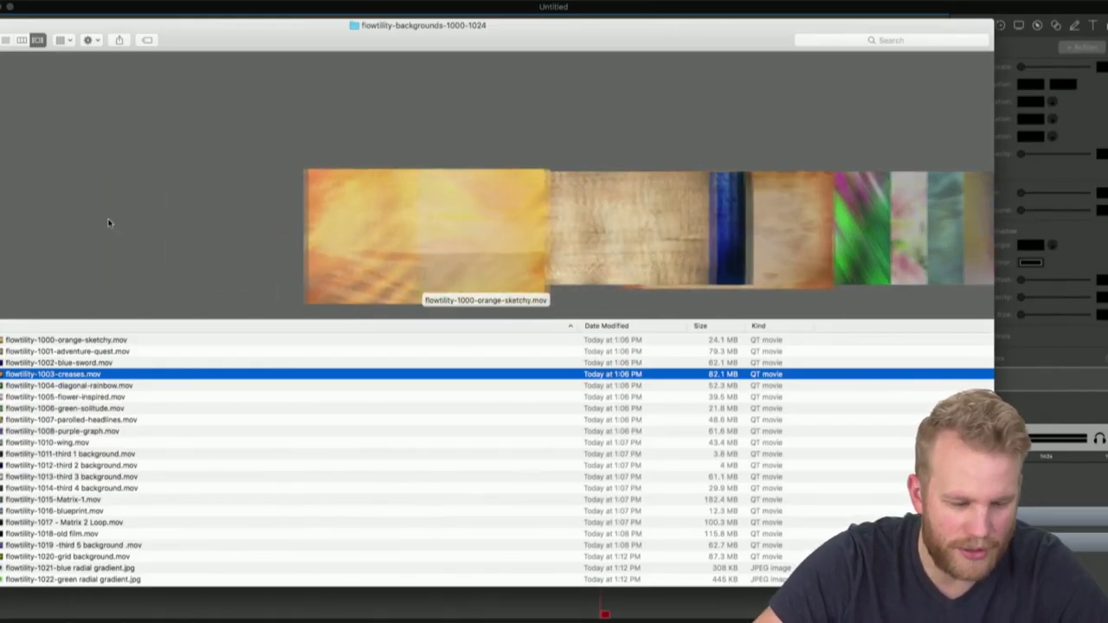
key(Right)
key(Right)
key(Right)
key(Right)
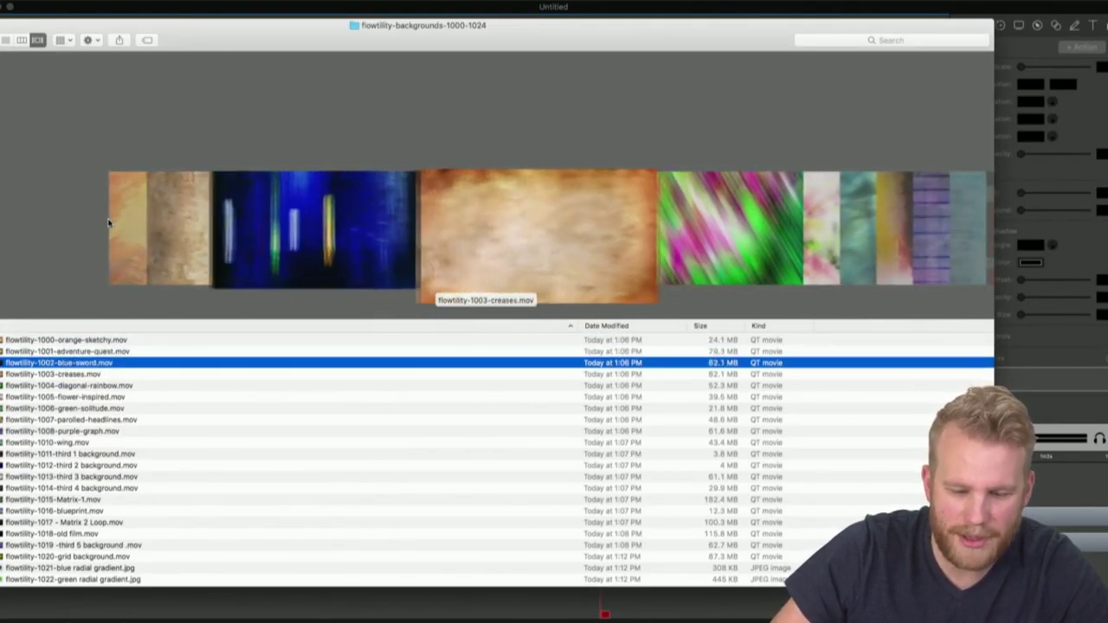
key(space)
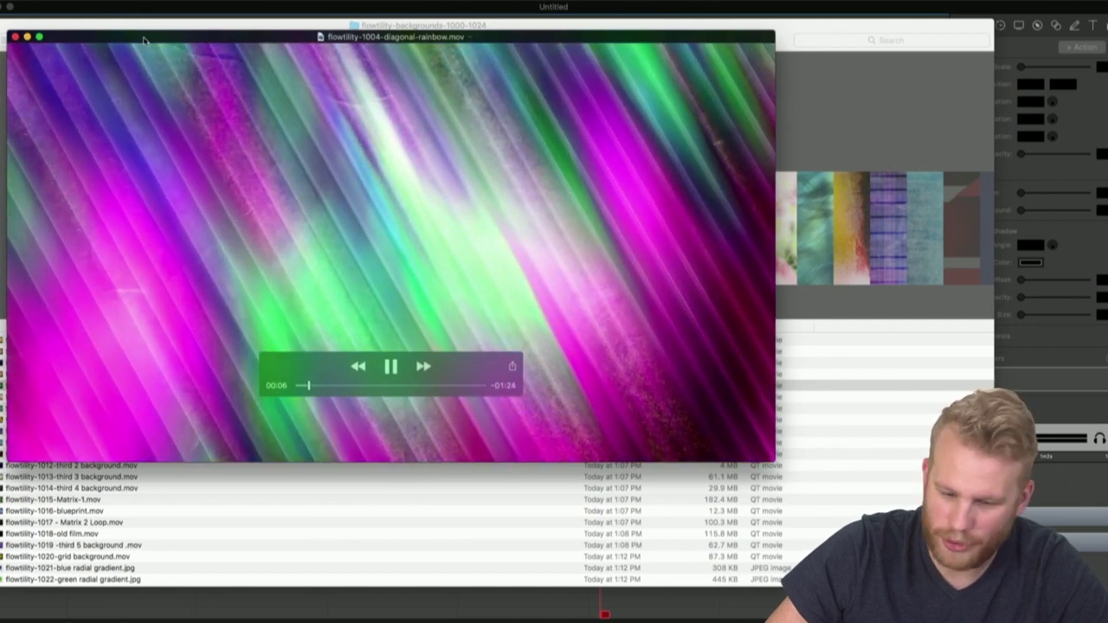
click(16, 38)
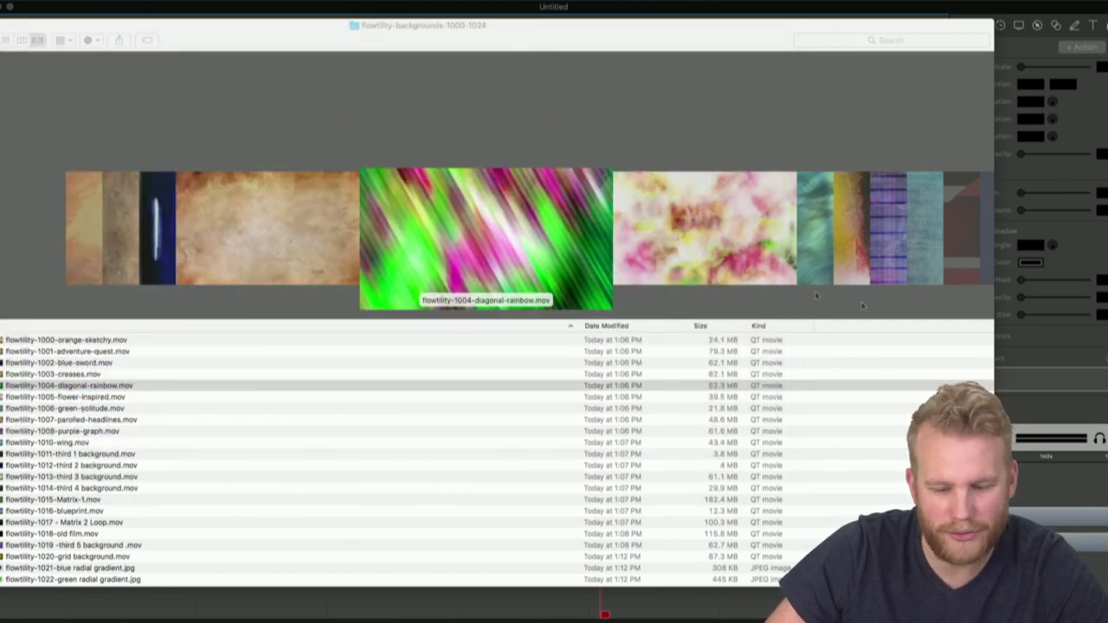
Preview flowtility-1015-Matrix-1.mov full screen
scroll(784, 296, right, 12)
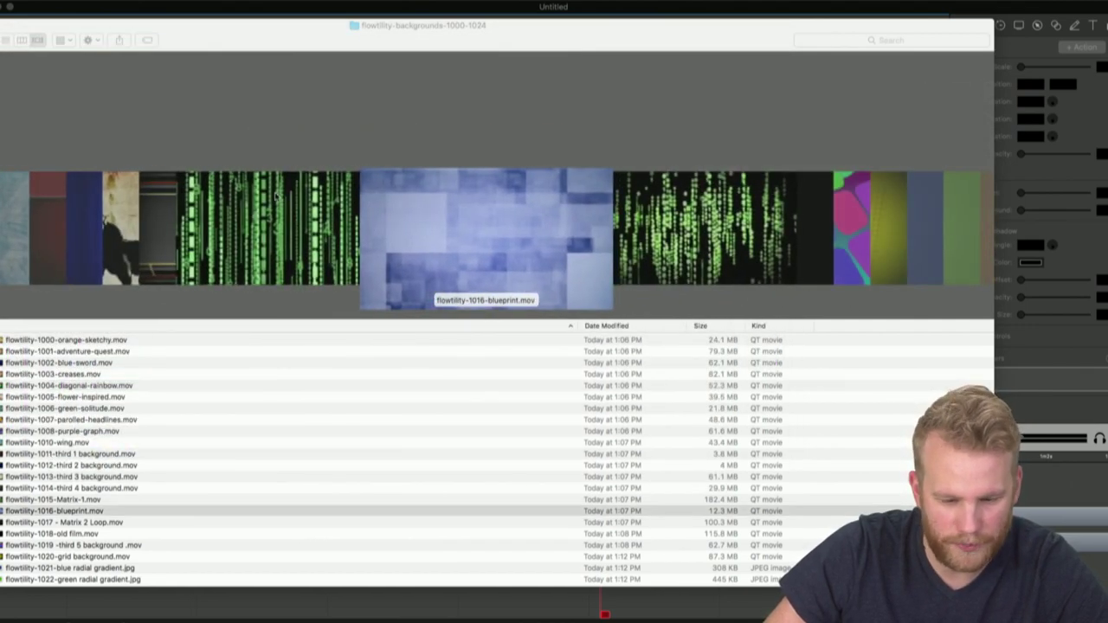
click(275, 197)
key(space)
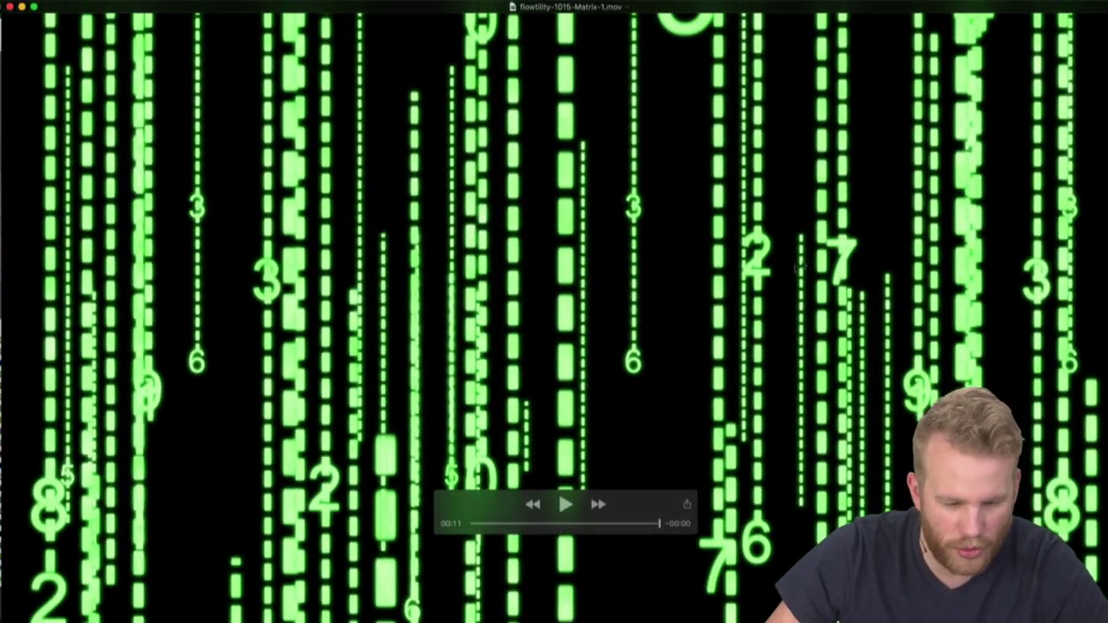
Replay and pause the Matrix-1 clip, then close its player
key(space)
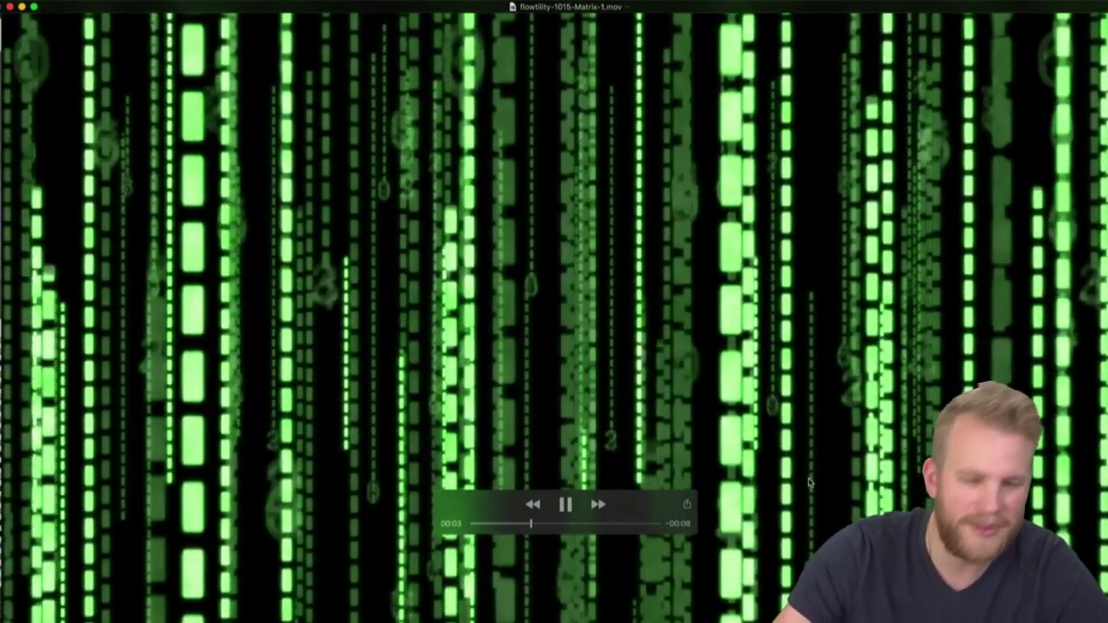
key(space)
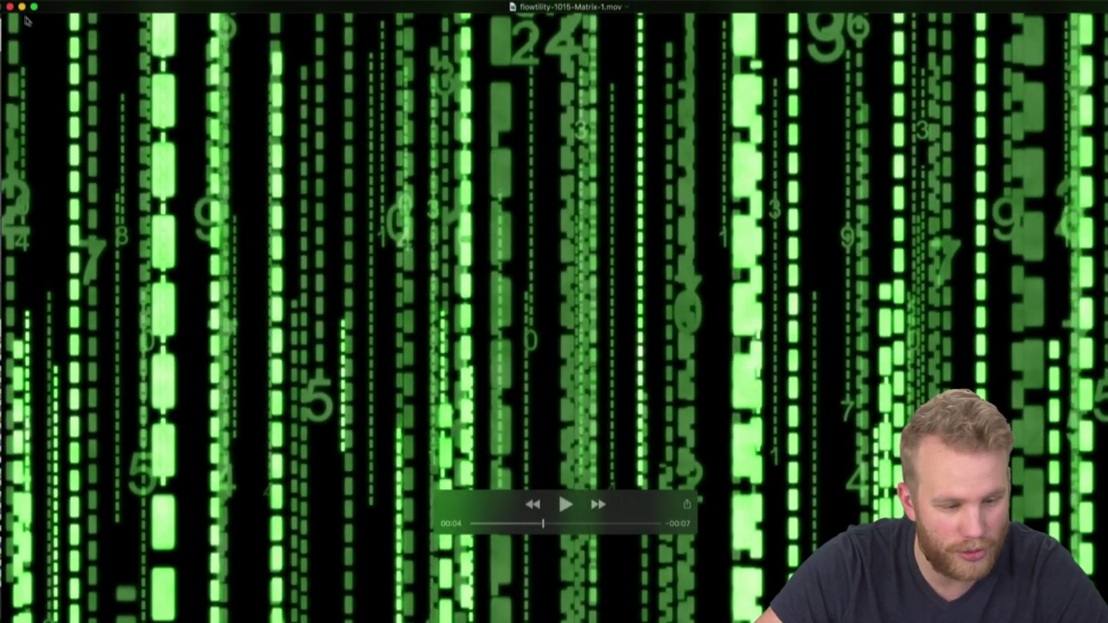
click(10, 7)
Play and pause flowtility-1016-blueprint.mov, close it, and return to the Matrix-1 file
key(Down)
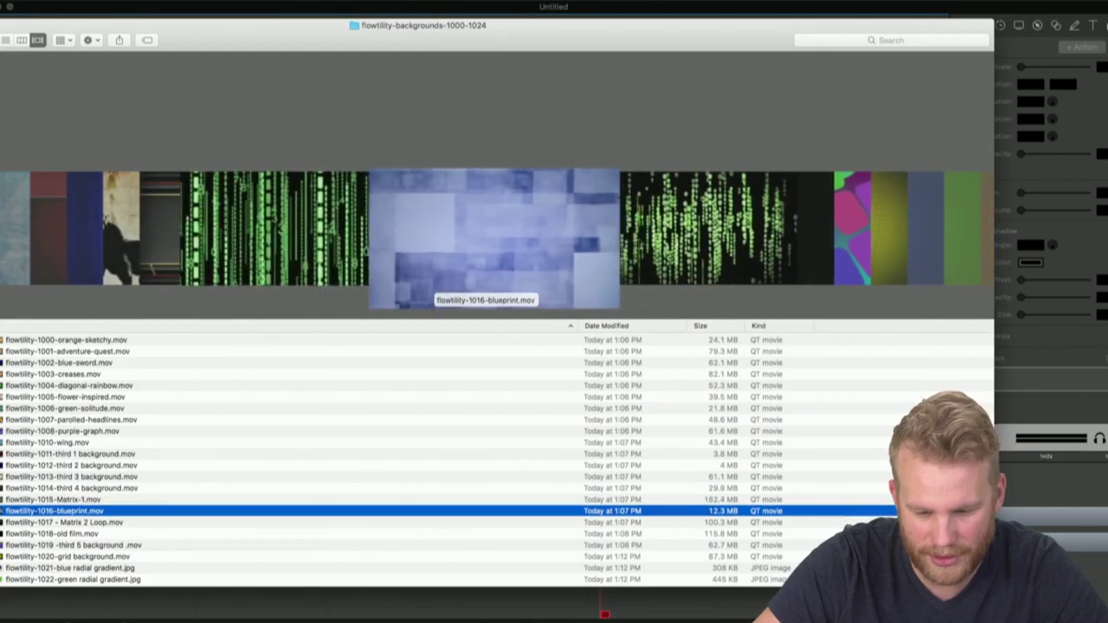
key(super+o)
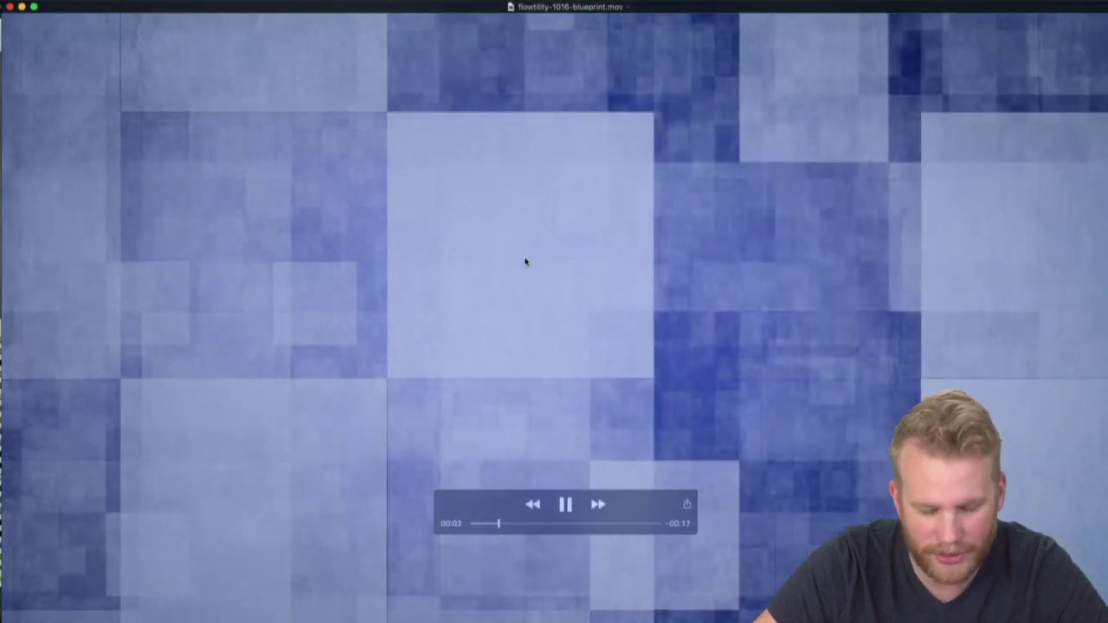
key(space)
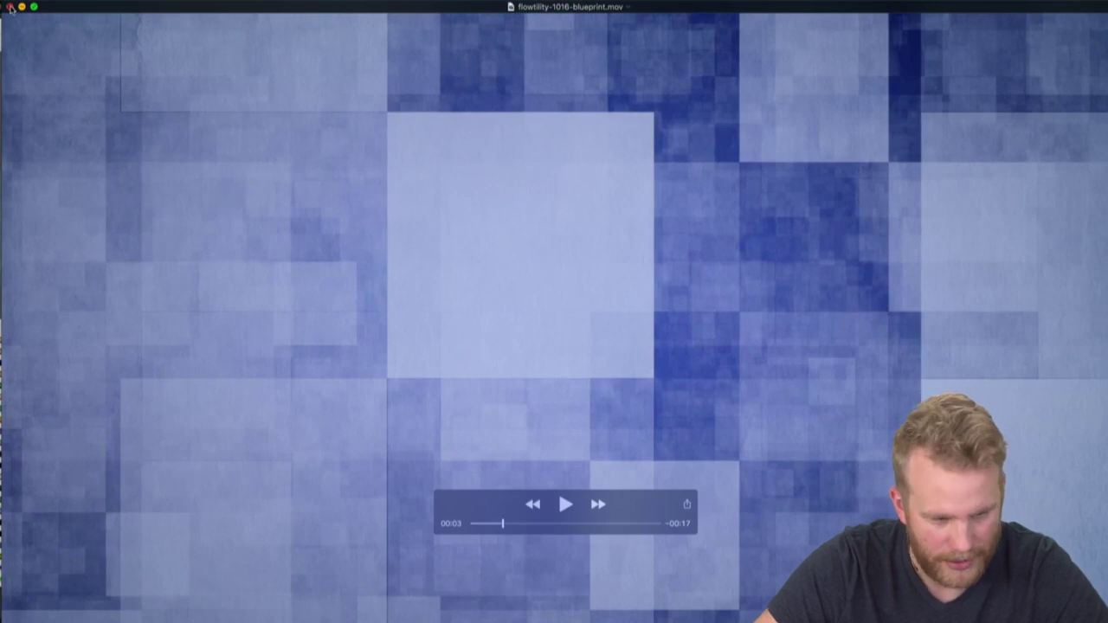
click(10, 8)
key(Up)
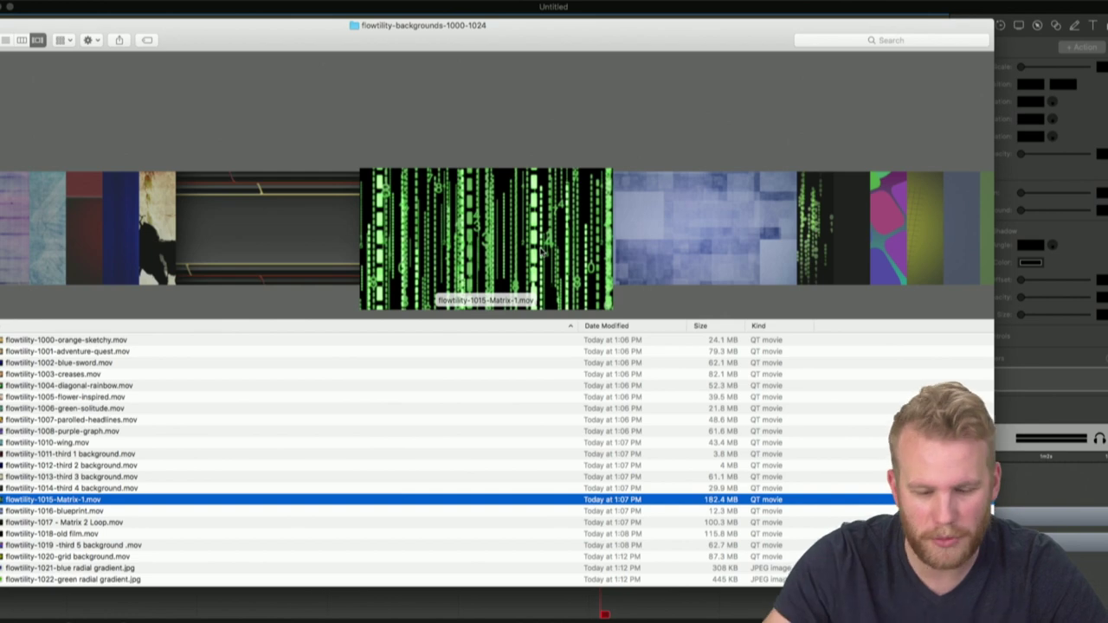
click(733, 223)
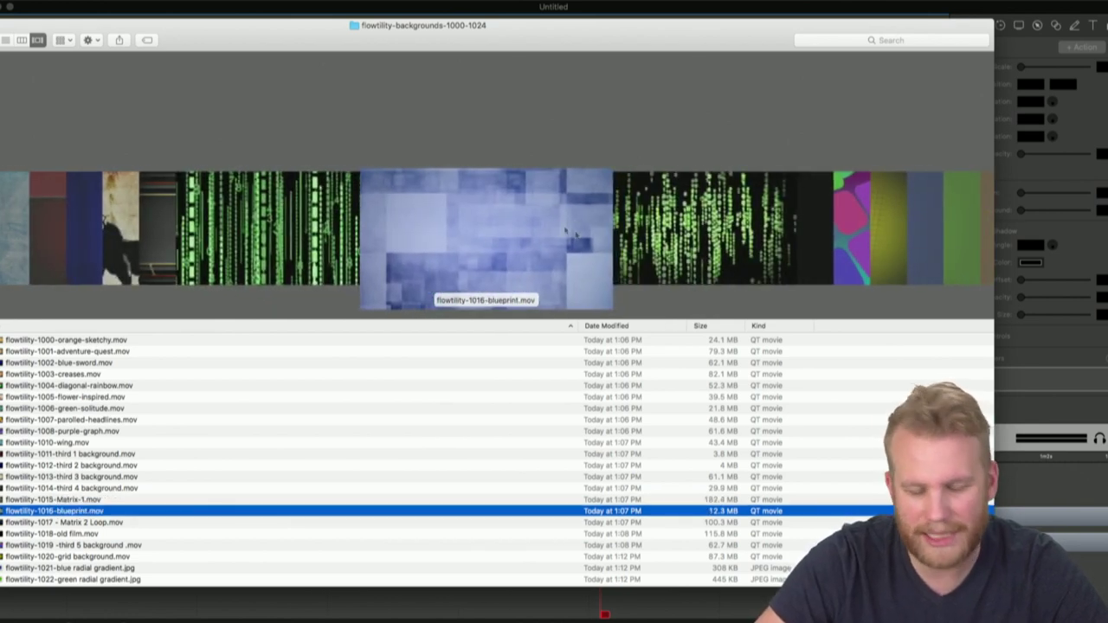
click(620, 248)
click(638, 254)
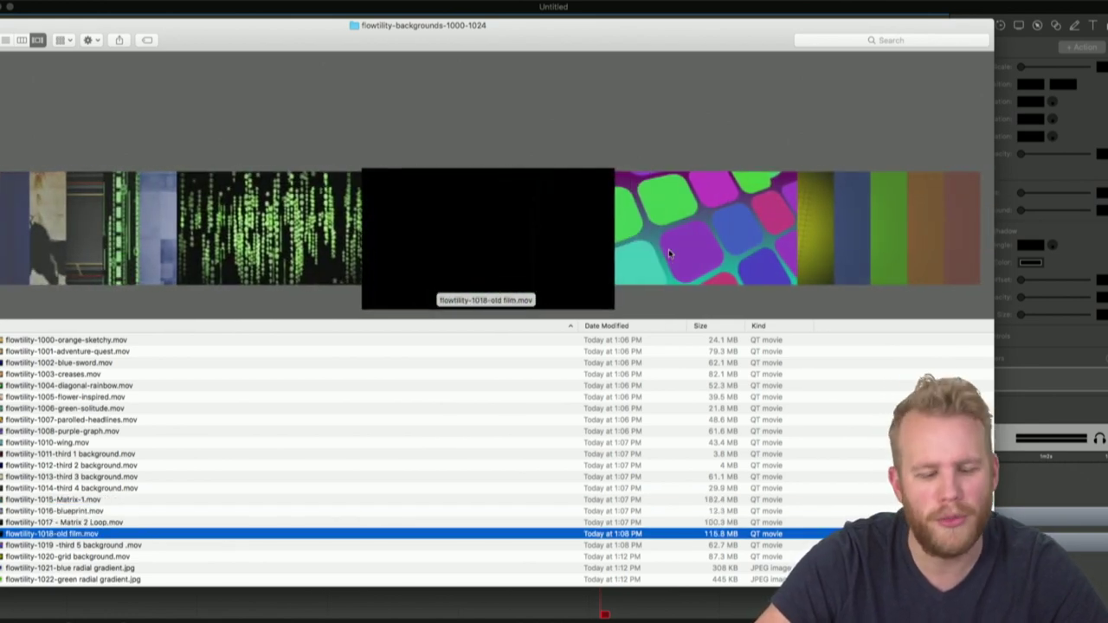
double_click(579, 235)
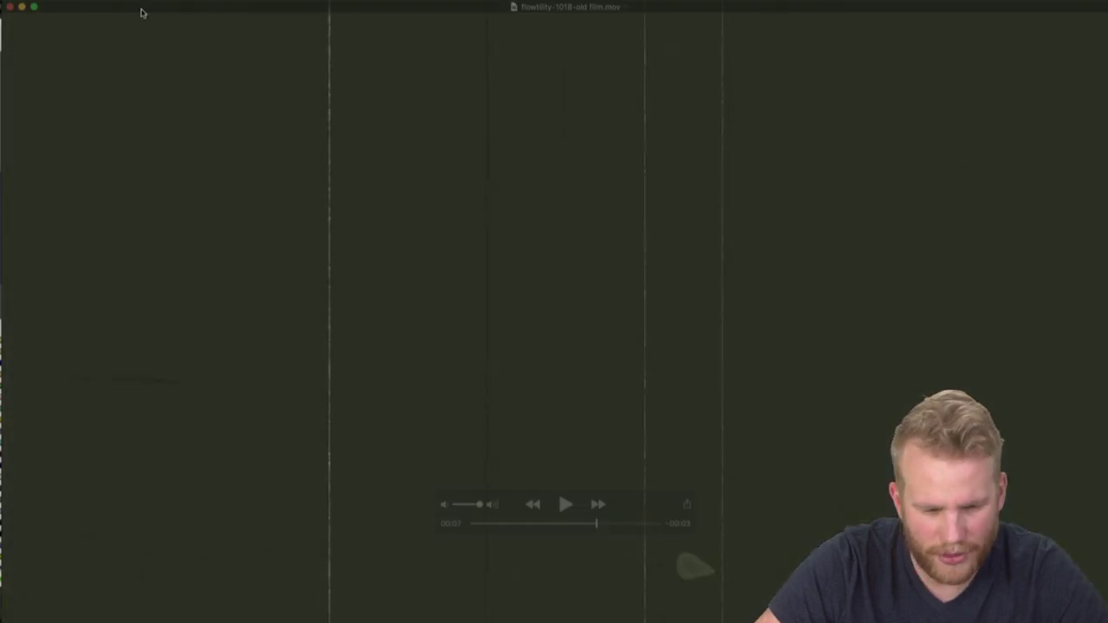
click(10, 6)
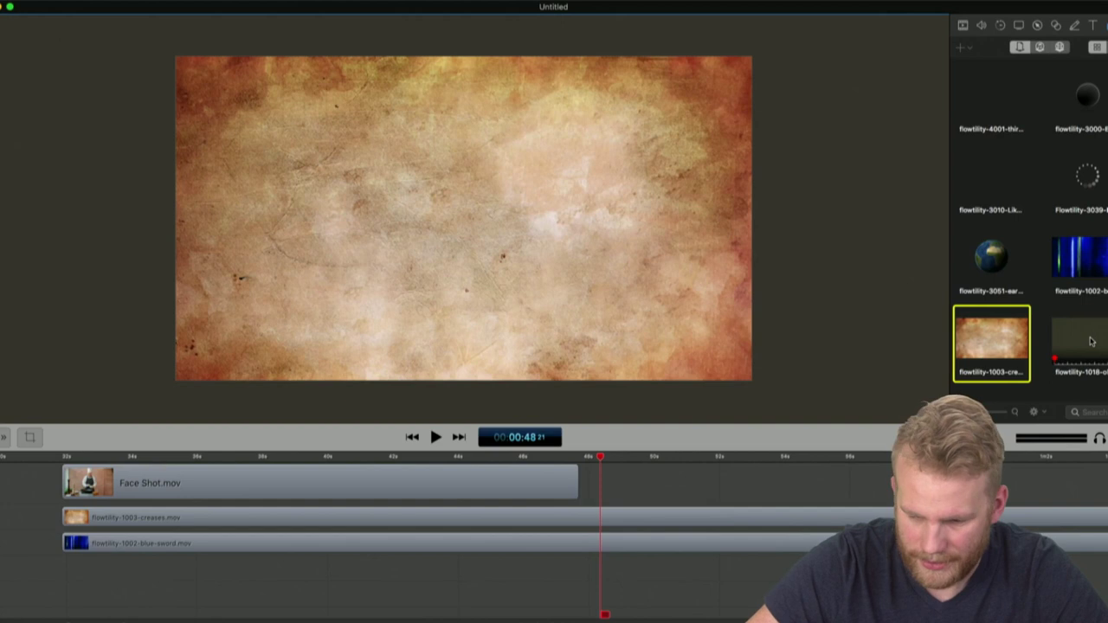
Add flowtility-1018-old film.mov after Face Shot, play it, then delete it
drag(1091, 342, 479, 245)
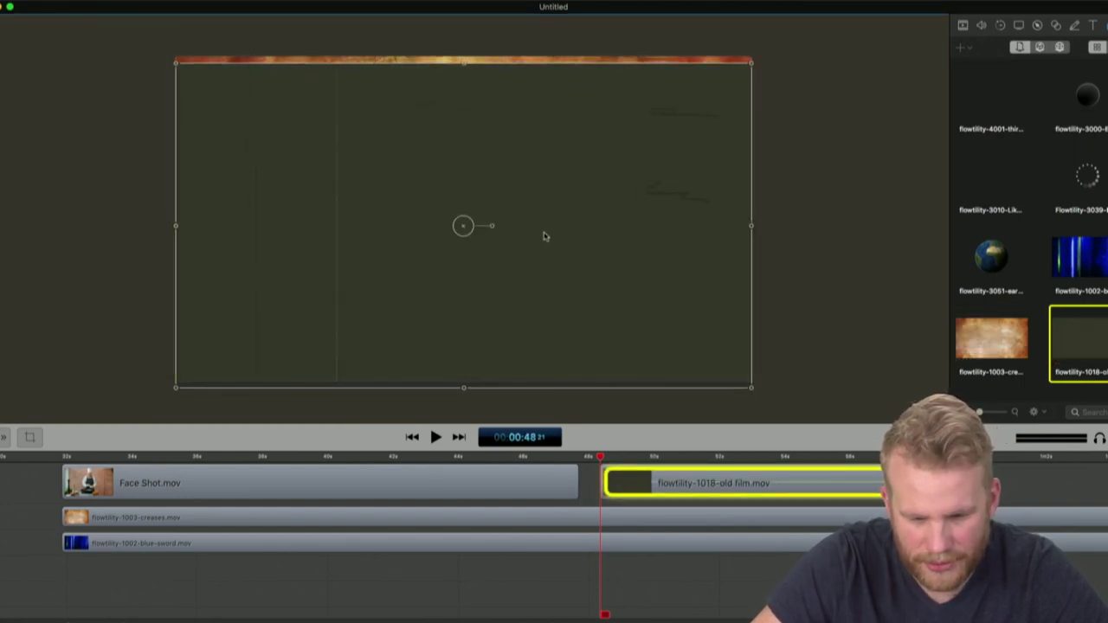
key(space)
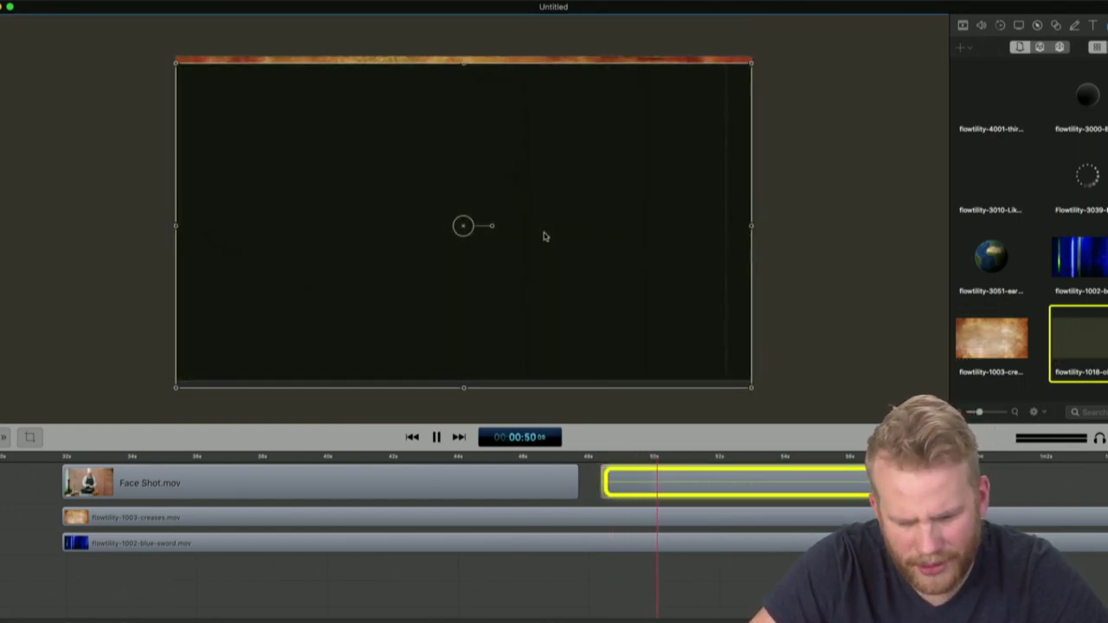
key(Delete)
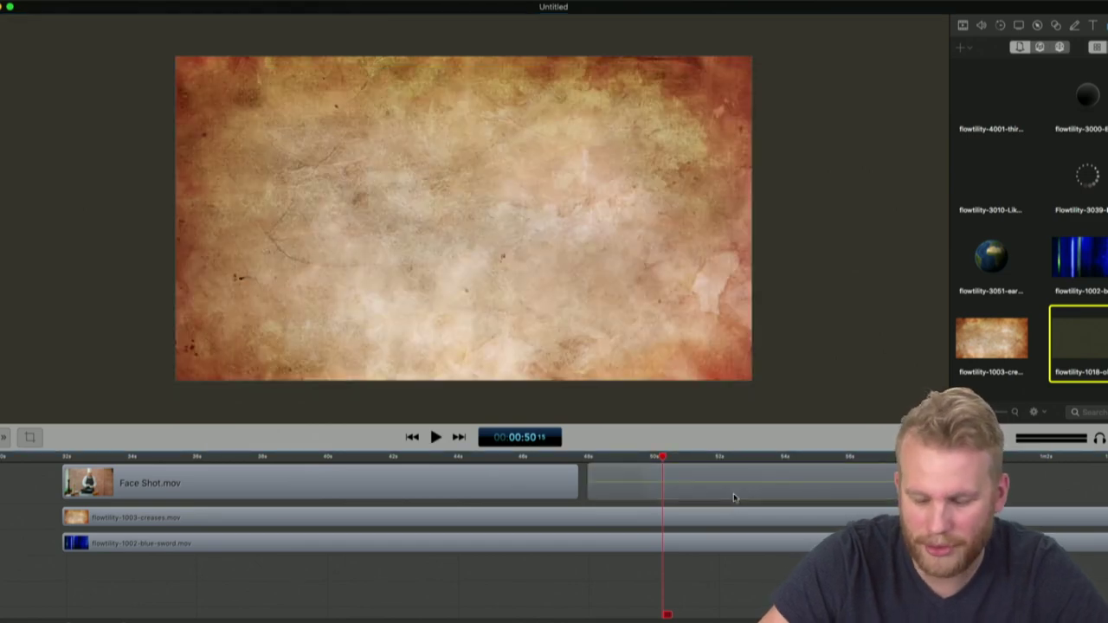
Open flowtility-1024-red radial gradient.jpg full size from the backgrounds folder, then close it
key(ctrl+Up)
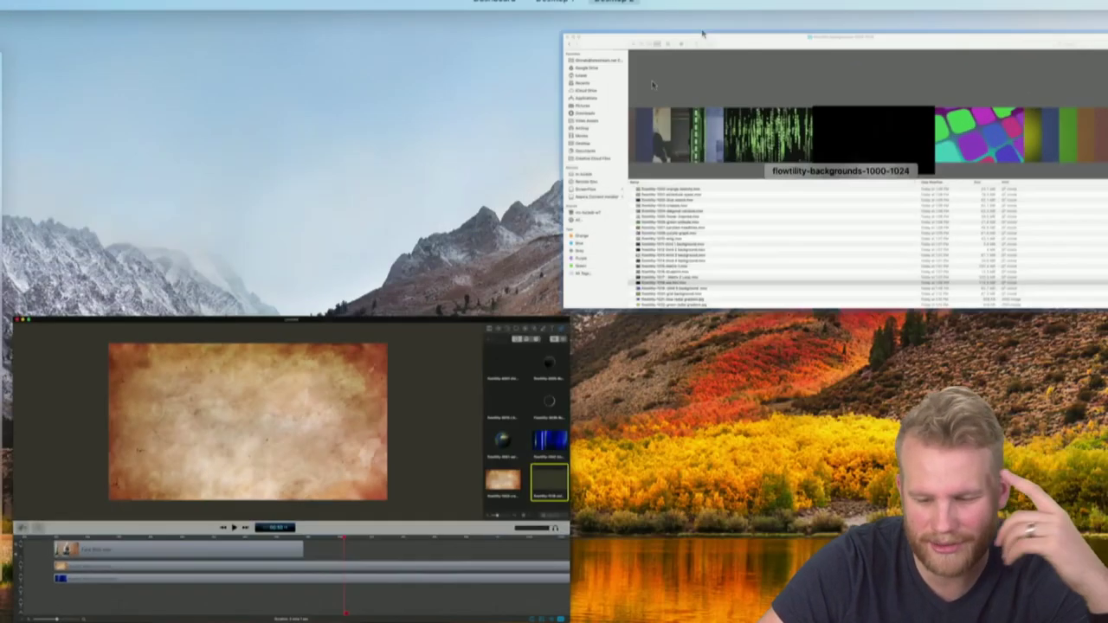
click(710, 219)
scroll(711, 218, down, 4)
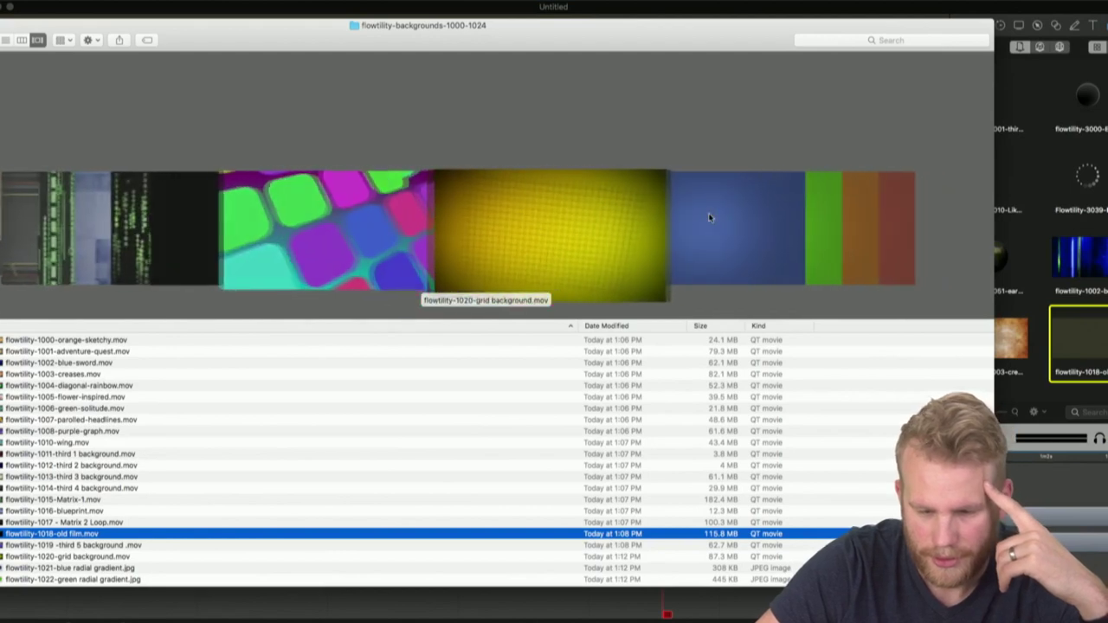
scroll(710, 218, down, 2)
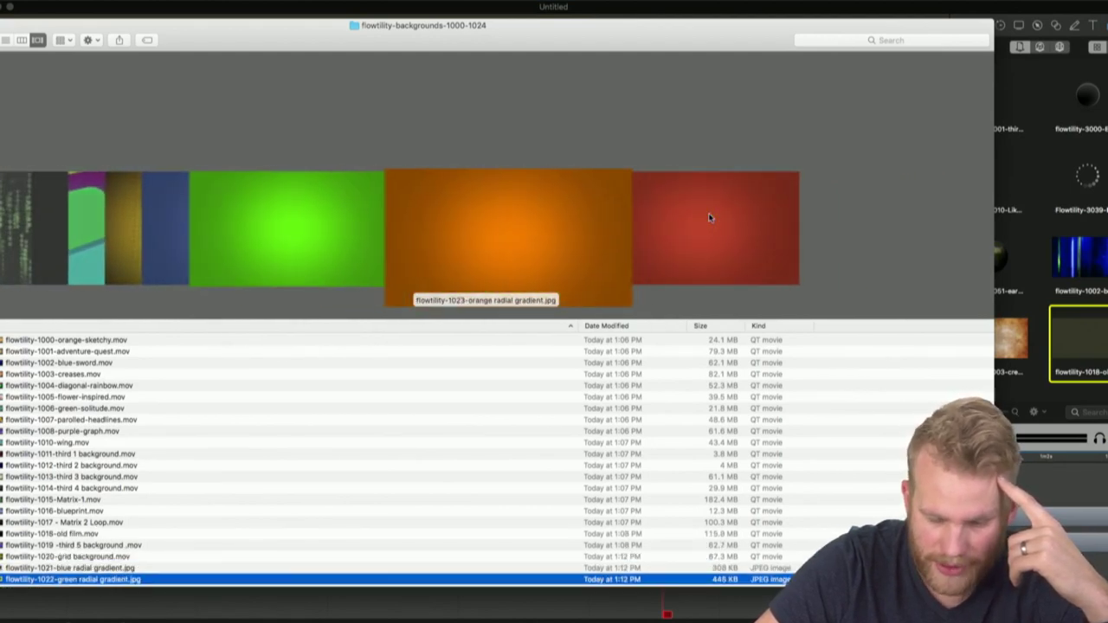
double_click(484, 229)
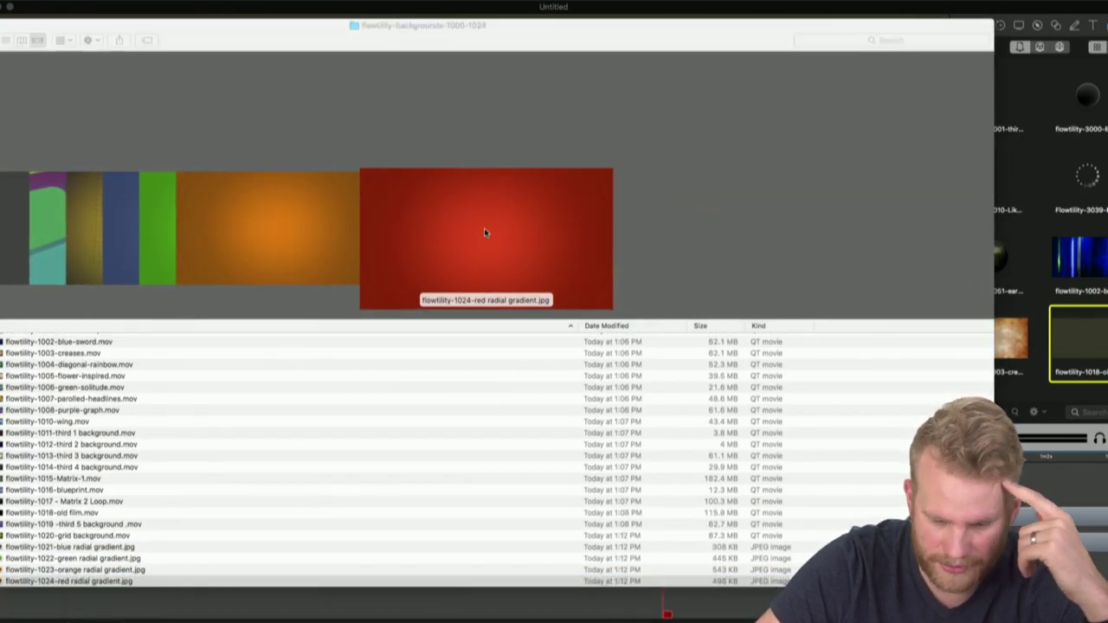
key(super+w)
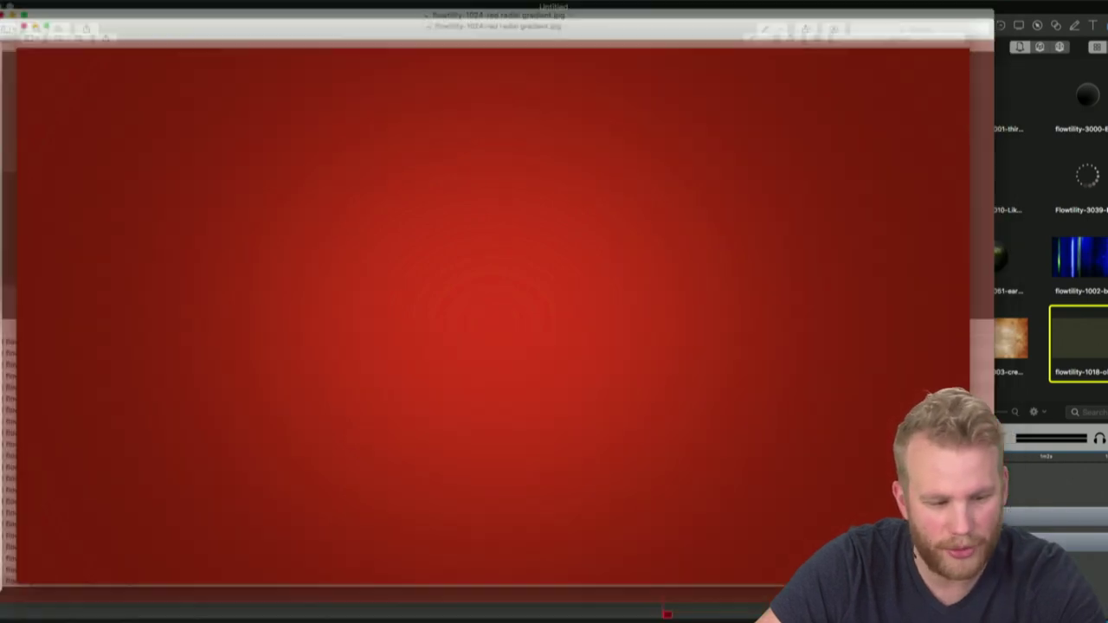
Move the backgrounds folder window right so its sidebar shows
scroll(267, 201, up, 10)
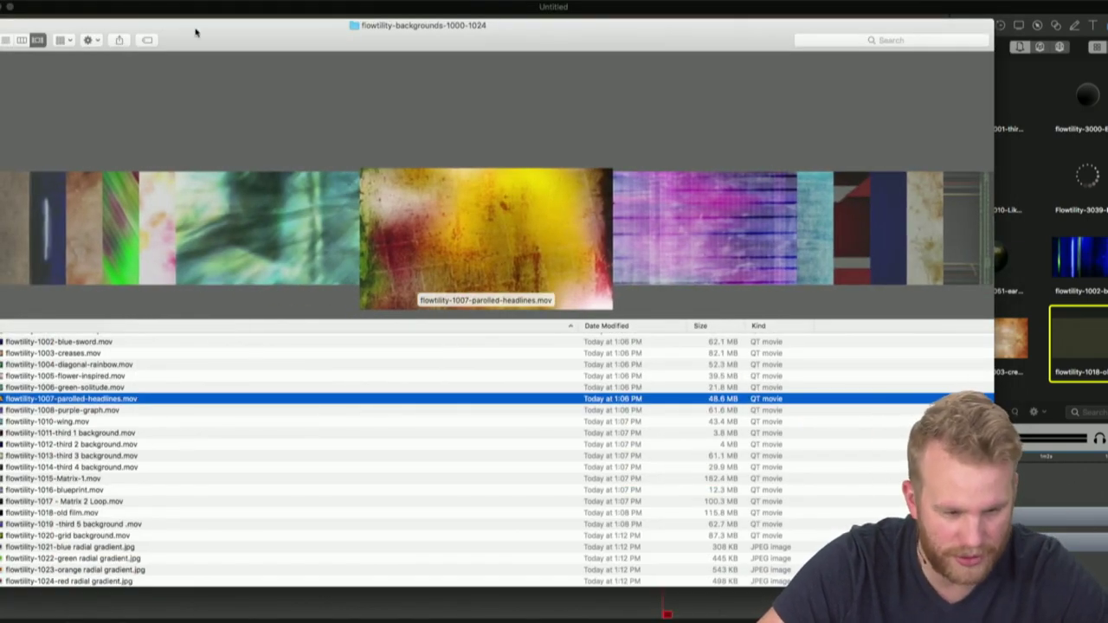
drag(195, 32, 244, 13)
drag(69, 19, 248, 19)
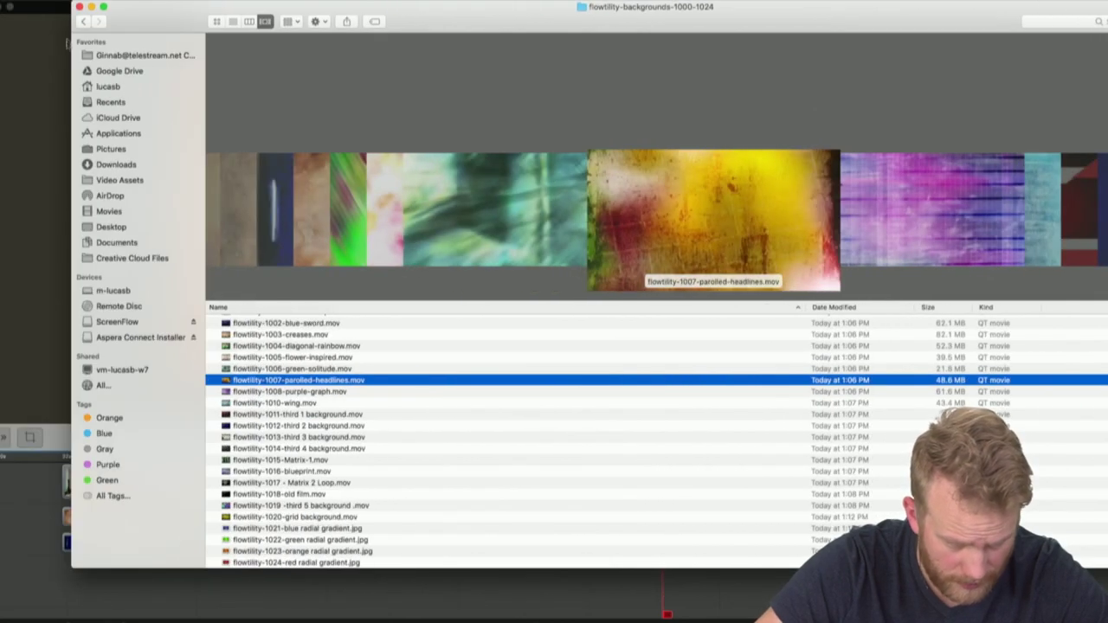
In the flowtility folder, collapse objects-bullets and expand flowtility-countdowns-and-timers-2000-2016
click(83, 23)
scroll(297, 426, down, 3)
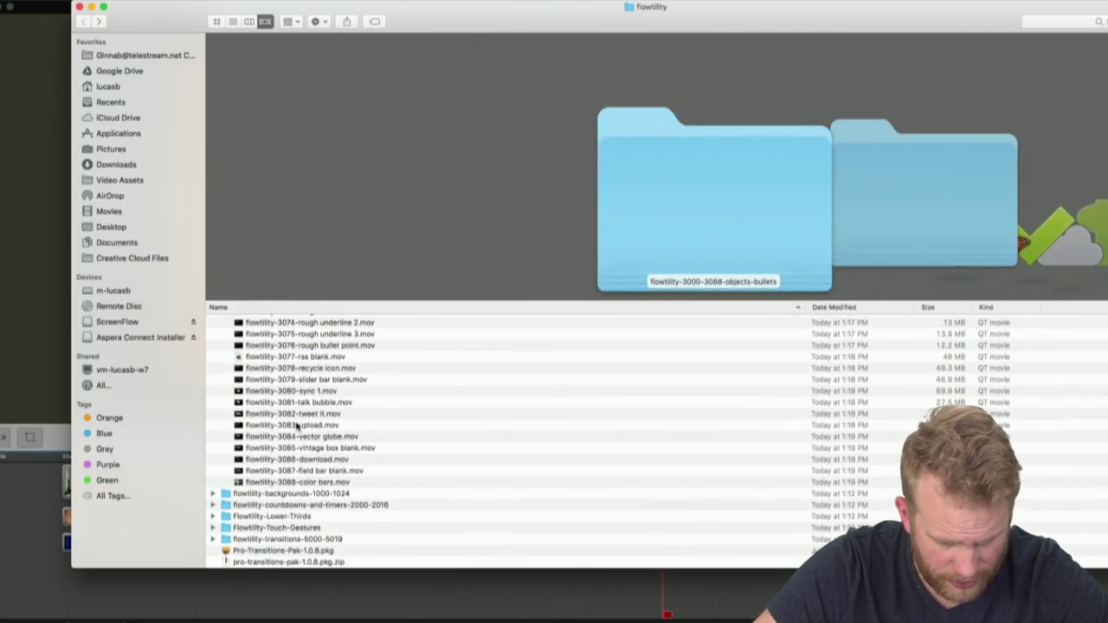
scroll(277, 398, up, 20)
click(238, 336)
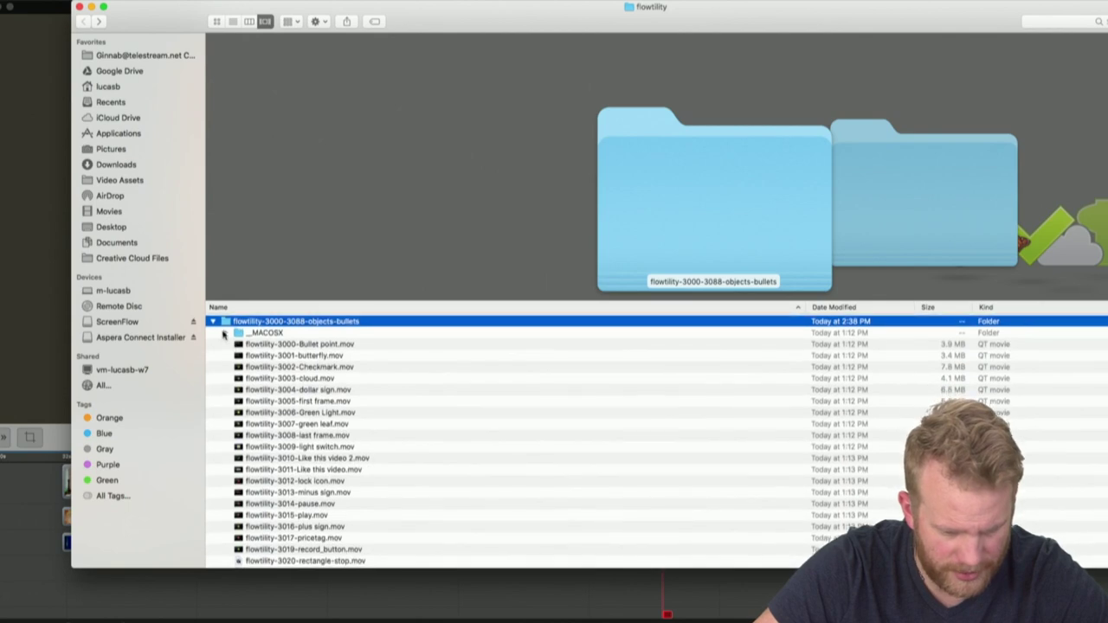
click(213, 321)
click(214, 344)
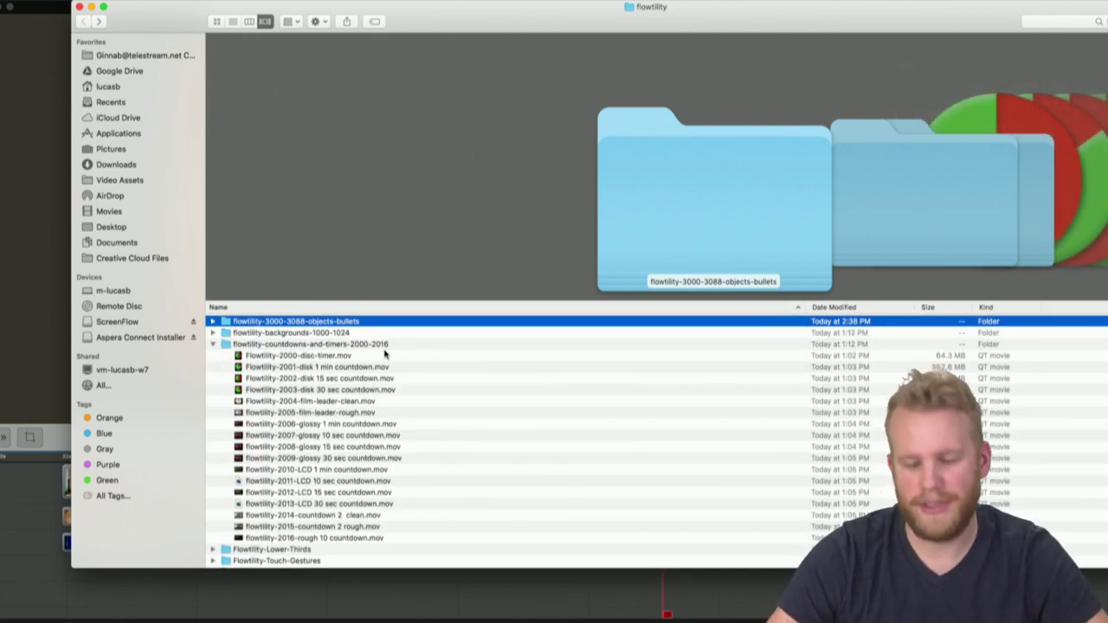
Open Flowtility-2003-disk 30 sec countdown.mov for preview
key(Down)
key(Down)
key(Down)
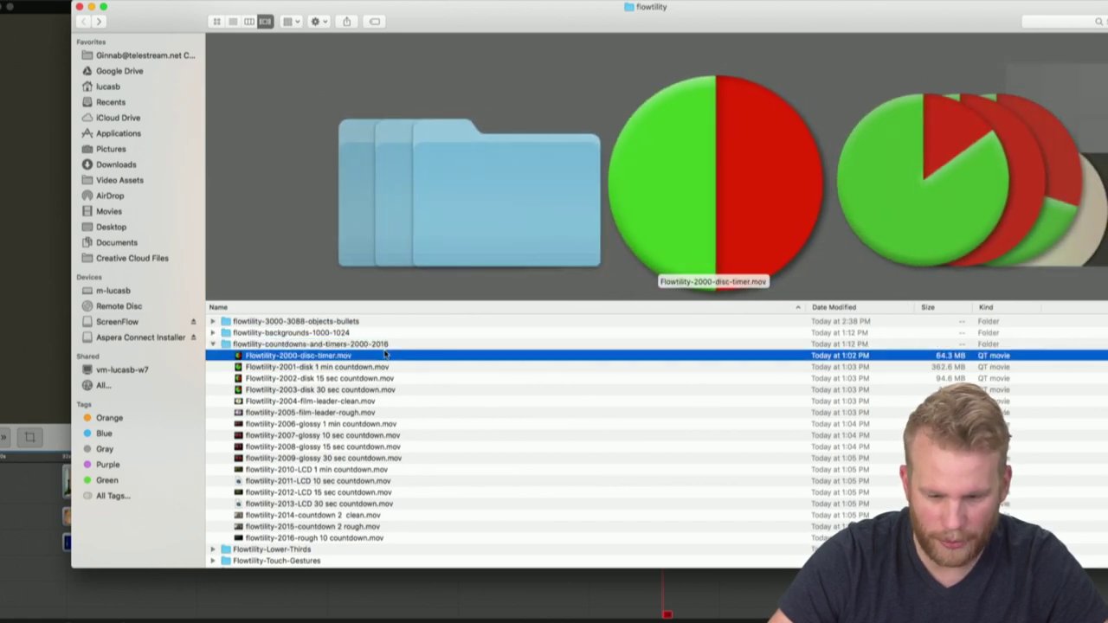
key(Down)
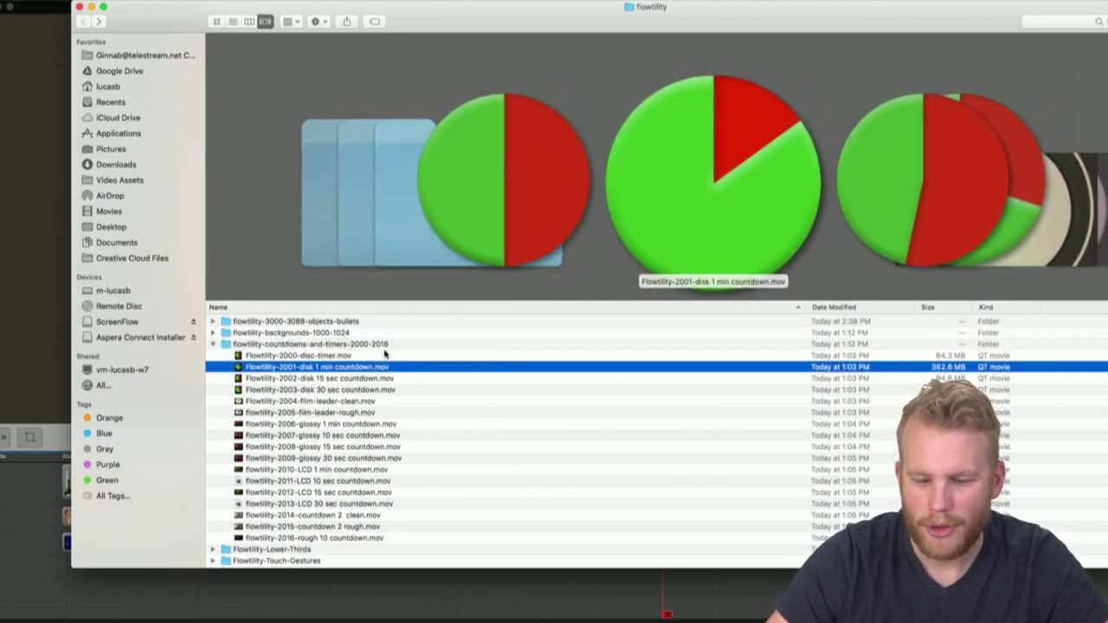
key(Down)
key(Down)
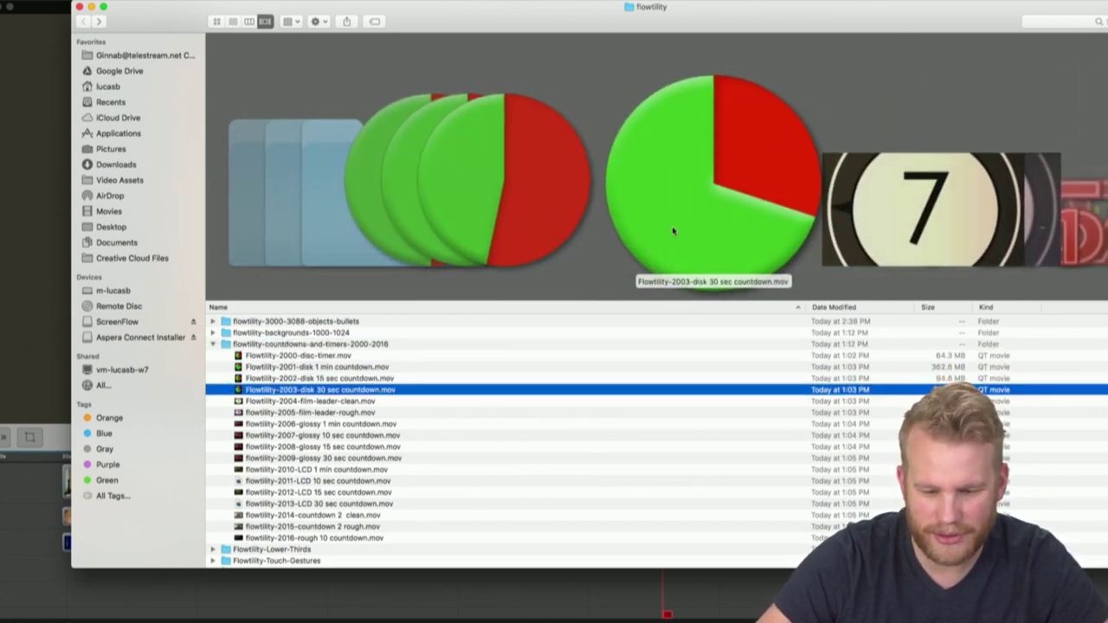
key(super+o)
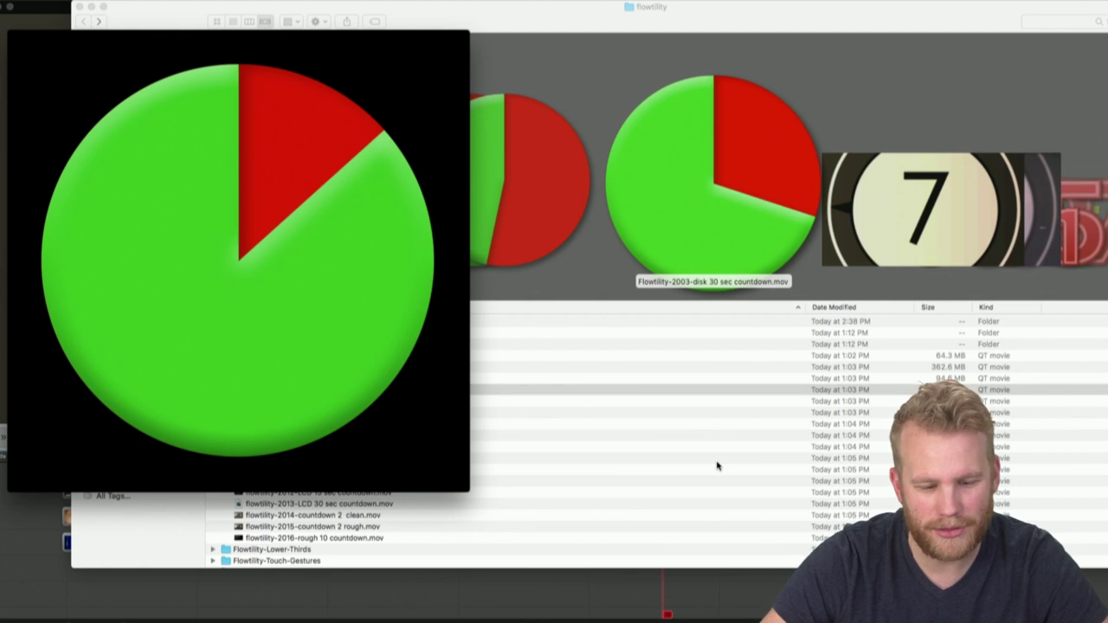
Play and close the film-leader-clean clip in QuickTime, dismissing the save prompt without saving
click(854, 225)
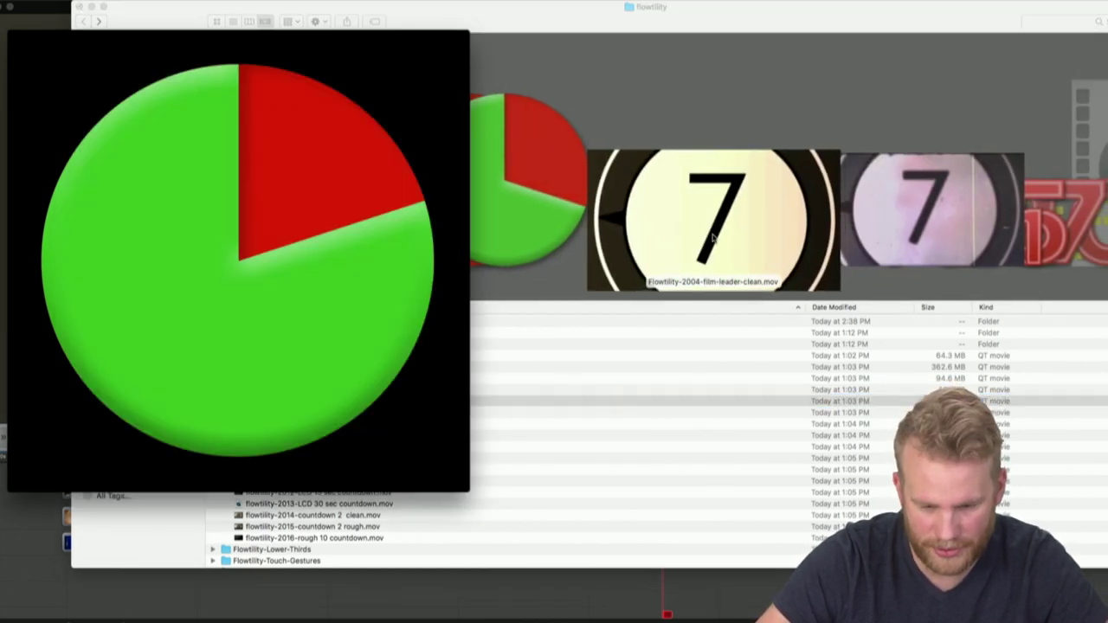
double_click(714, 239)
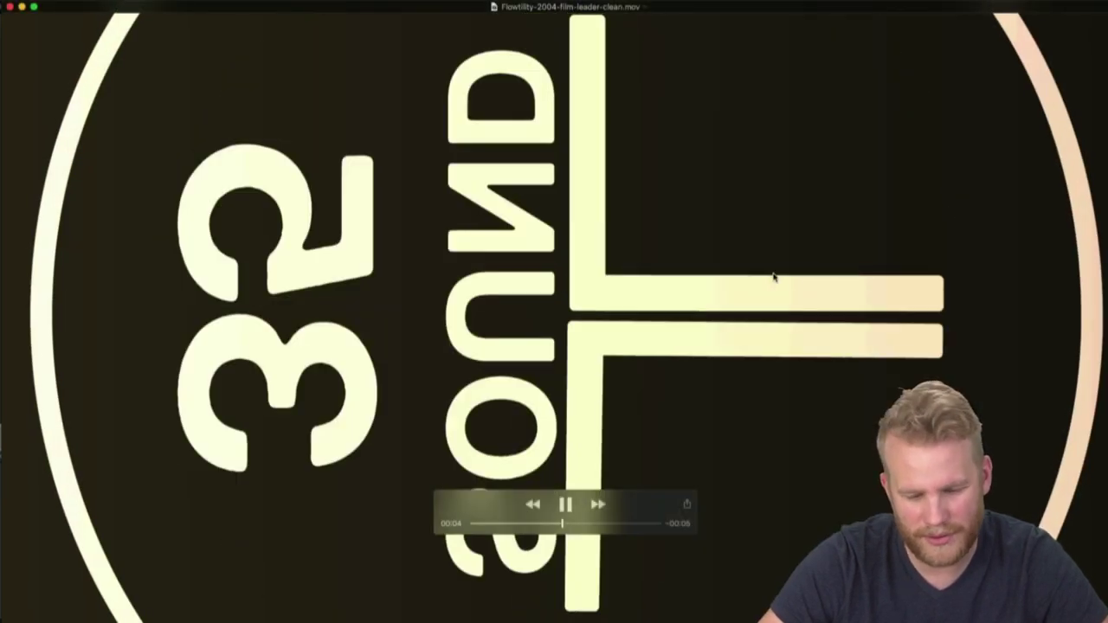
key(space)
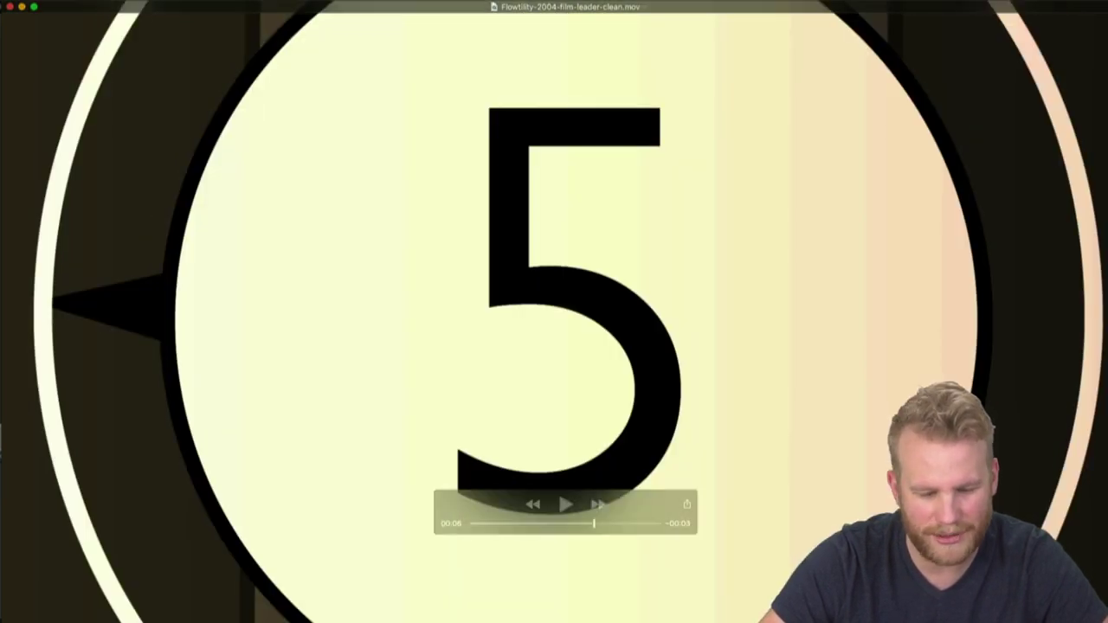
click(8, 7)
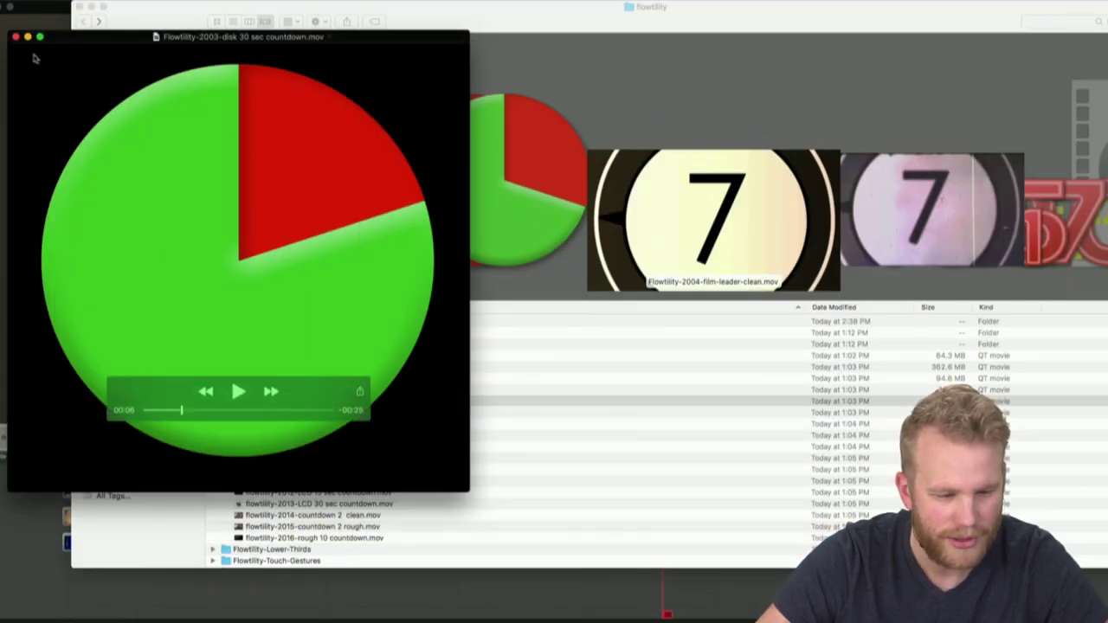
click(15, 37)
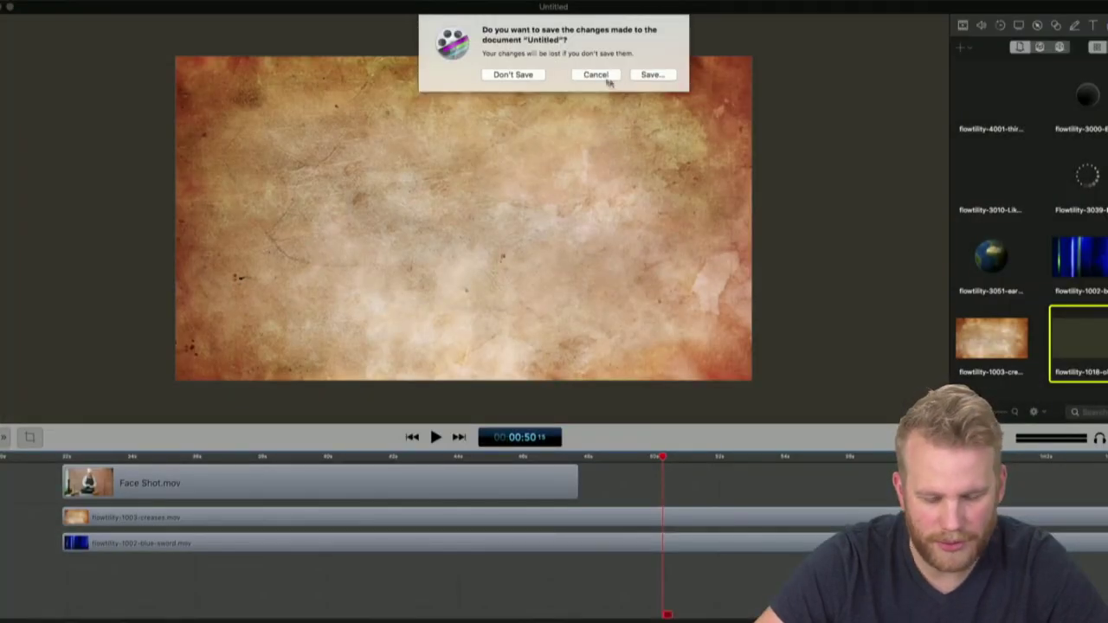
click(607, 77)
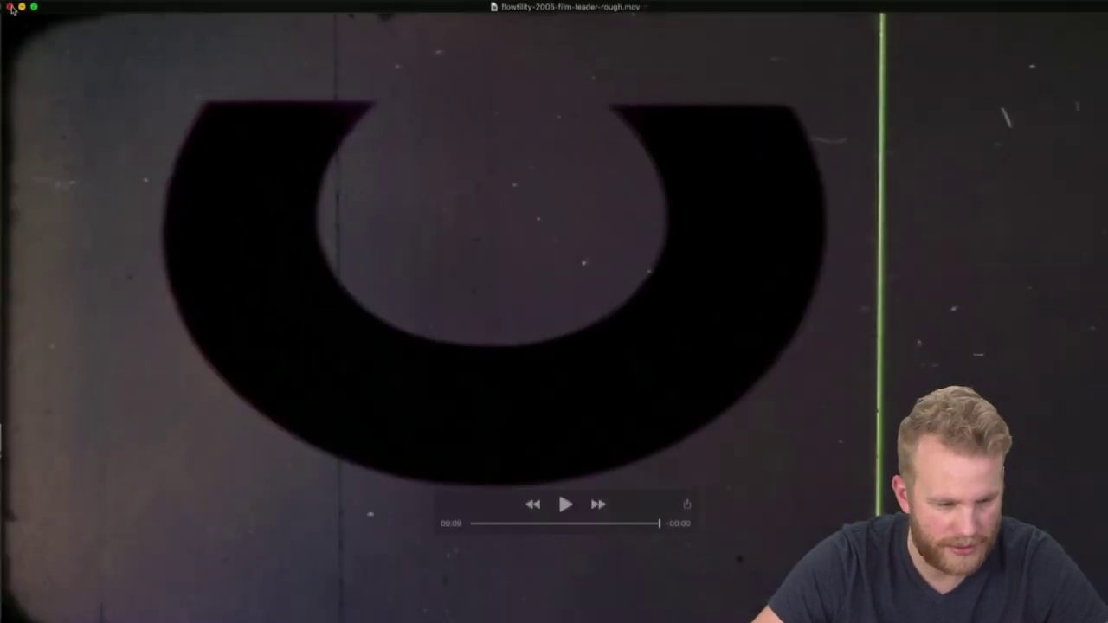
key(Escape)
Back in the flowtility folder, play countdown 2 rough, then select the Flowtility-Lower-Thirds folder
key(ctrl+Up)
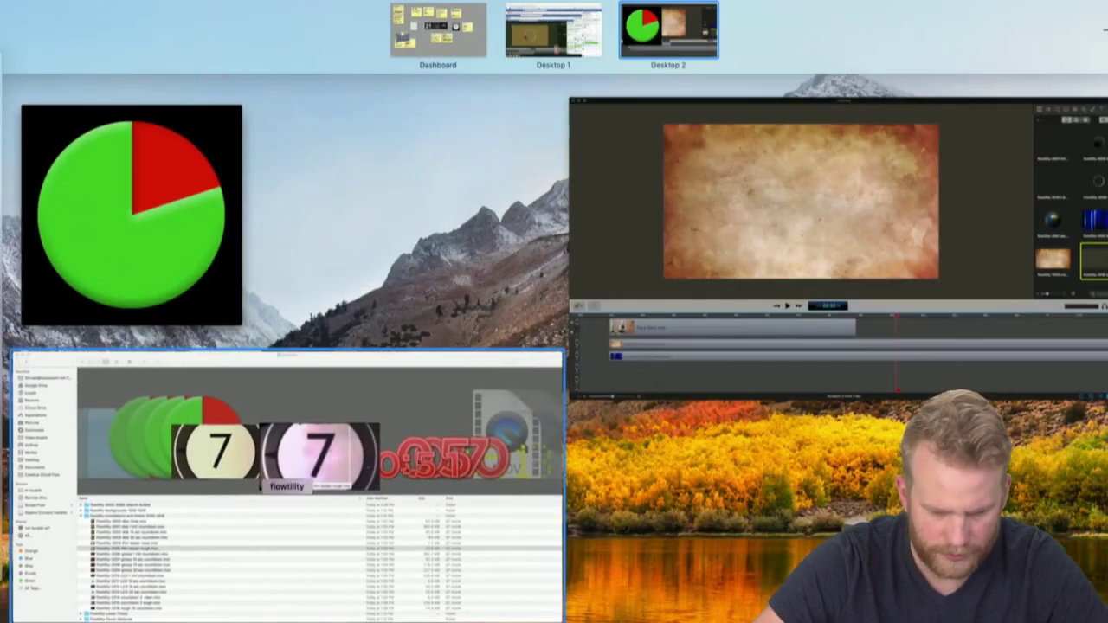
click(344, 466)
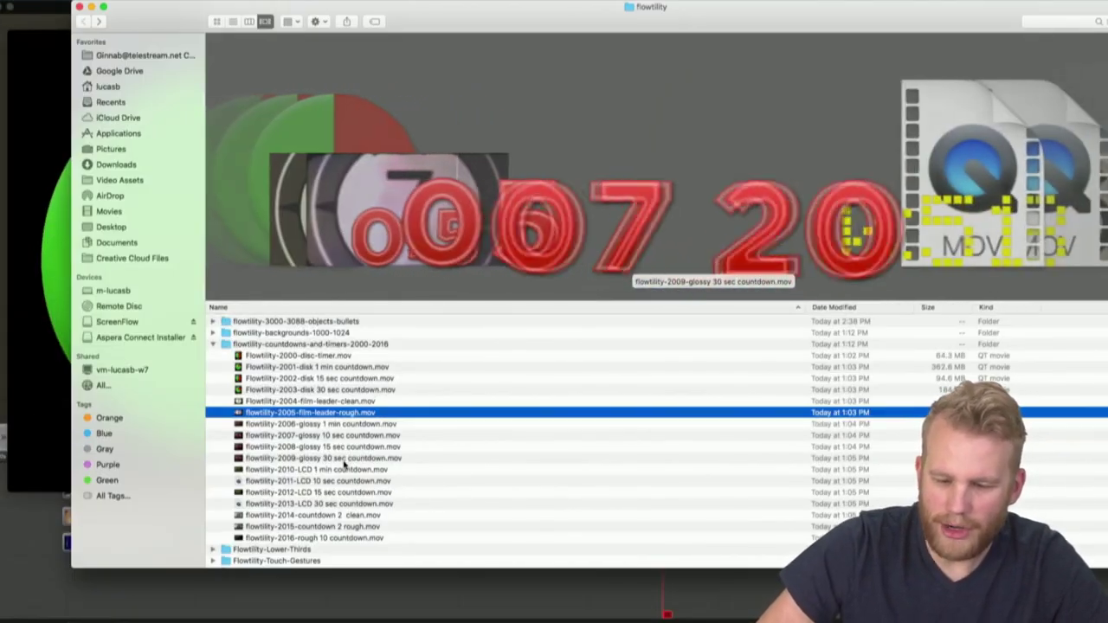
key(Down)
key(Down)
key(Down)
key(Down)
key(Down)
key(Down)
key(Down)
key(Down)
key(Down)
key(Down)
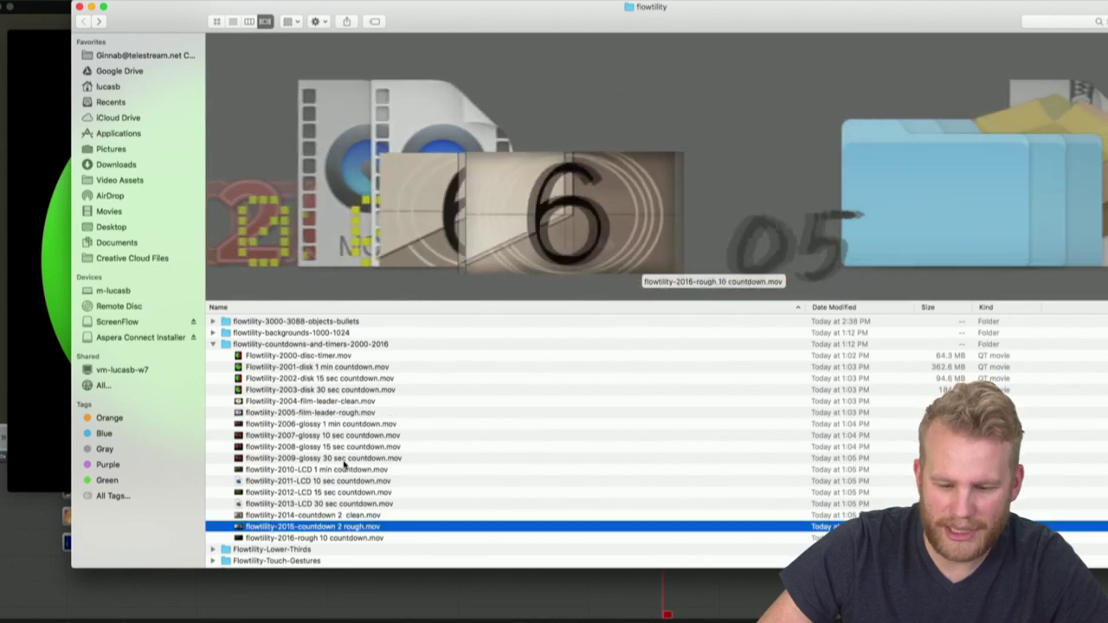
key(Down)
key(Down)
key(Up)
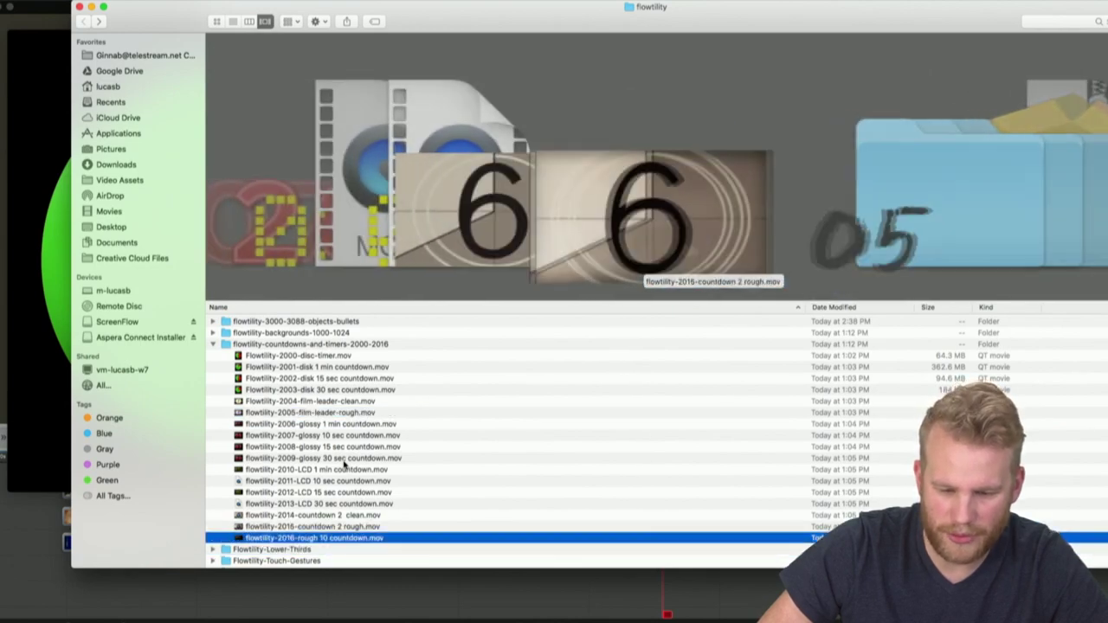
double_click(682, 176)
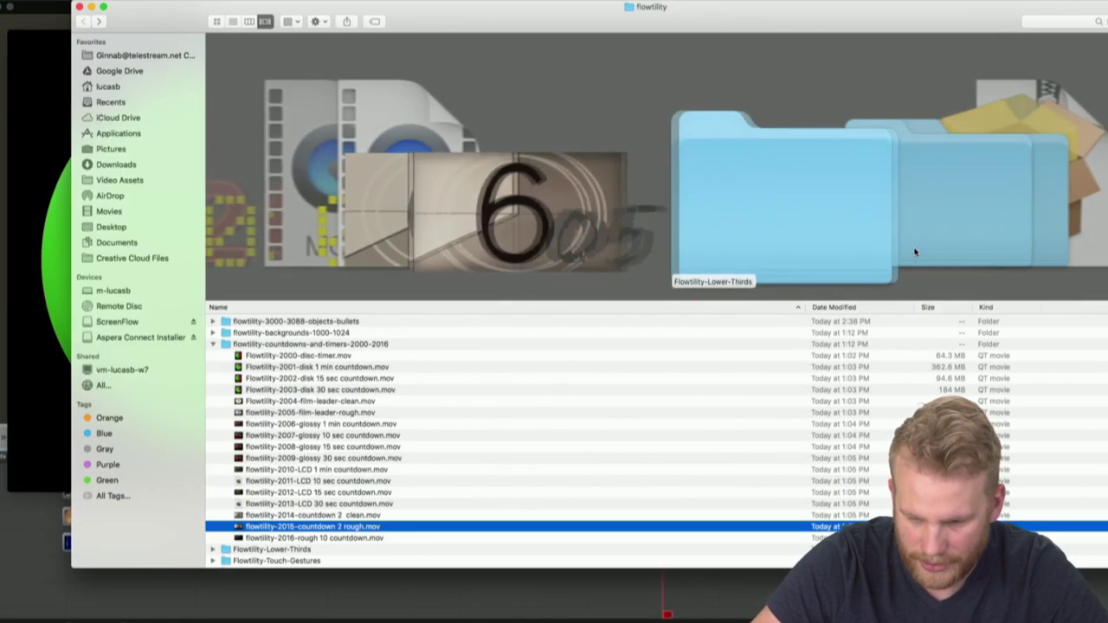
click(918, 252)
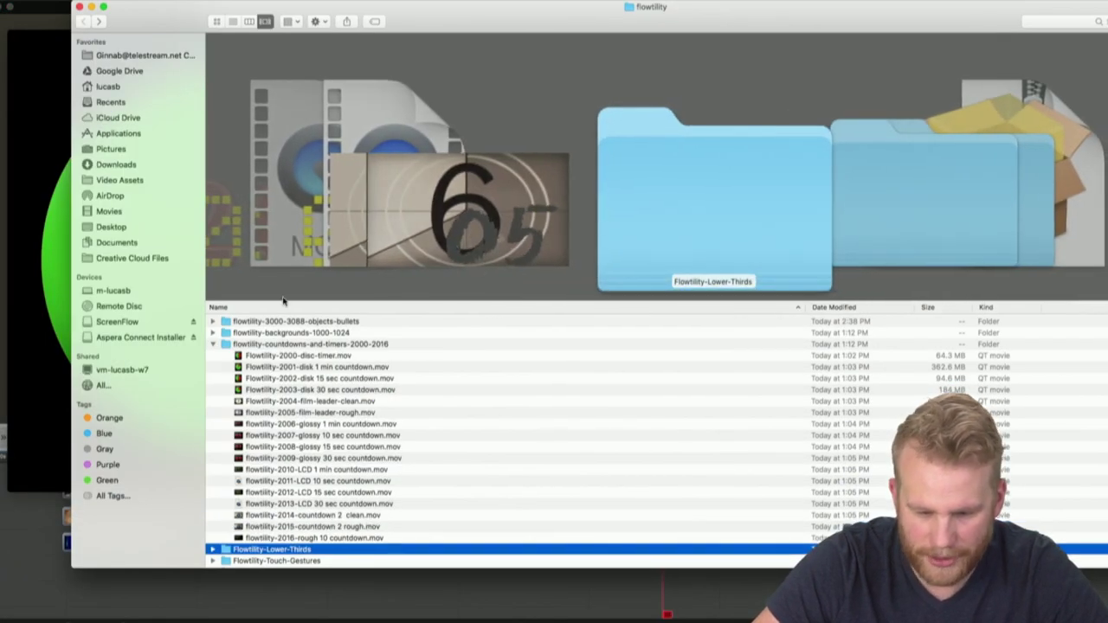
Open the Flowtility-Lower-Thirds folder in Finder and select its lower-third movies
click(213, 345)
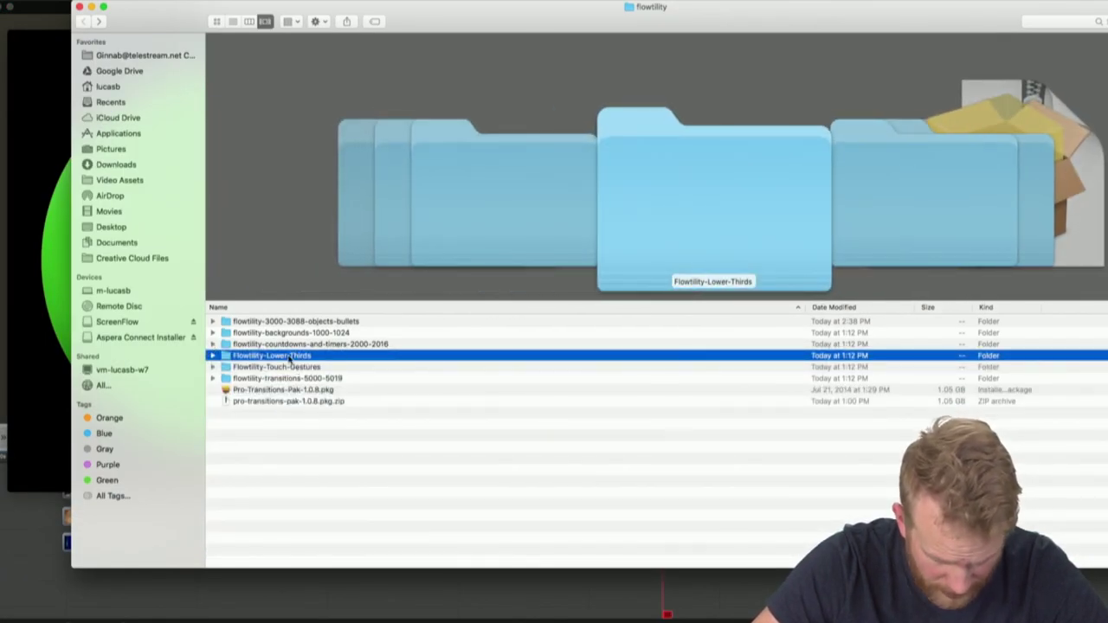
double_click(291, 359)
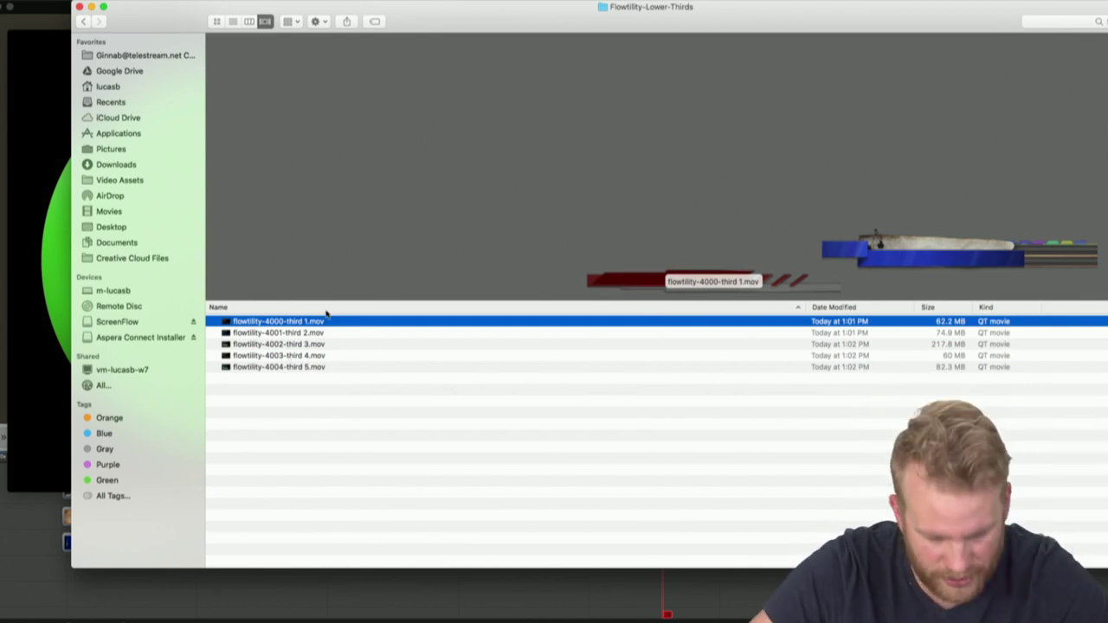
shift+click(310, 367)
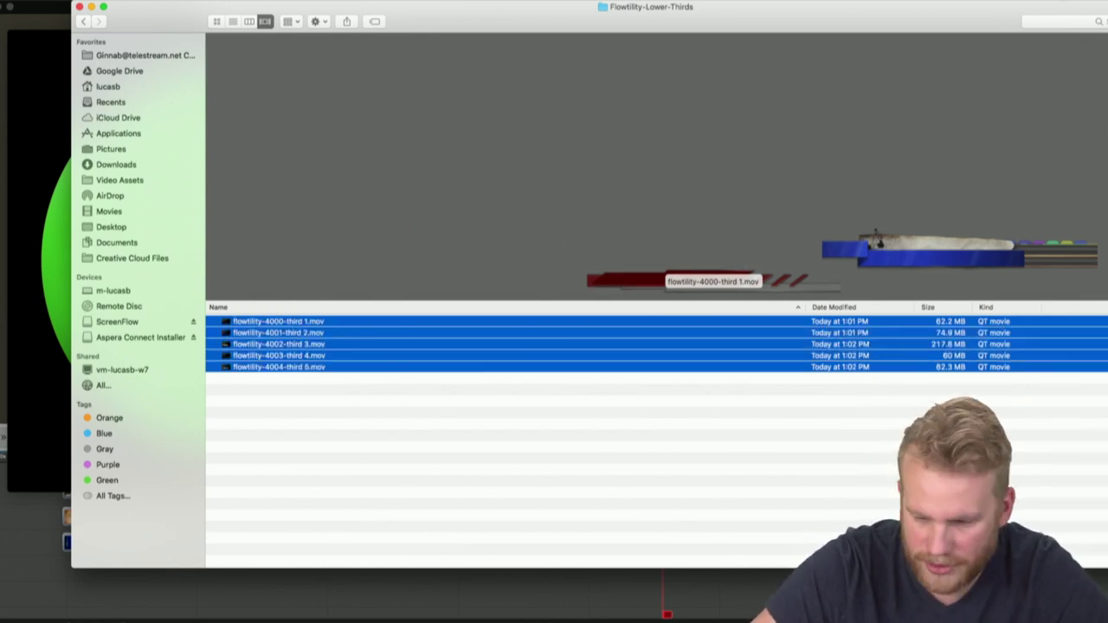
drag(1042, 5, 721, 5)
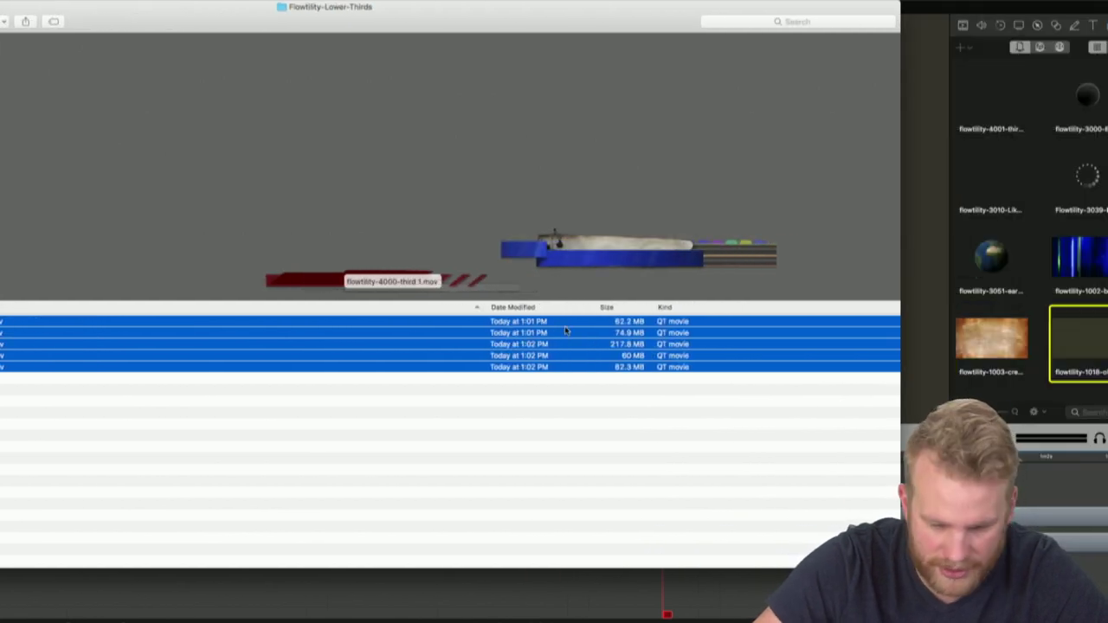
Drag all five lower-third .mov files into ScreenFlow's Media Library
drag(835, 252, 1012, 198)
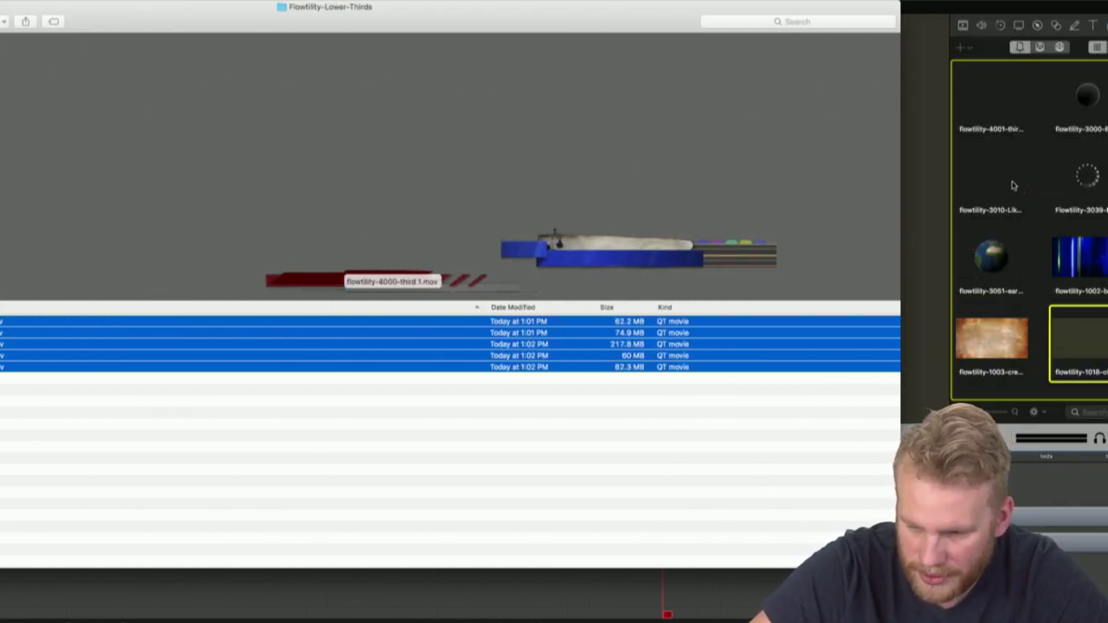
click(753, 392)
click(746, 369)
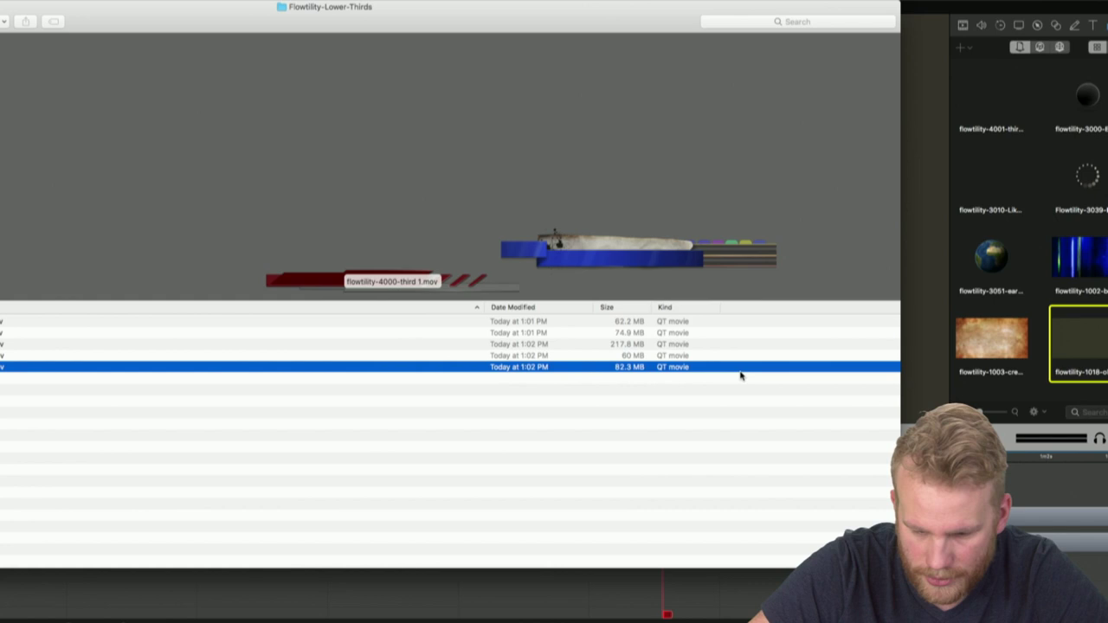
shift+click(725, 324)
drag(715, 347, 1045, 397)
click(1045, 397)
scroll(987, 259, down, 3)
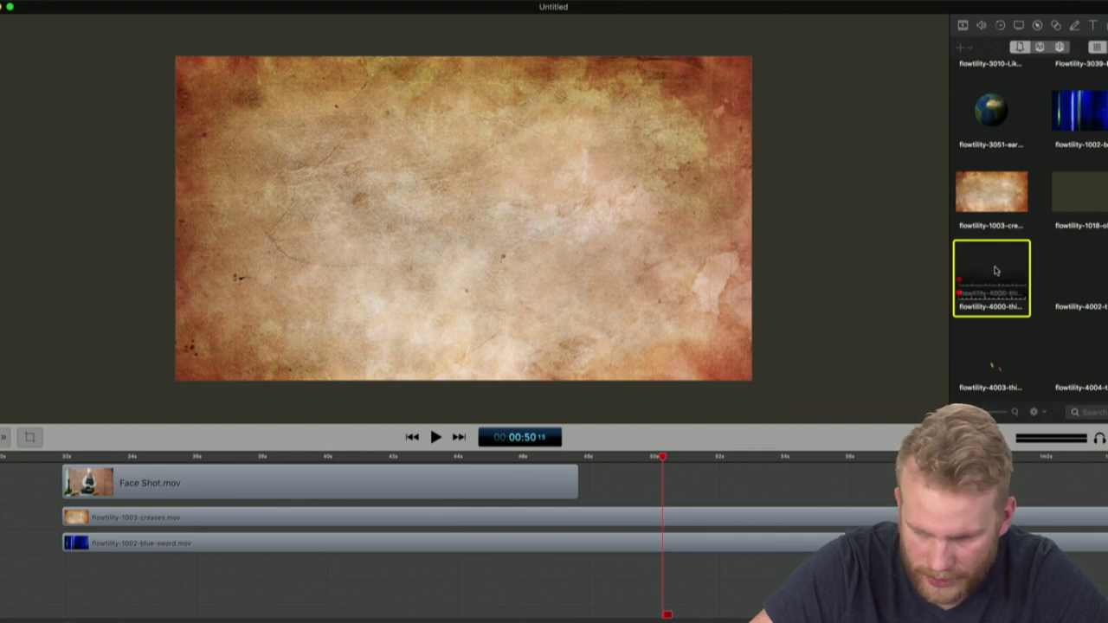
Zoom the timeline out and delete all the old clips from it
key(shift+z)
drag(428, 574, 2, 453)
key(Delete)
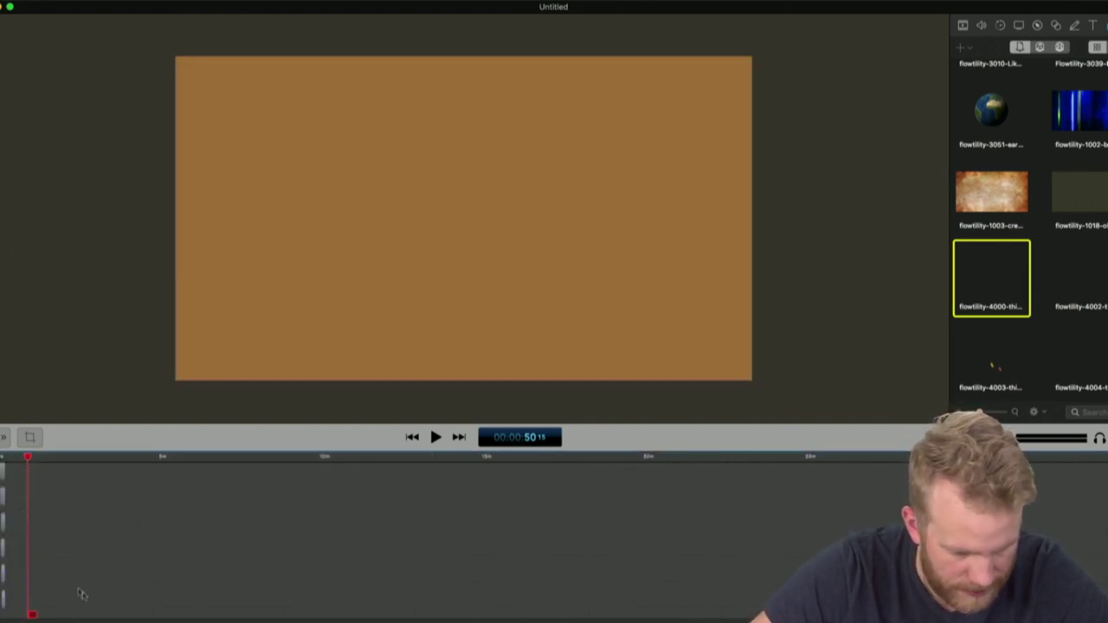
drag(89, 613, 1, 454)
key(Delete)
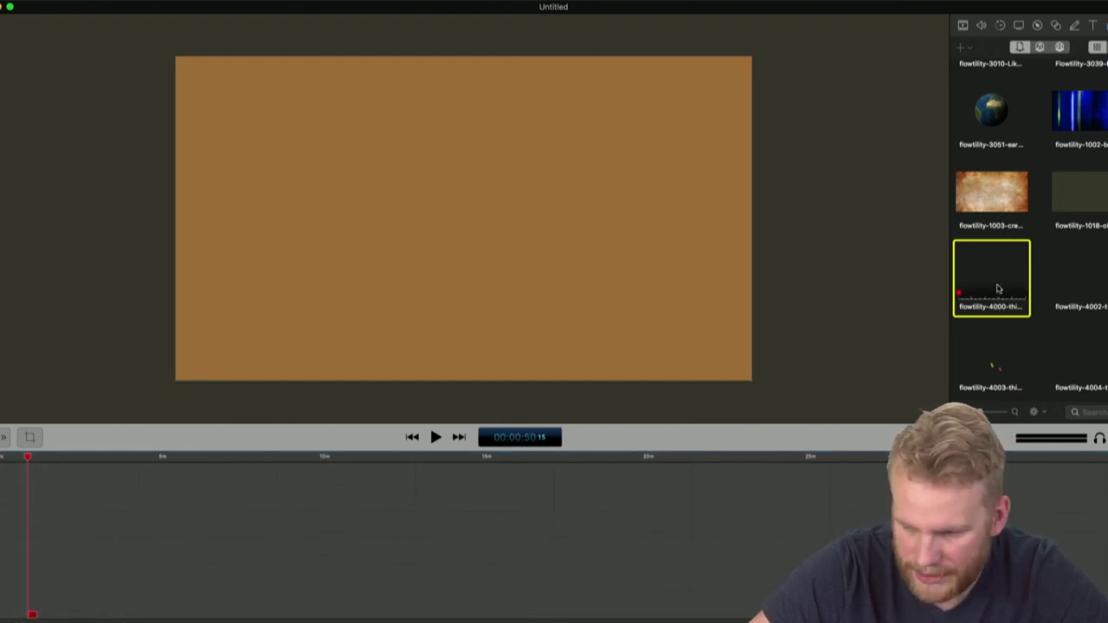
Place the flowtility-4000 and flowtility-4002 lower-thirds on the timeline
drag(998, 288, 723, 488)
drag(1073, 246, 836, 506)
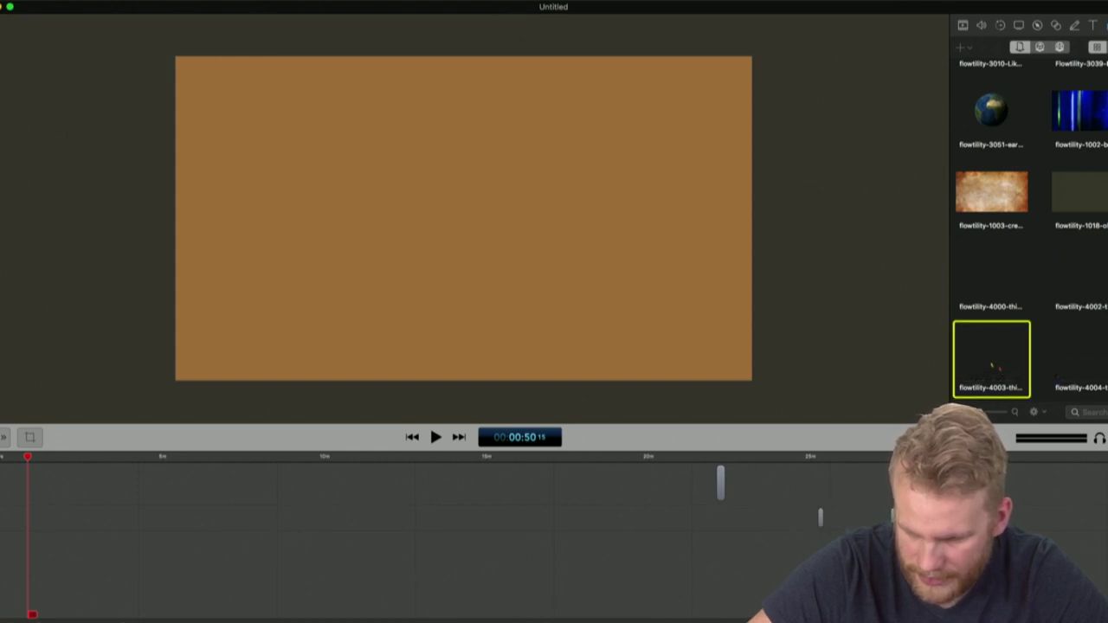
click(1062, 377)
scroll(1027, 297, down, 1)
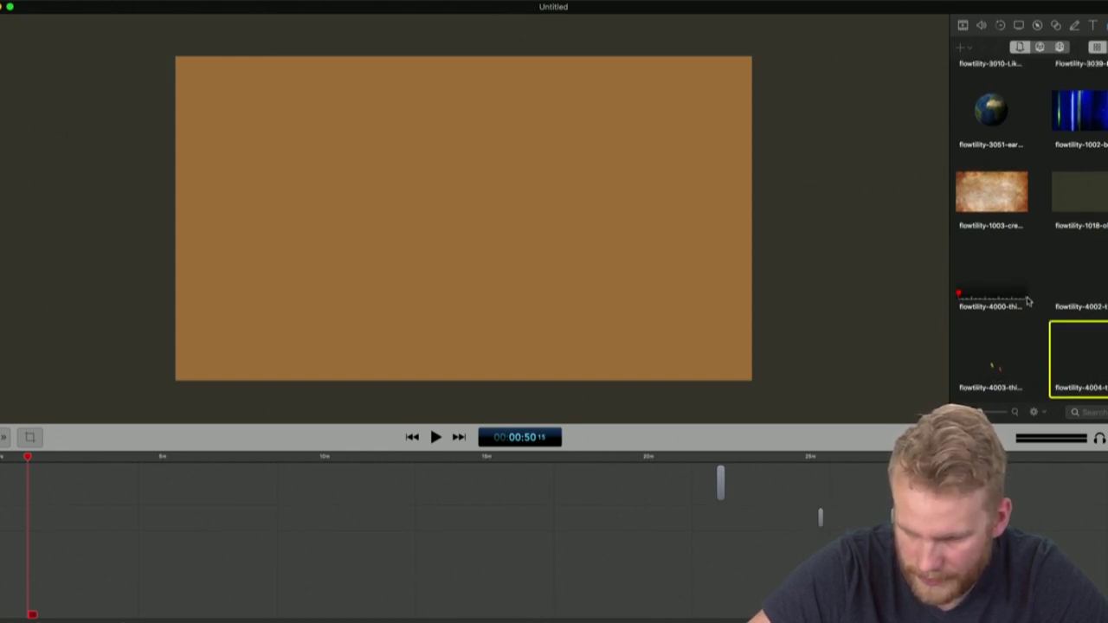
Play the lower-third at 22:05 with the timeline zoomed in and a taller preview
click(714, 457)
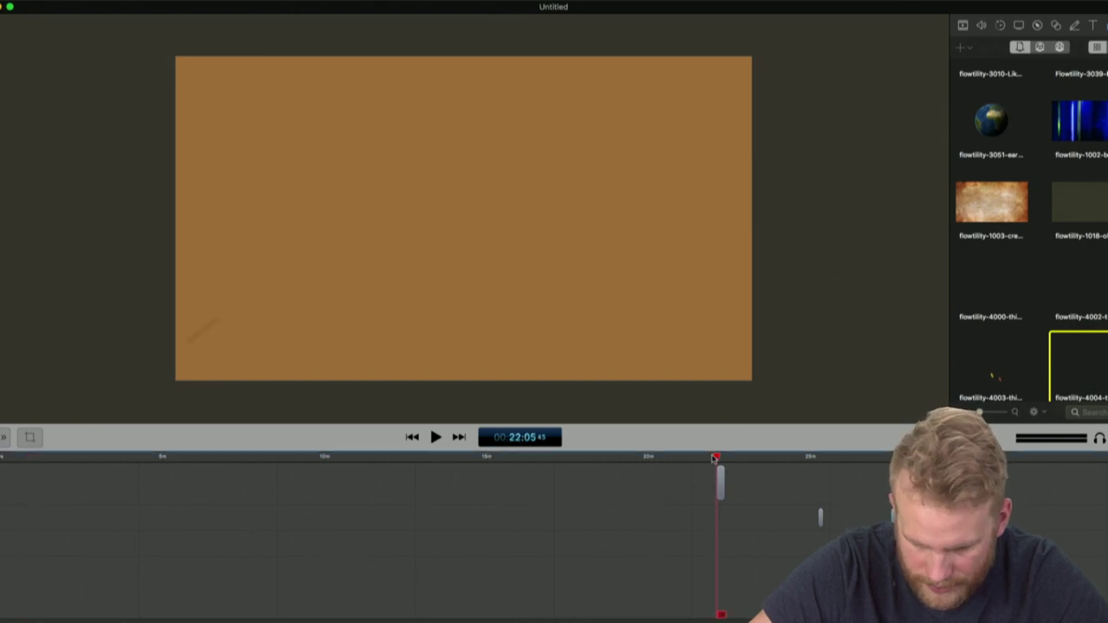
key(space)
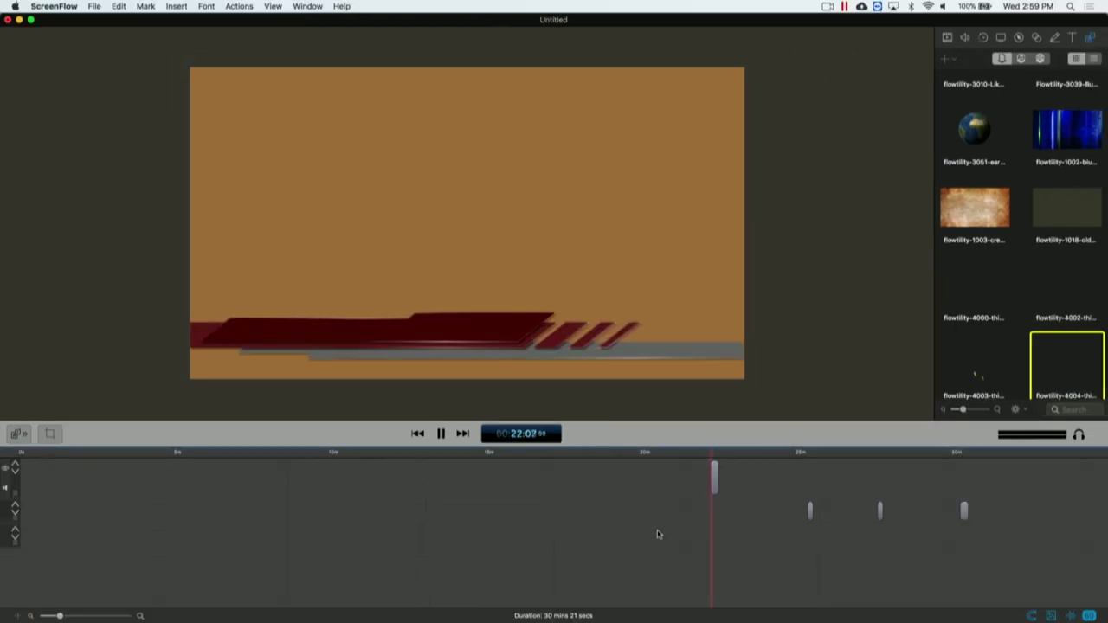
key(super+equal)
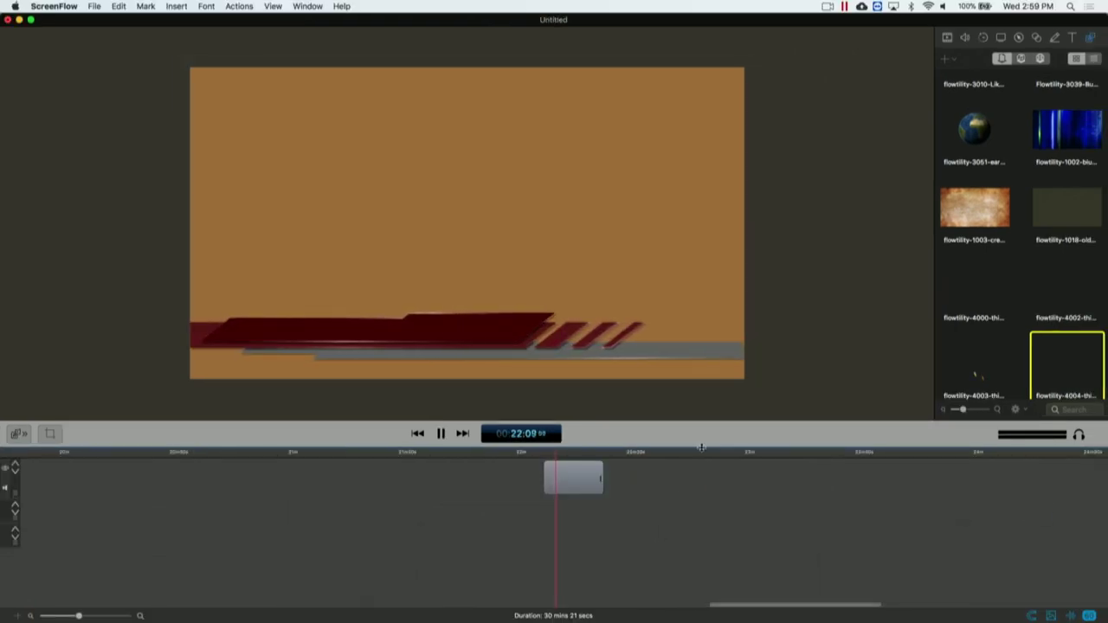
drag(703, 445, 702, 484)
key(space)
key(super+minus)
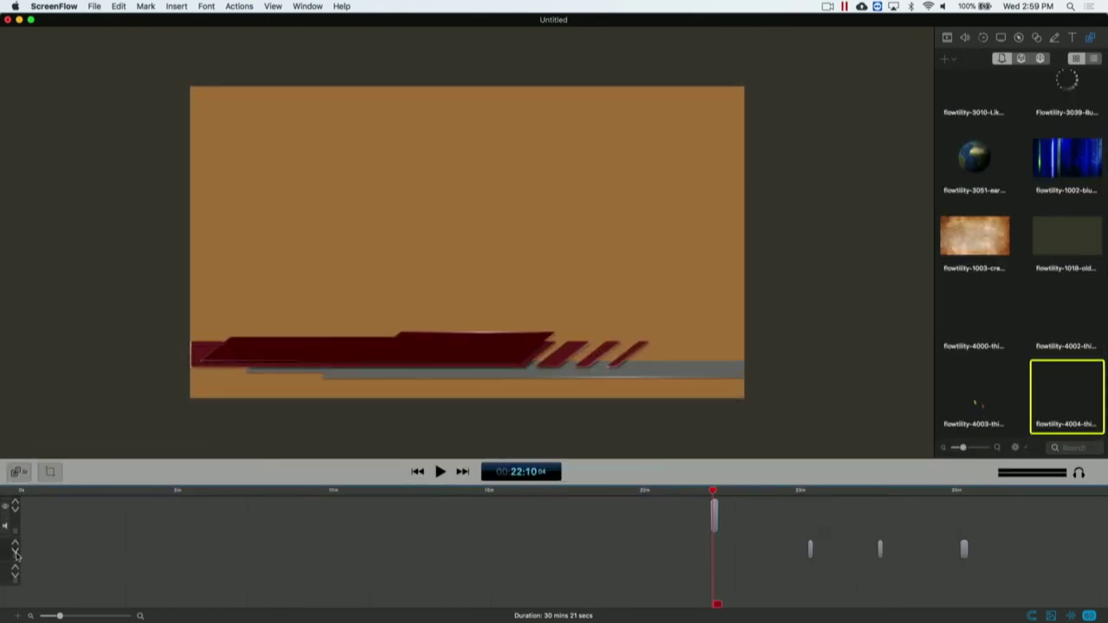
Move the red lower-third clip to the top track and replay it
drag(16, 555, 16, 509)
click(714, 537)
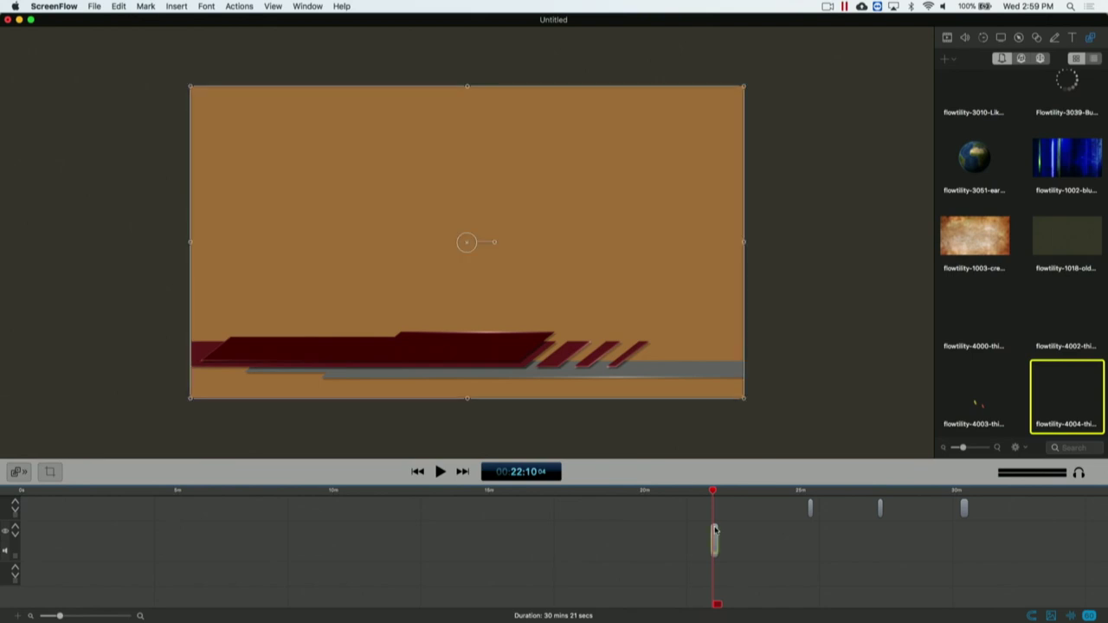
drag(714, 537, 717, 509)
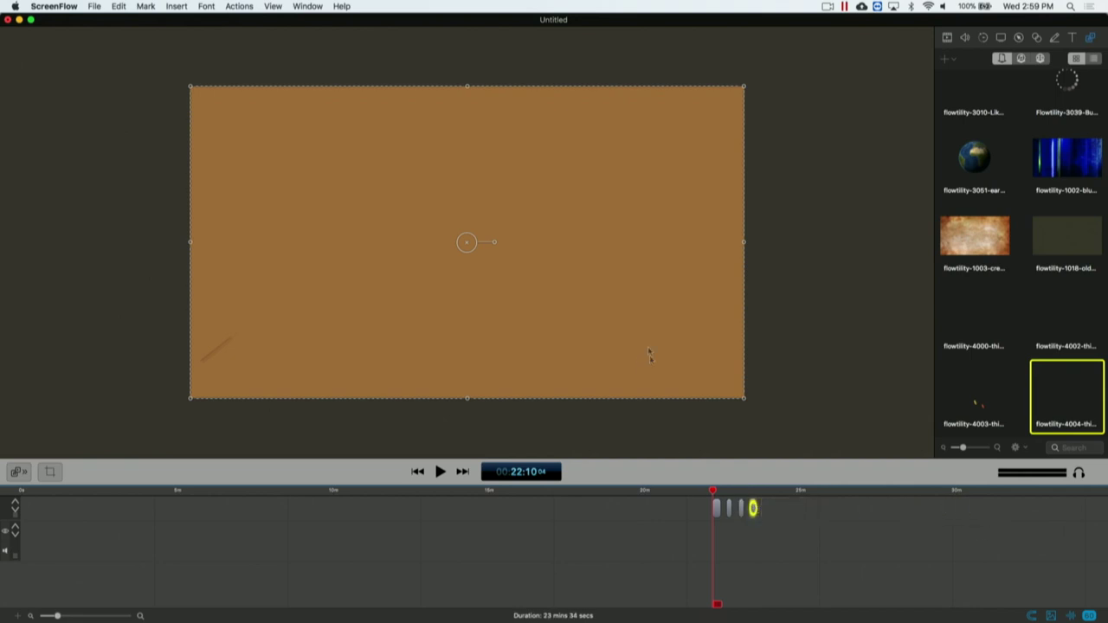
key(super+equal)
key(space)
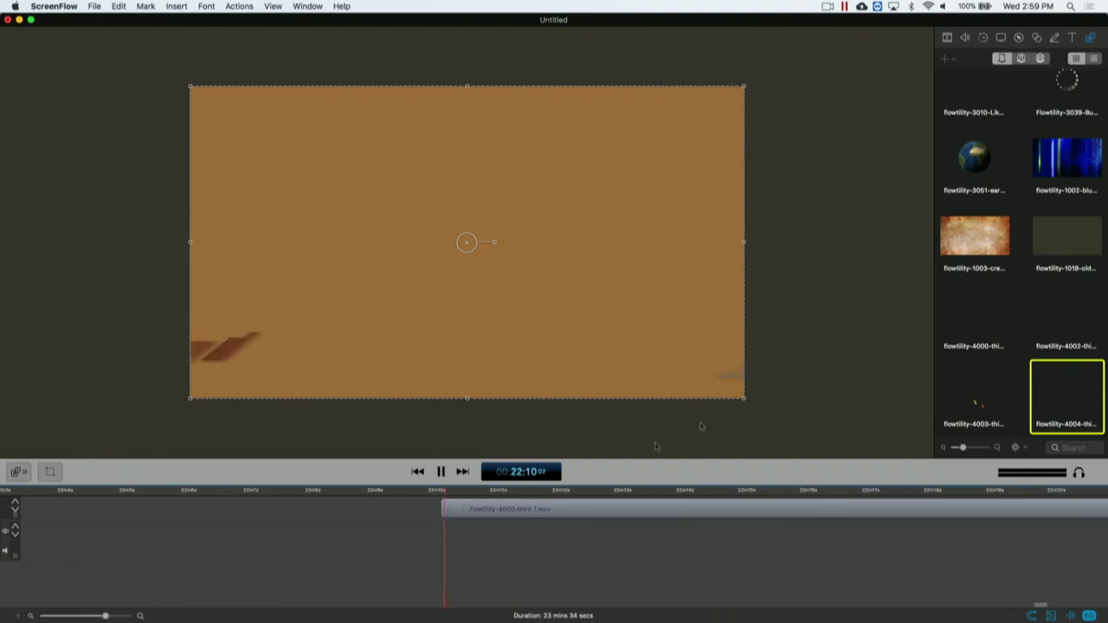
scroll(582, 344, up, 3)
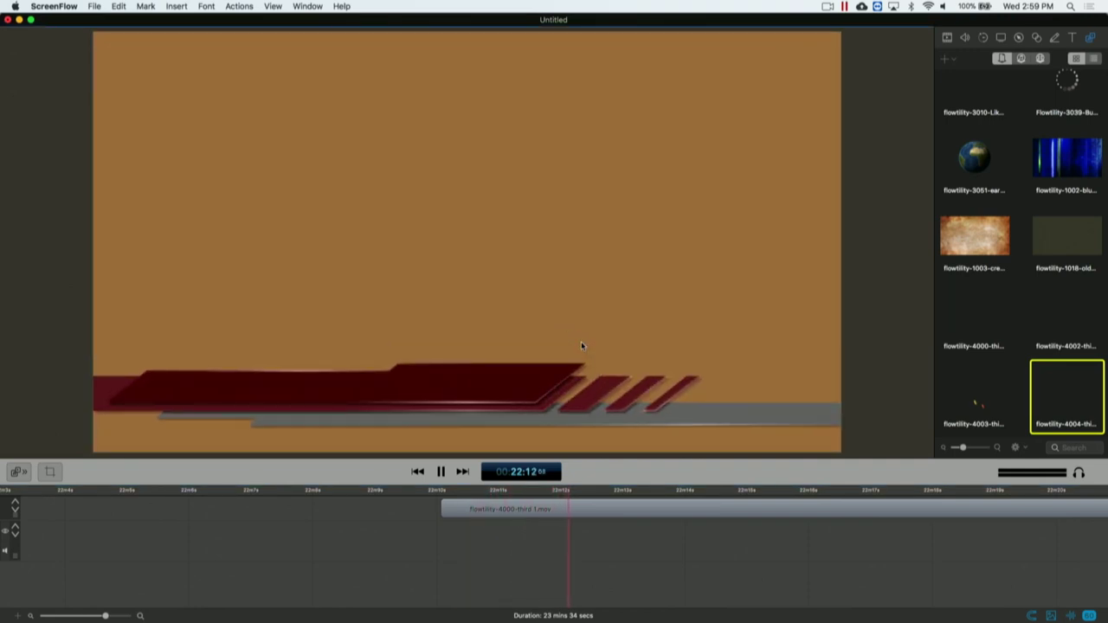
drag(615, 486, 615, 506)
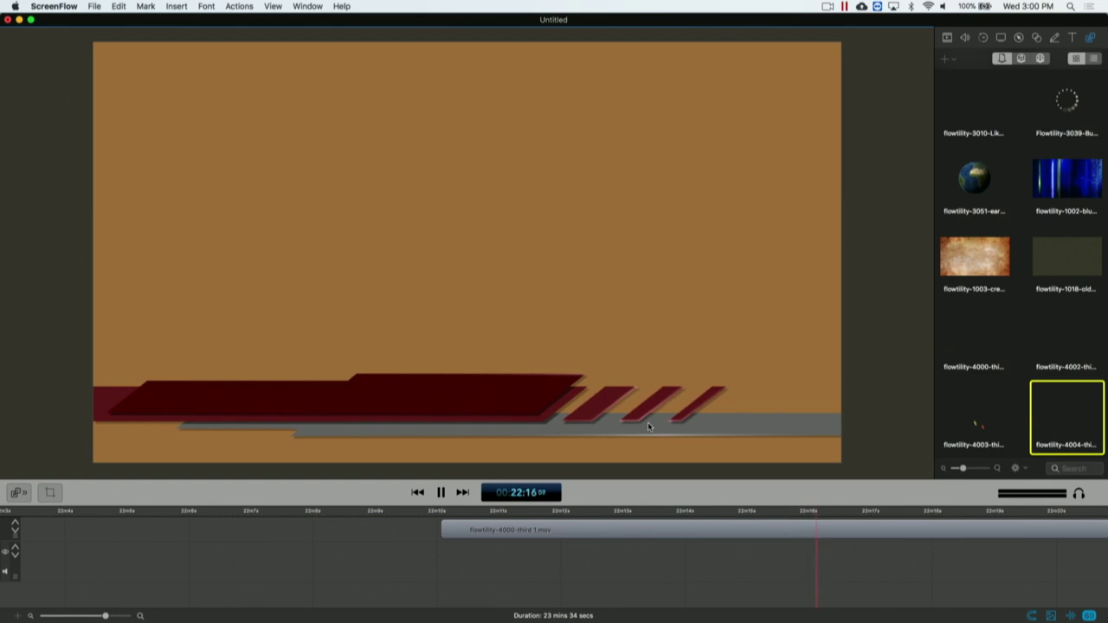
Add a text box with a name and move it onto the red lower-third bar
key(space)
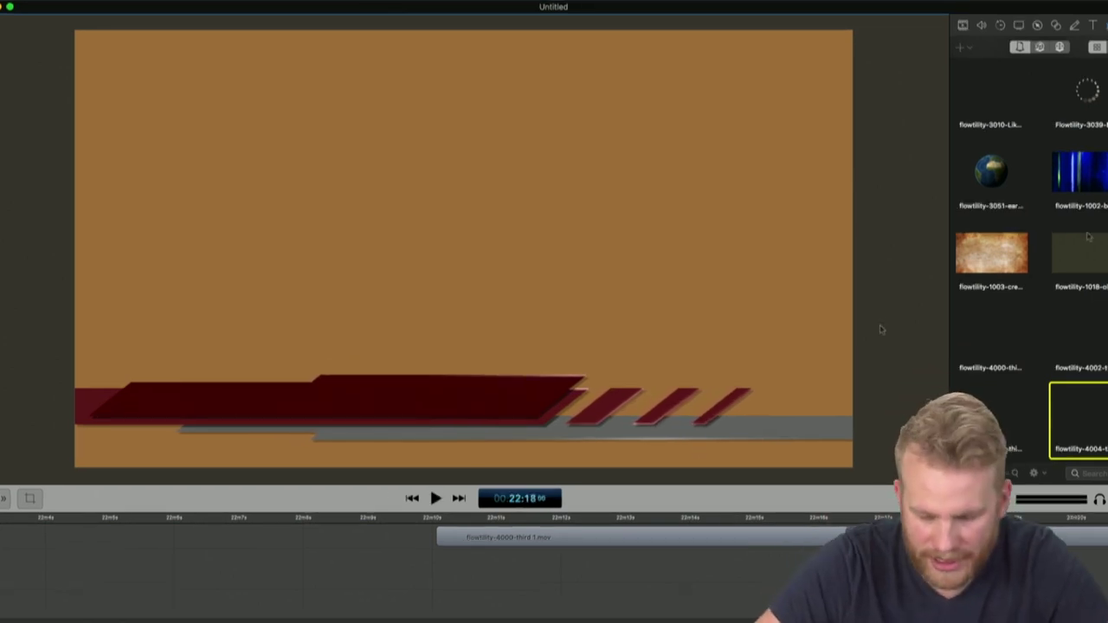
click(1093, 26)
click(1095, 49)
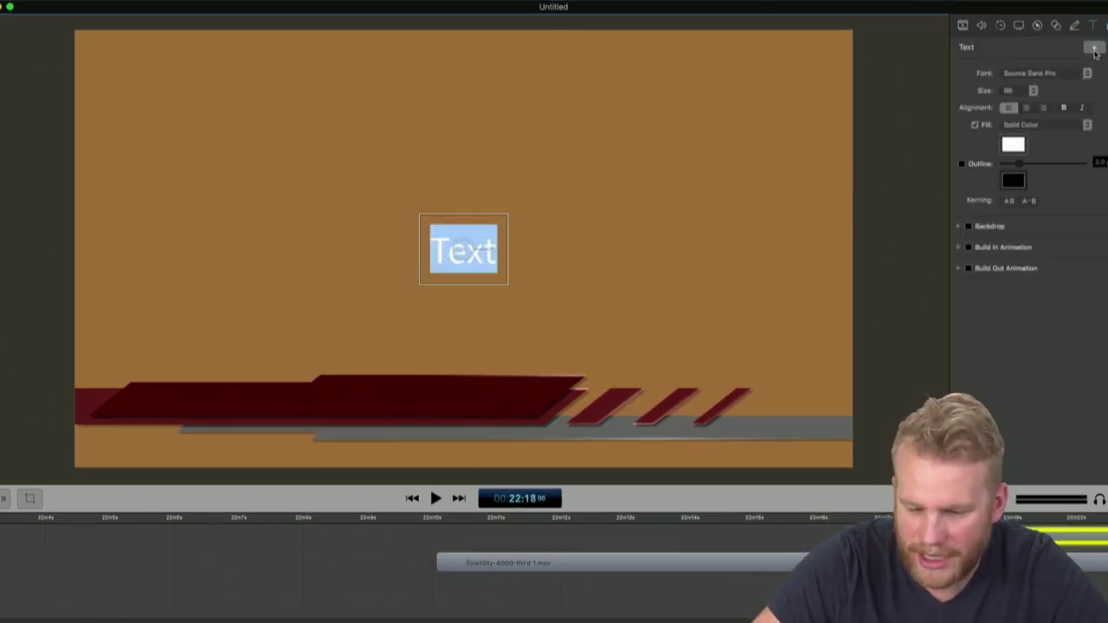
text(Lucas B)
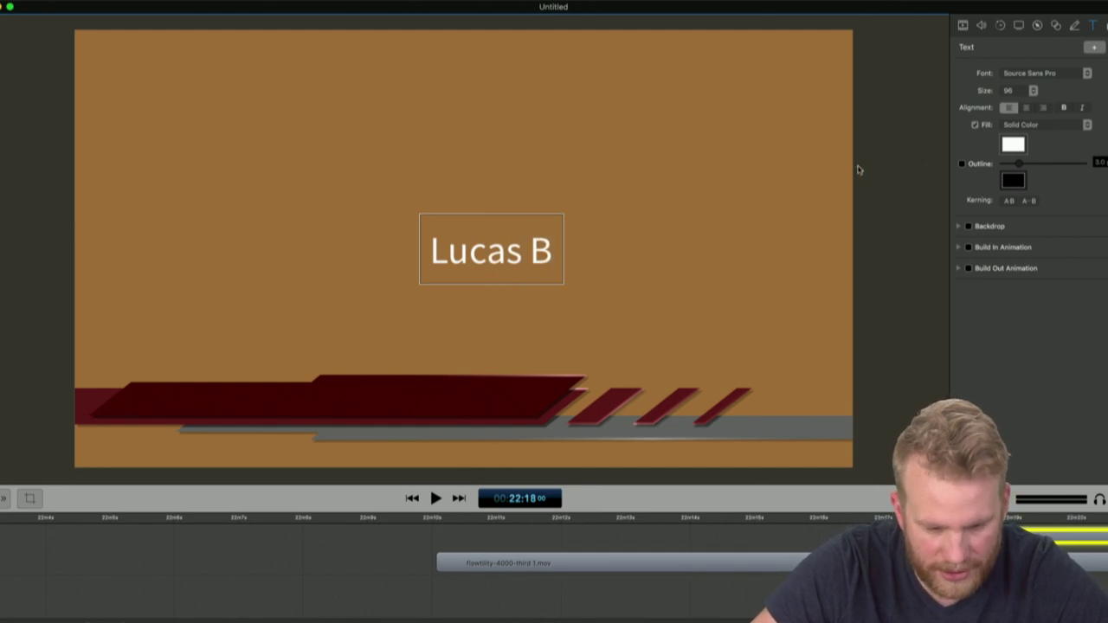
click(859, 170)
drag(520, 256, 444, 394)
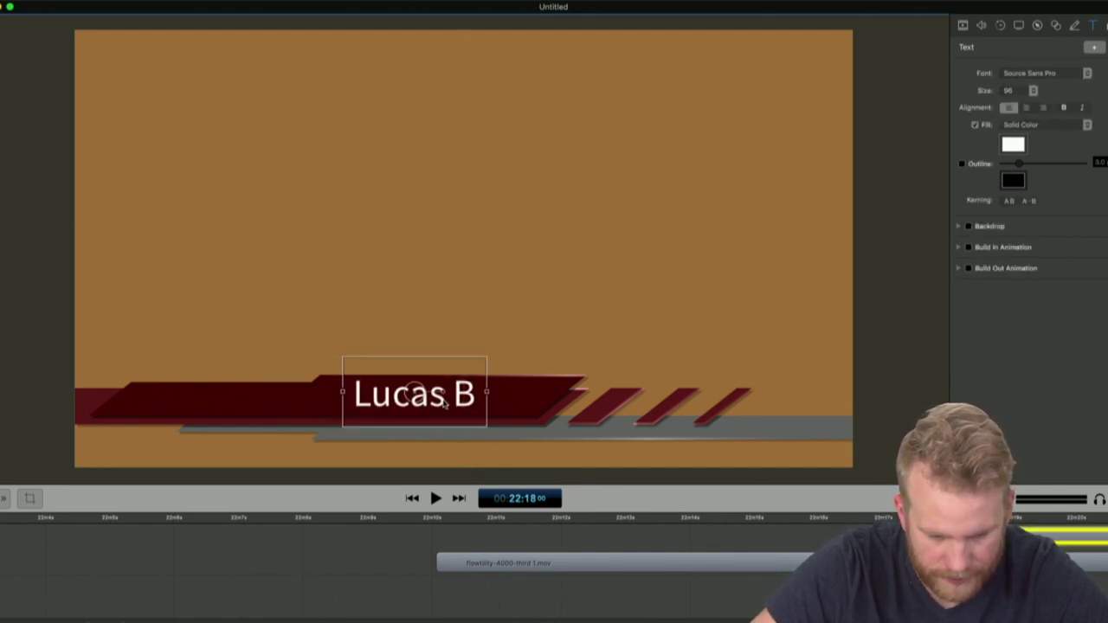
click(325, 557)
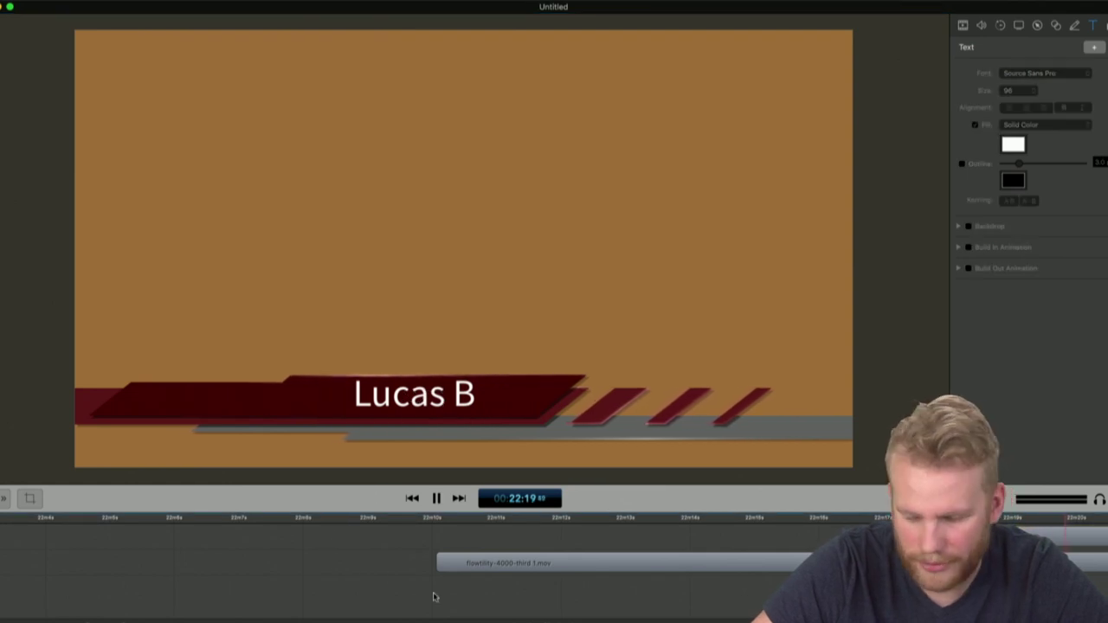
key(space)
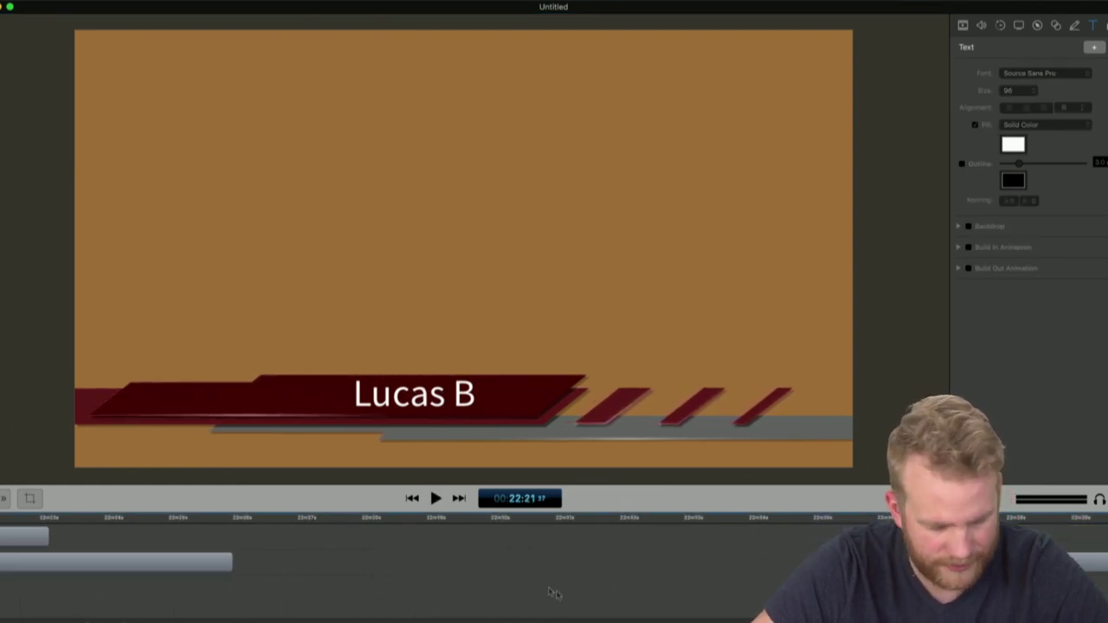
click(296, 558)
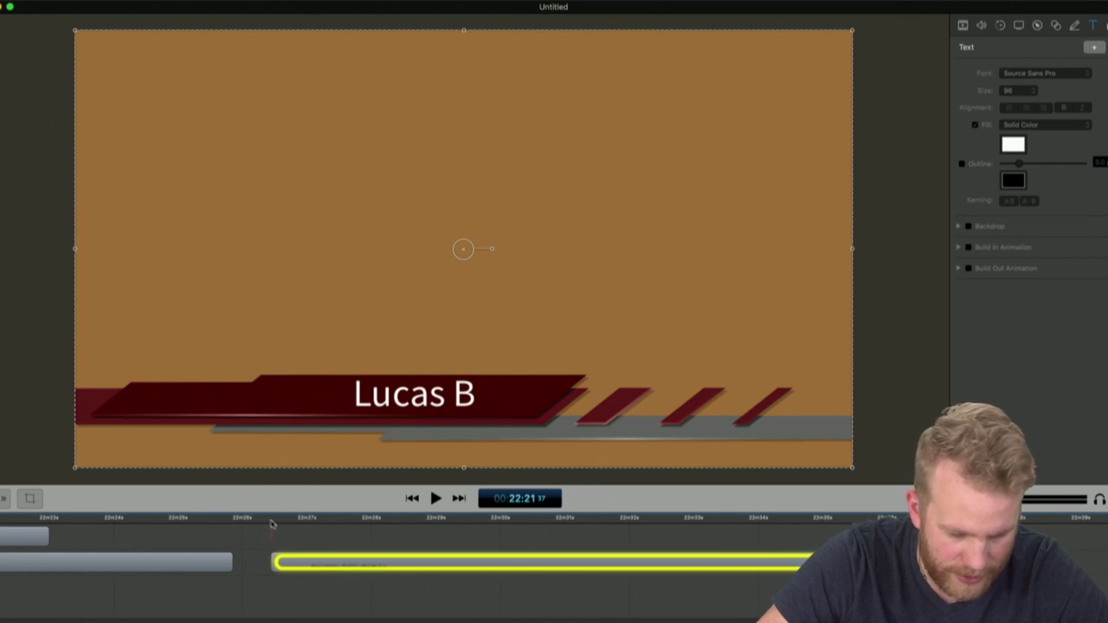
Play the paper lower-third, arrange the clips in sequence, and preview a later one
key(space)
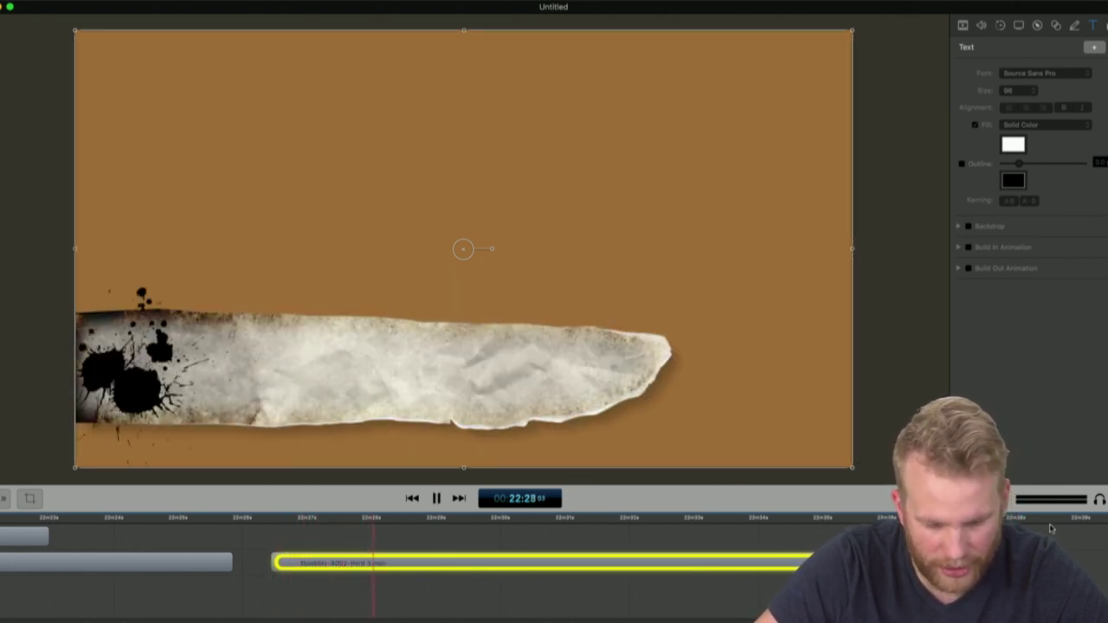
scroll(680, 575, down, 3)
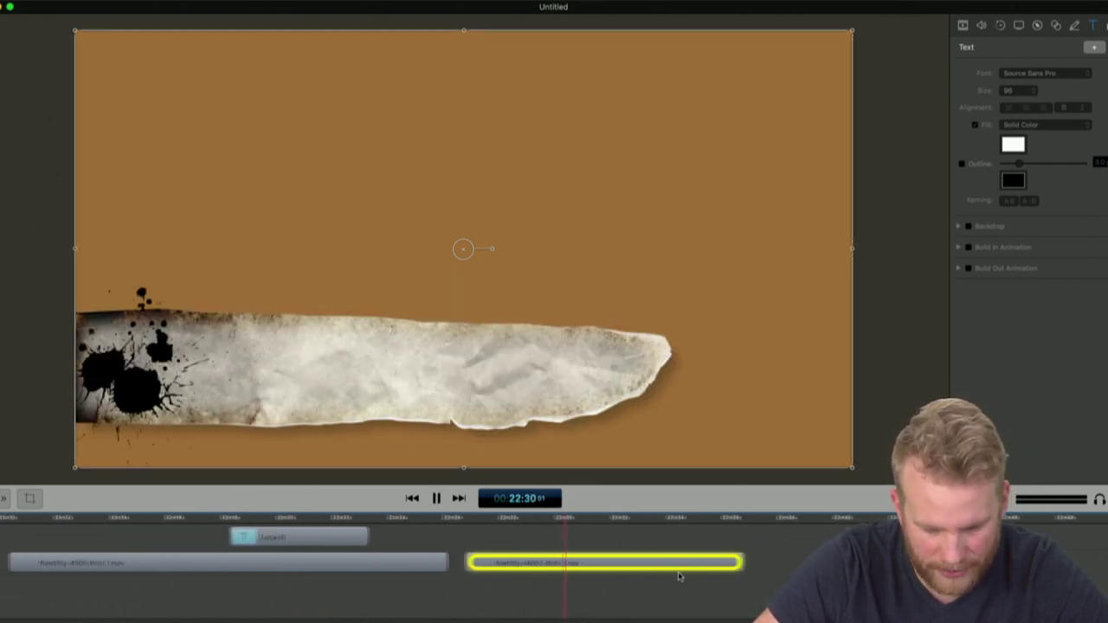
scroll(680, 576, down, 3)
drag(572, 560, 666, 552)
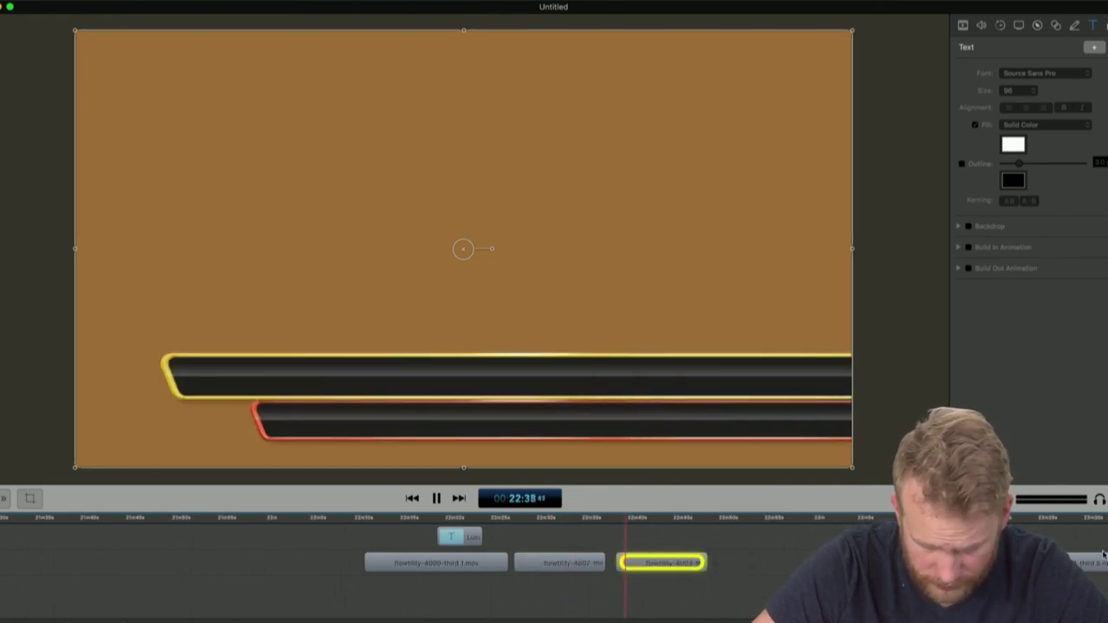
drag(1103, 560, 794, 563)
scroll(554, 554, left, 3)
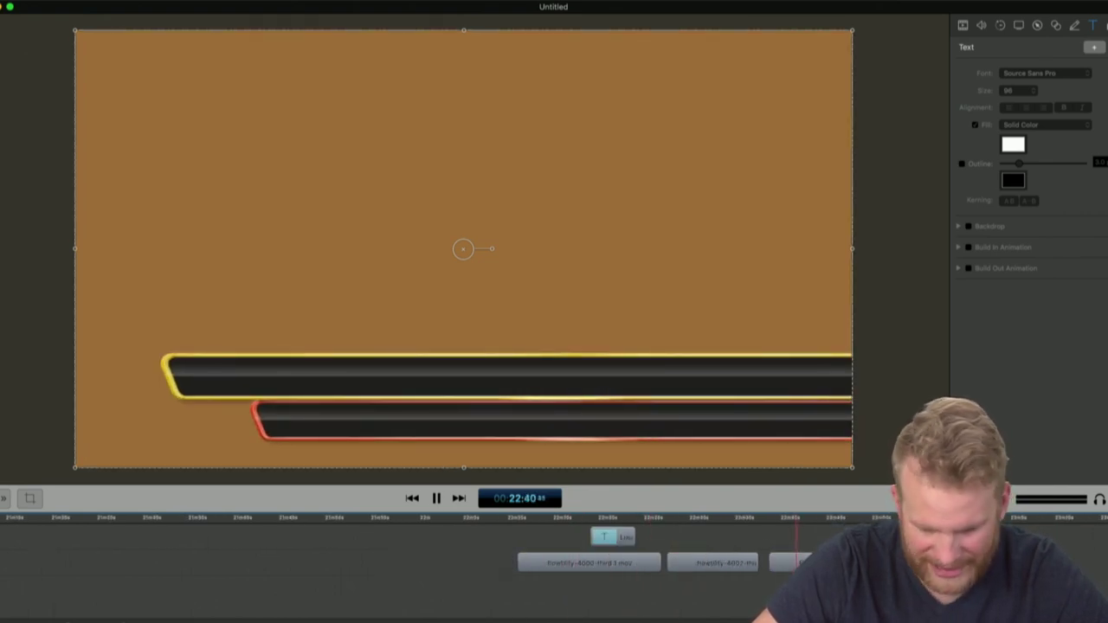
click(873, 517)
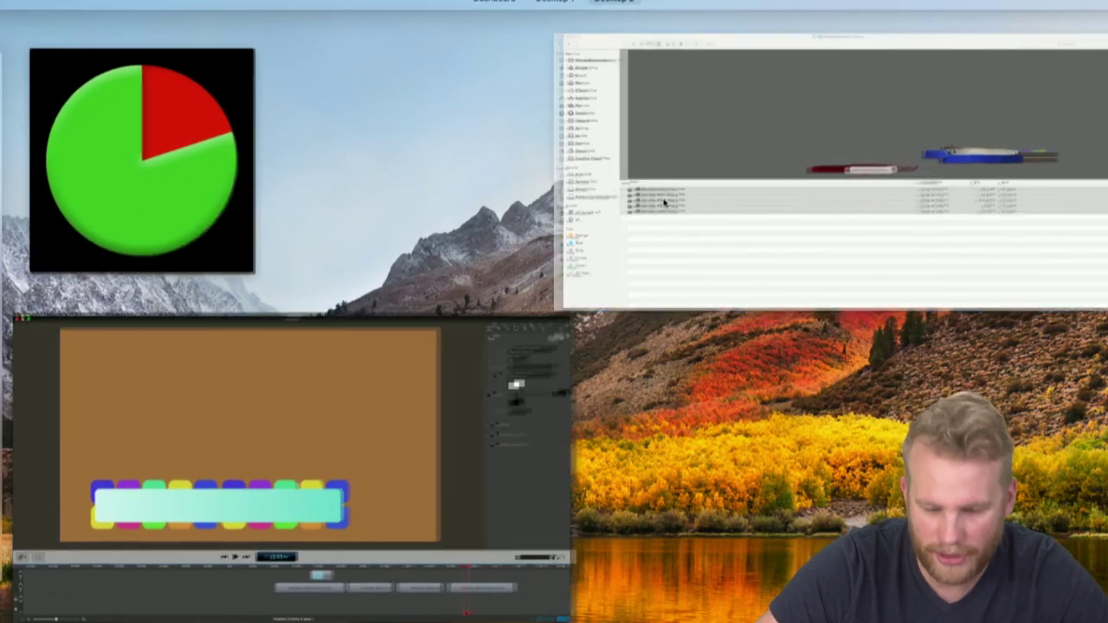
Go back to the flowtility folder in Finder and open Flowtility-Touch-Gestures
key(super+a)
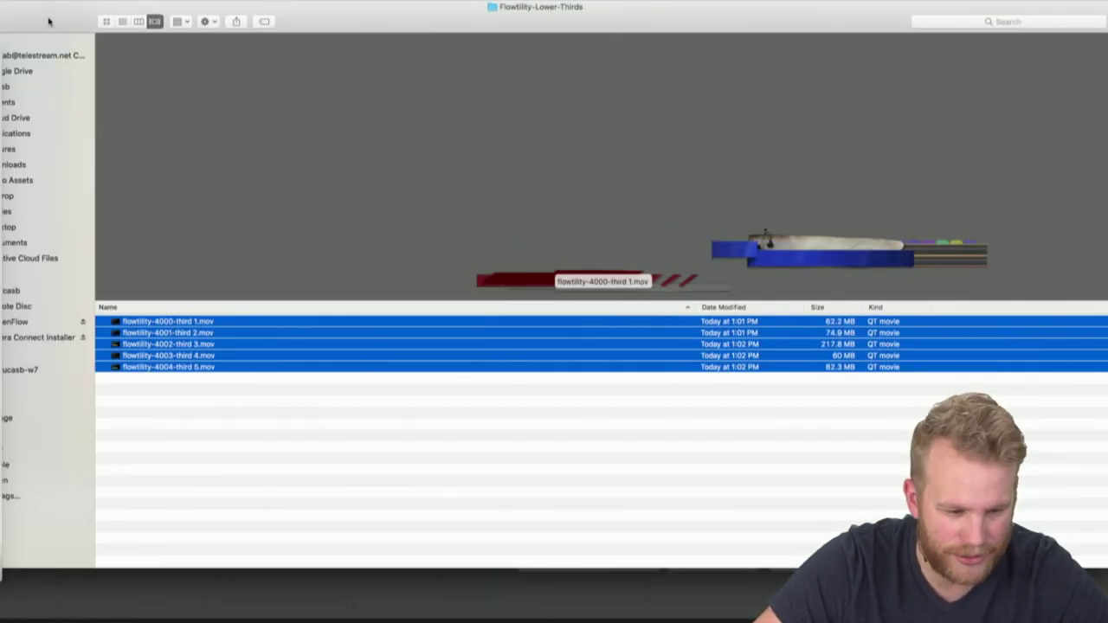
key(super+[)
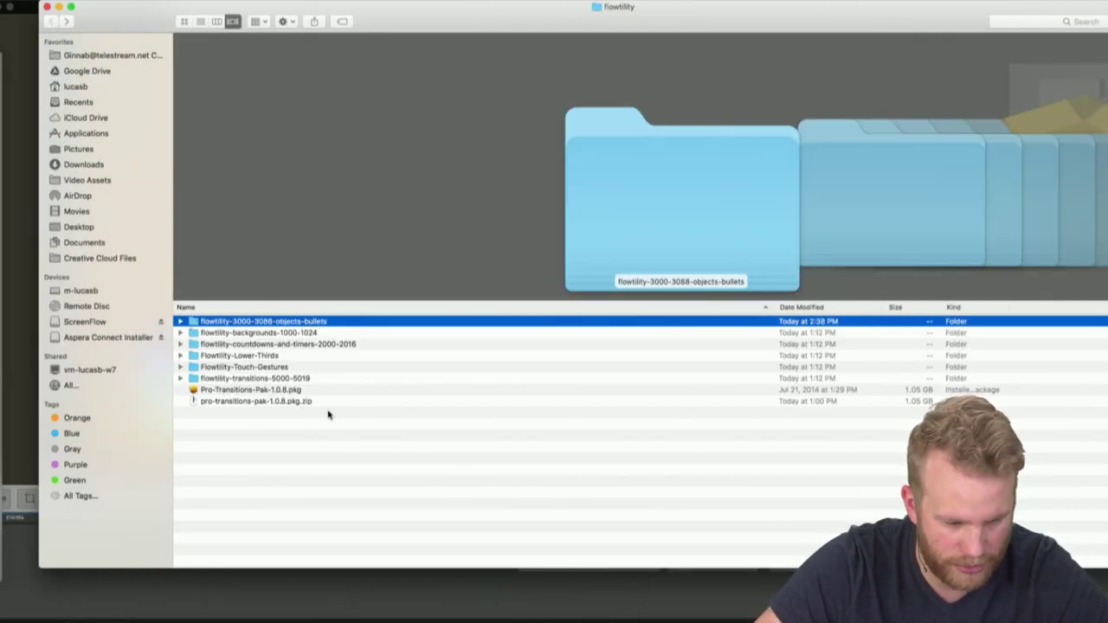
click(261, 367)
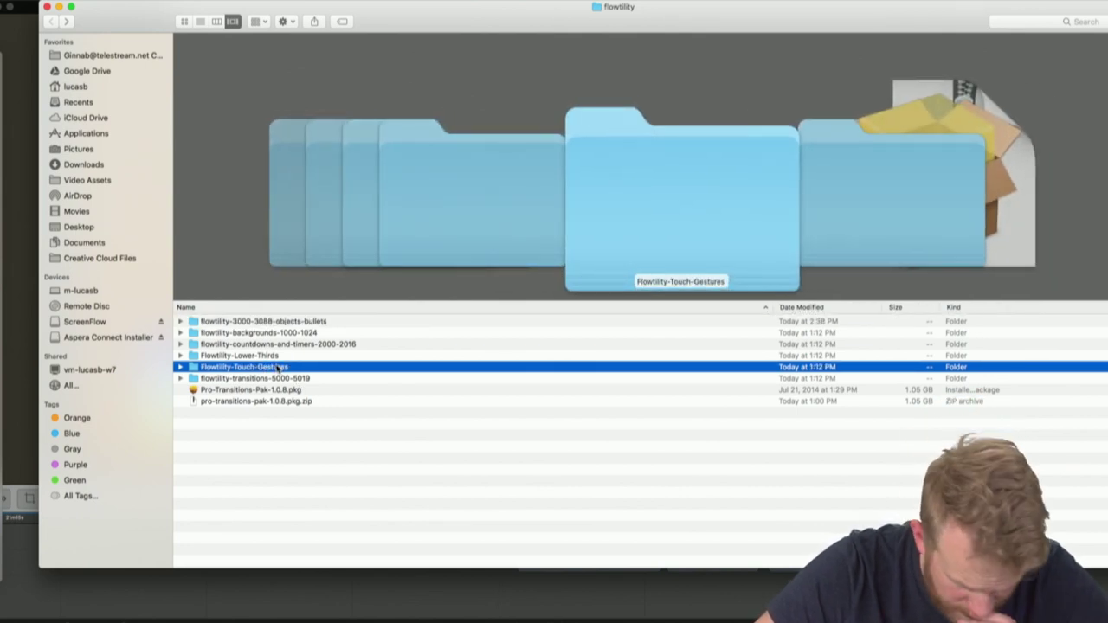
double_click(278, 368)
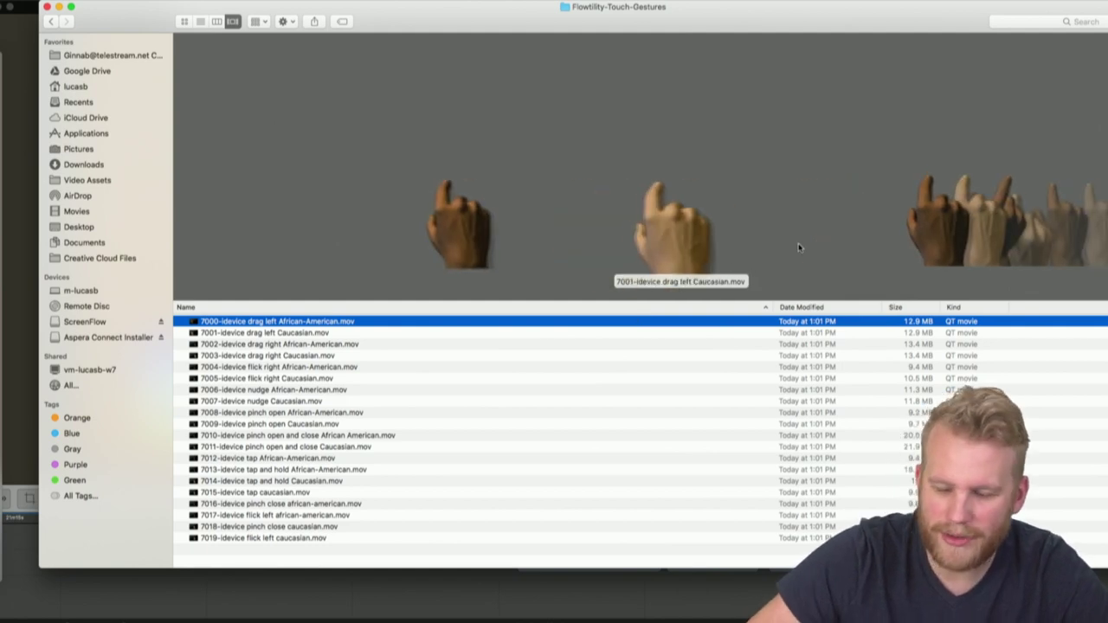
Browse the hand clips and drop 7014-idevice tap and hold Caucasian.mov on the timeline near 21:33
key(Down)
key(Down)
key(Down)
key(Down)
key(Down)
key(Down)
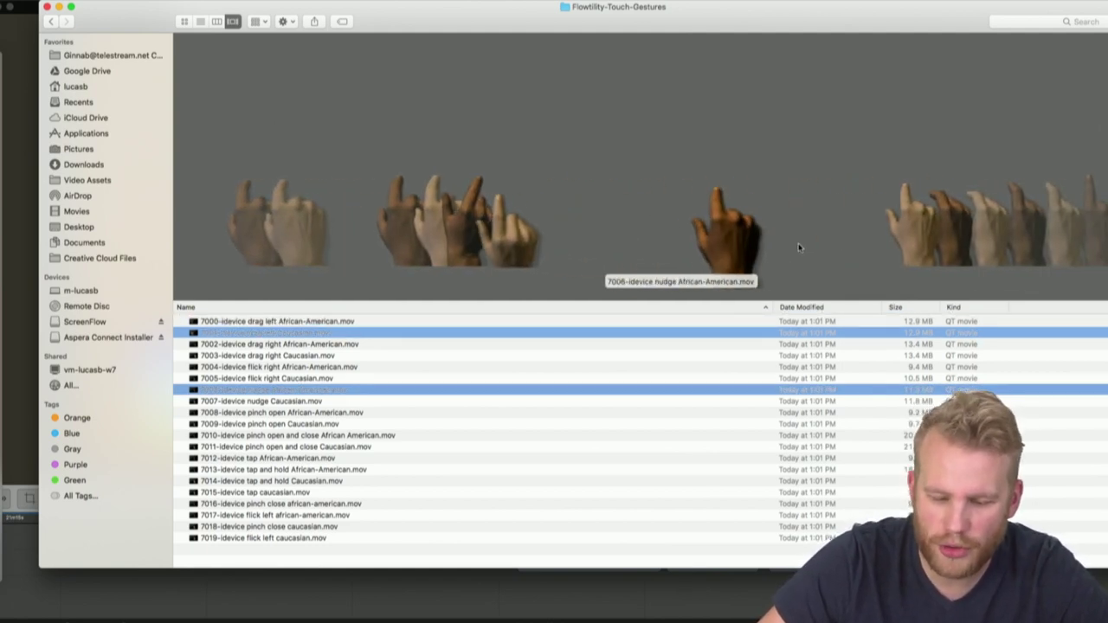
key(Down)
key(Down)
key(Down)
key(Down)
key(Down)
key(Down)
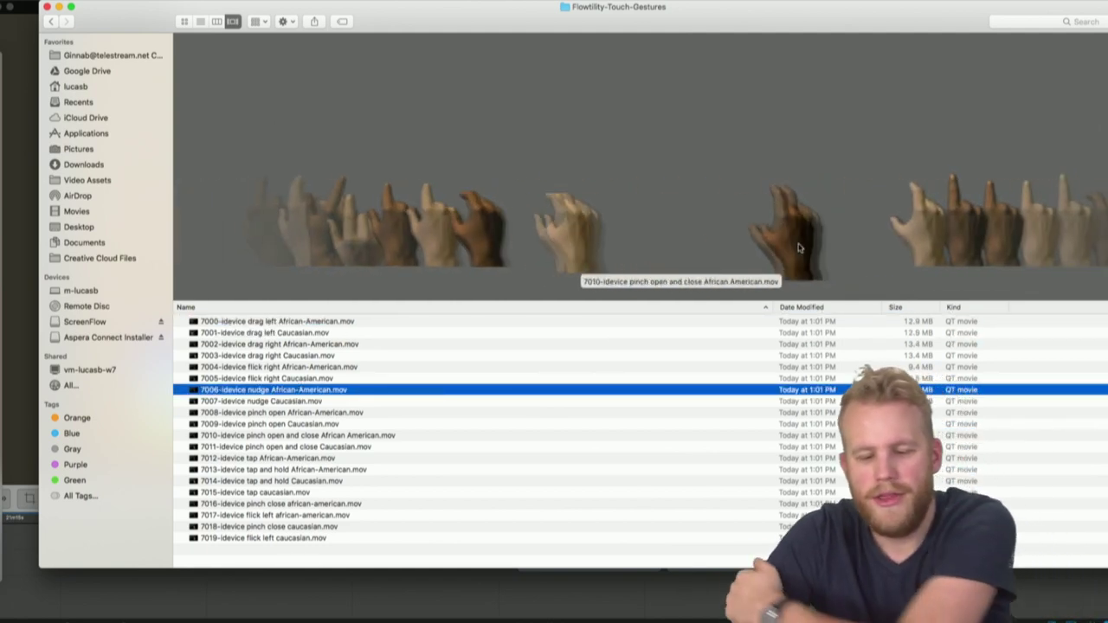
key(Down)
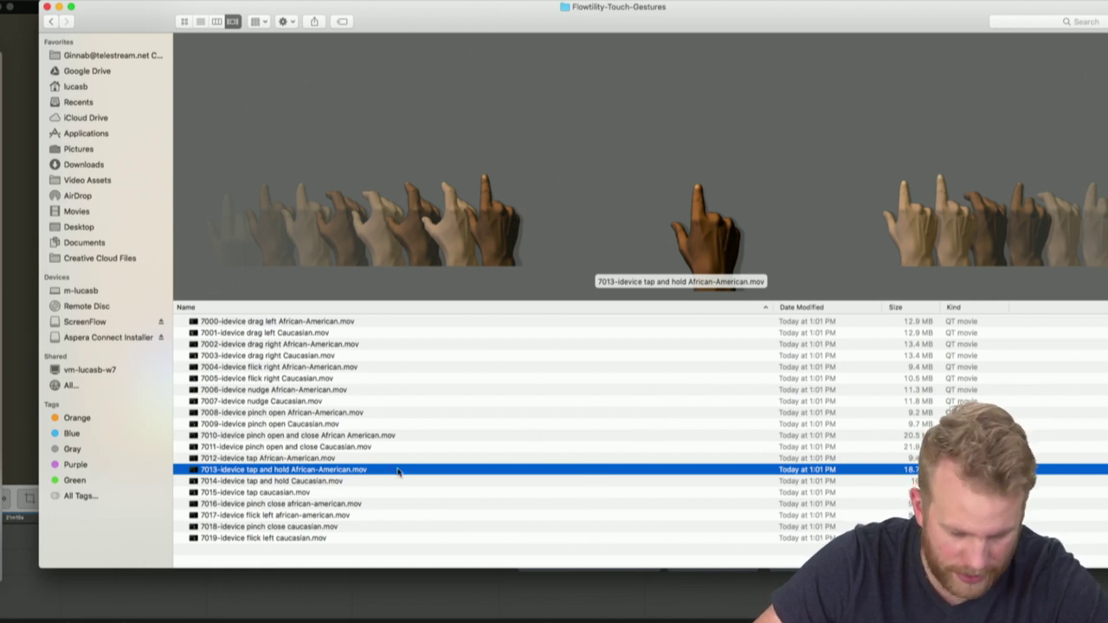
key(Down)
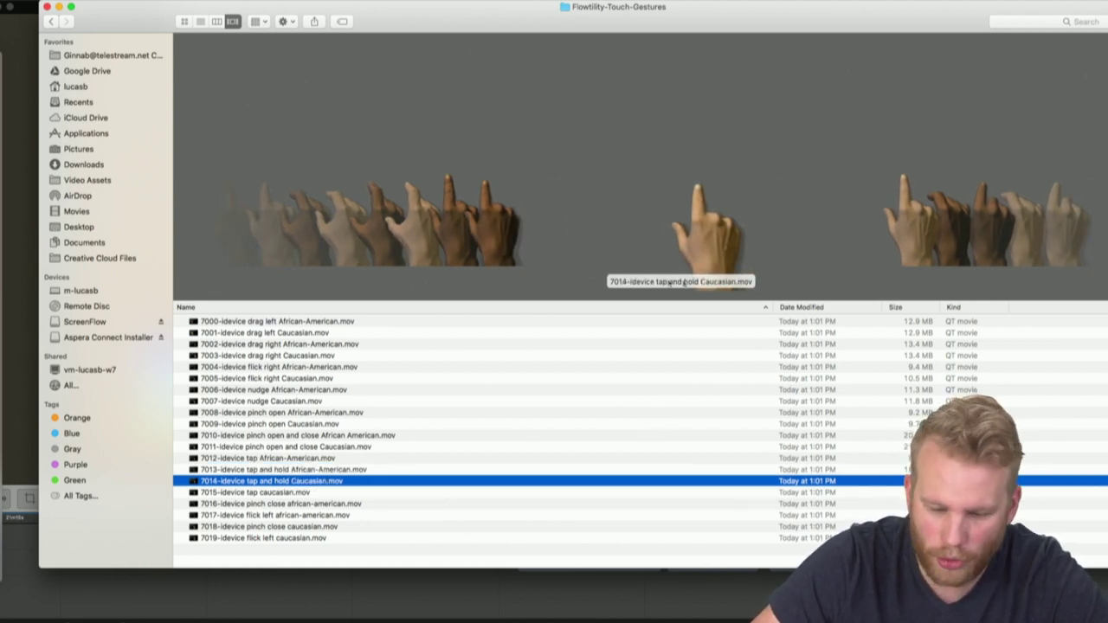
drag(746, 26, 1015, 21)
drag(970, 238, 177, 563)
click(182, 520)
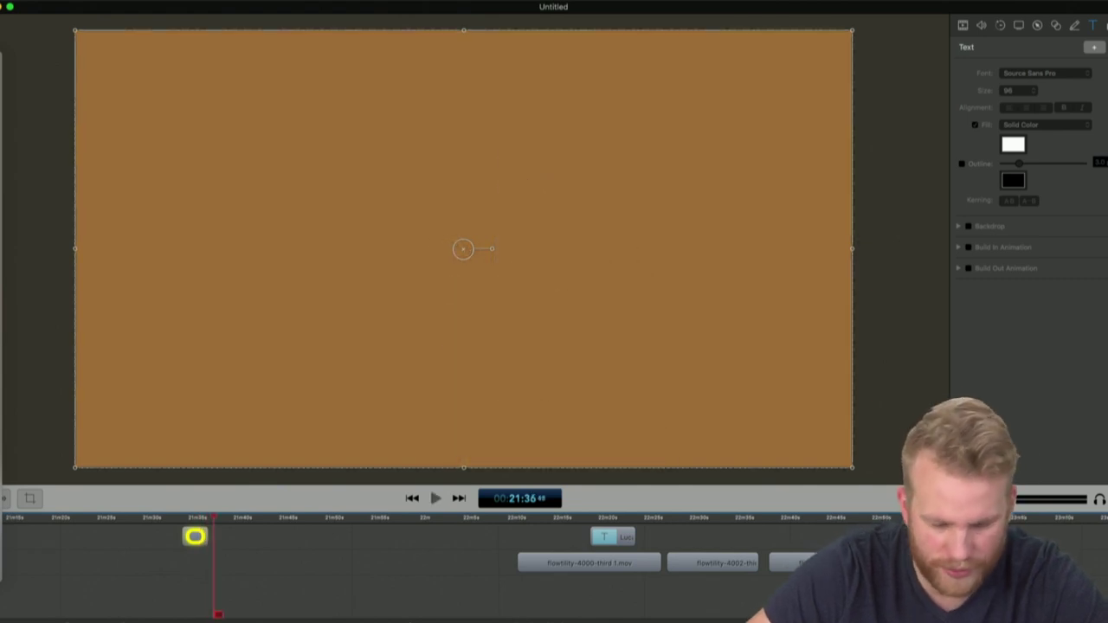
Drop the 7000 hand clip from Finder onto the timeline and play it
key(ctrl+Up)
click(482, 594)
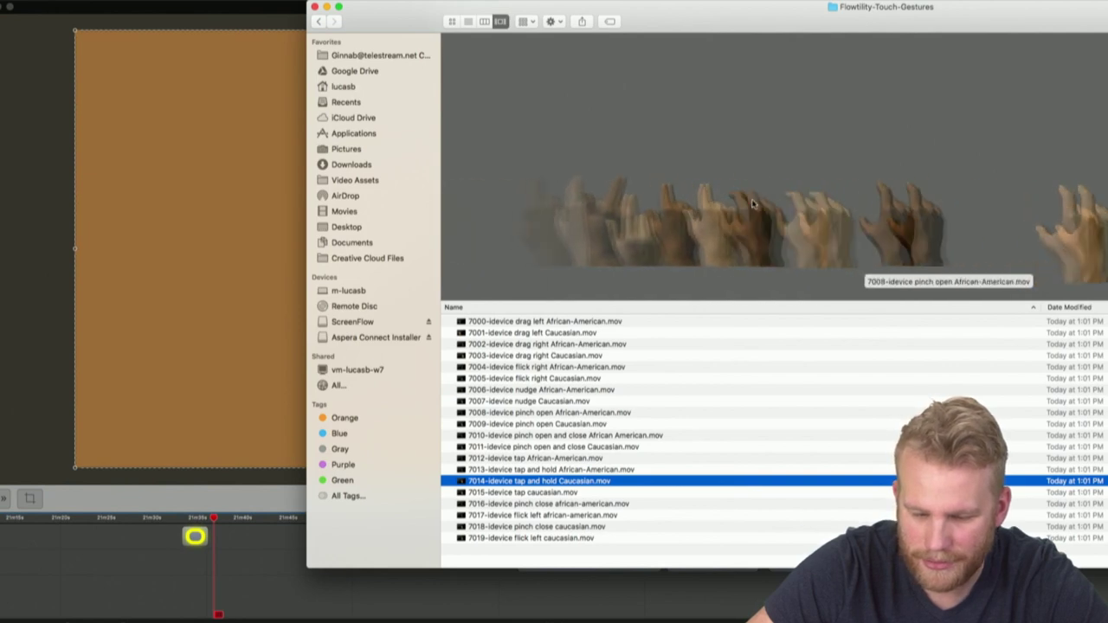
scroll(754, 204, up, 8)
drag(892, 230, 329, 604)
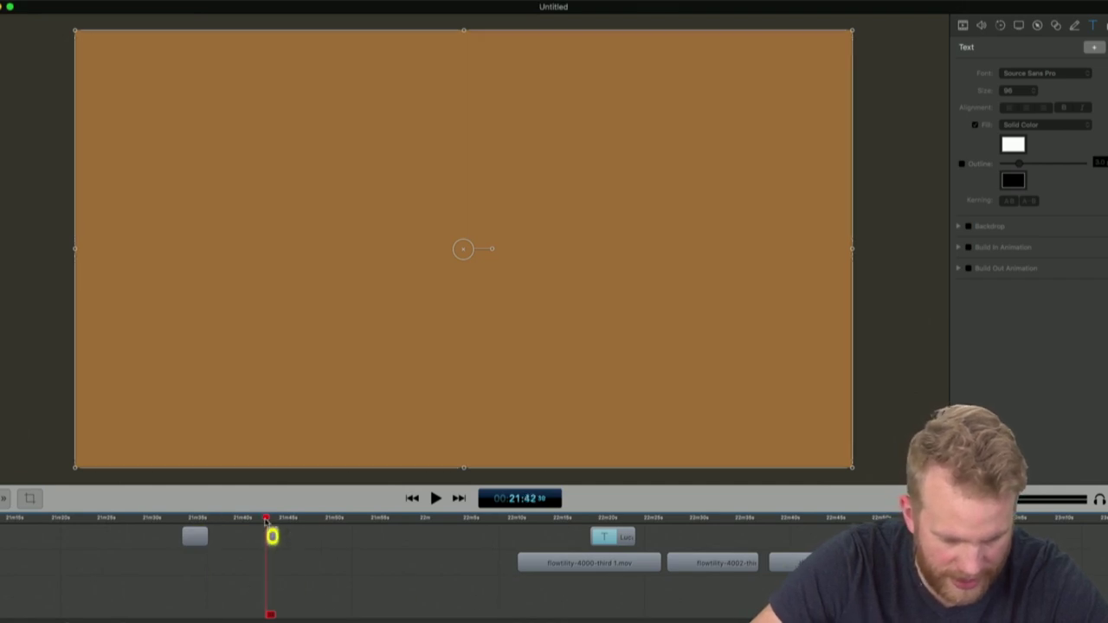
key(space)
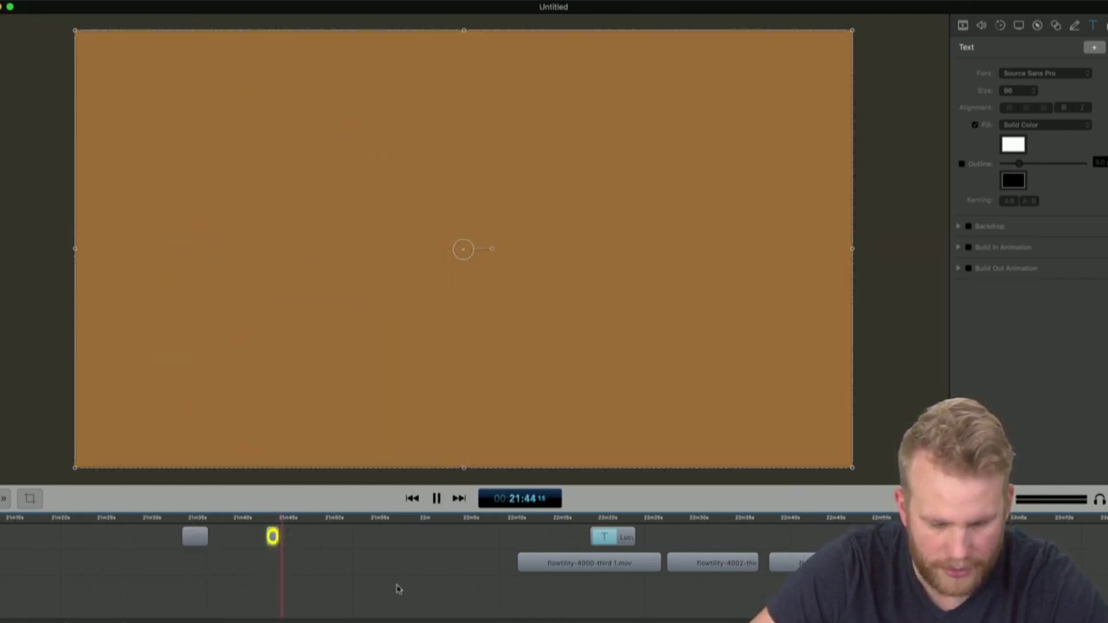
Move the hand layer into the canvas's lower-right quarter and replay it
drag(387, 320, 628, 322)
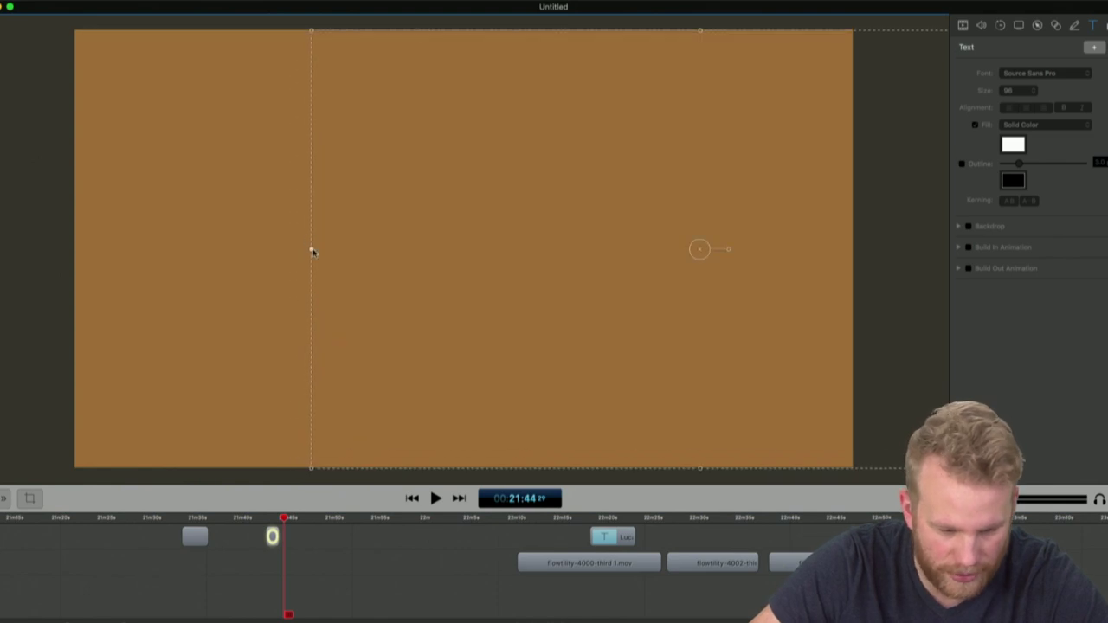
drag(573, 233, 599, 387)
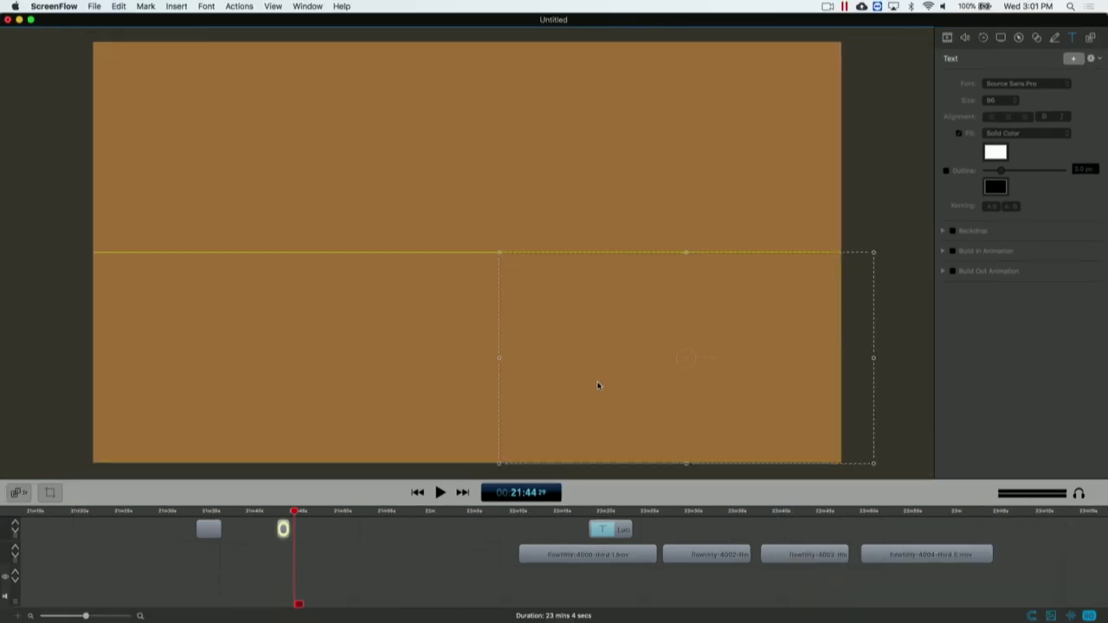
click(274, 515)
key(space)
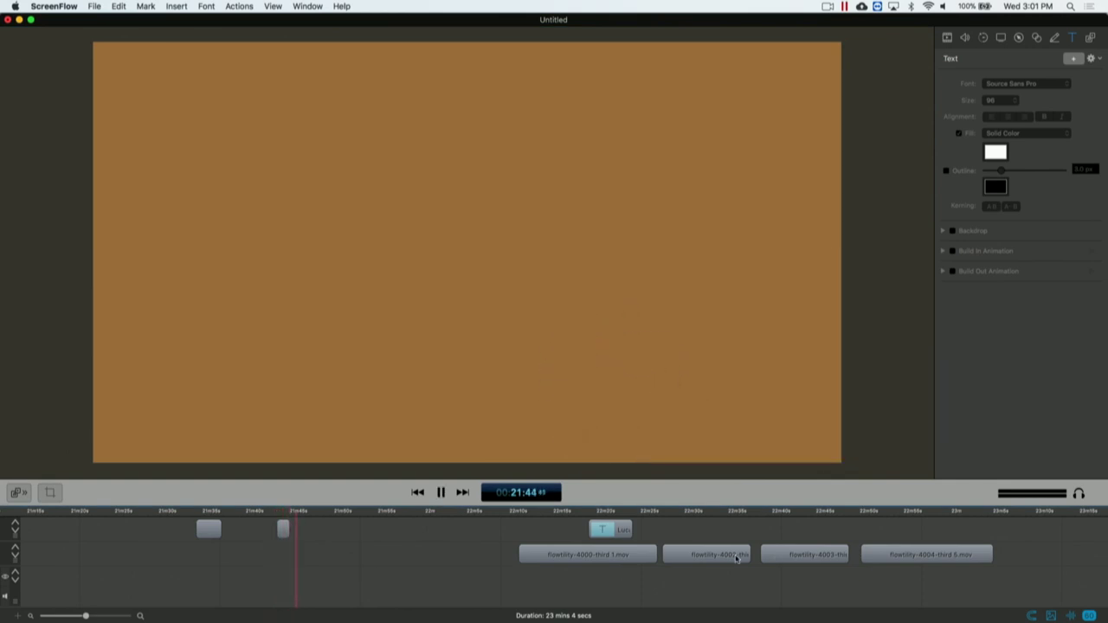
key(ctrl+Up)
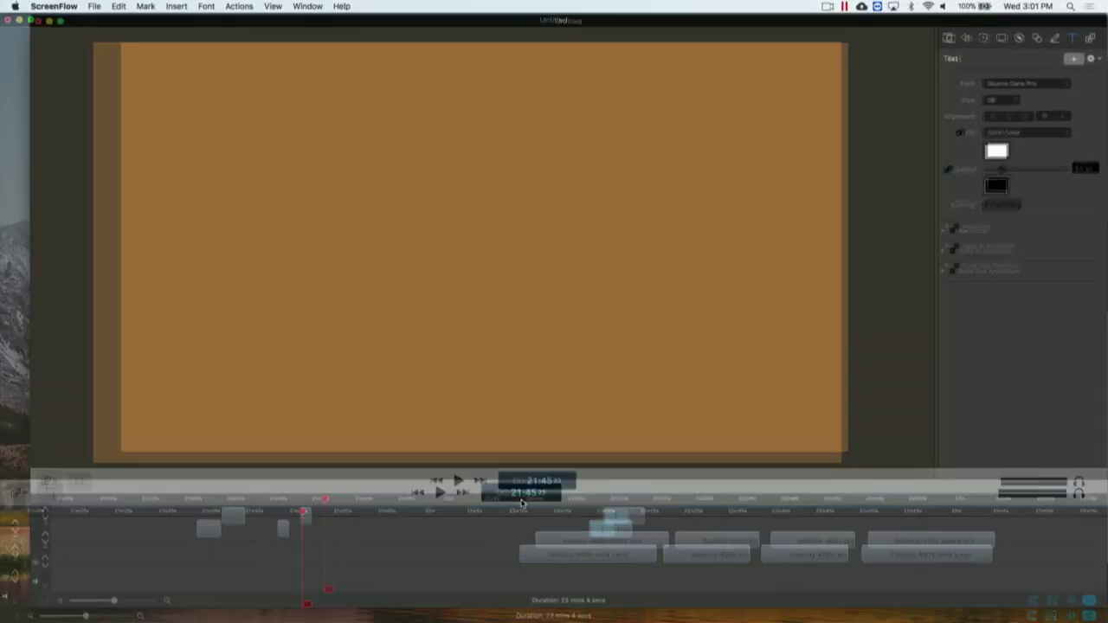
Preview the 7001 and 7002 hand clips in Finder, then close the Finder window
click(523, 473)
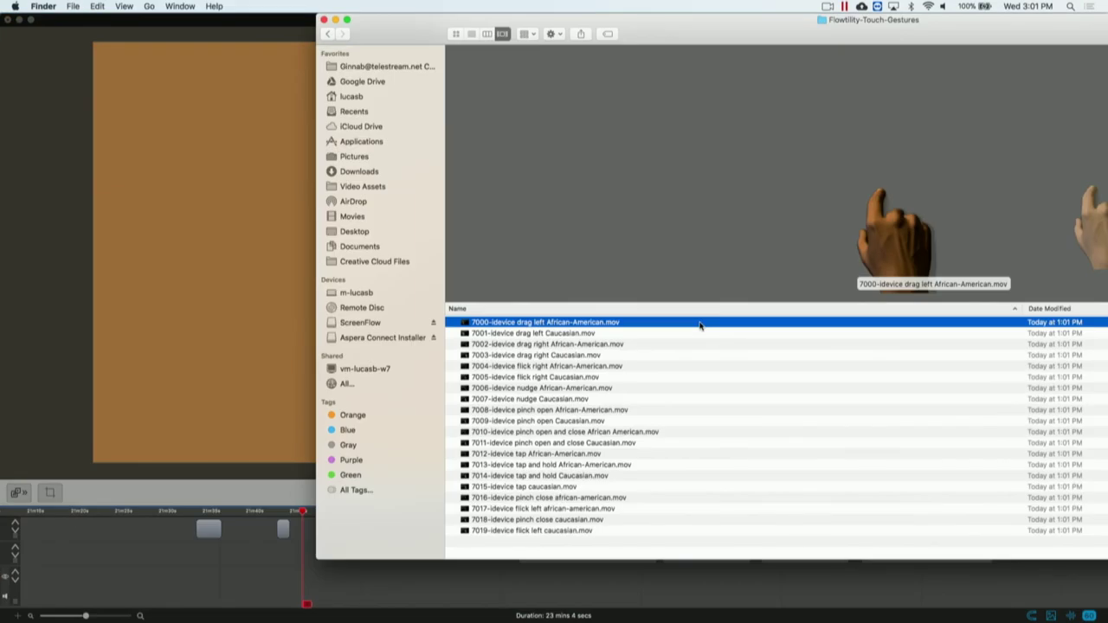
key(Down)
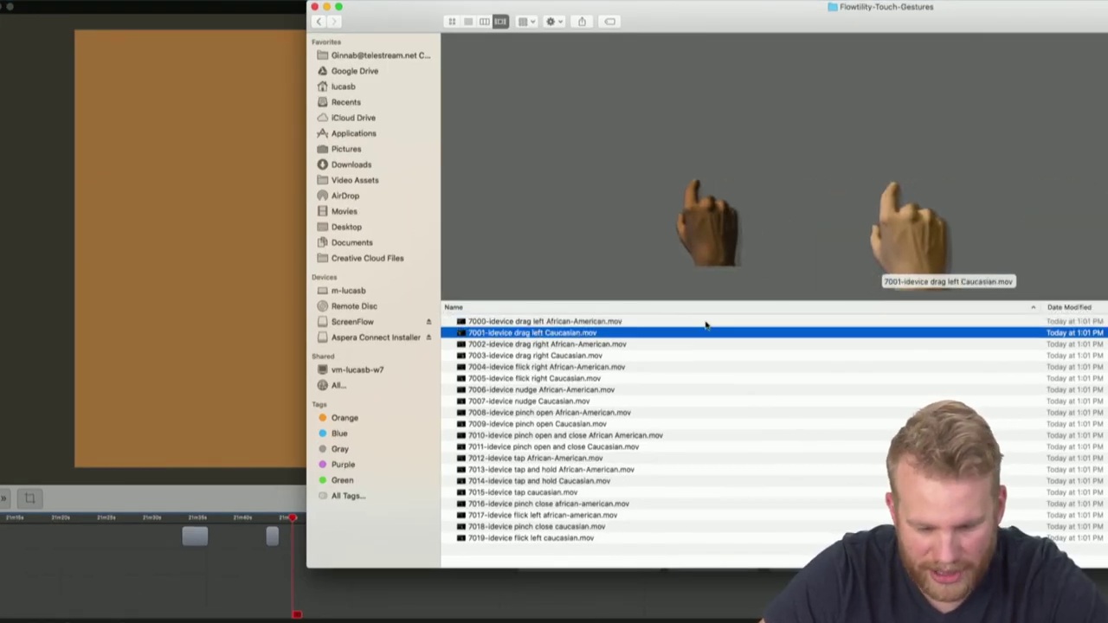
key(Down)
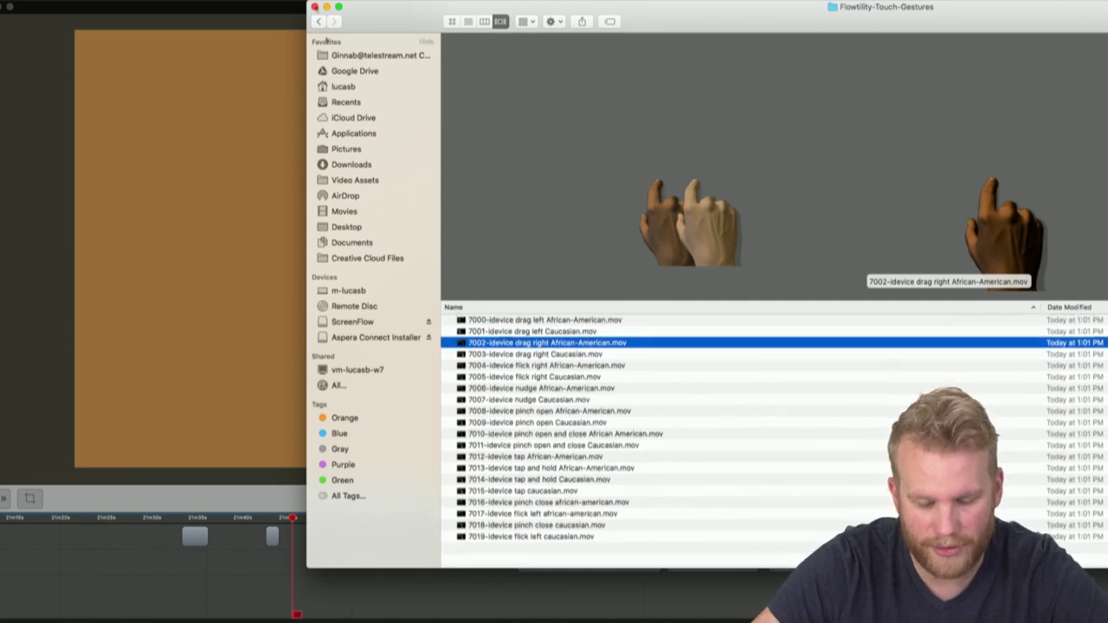
click(315, 9)
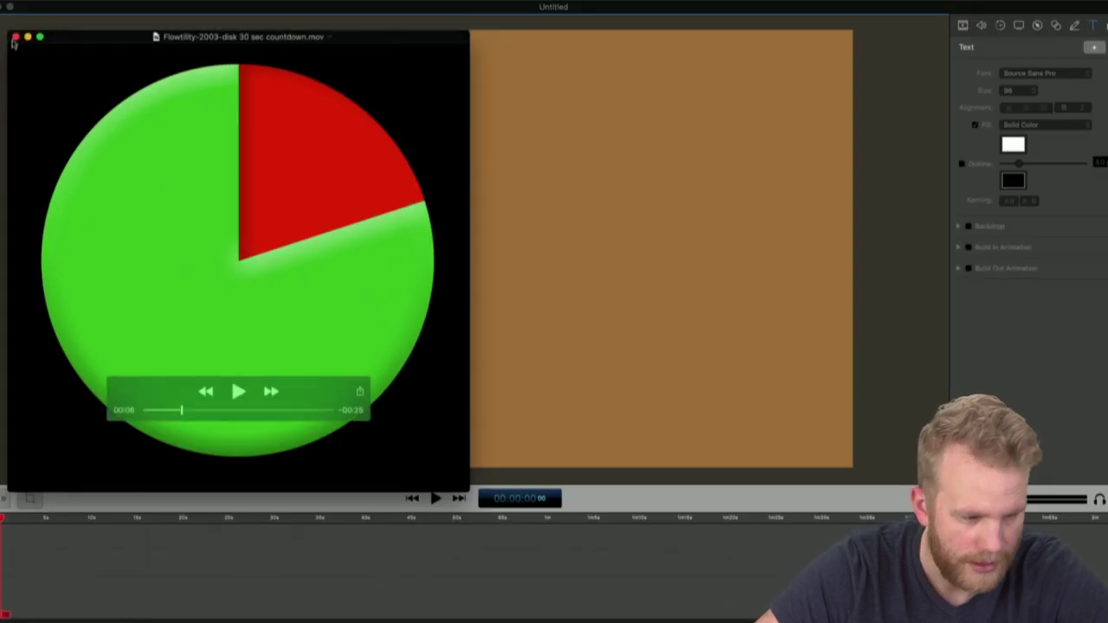
Close the countdown player window and drag the timeline divider up for more height
click(15, 37)
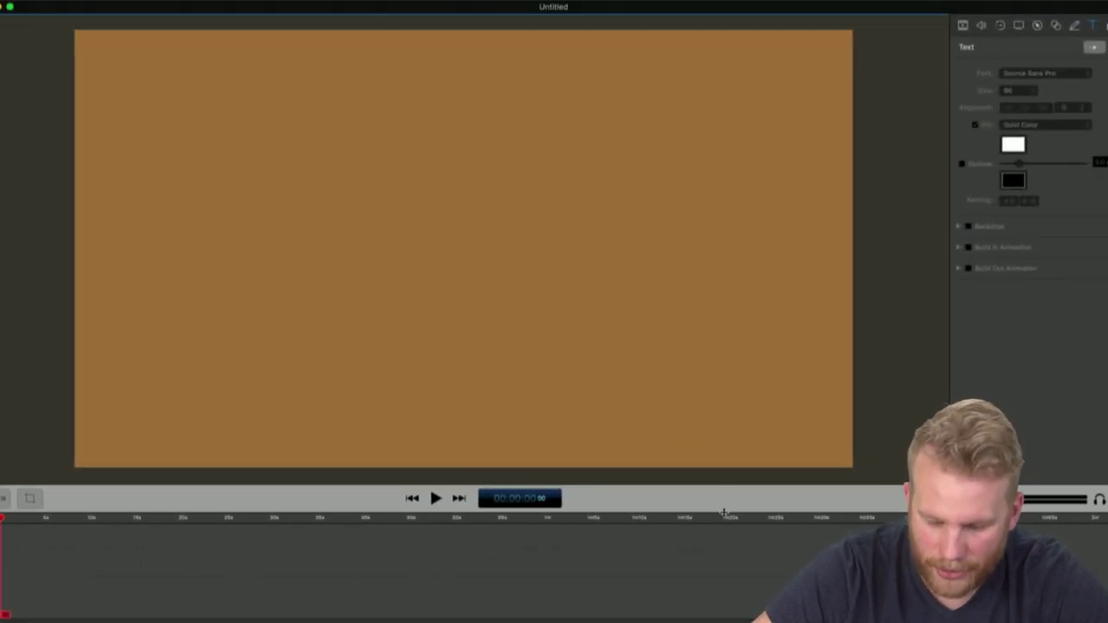
drag(726, 511, 730, 472)
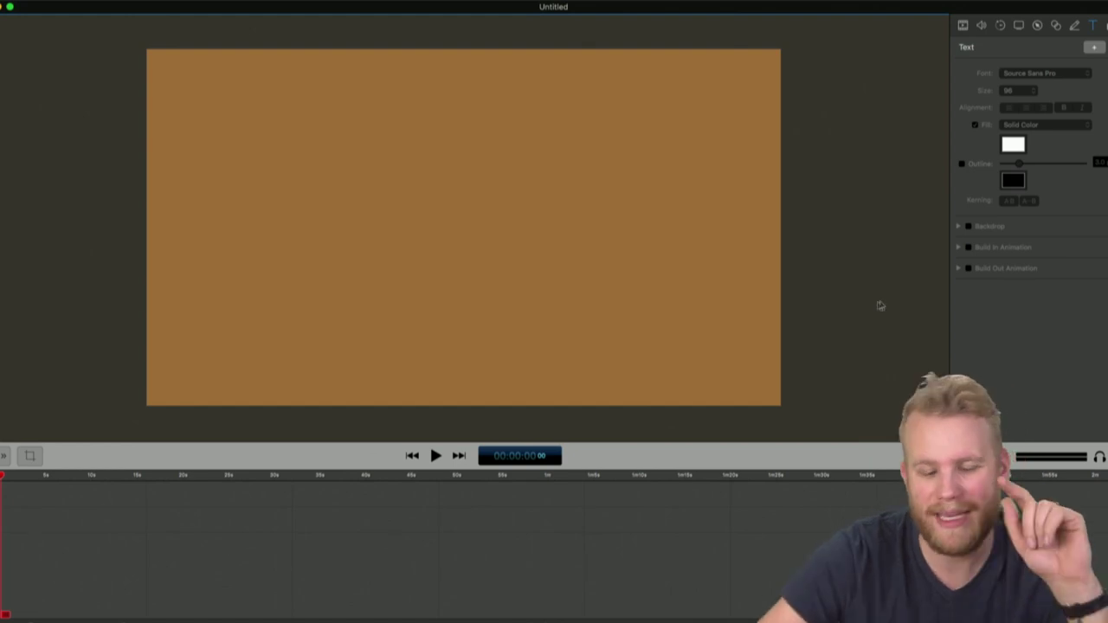
From the Telestream library, put Face Shot.mov then Face Down Wok.mov on the timeline, playhead near 12.7 s
key(super+1)
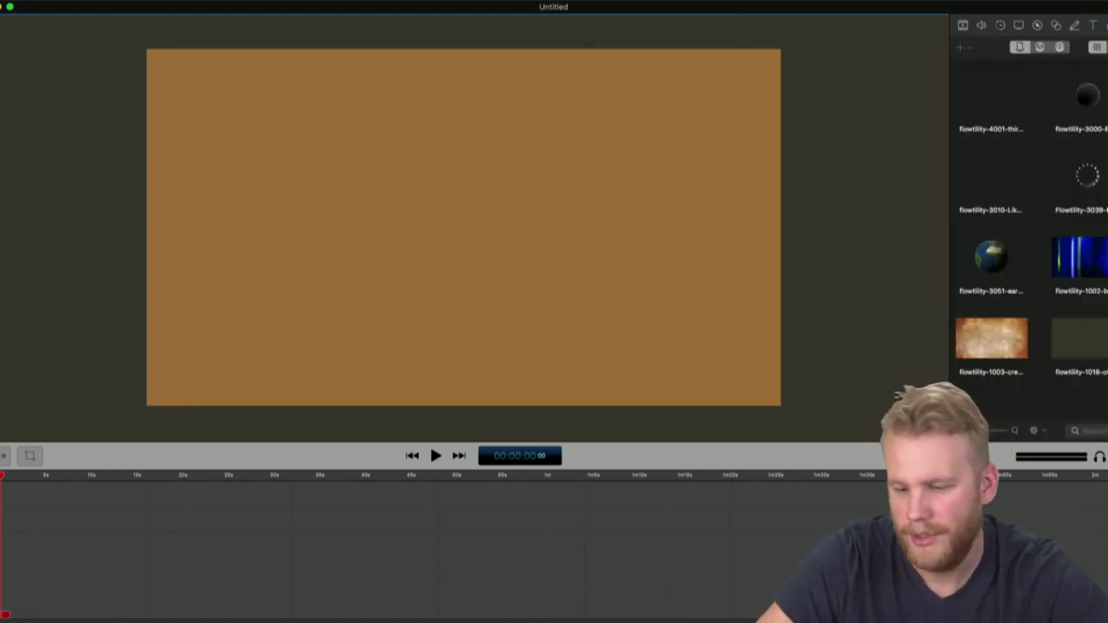
click(1058, 47)
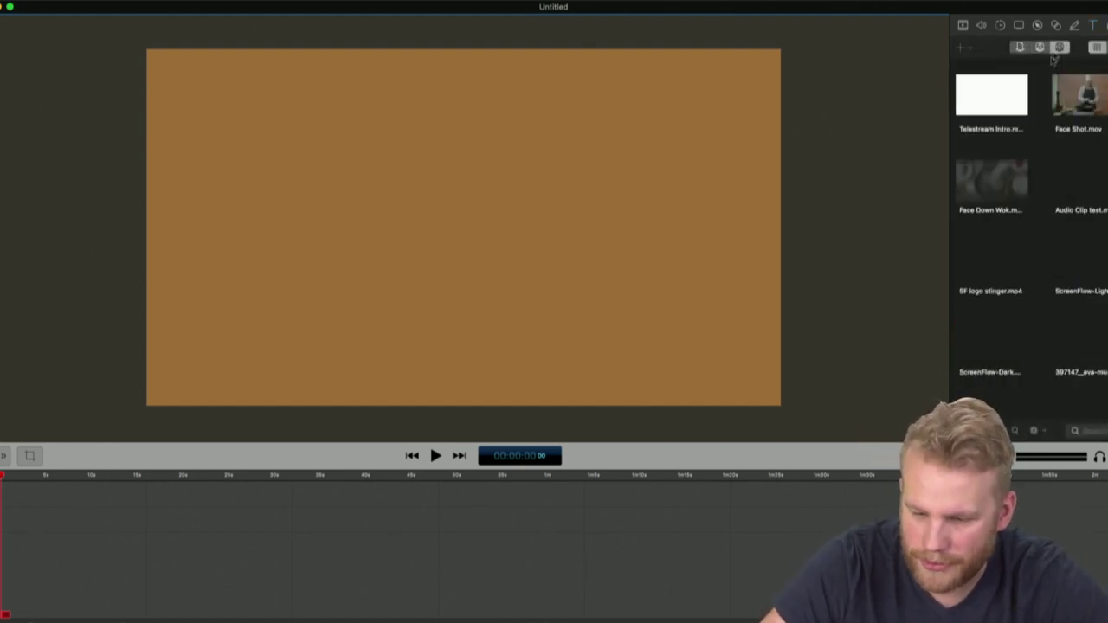
drag(1078, 99, 38, 506)
drag(991, 182, 190, 500)
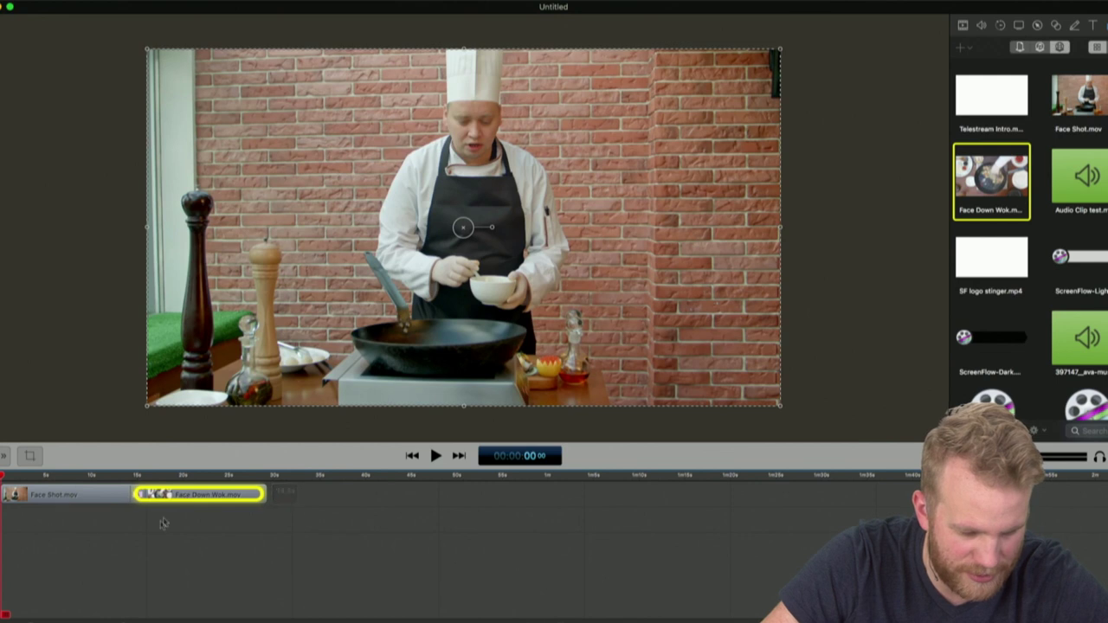
click(163, 523)
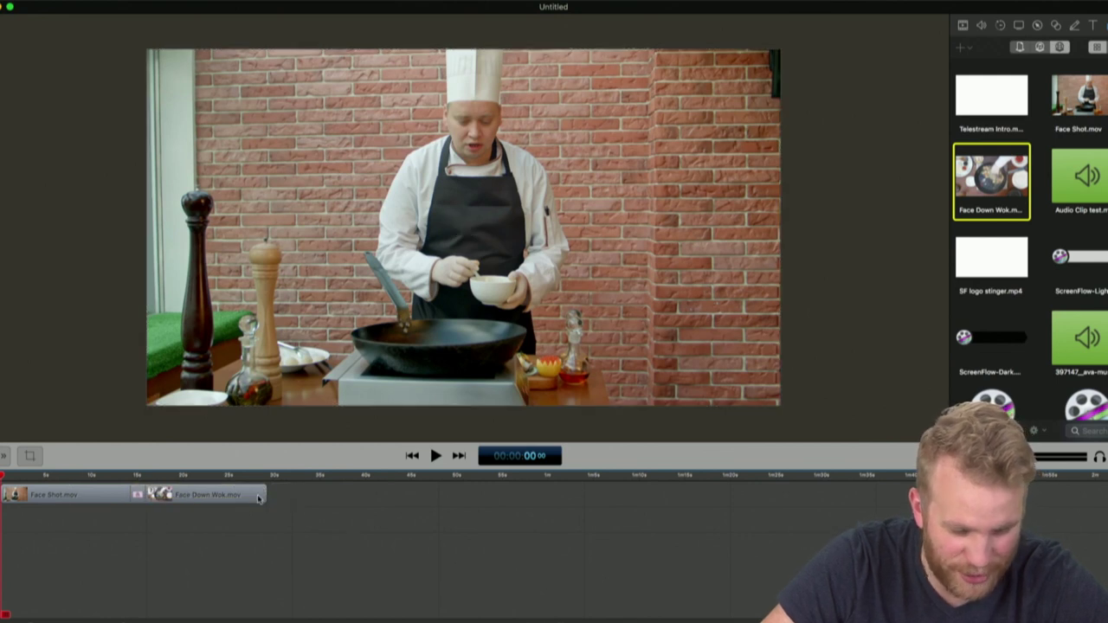
scroll(445, 606, up, 5)
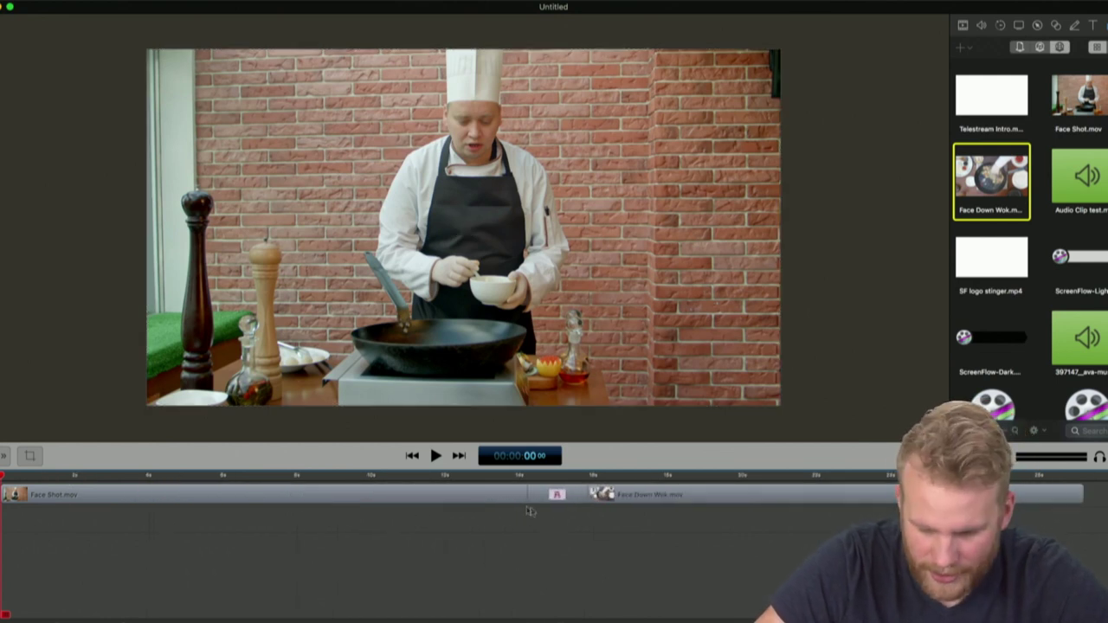
click(471, 480)
Play across the join between Face Shot and Face Down Wok
key(space)
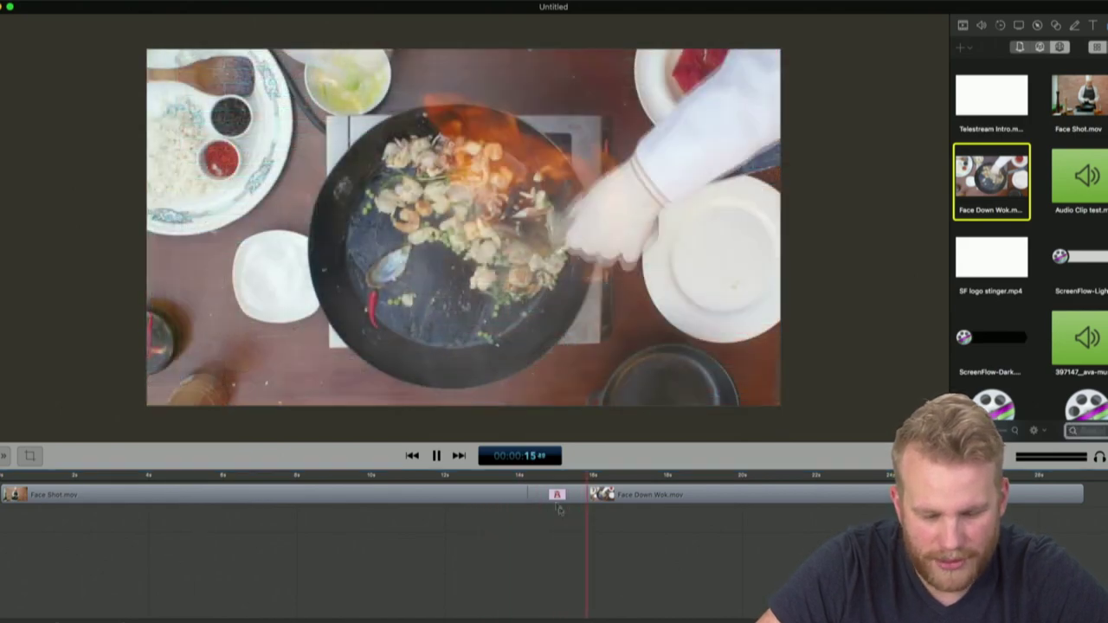
right_click(559, 495)
click(555, 496)
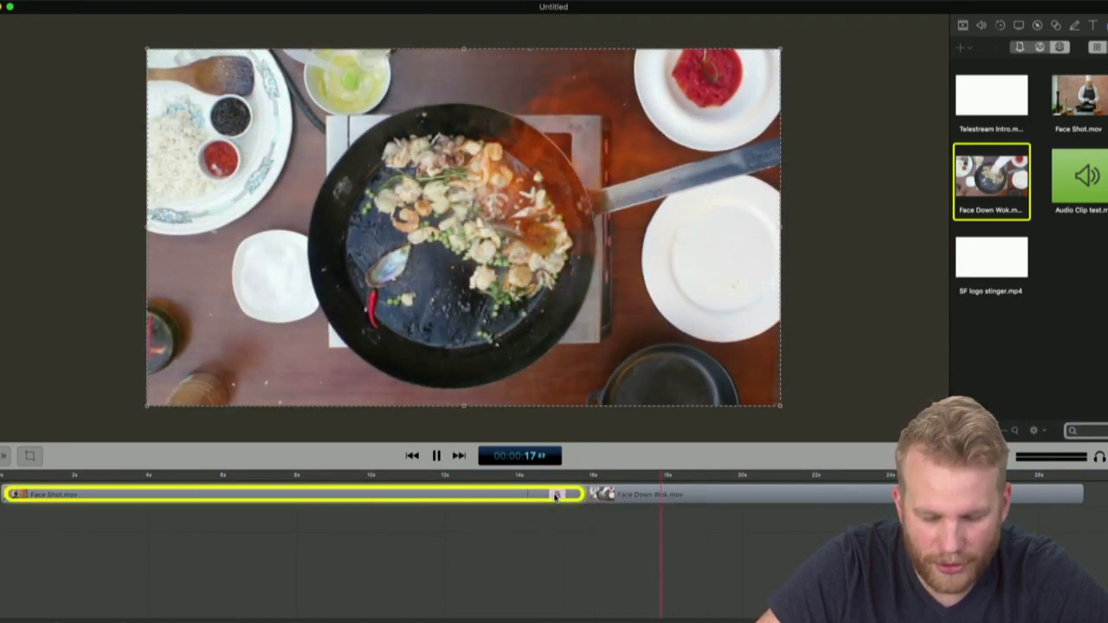
click(594, 532)
key(space)
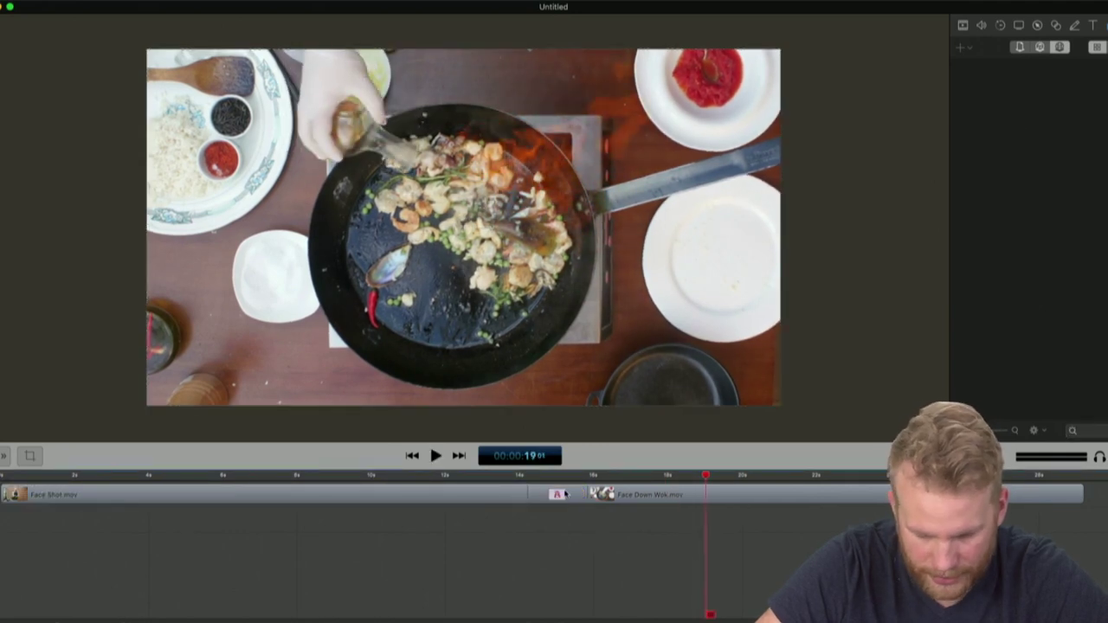
Open the Transition Inspector and browse the Wipes and Built-in OS X transitions
right_click(564, 495)
click(596, 496)
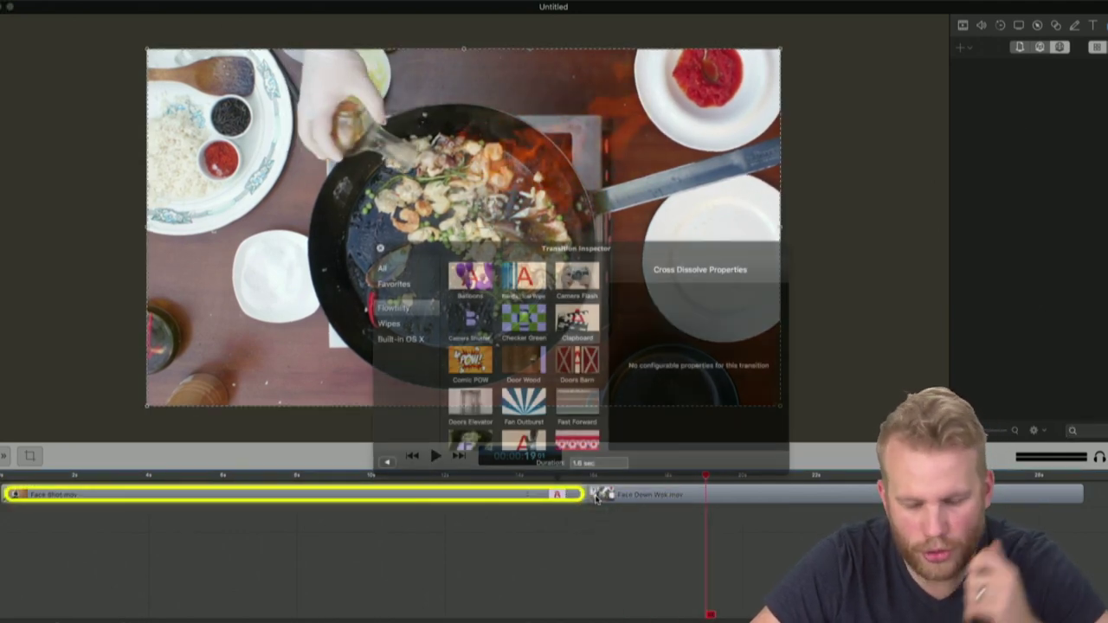
click(390, 324)
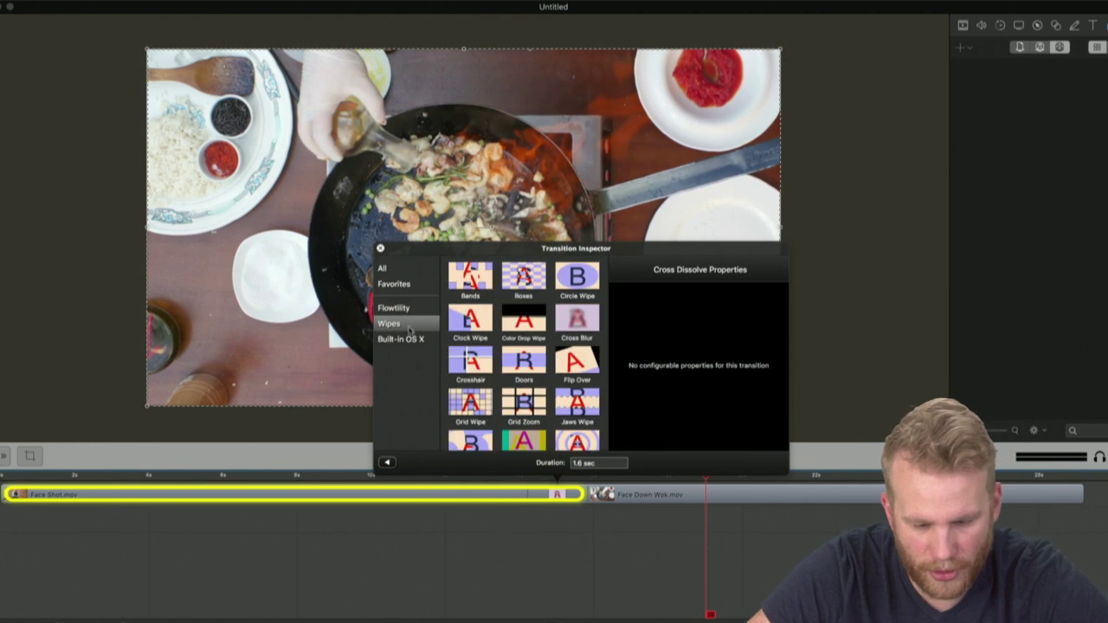
scroll(568, 325, down, 5)
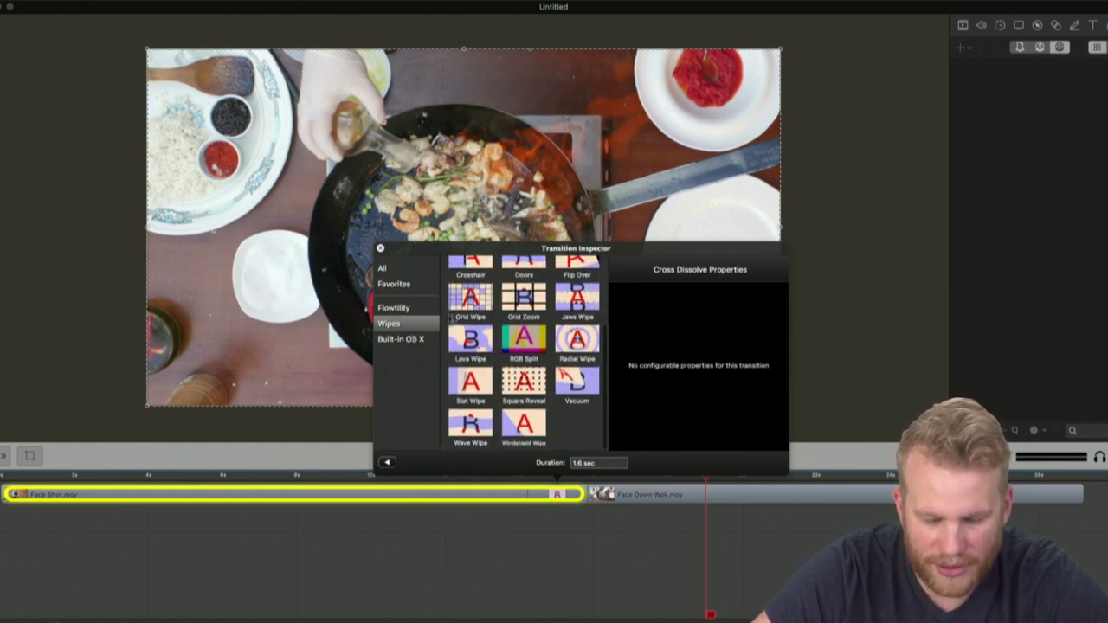
click(419, 340)
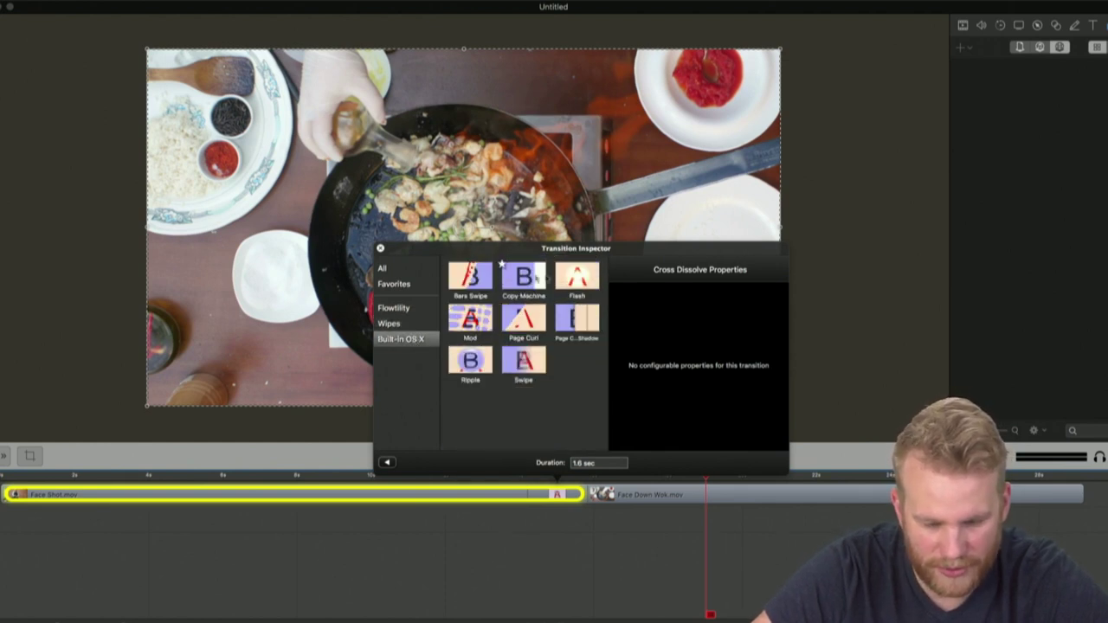
click(389, 323)
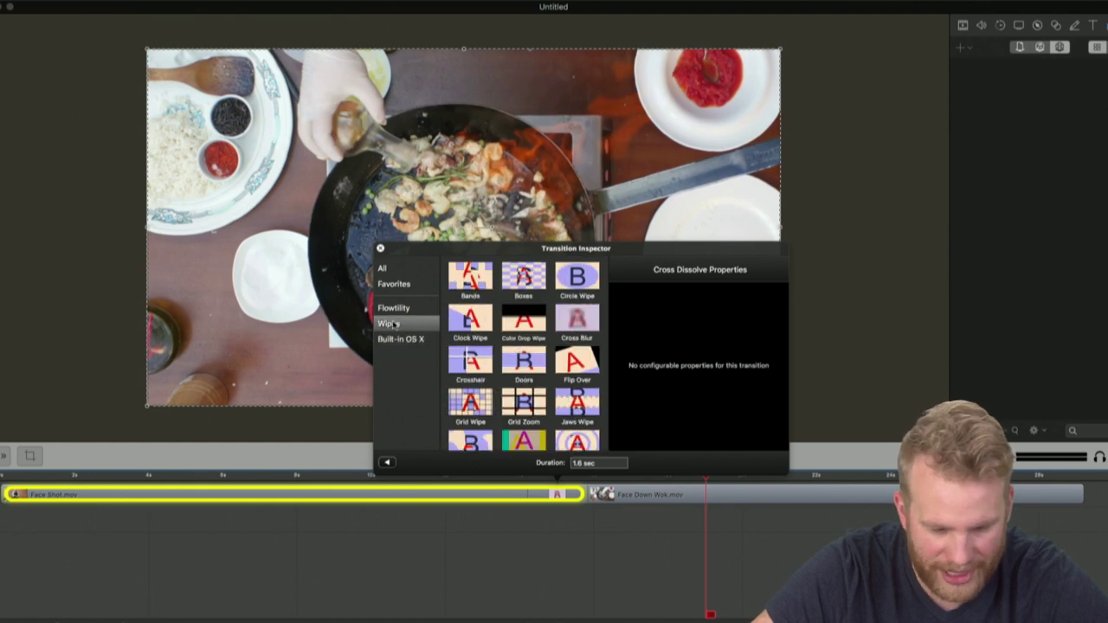
scroll(528, 337, down, 3)
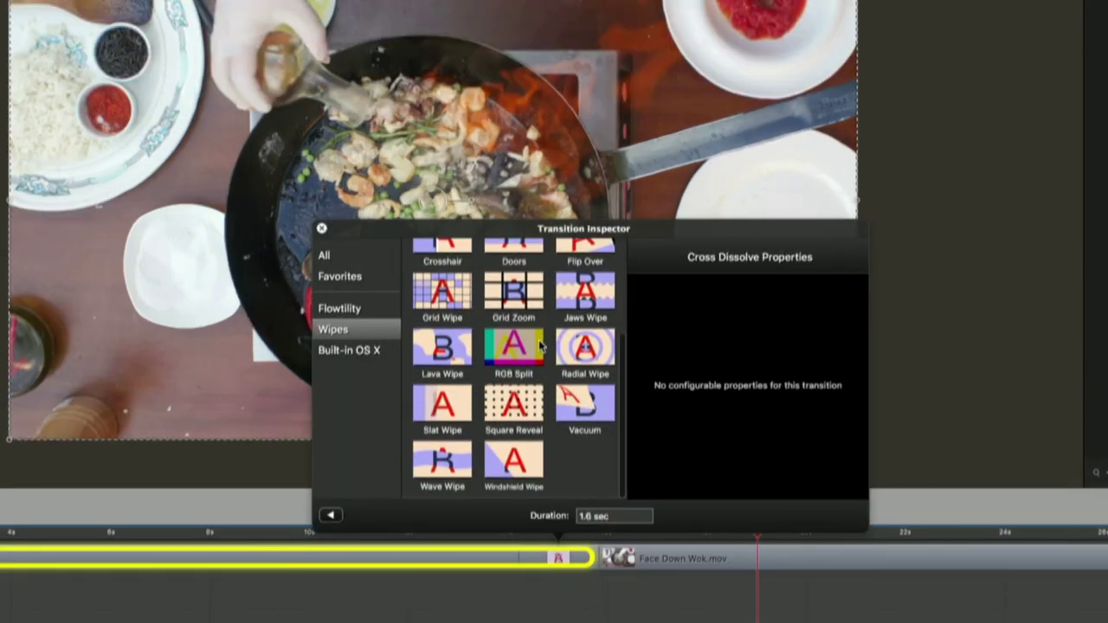
scroll(541, 345, up, 3)
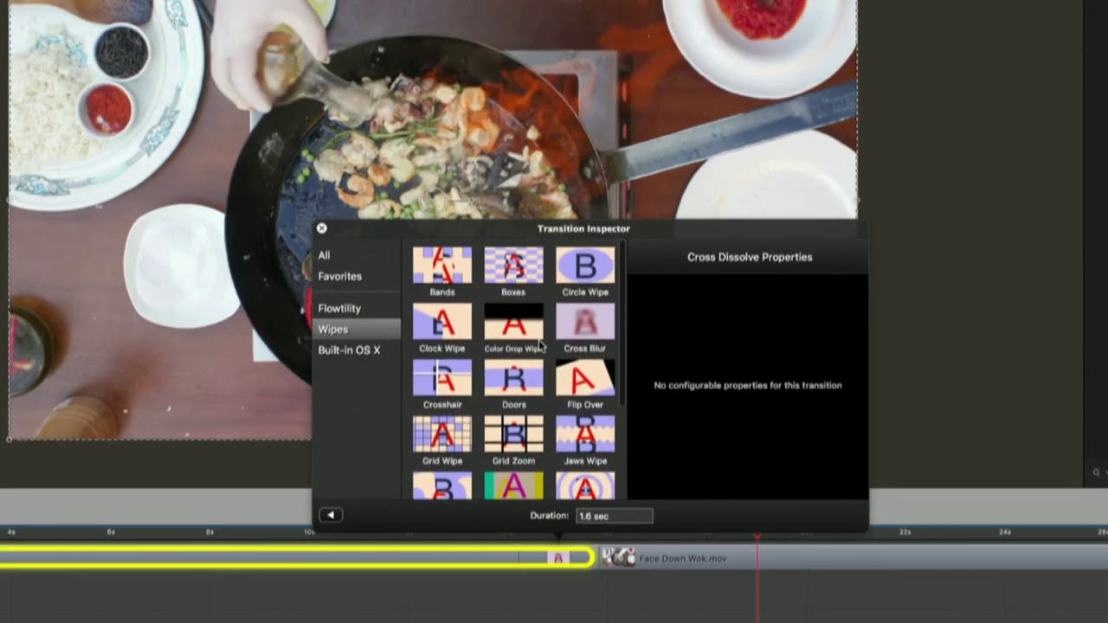
Apply the Flowtility Balloons transition to the join and close the inspector
click(361, 307)
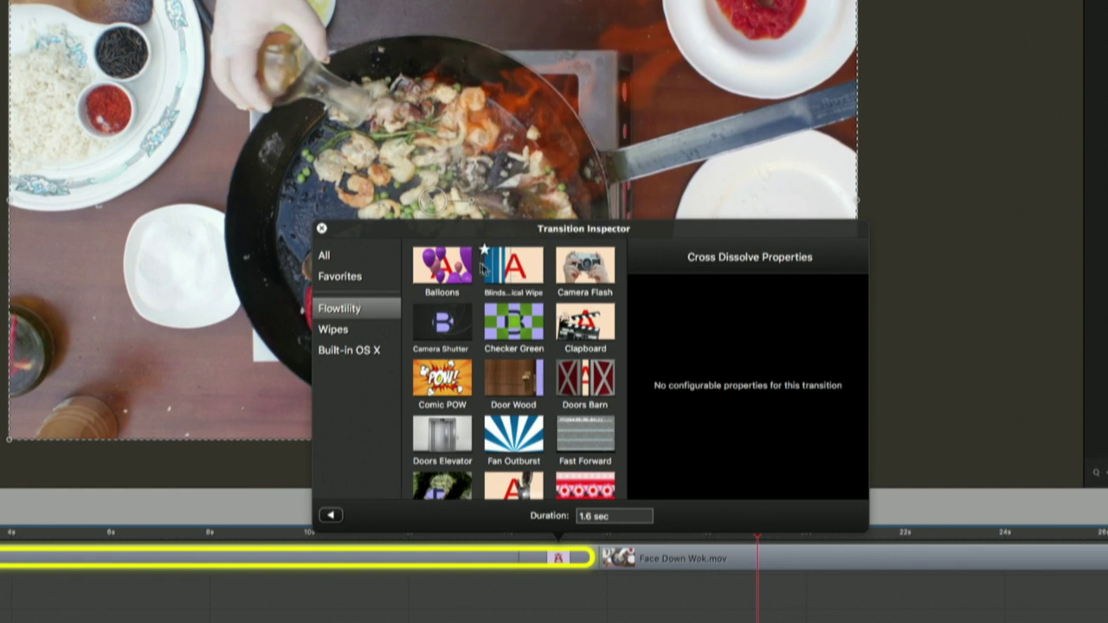
click(456, 271)
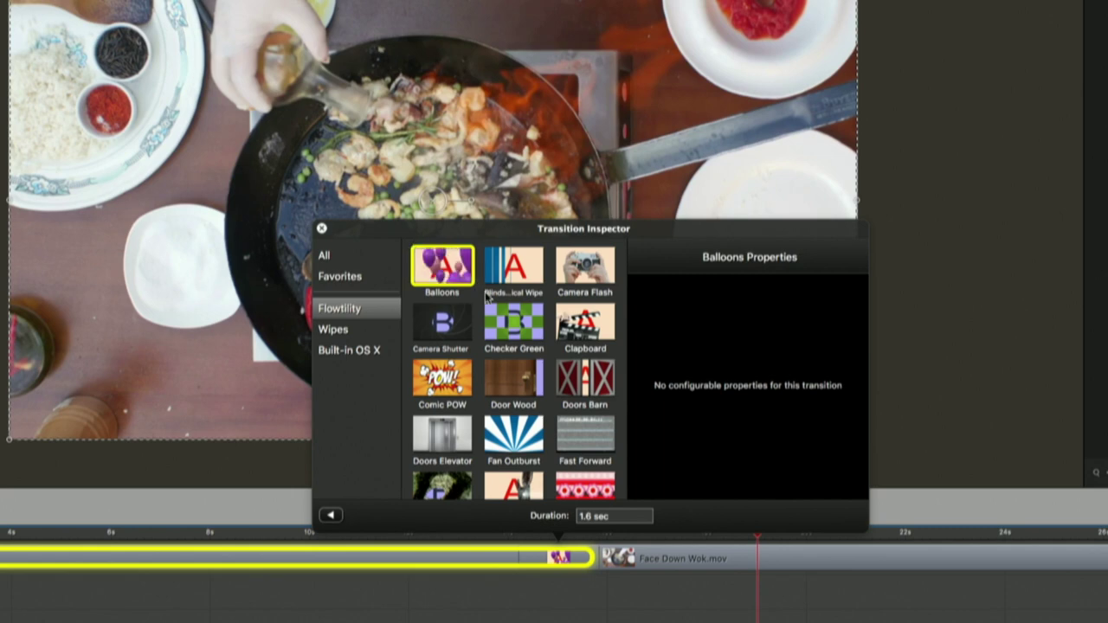
scroll(487, 296, down, 5)
scroll(441, 321, up, 5)
key(Escape)
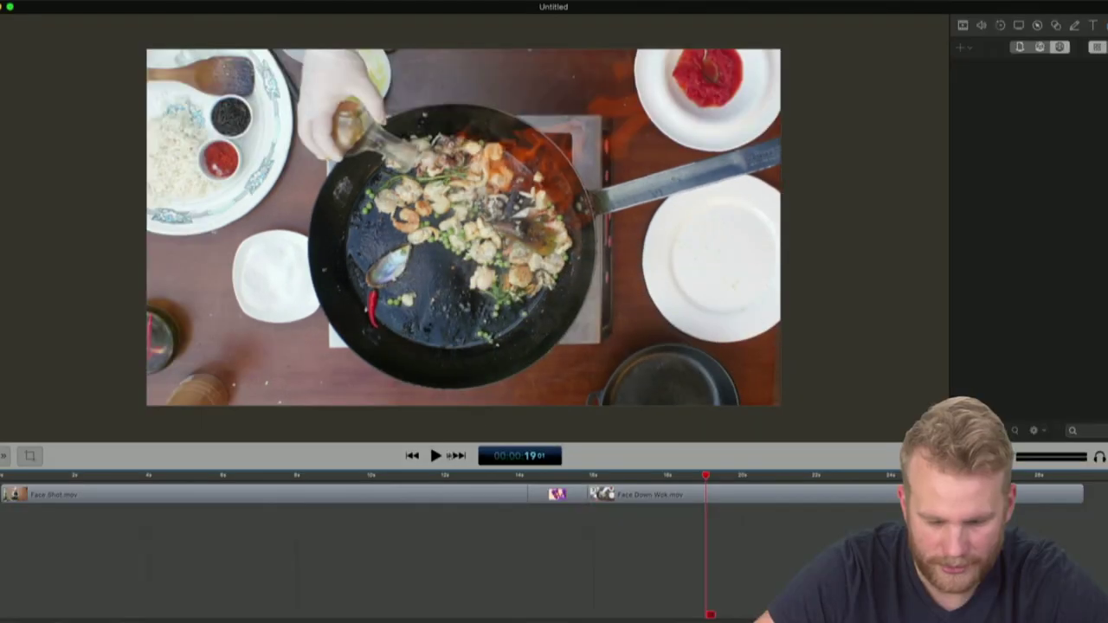
click(385, 531)
key(space)
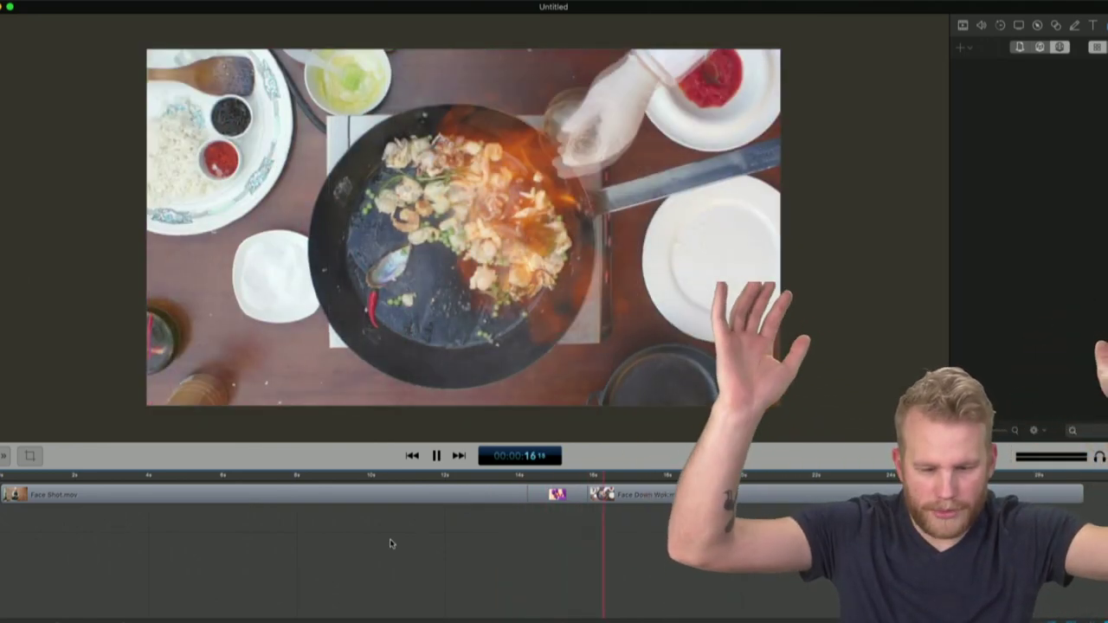
key(space)
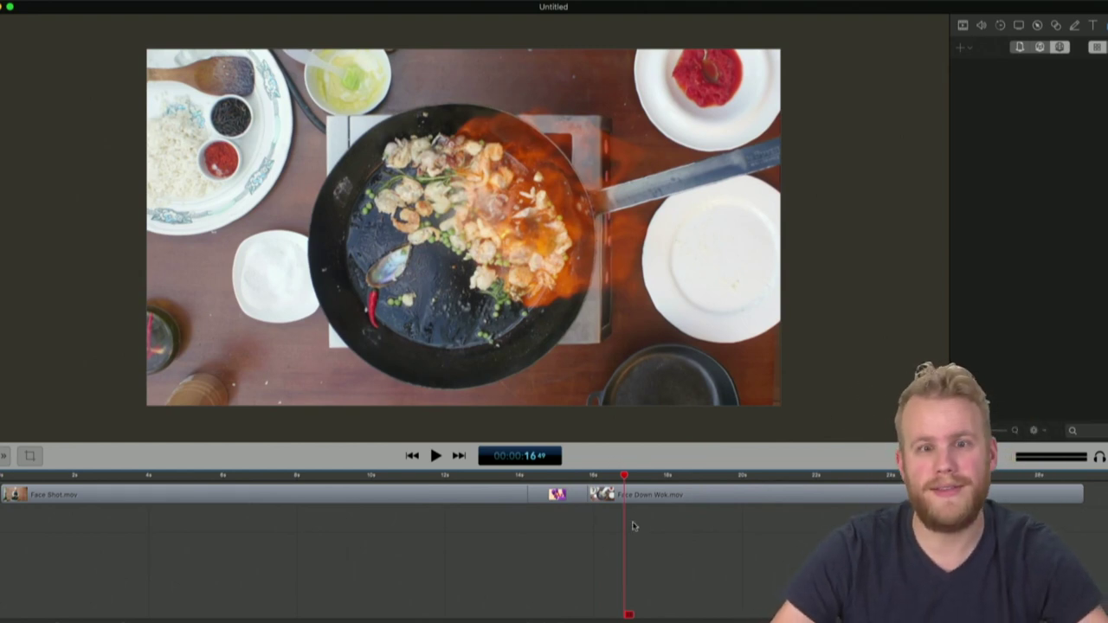
Switch the join's transition to Blinds Vertical Wipe and play it through once
right_click(567, 493)
click(628, 495)
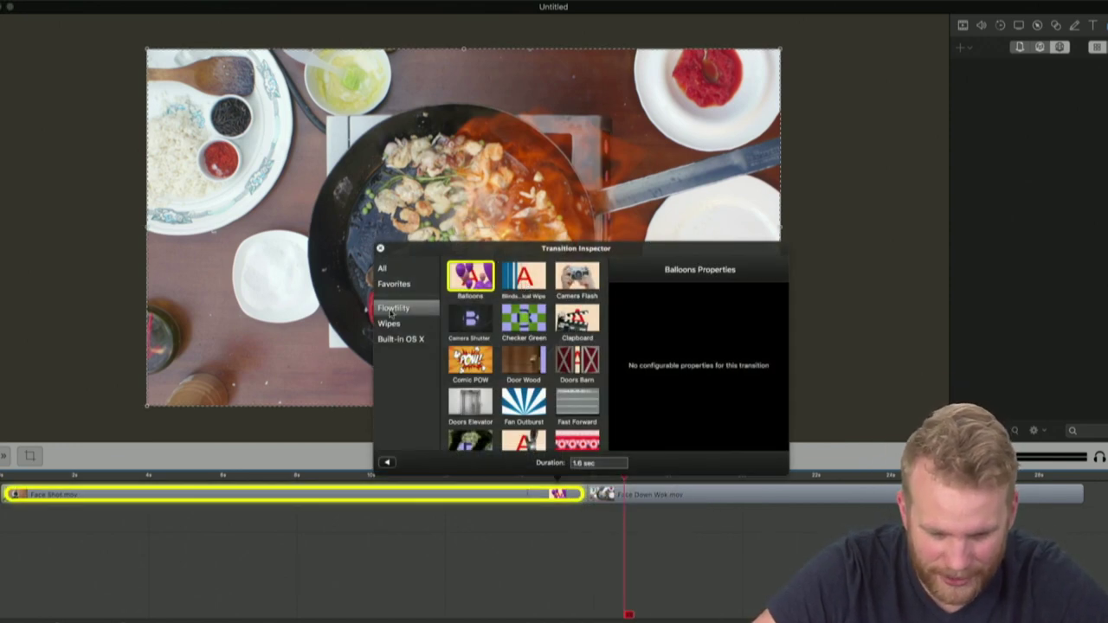
click(502, 266)
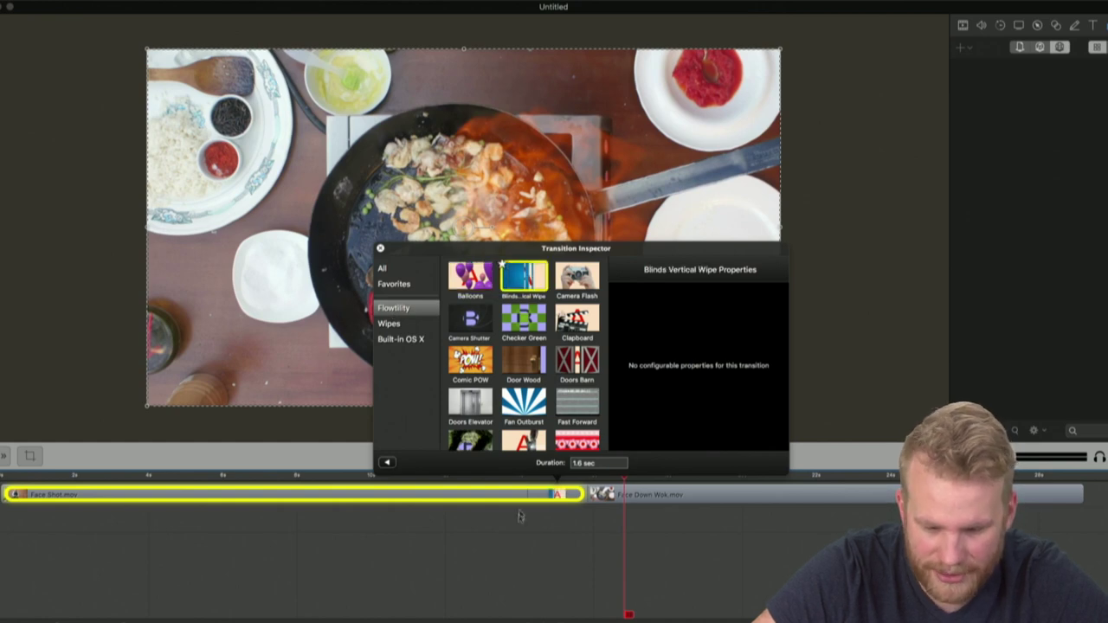
click(530, 550)
click(503, 532)
key(space)
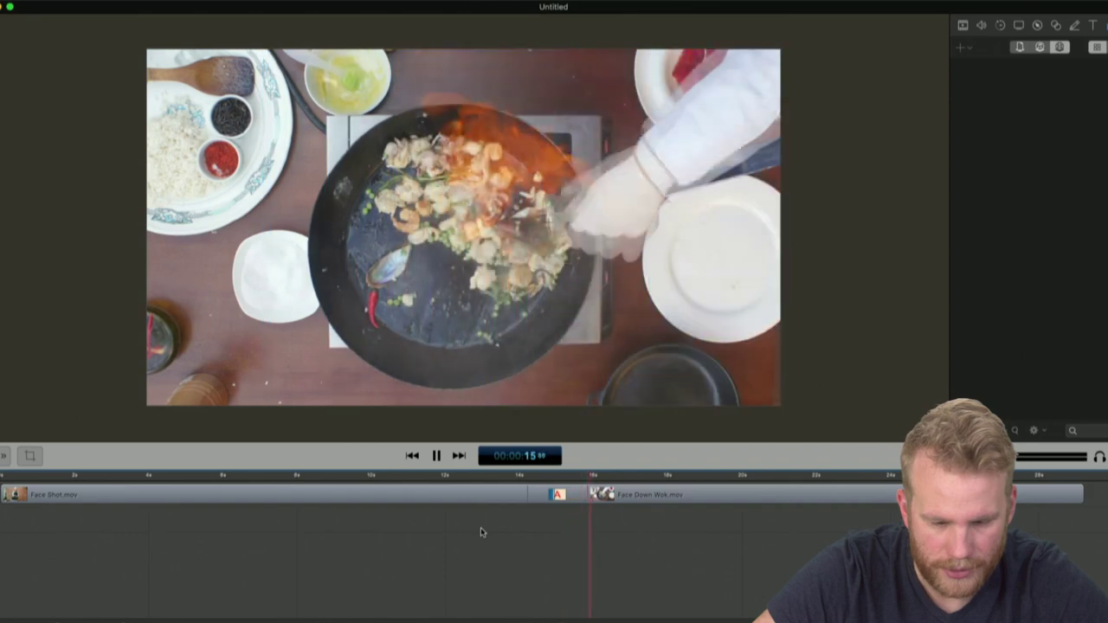
key(space)
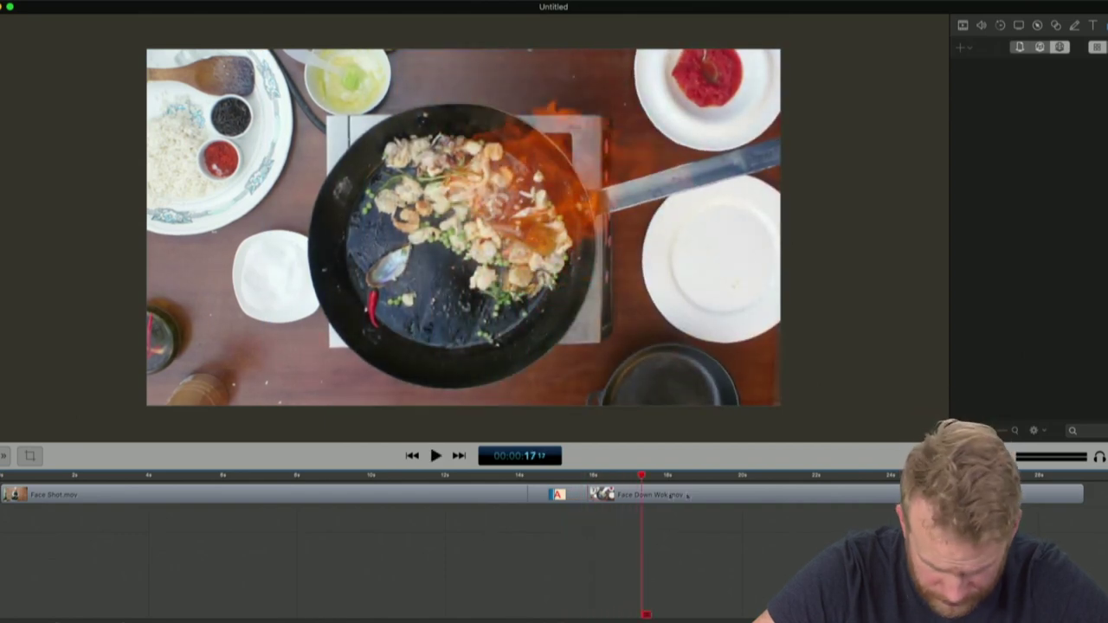
Lengthen the transition by dragging its start earlier, then play it and deselect the clip
click(723, 496)
drag(533, 495, 331, 495)
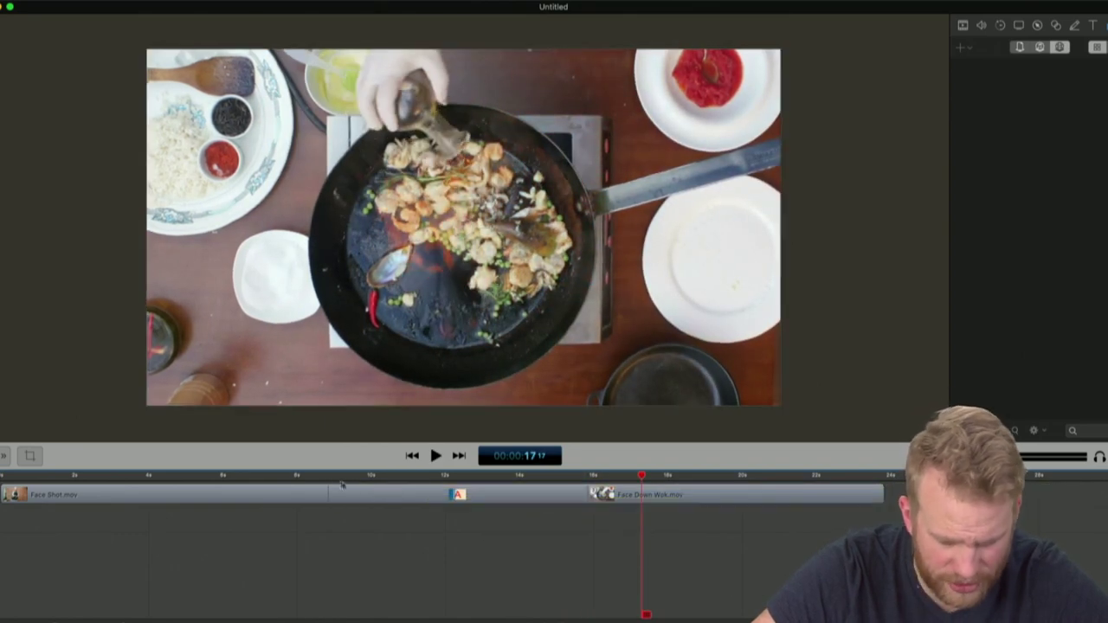
key(space)
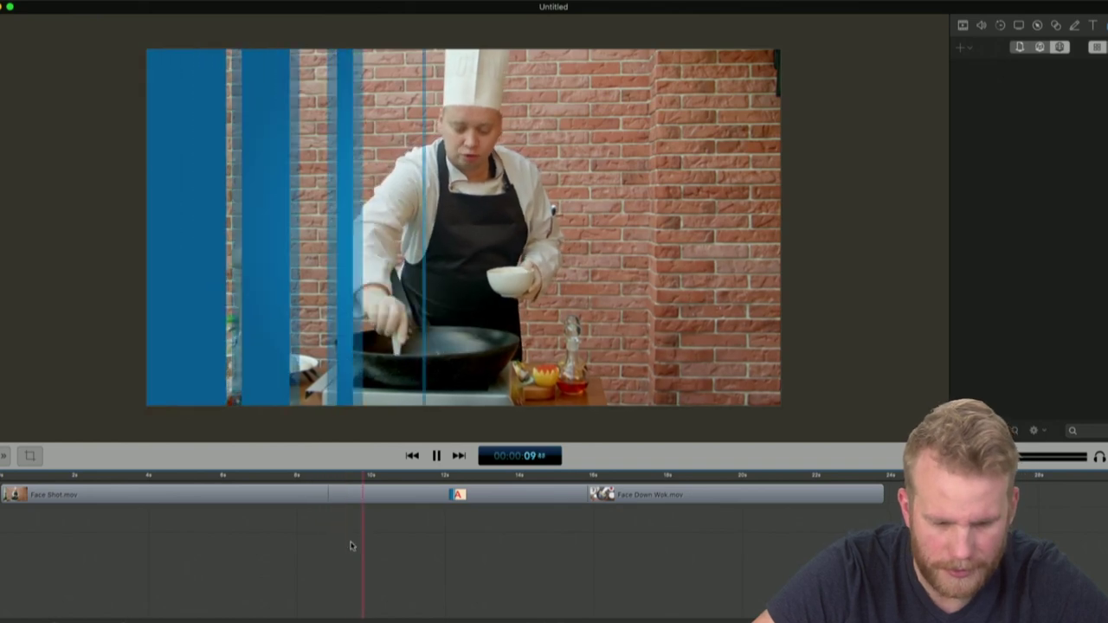
click(710, 504)
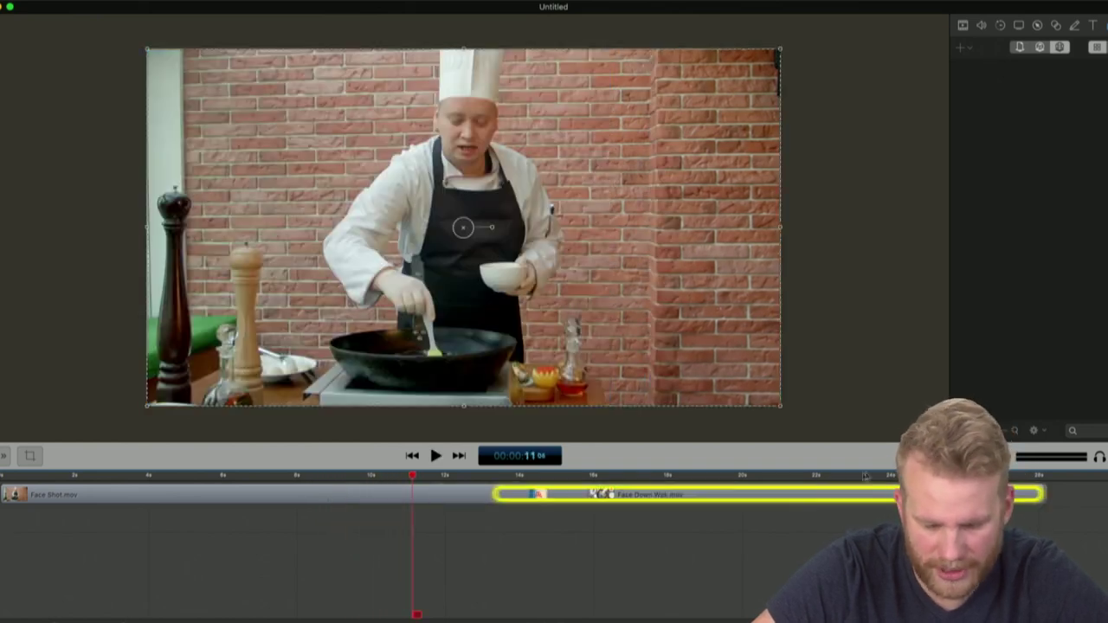
click(750, 583)
Replay the Blinds Vertical Wipe from just before the join to check its timing
key(space)
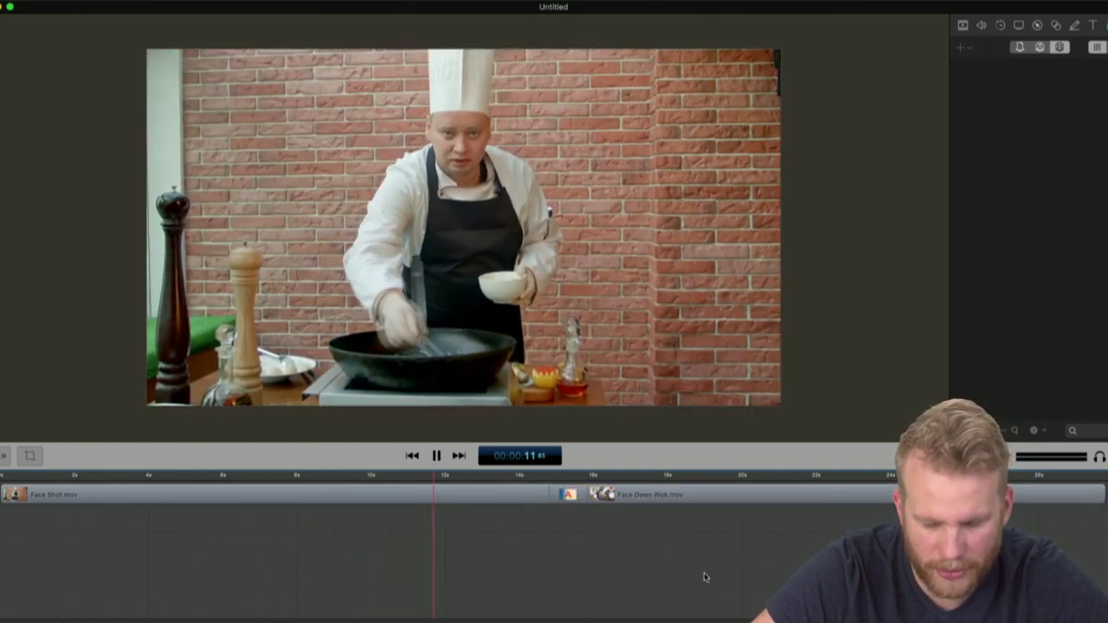
click(535, 475)
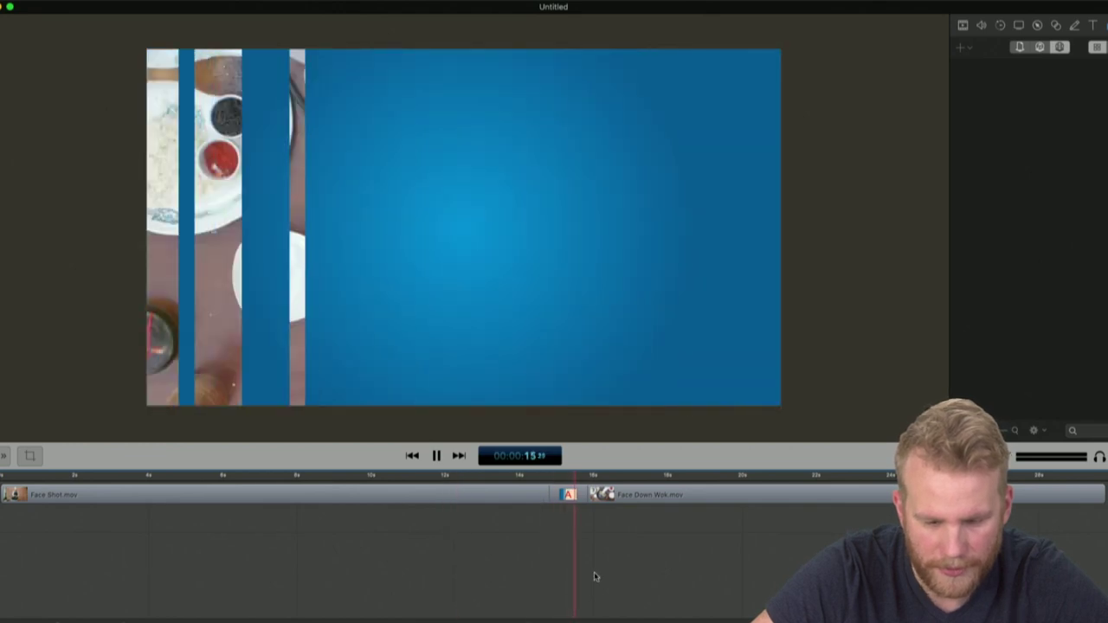
key(space)
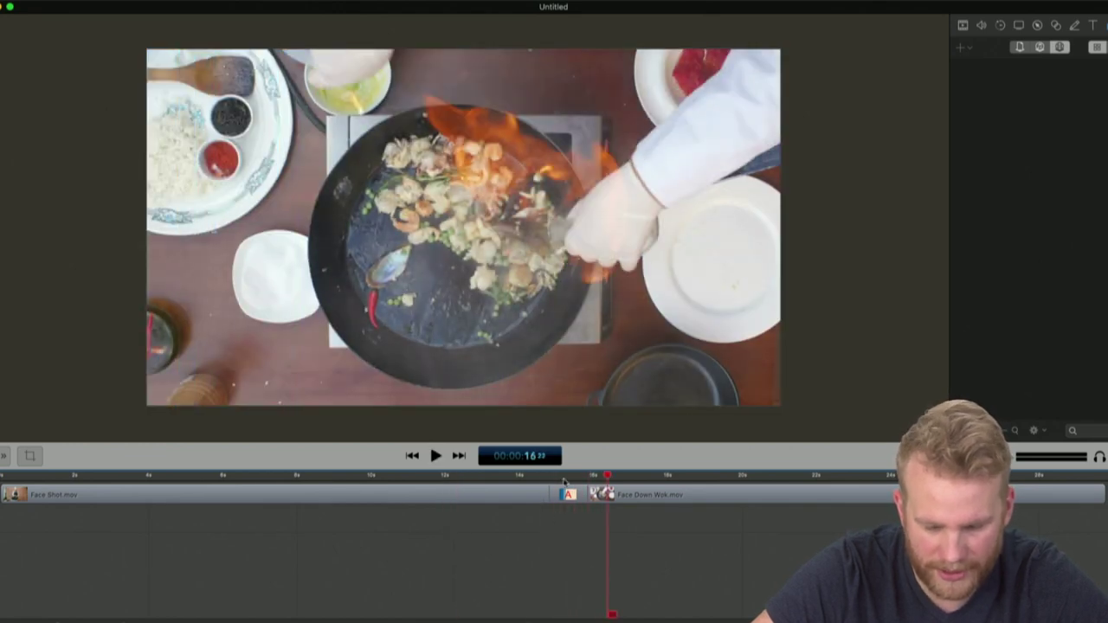
click(509, 487)
key(space)
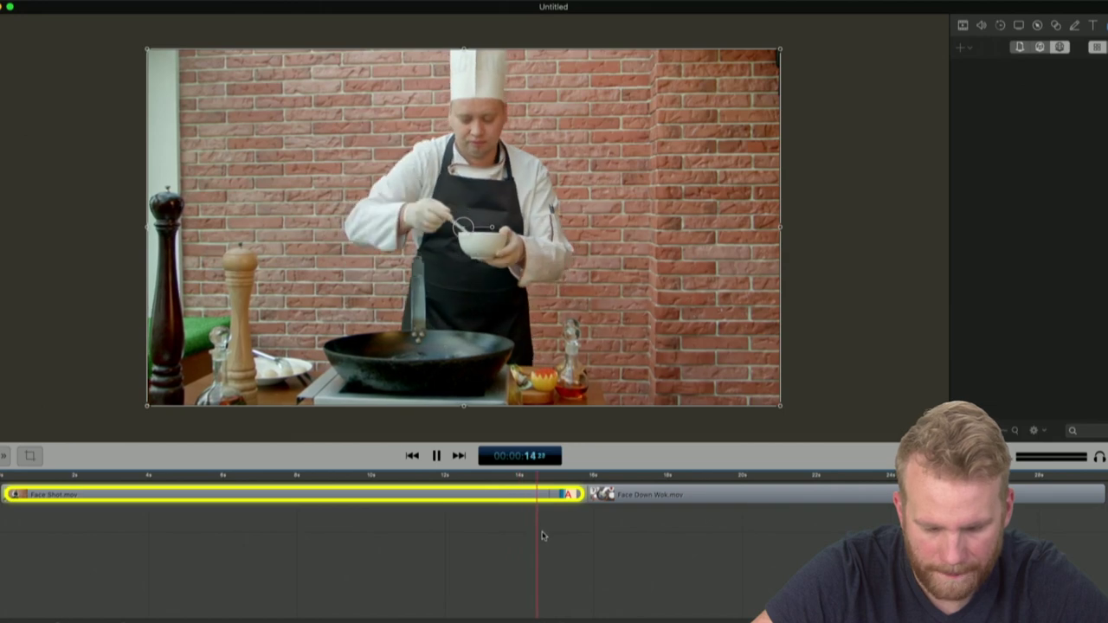
key(space)
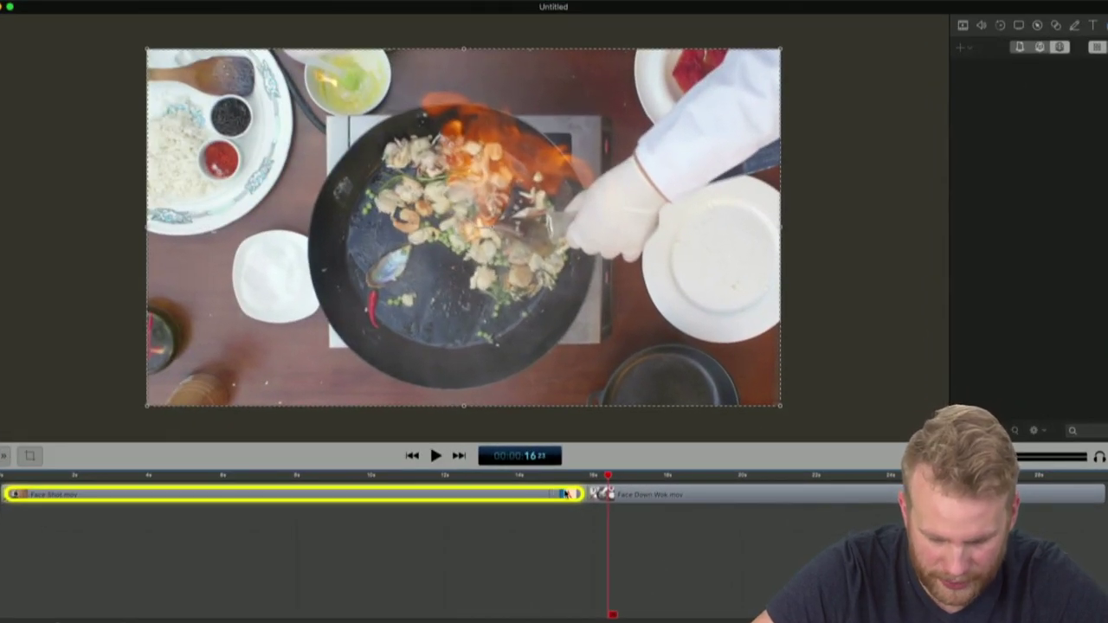
Use the 1.0 sec Flowtility Camera Flash transition at the join and preview it
right_click(566, 493)
click(606, 496)
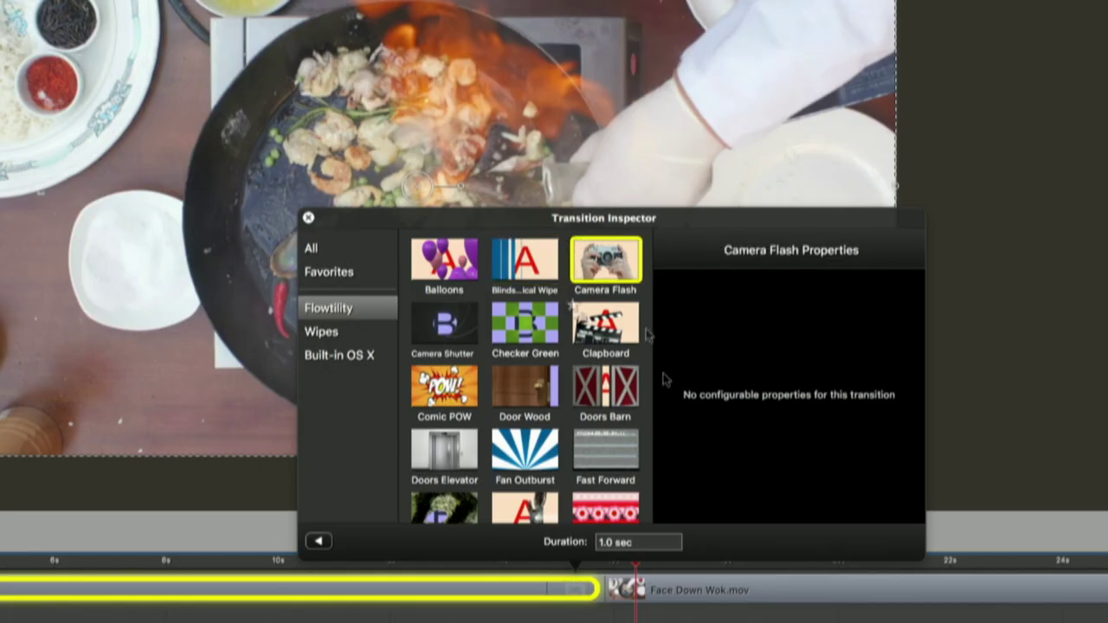
click(308, 218)
click(511, 568)
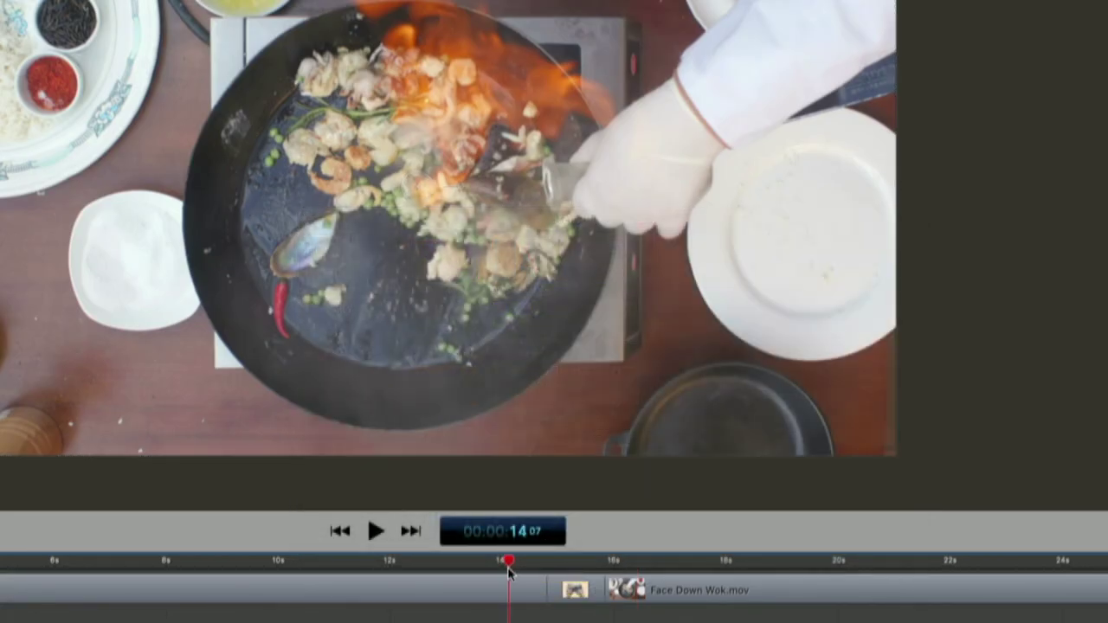
key(space)
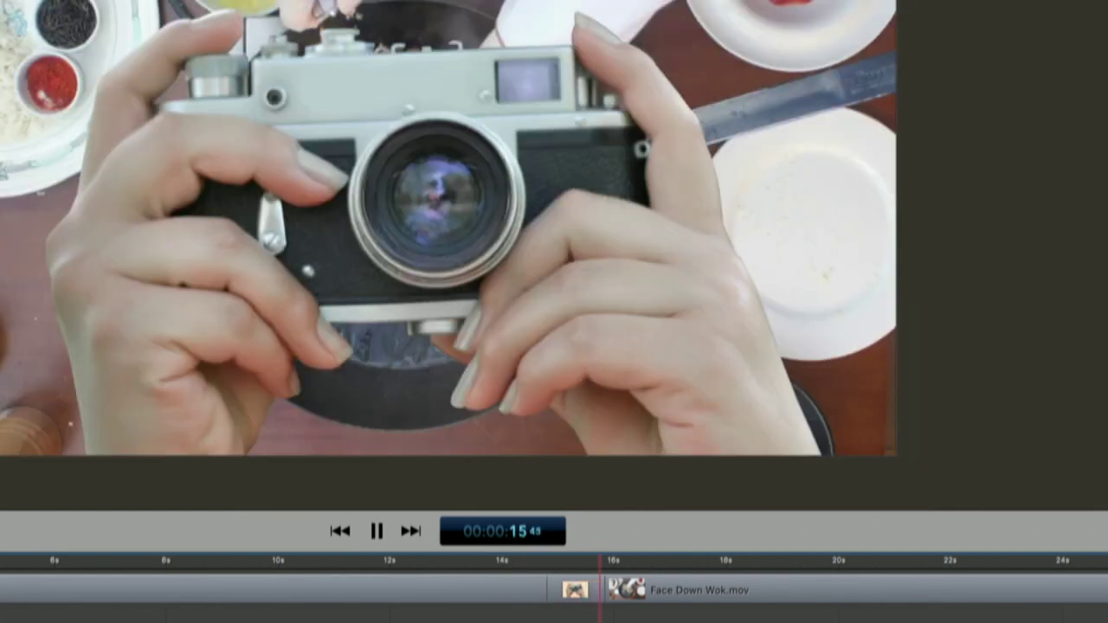
key(space)
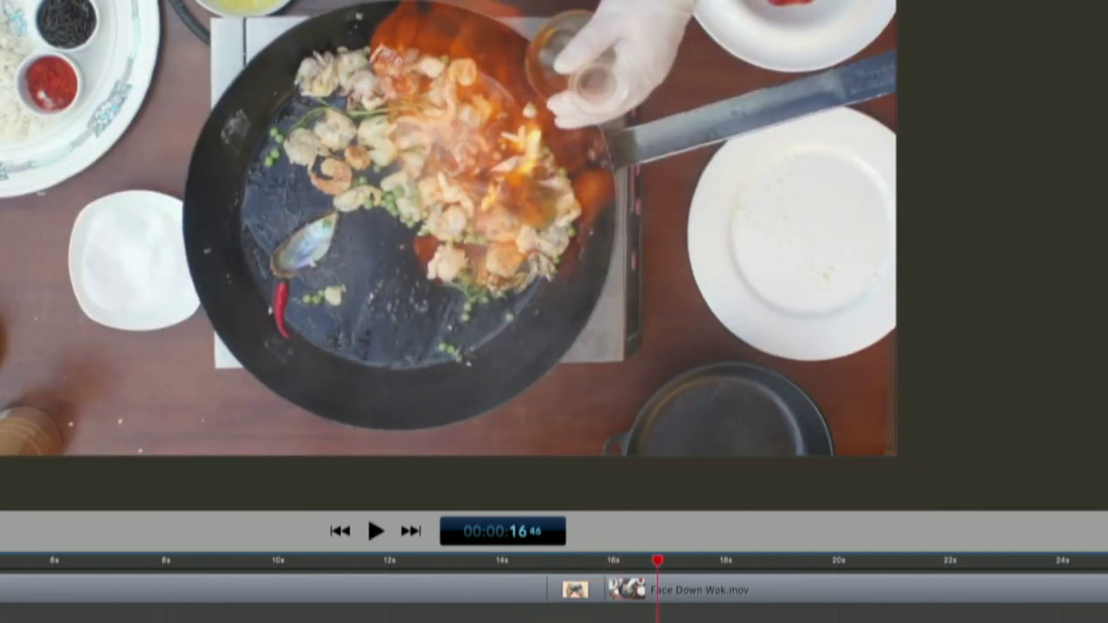
Bring the transition's options back up and scroll through the choices
right_click(572, 605)
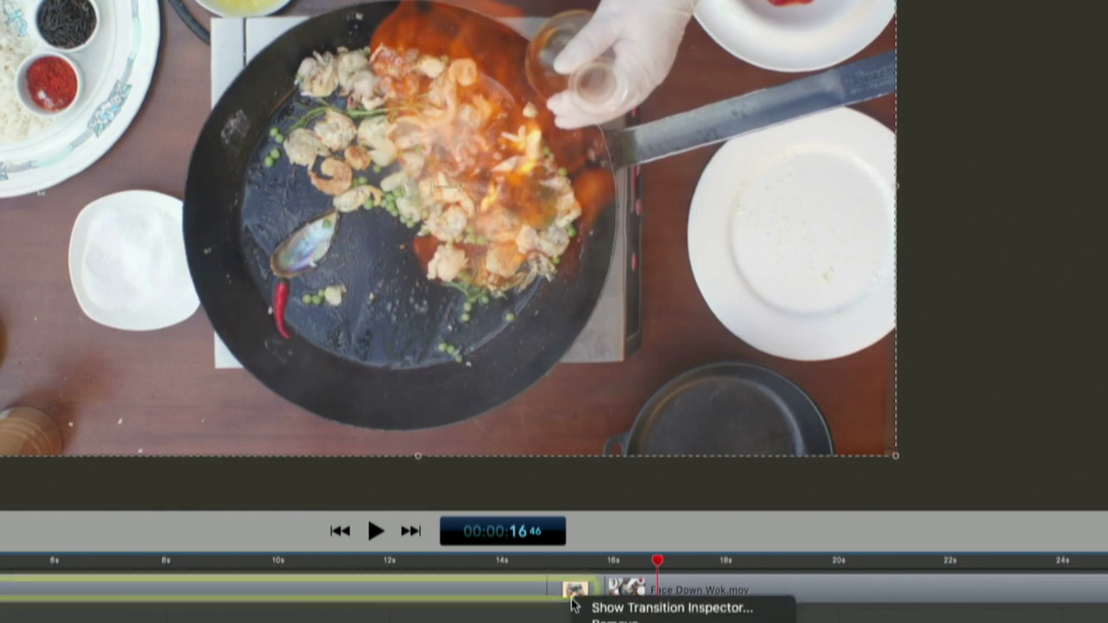
scroll(481, 371, down, 3)
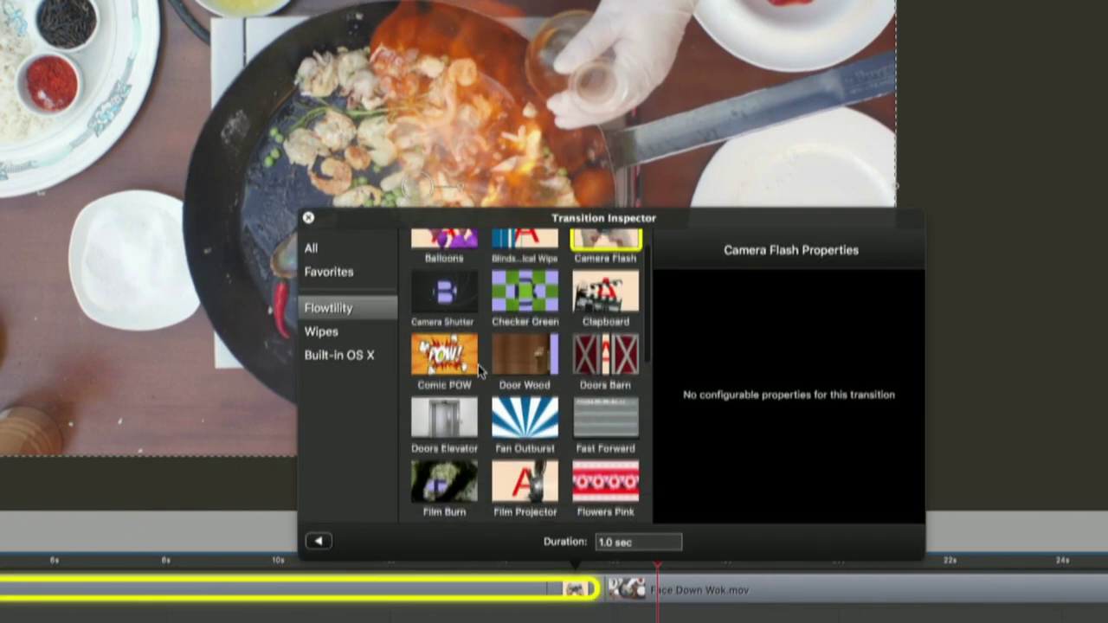
scroll(480, 371, down, 10)
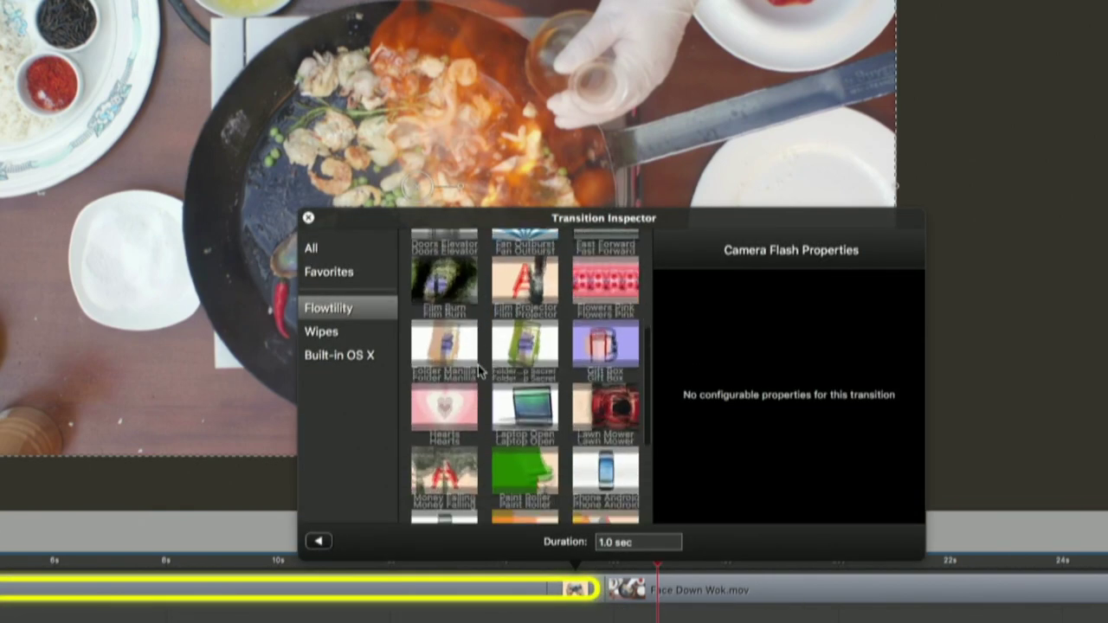